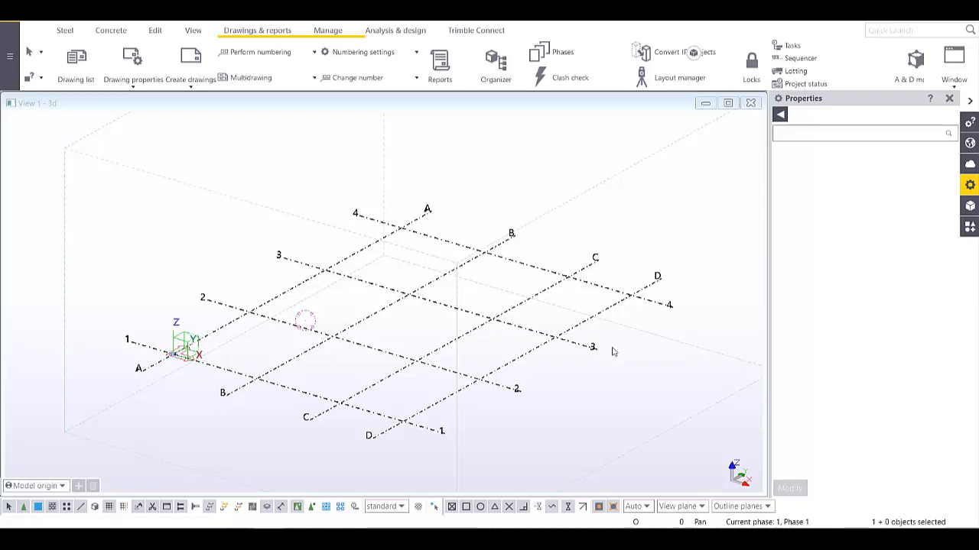
- Start a steel column, with its properties showing HEA300, S235JR and a 3000 mm top
middle_click_drag(520, 334, 436, 344)
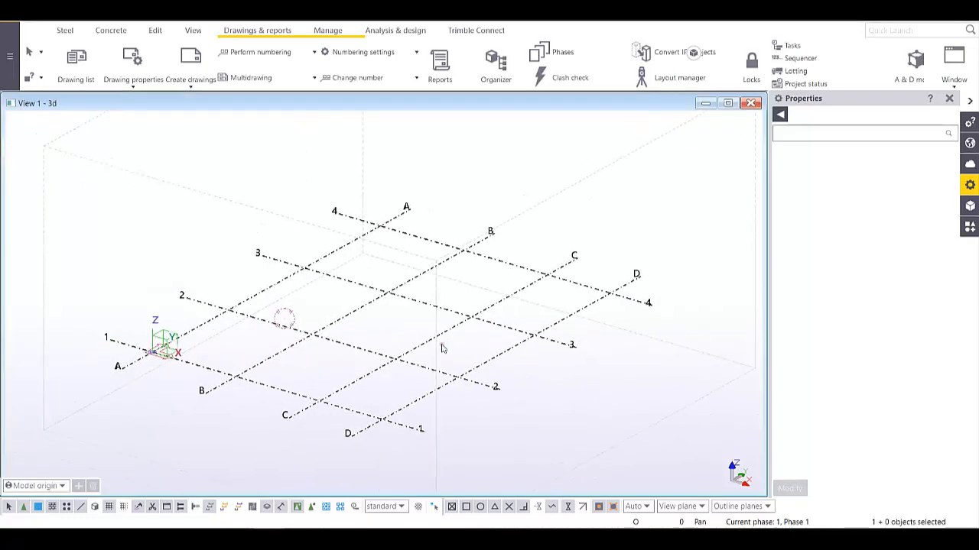
left_click(68, 34)
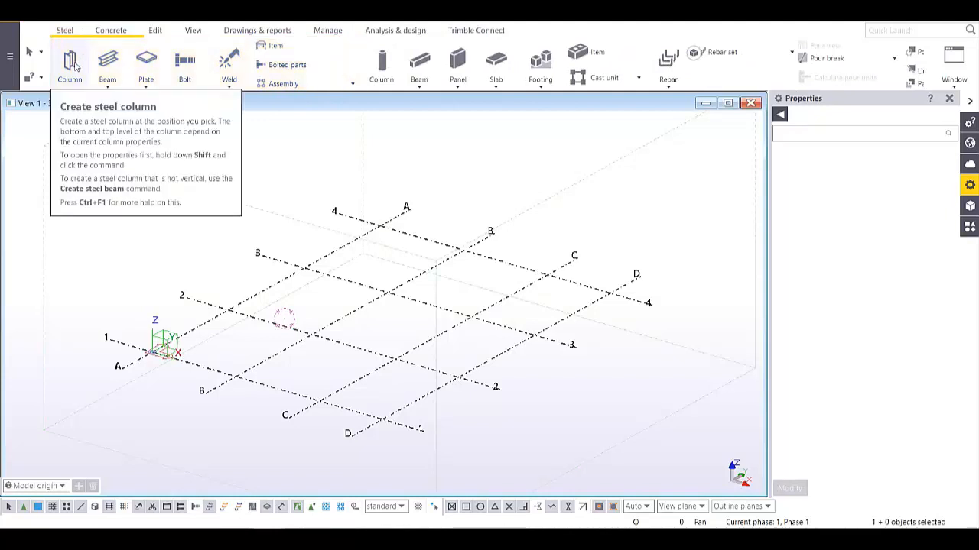
left_click(75, 67)
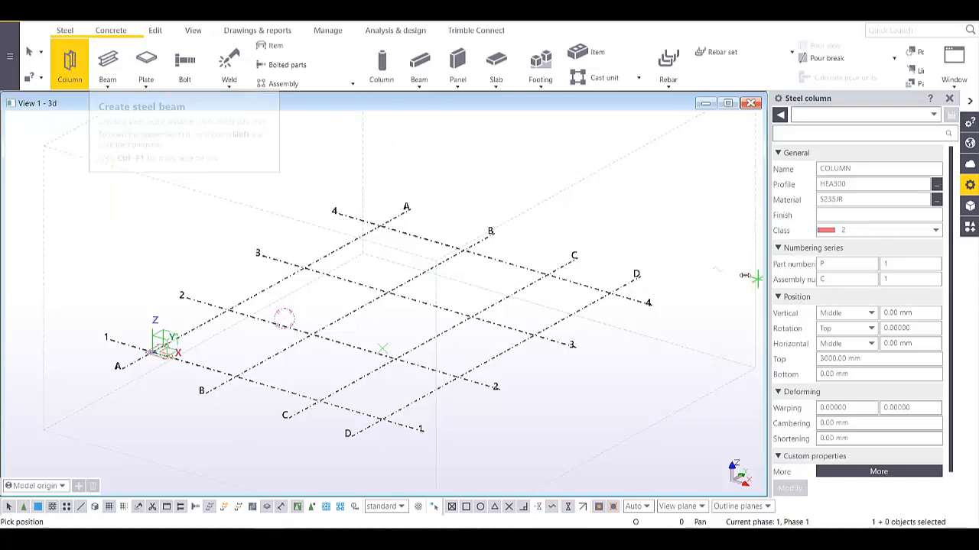
- Load the col1 column preset and confirm profile HEA400 with a 5000 mm top level
left_click(857, 169)
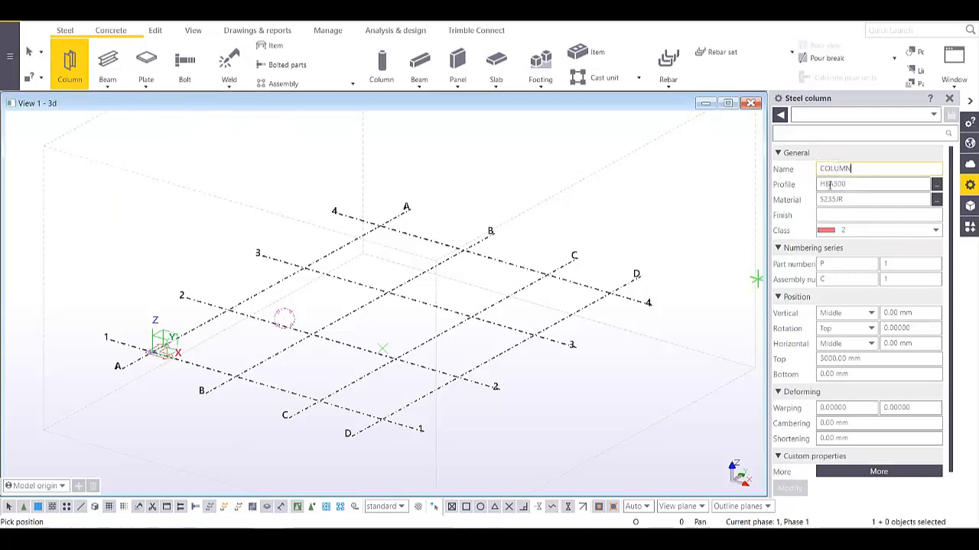
left_click(861, 187)
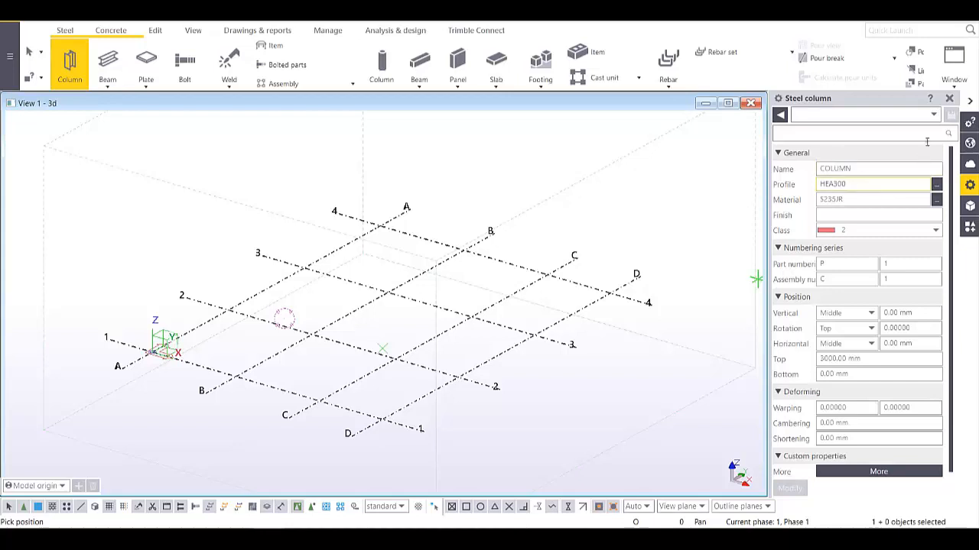
left_click(934, 114)
left_click(822, 135)
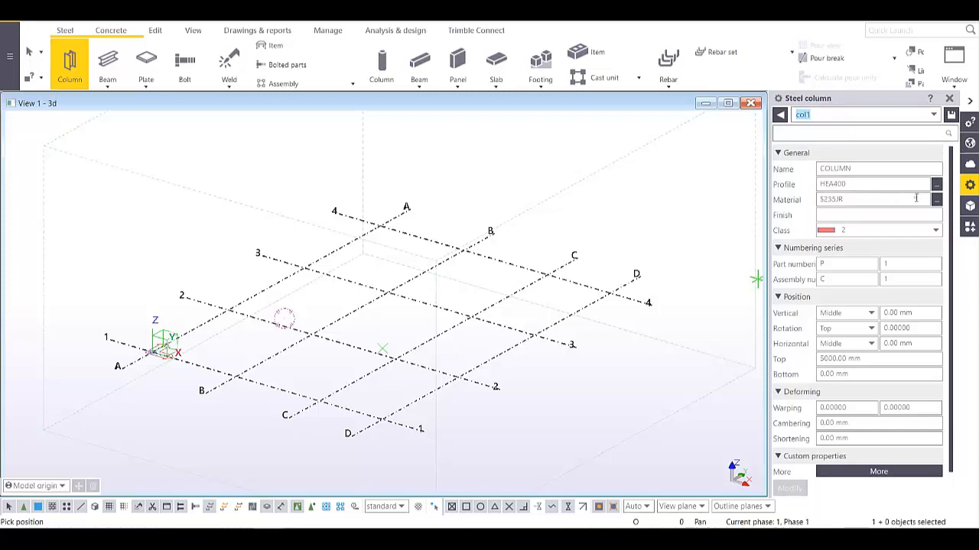
left_click(937, 185)
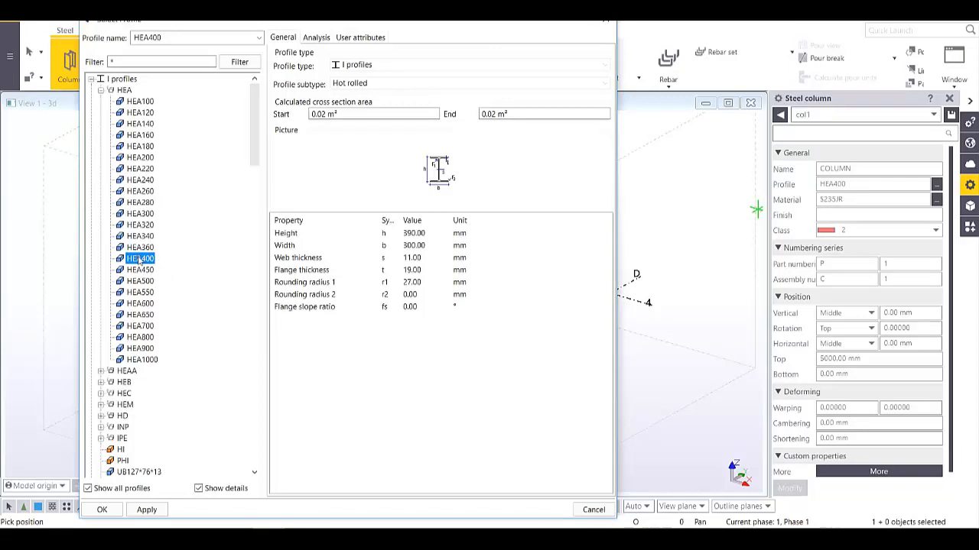
left_click(146, 510)
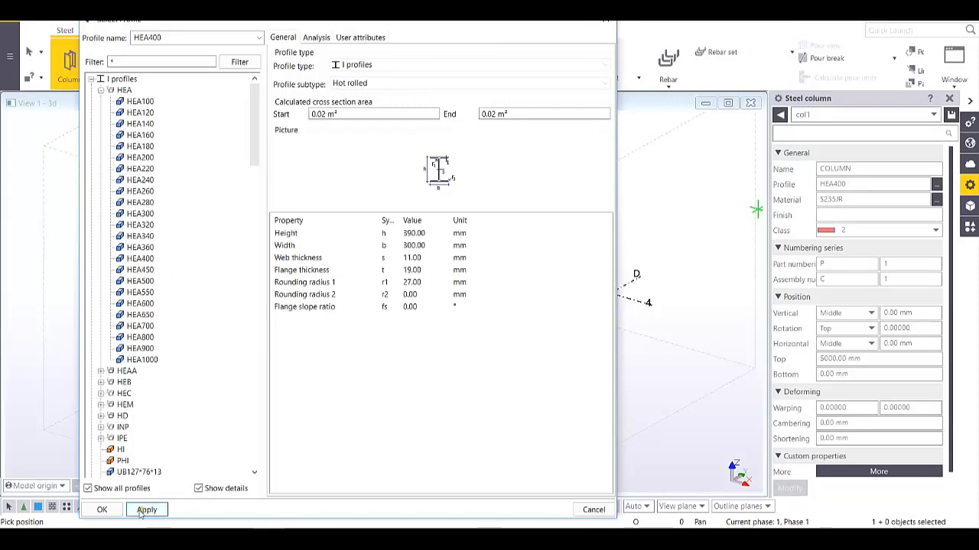
left_click(101, 510)
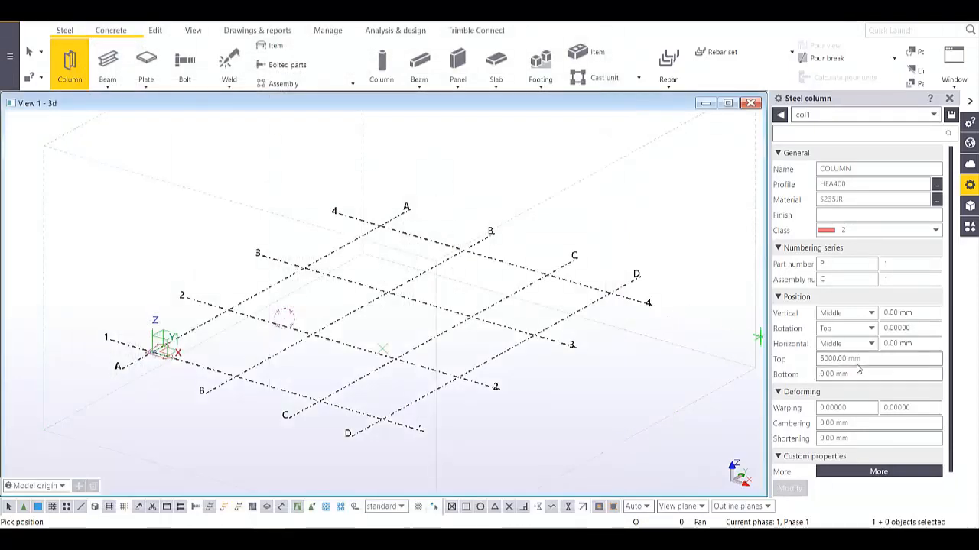
left_click(820, 359)
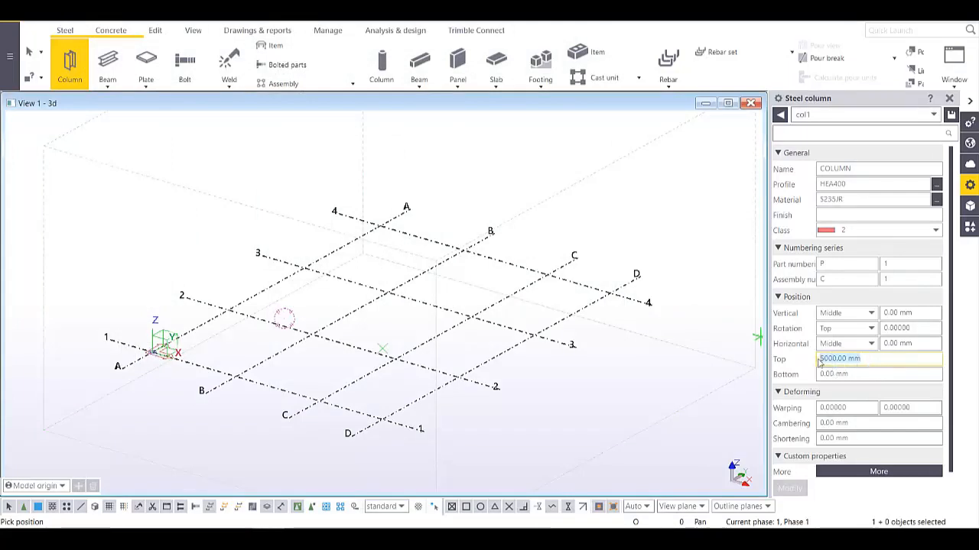
- Place HEA400 columns at grid intersections A/1 and C/1
key("Tab")
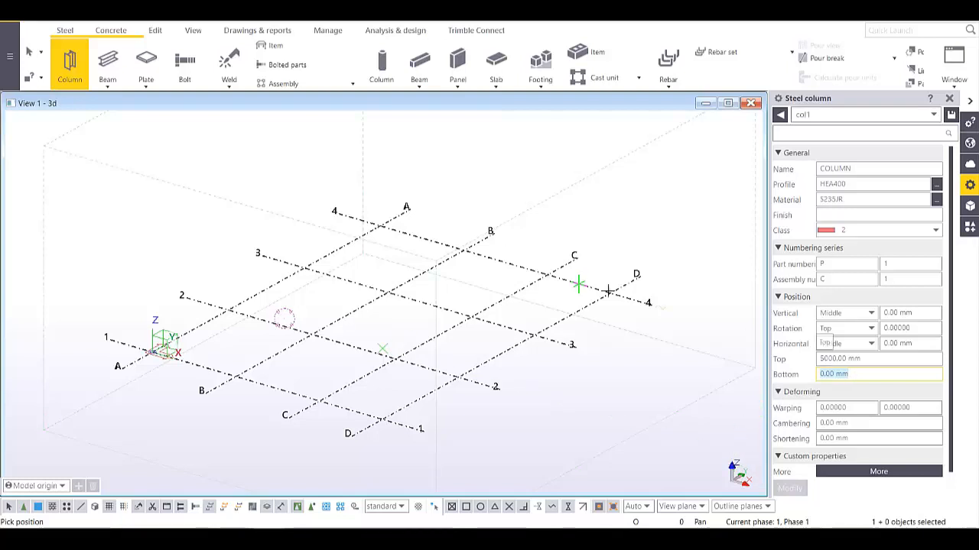
scroll(153, 346, "up", 5)
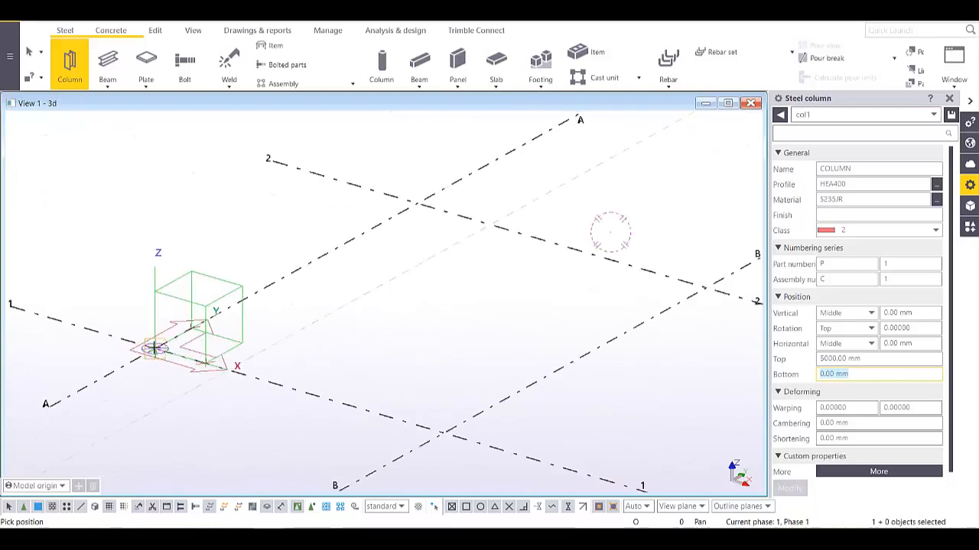
left_click(152, 348)
scroll(153, 348, "down", 5)
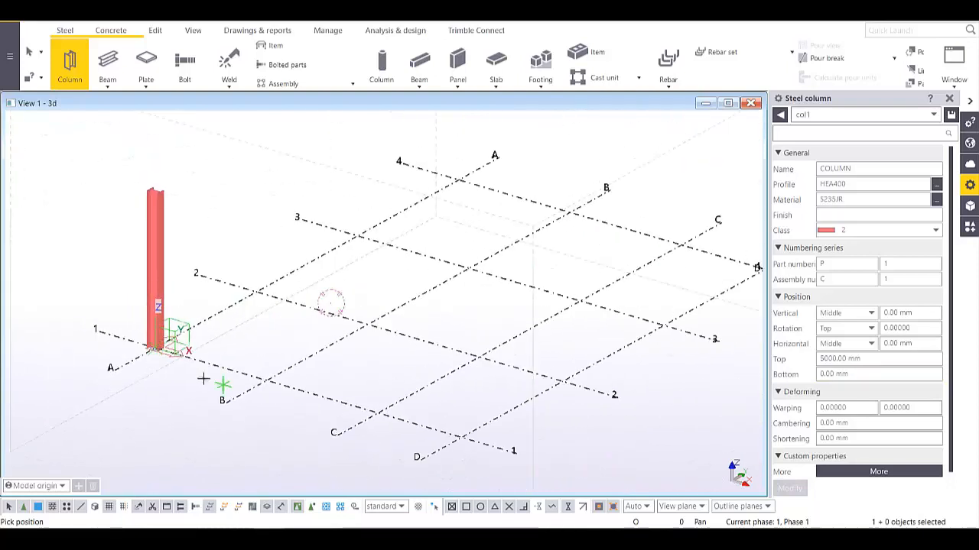
left_click(378, 413)
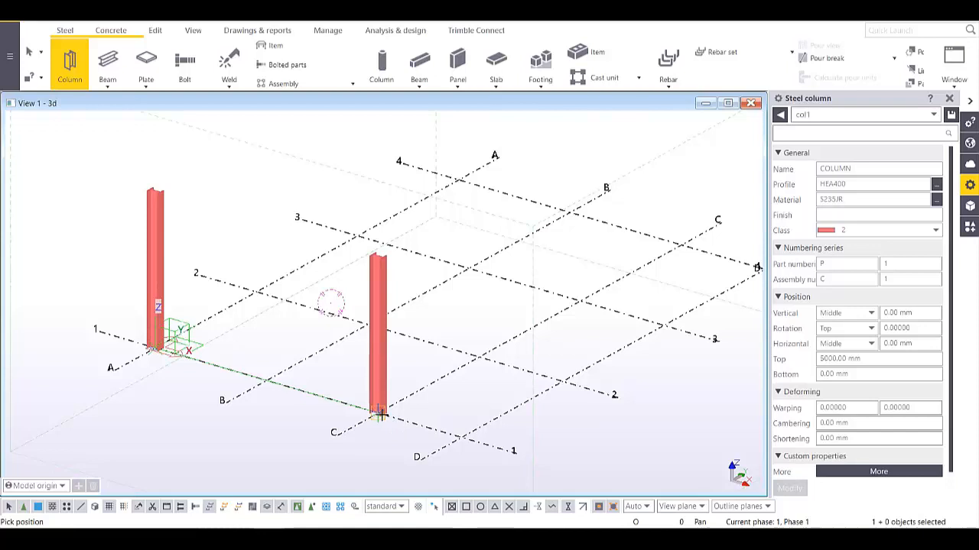
- Load the col2 preset and place a 3000 mm HEA300 column at D/1
left_click(922, 116)
left_click(803, 148)
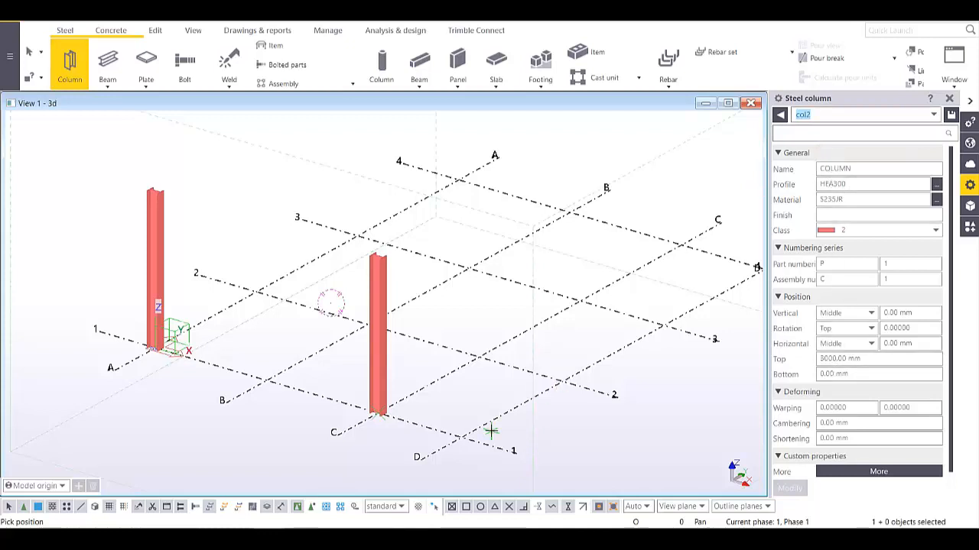
left_click(461, 437)
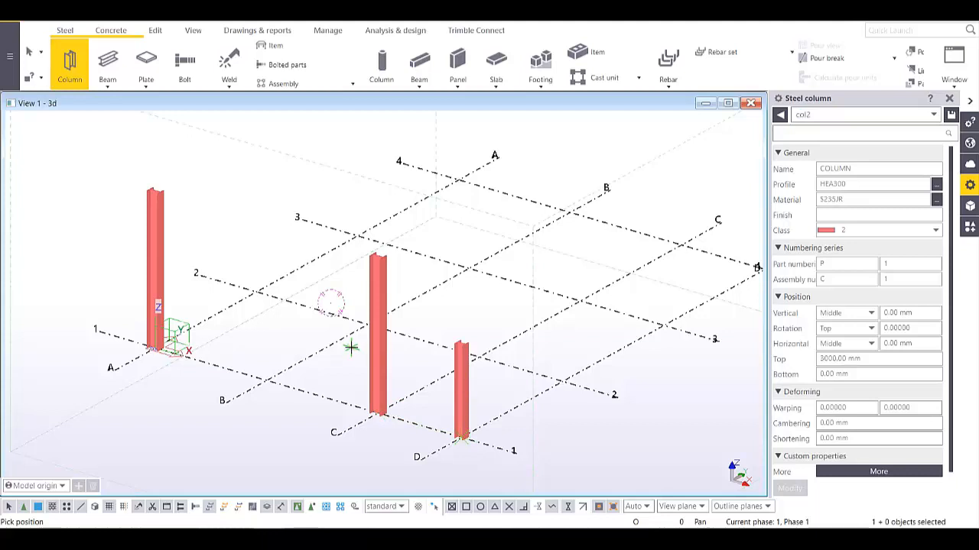
scroll(400, 328, "up", 5)
- Stop placing columns and select the A/1 column for editing
right_click(541, 243)
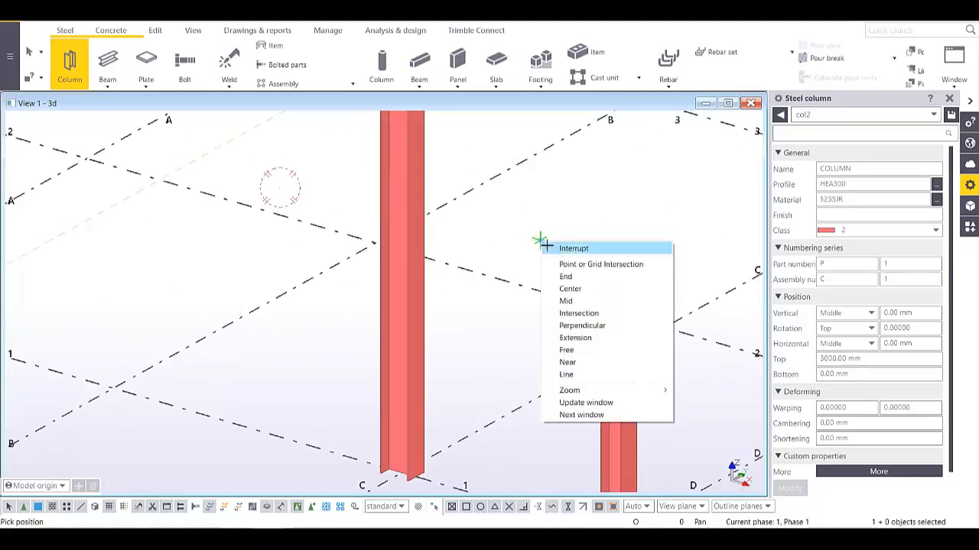
left_click(562, 250)
scroll(562, 286, "down", 3)
middle_click_drag(347, 269, 501, 345)
scroll(401, 285, "up", 2)
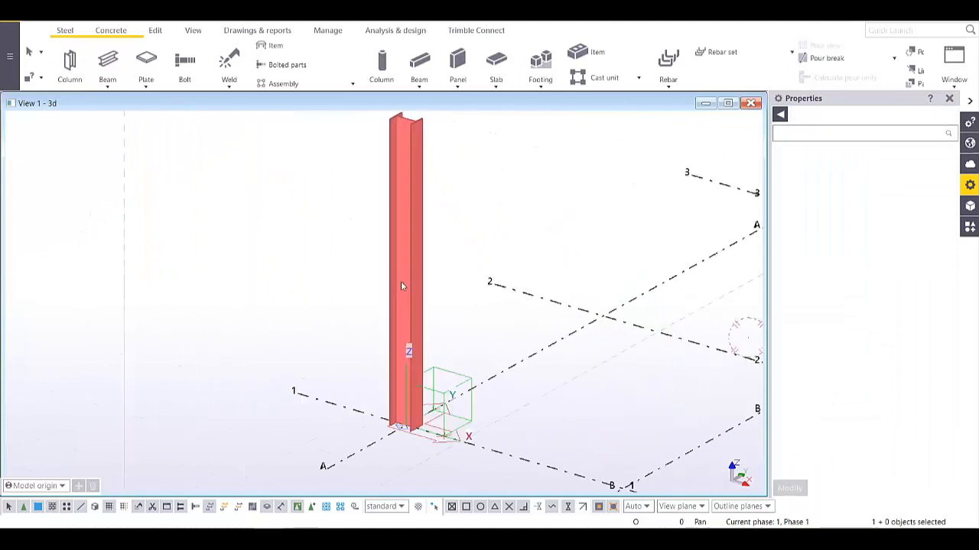
scroll(401, 283, "up", 2)
scroll(391, 254, "down", 4)
middle_click_drag(439, 305, 413, 362)
scroll(384, 249, "up", 4)
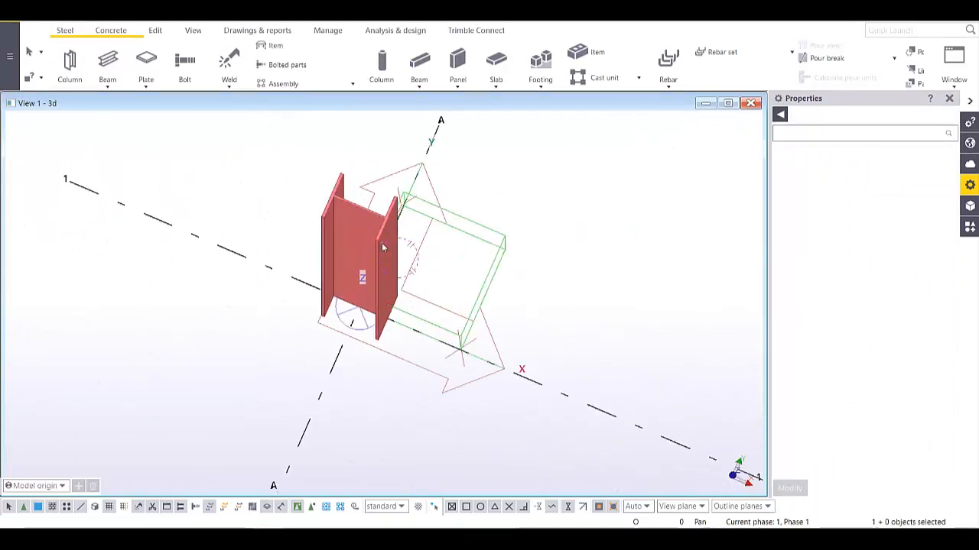
mouse_move(381, 243)
middle_mouse_down("ctrl")
mouse_move(378, 212)
mouse_move(379, 237)
middle_mouse_up("ctrl")
left_click(380, 239)
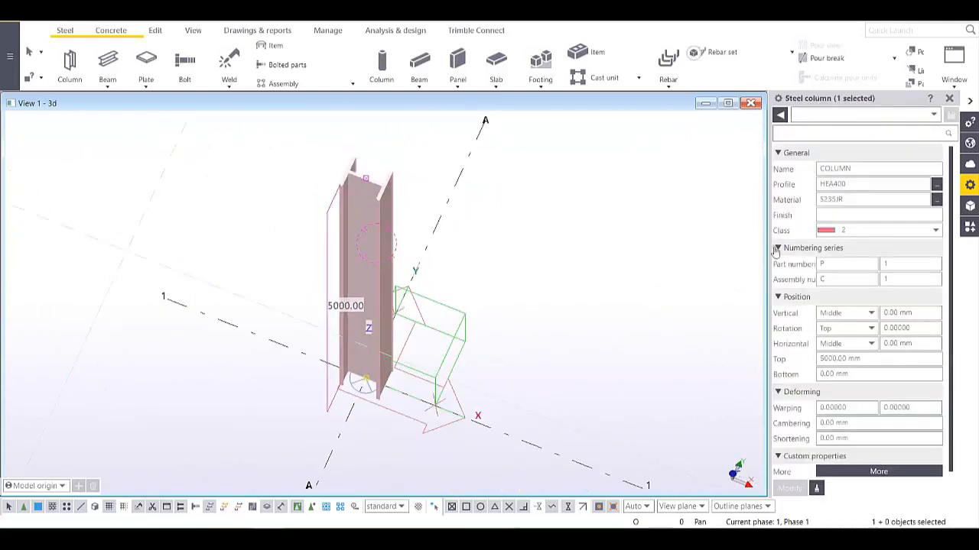
- Try the column's vertical position as Down, then Up, and return it to Middle
left_click(851, 314)
left_click(837, 331)
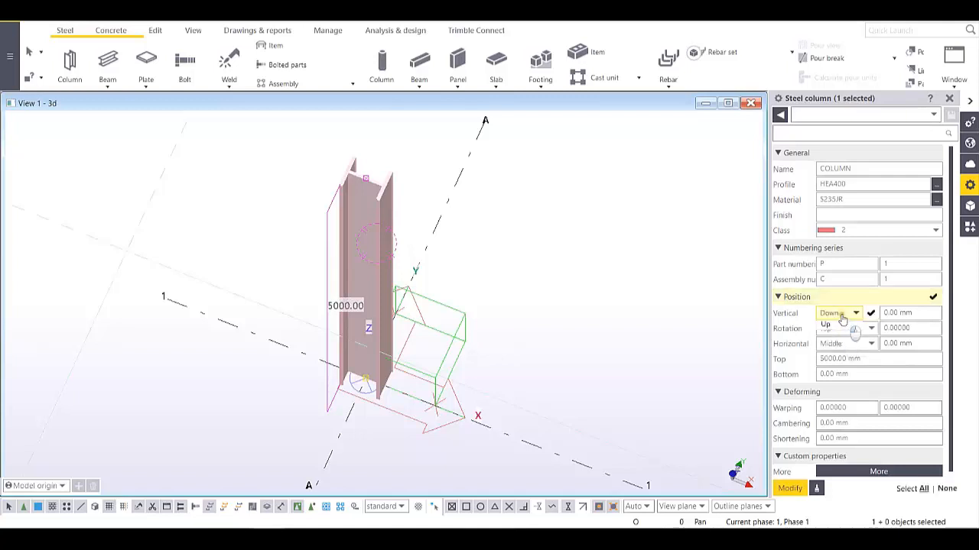
left_click(841, 315)
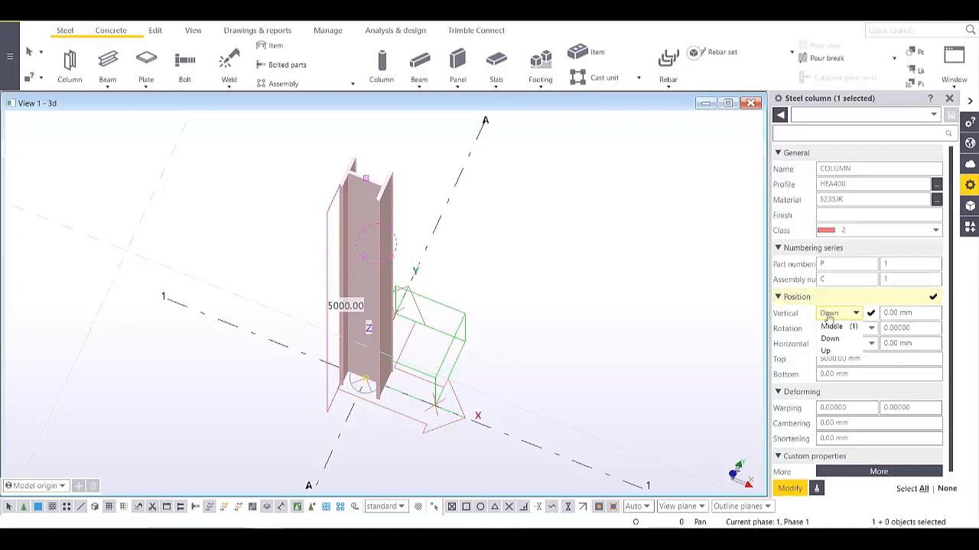
left_click(830, 317)
left_click(791, 489)
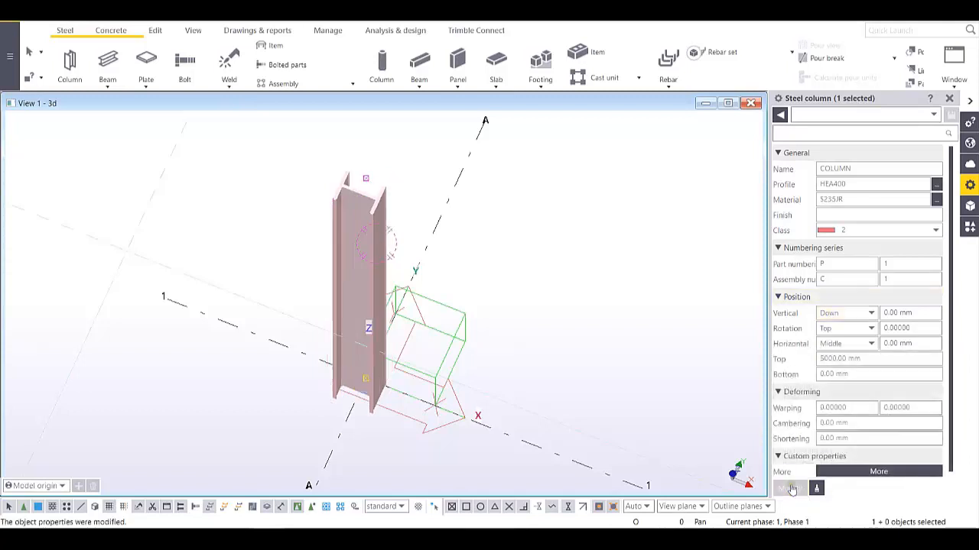
left_click(841, 315)
left_click(839, 346)
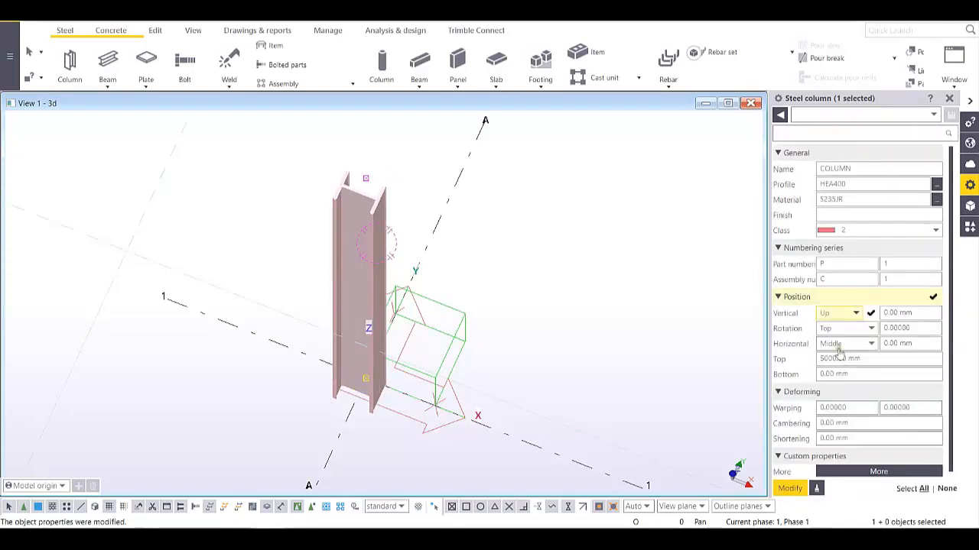
left_click(791, 489)
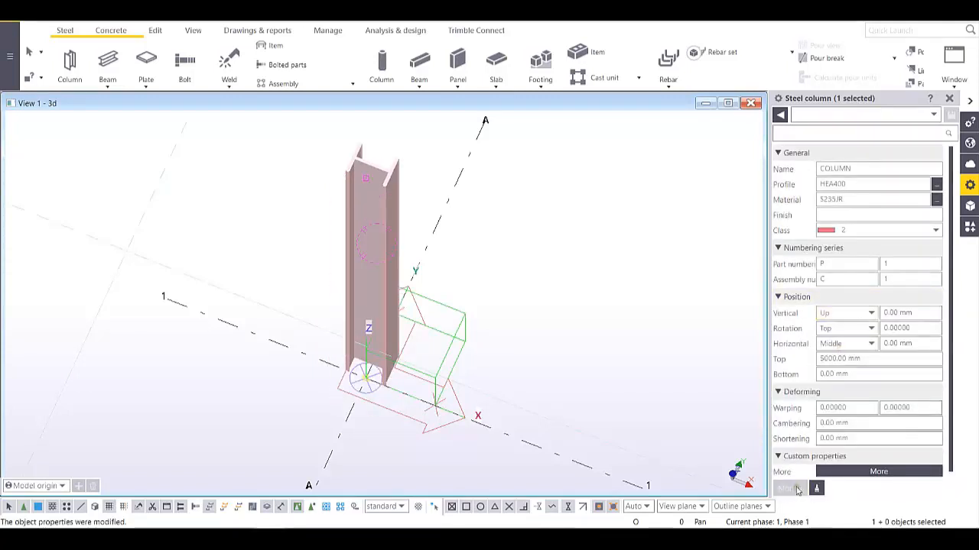
left_click(851, 315)
left_click(834, 323)
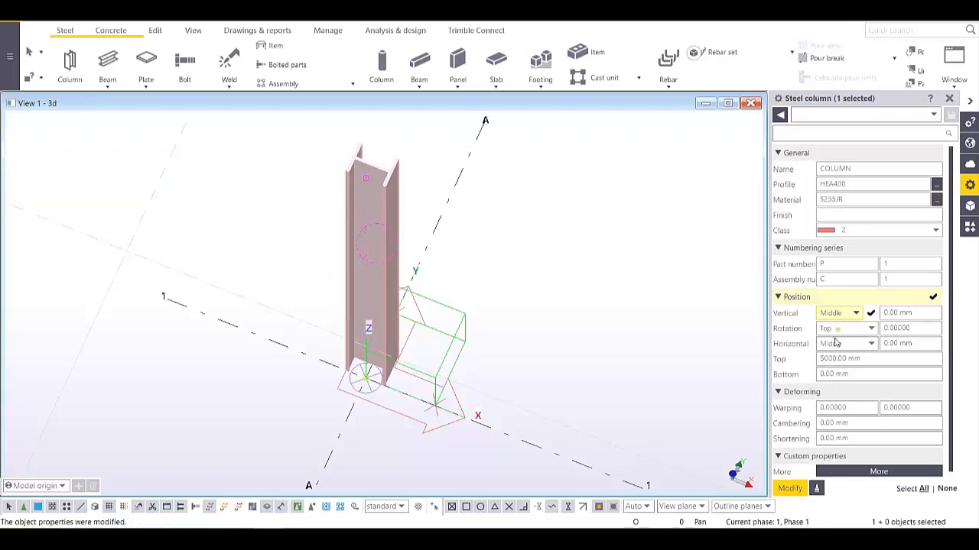
left_click(790, 489)
- Apply a 100 mm vertical offset, restore it to 0 mm, and reselect the column
left_click(899, 314)
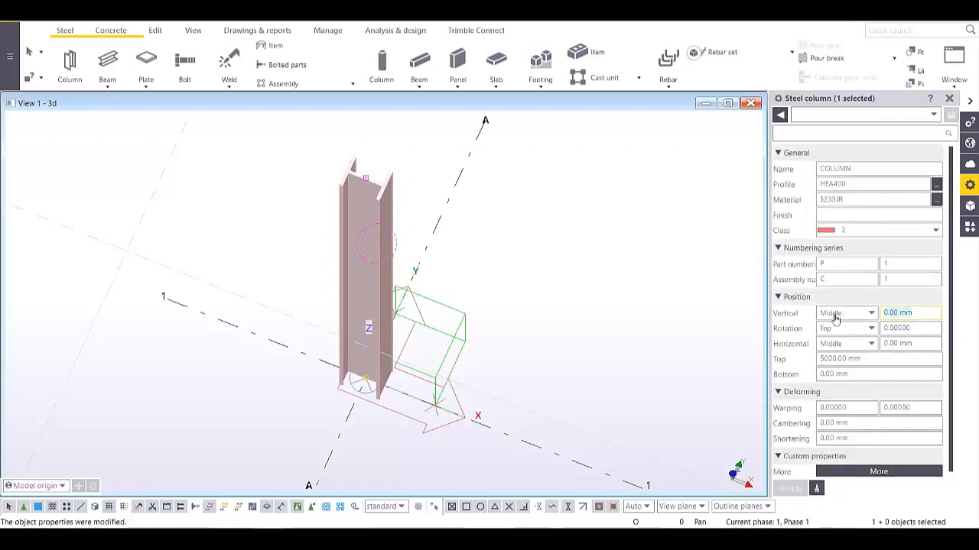
type("100")
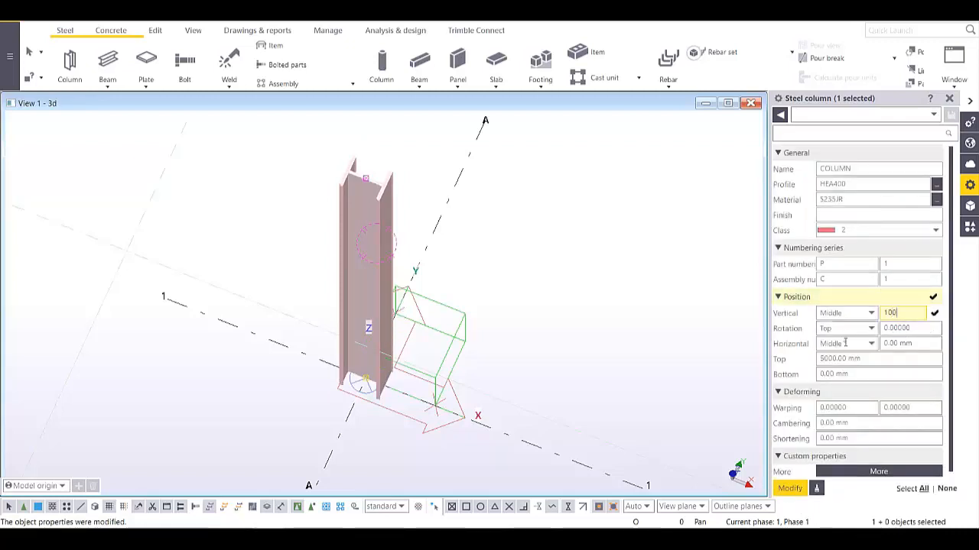
left_click(792, 489)
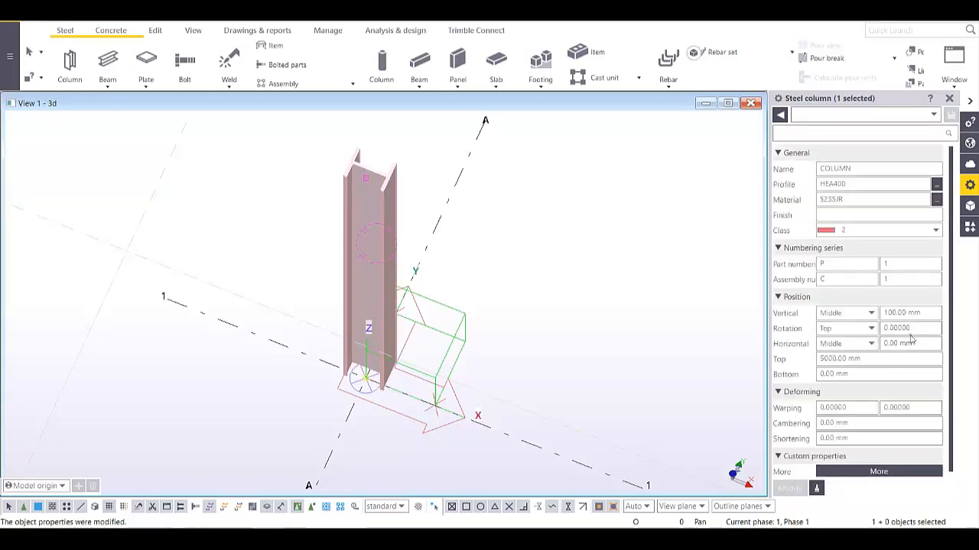
left_click(902, 312)
type("0")
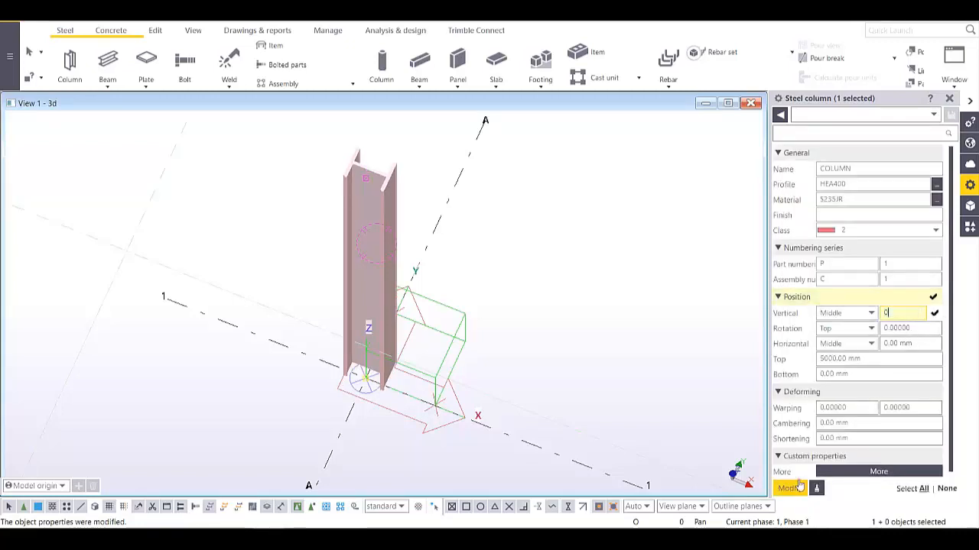
left_click(790, 489)
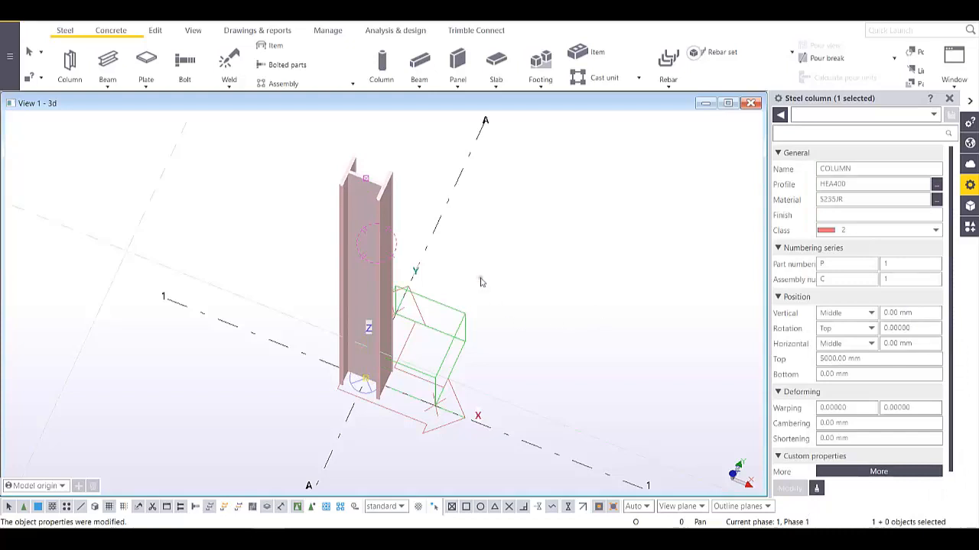
left_click(481, 282)
left_click(381, 249)
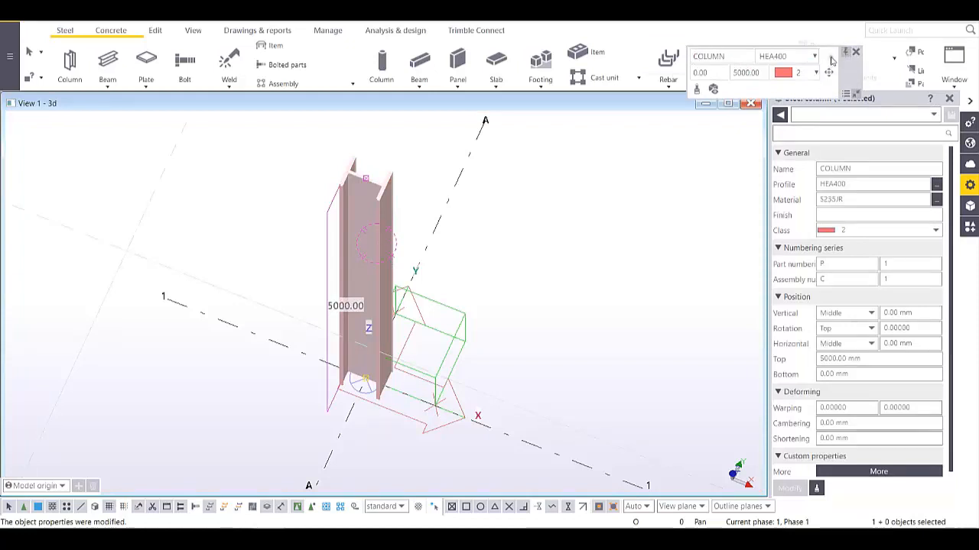
left_click_drag(832, 60, 655, 167)
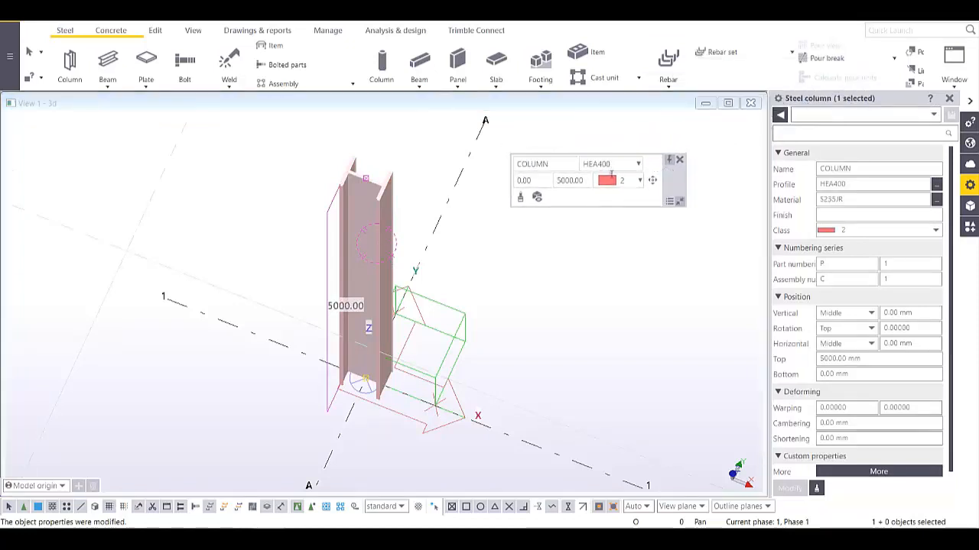
left_click(652, 182)
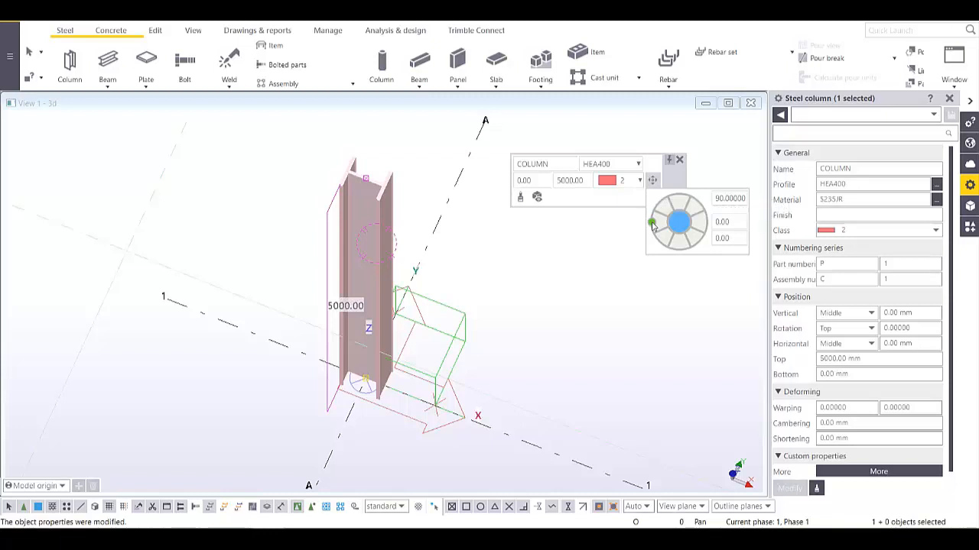
mouse_move(654, 227)
left_mouse_down()
mouse_move(662, 205)
mouse_move(690, 215)
mouse_move(703, 243)
mouse_move(684, 257)
mouse_move(667, 248)
mouse_move(698, 241)
mouse_move(655, 230)
mouse_move(673, 247)
mouse_move(653, 225)
left_mouse_up()
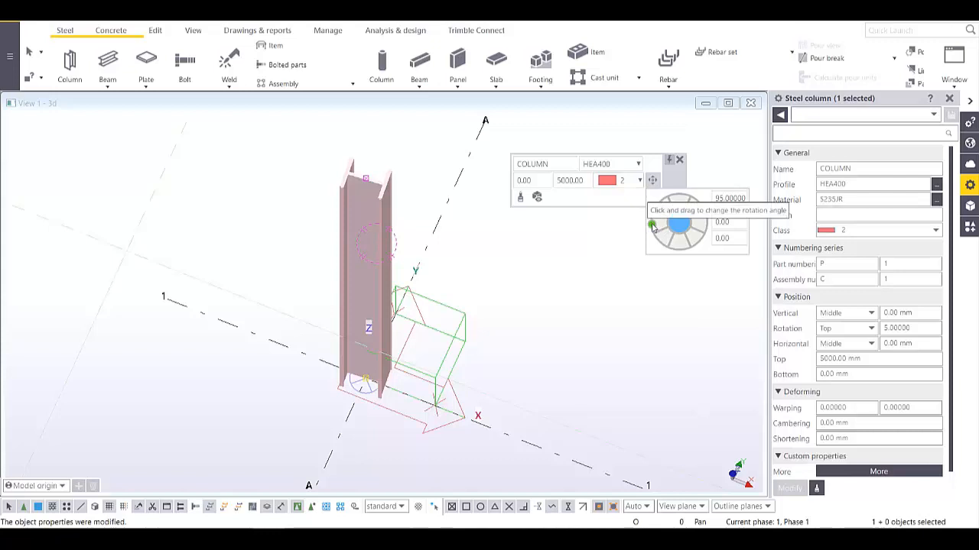
left_click_drag(652, 227, 651, 222)
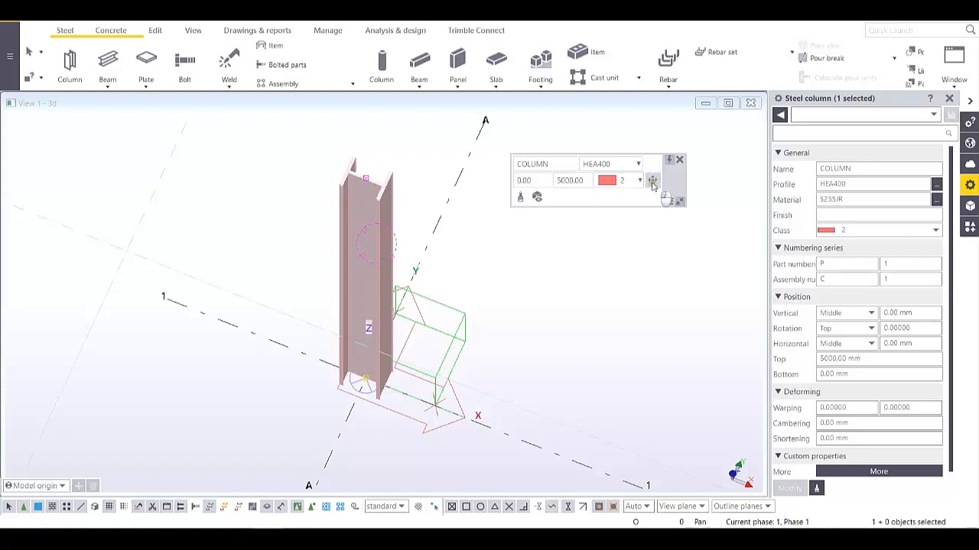
left_click(564, 277)
left_click(381, 231)
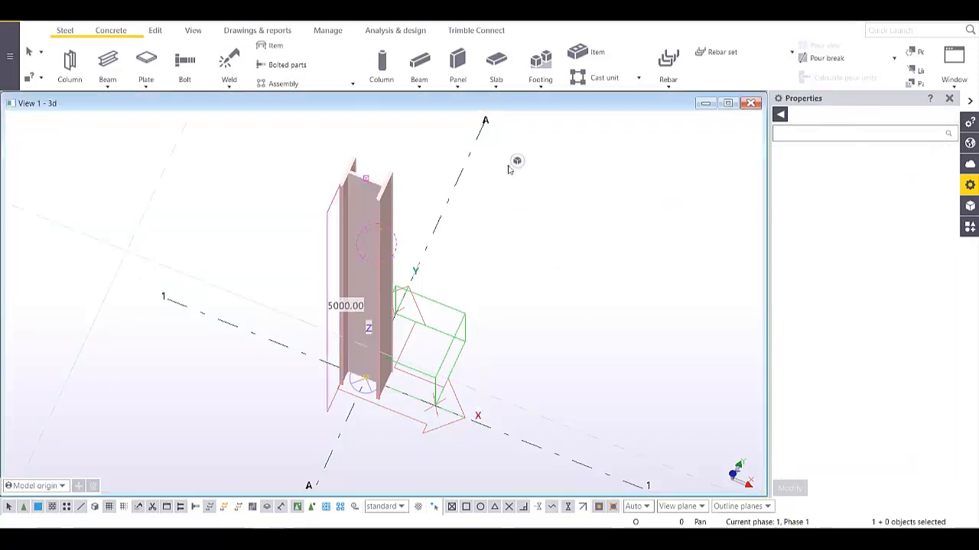
left_click(517, 160)
left_click(654, 181)
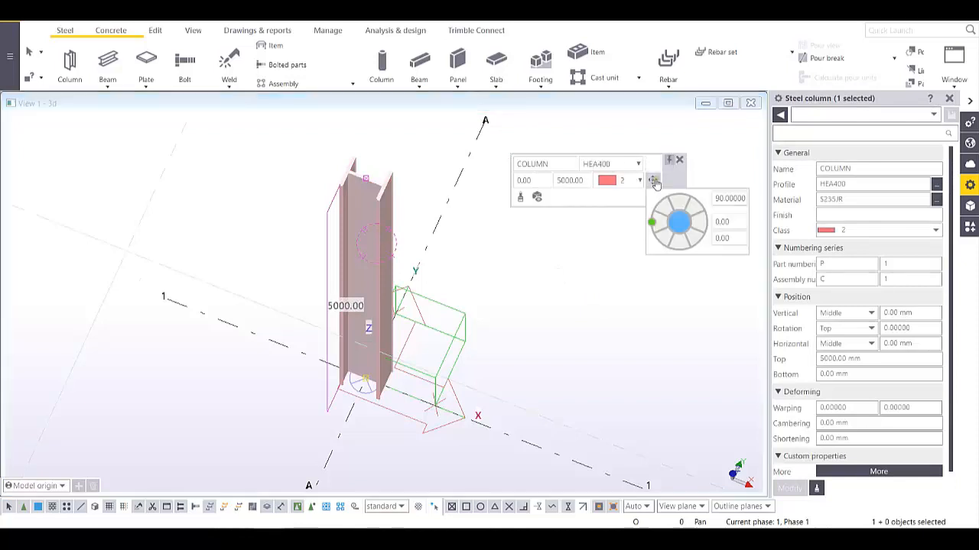
double_click(730, 199)
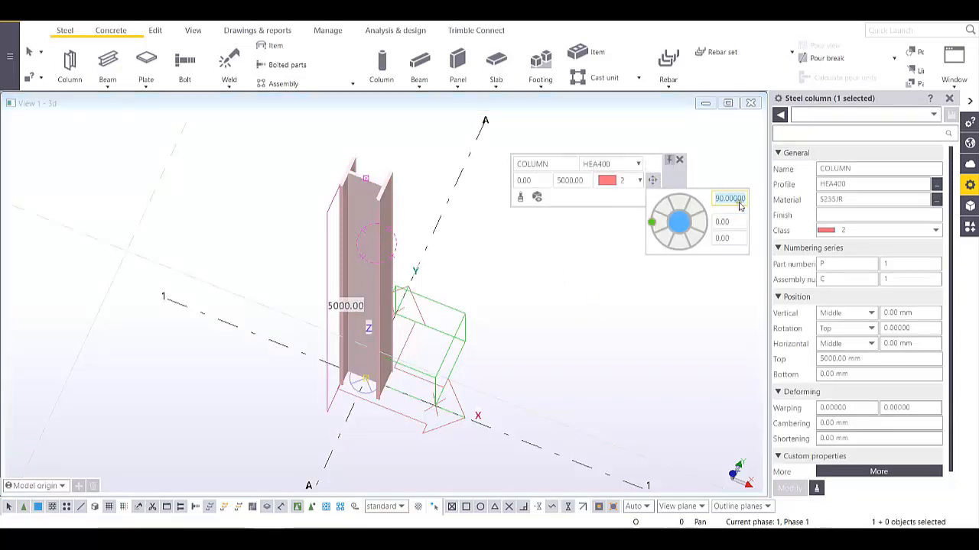
type("6")
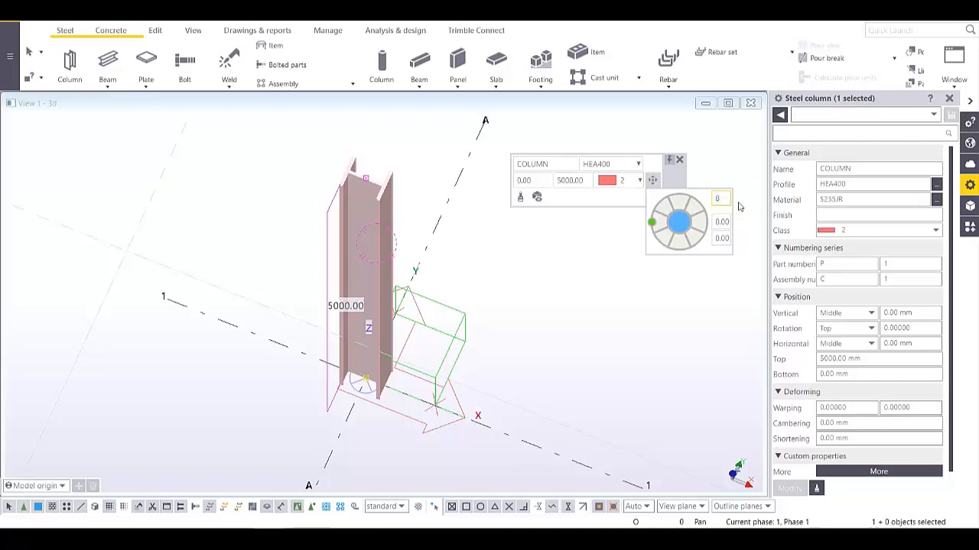
type("180")
key("Tab")
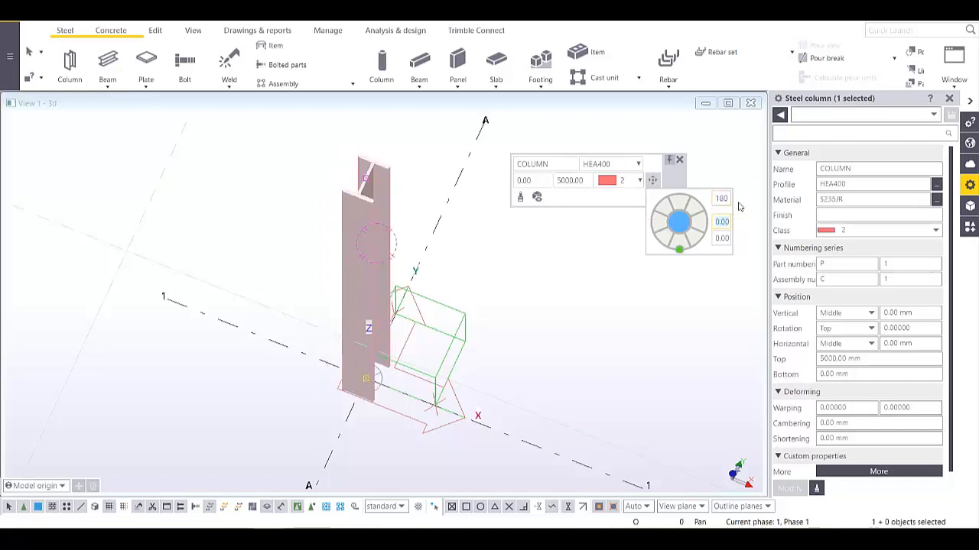
left_click(720, 198)
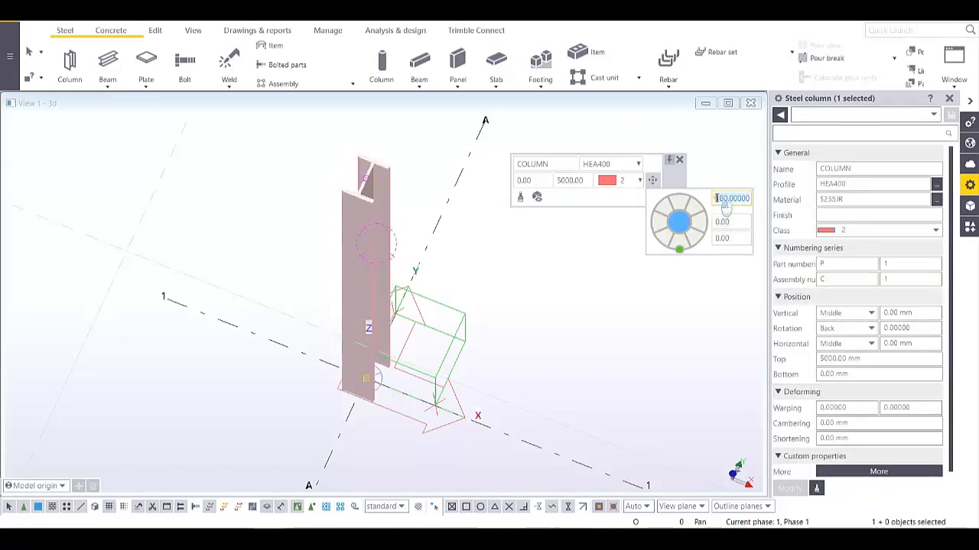
type("0")
key("Tab")
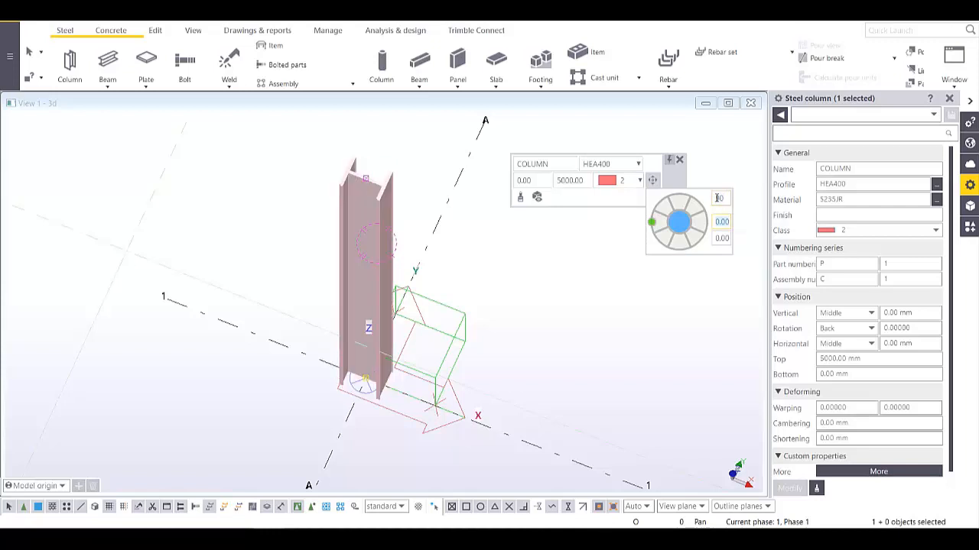
scroll(504, 275, "down", 2)
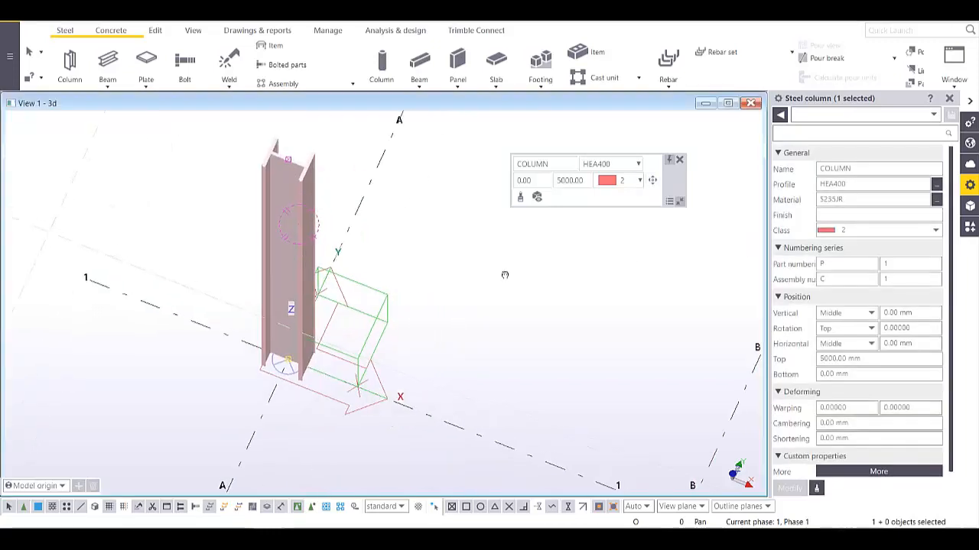
- Zoom out to the whole grid and start a RAFTER beam with HEA200 and S235JR
middle_click_drag(560, 317, 367, 276)
scroll(377, 306, "down", 3)
left_click(375, 311)
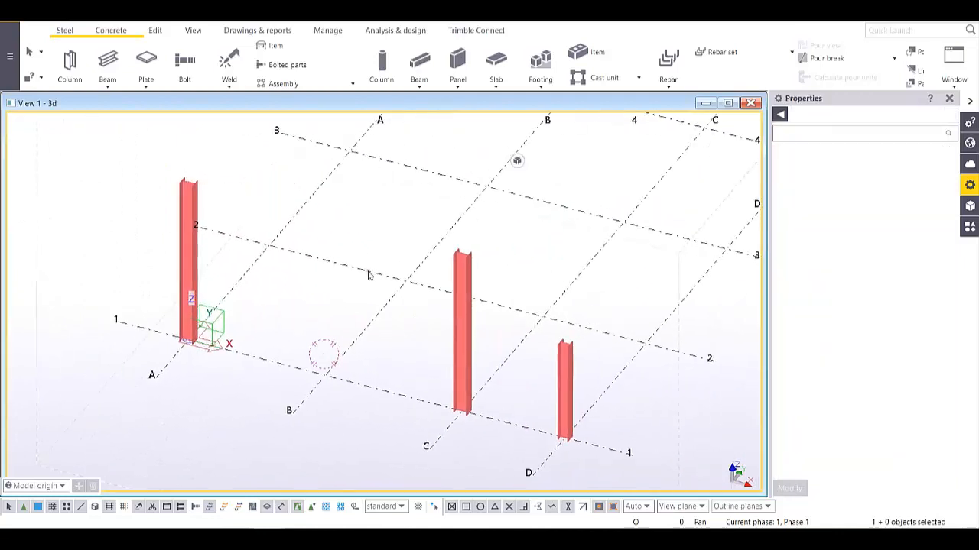
left_click(108, 61)
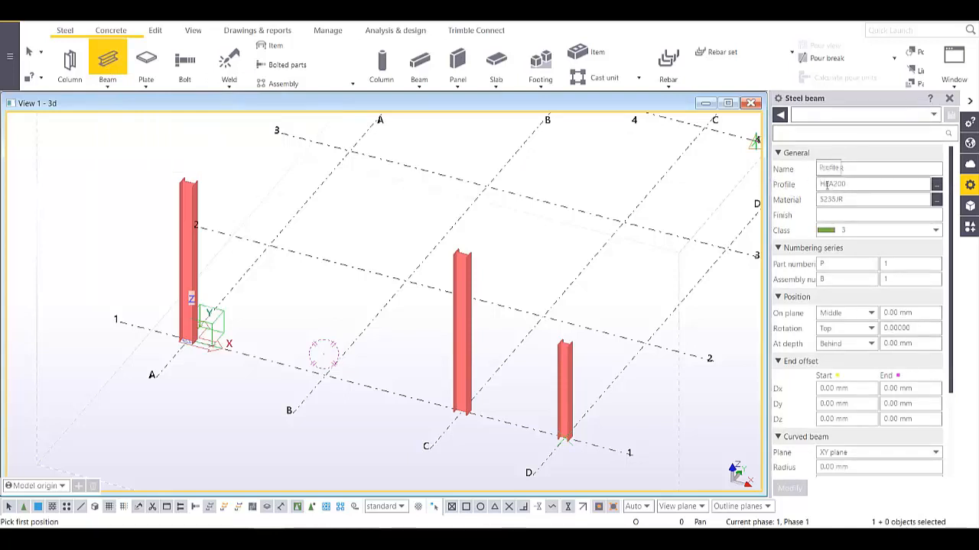
left_click(936, 187)
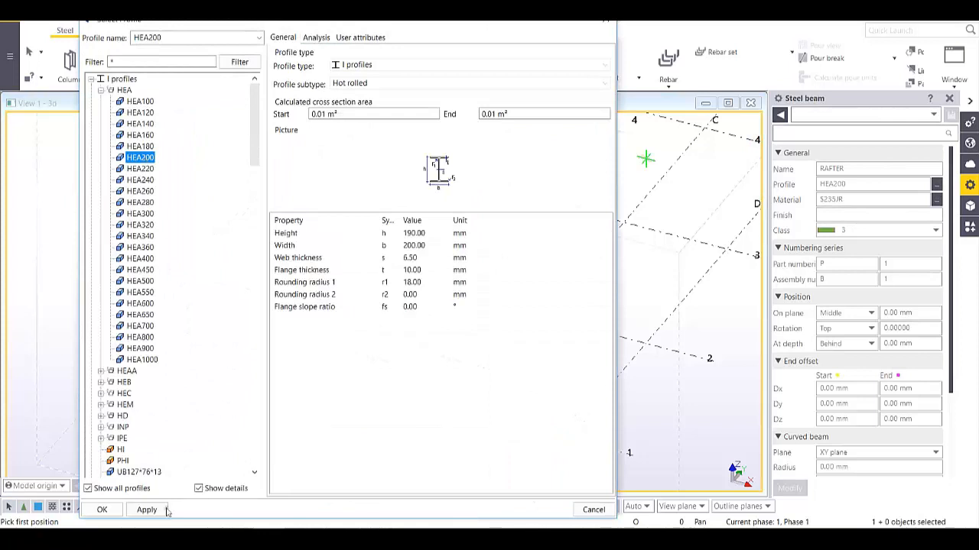
left_click(102, 510)
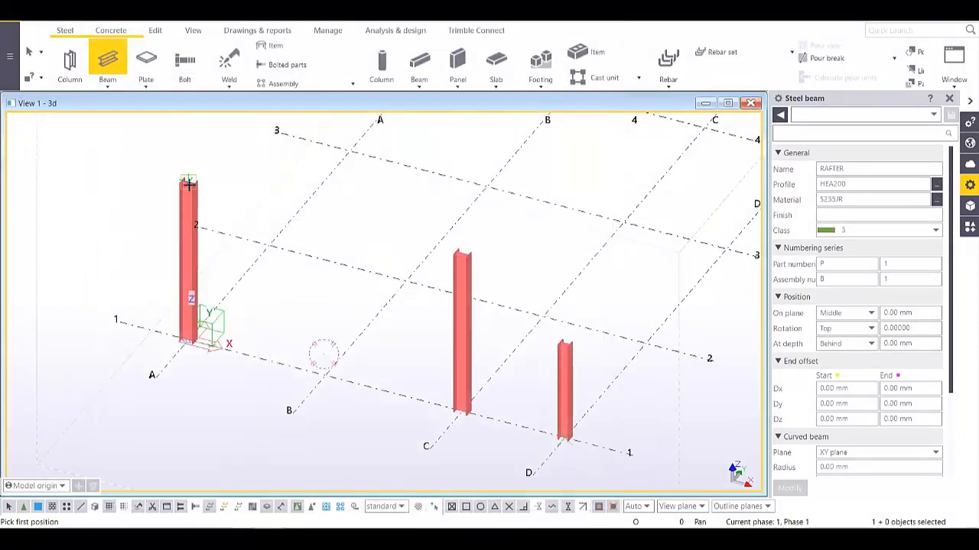
- Draw the HEA200 rafter from the A/1 column top to 6500 mm above B/1
scroll(188, 184, "up", 5)
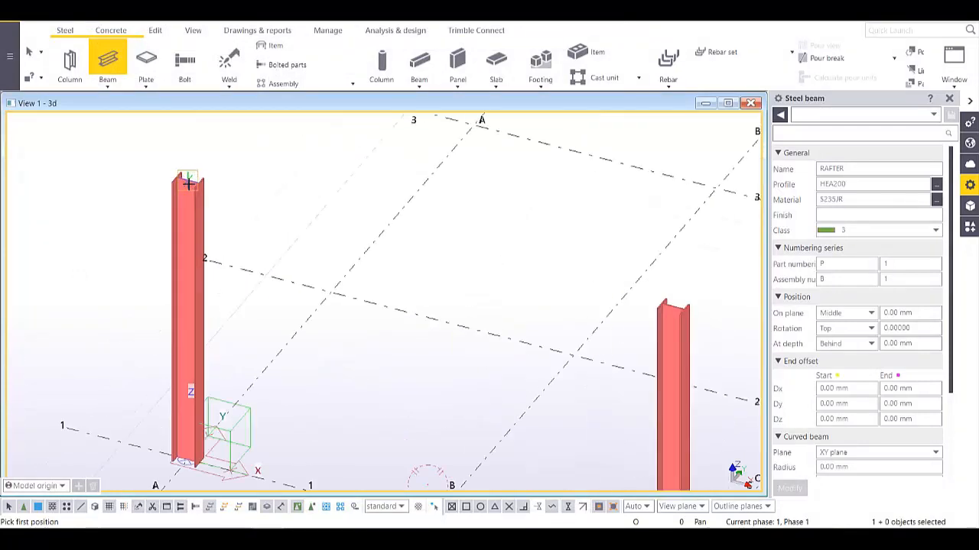
left_click(186, 177)
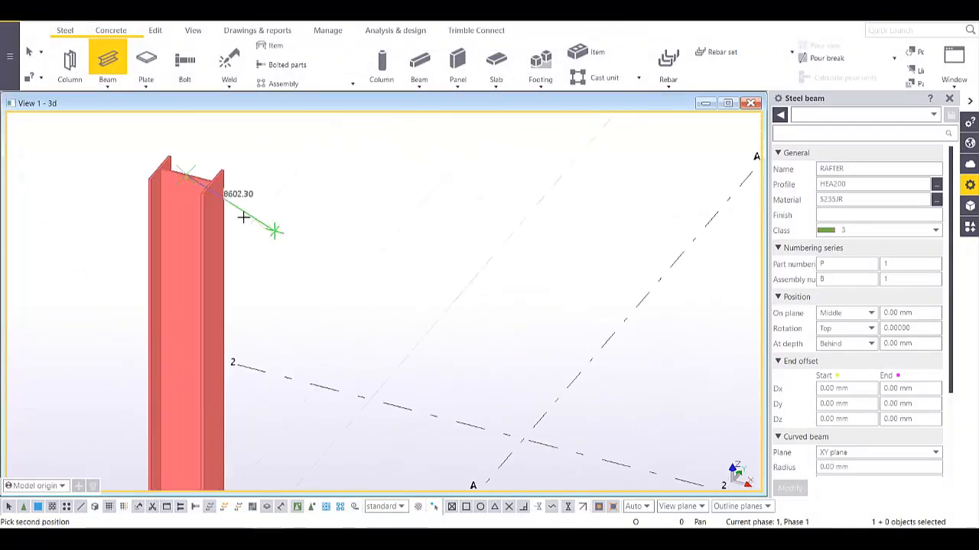
scroll(273, 227, "down", 6)
scroll(367, 367, "up", 3)
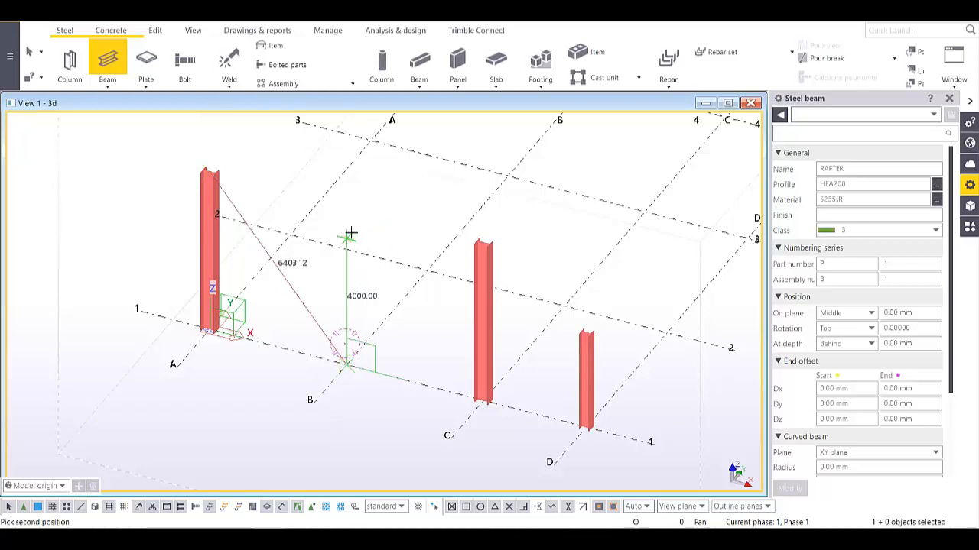
middle_click_drag(350, 227, 355, 275)
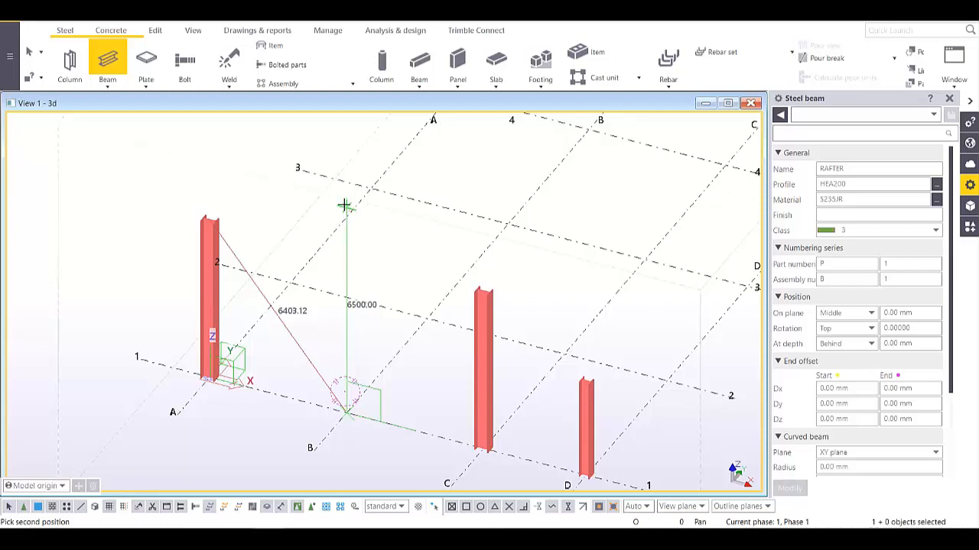
middle_click_drag(346, 205, 352, 172, "ctrl")
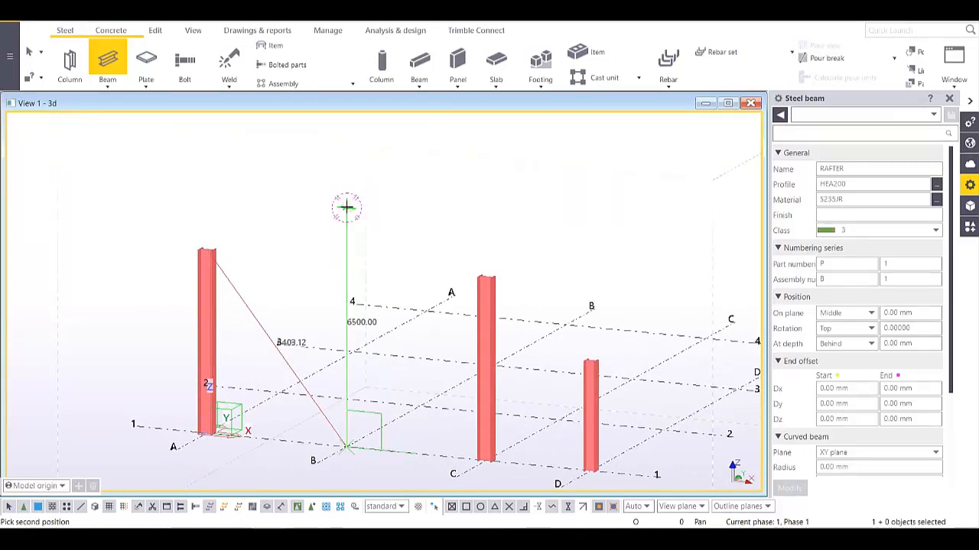
left_click(346, 207)
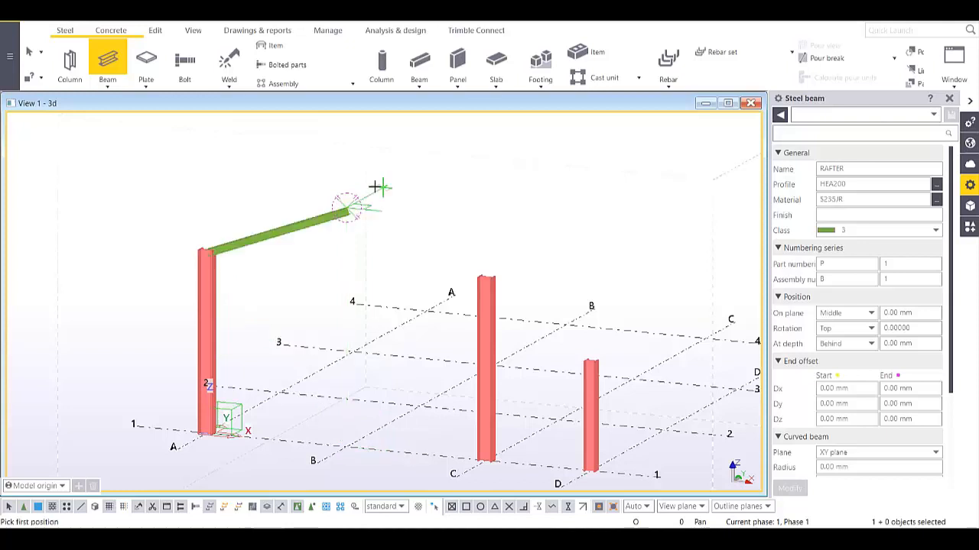
- Inspect the new 4272 mm rafter and interrupt the Beam command
scroll(349, 225, "up", 5)
middle_click_drag(419, 335, 266, 127)
scroll(278, 162, "down", 4)
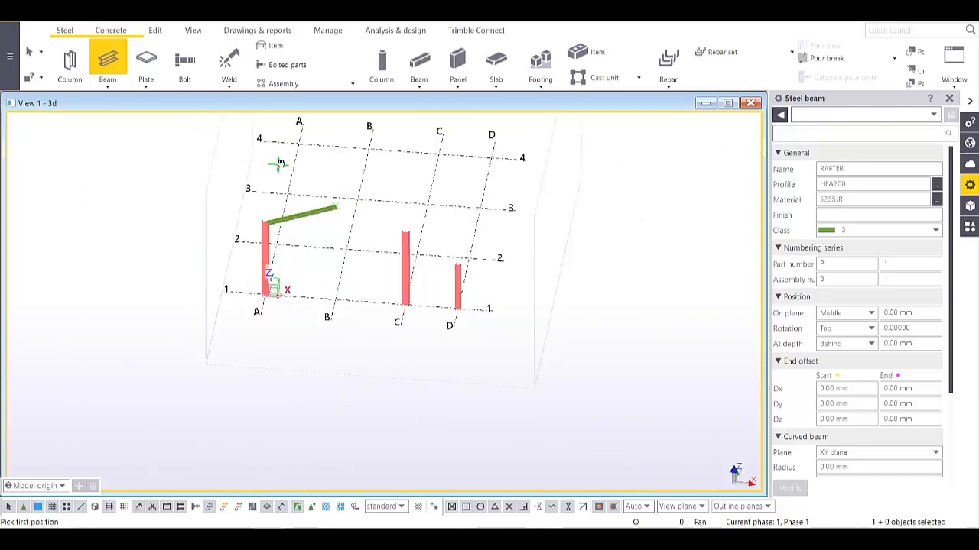
middle_click_drag(277, 164, 212, 177, "ctrl")
scroll(234, 233, "up", 5)
scroll(295, 351, "up", 2)
middle_click_drag(284, 435, 393, 325)
right_click(284, 236)
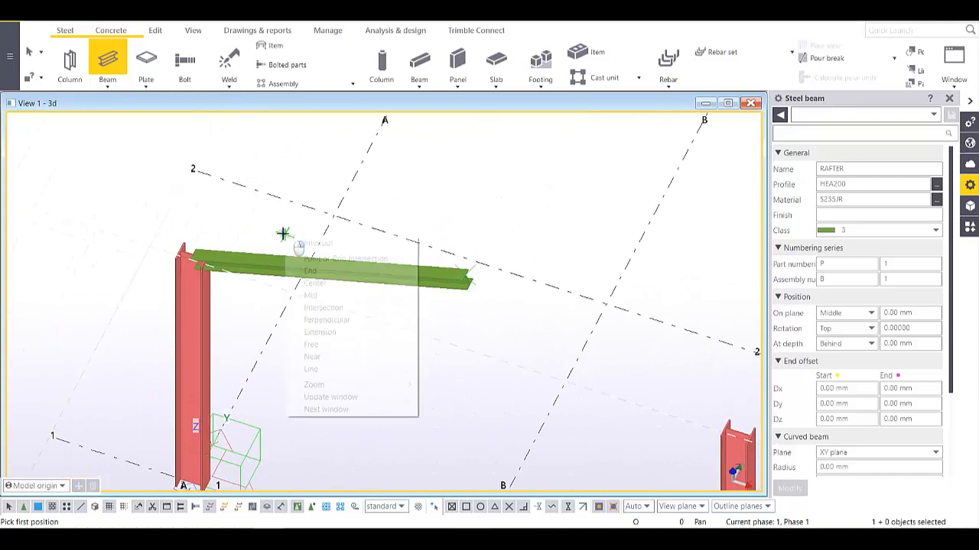
left_click(300, 243)
scroll(448, 292, "up", 4)
middle_click_drag(418, 269, 280, 303)
scroll(470, 266, "down", 4)
- Load the standard preset on the rafter to change its profile to HEA300
scroll(280, 304, "up", 2)
left_click(278, 264)
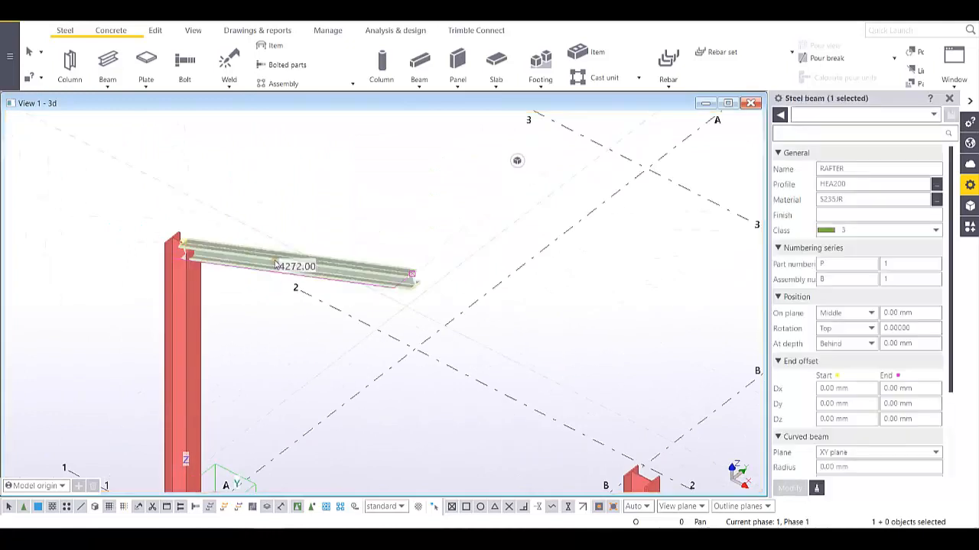
left_click(933, 114)
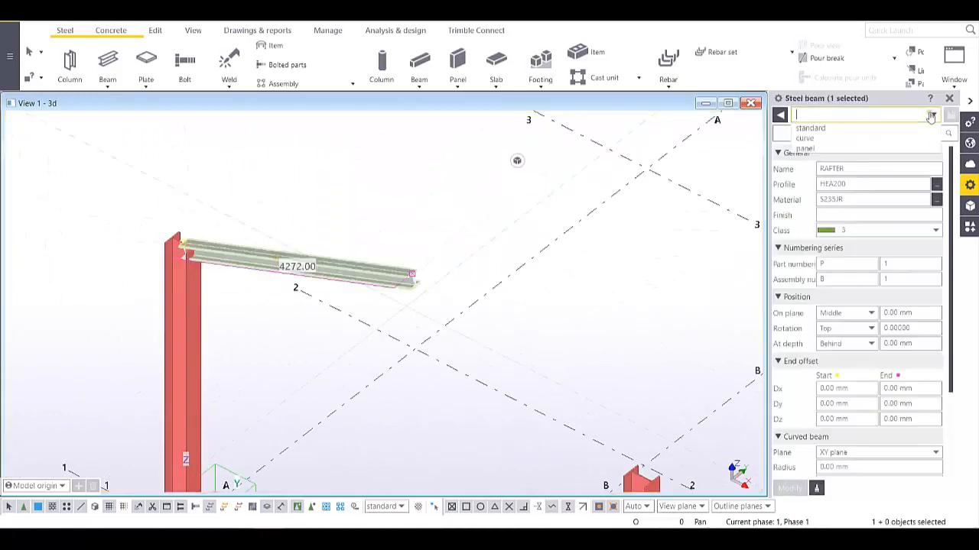
left_click(810, 127)
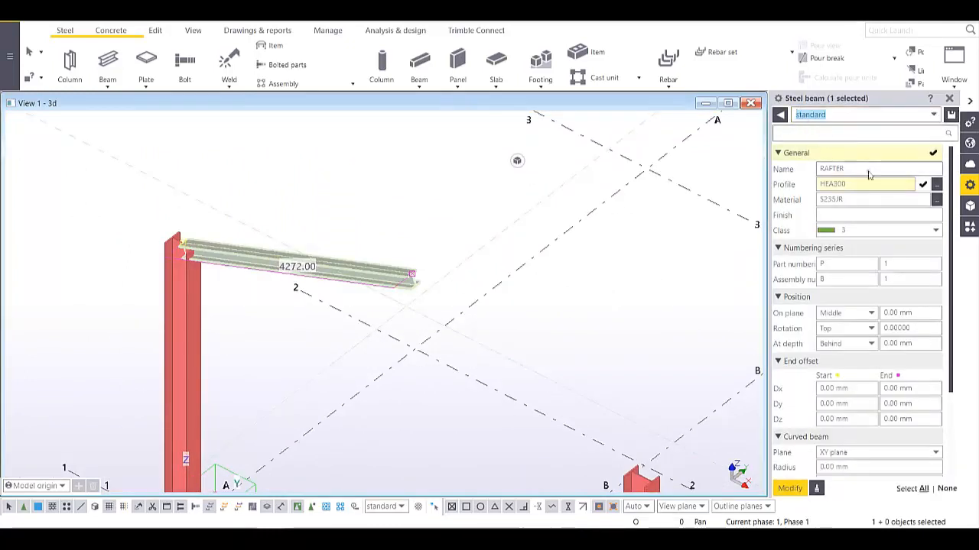
left_click(783, 485)
middle_click_drag(525, 356, 305, 360)
scroll(343, 283, "down", 3)
scroll(323, 306, "up", 3)
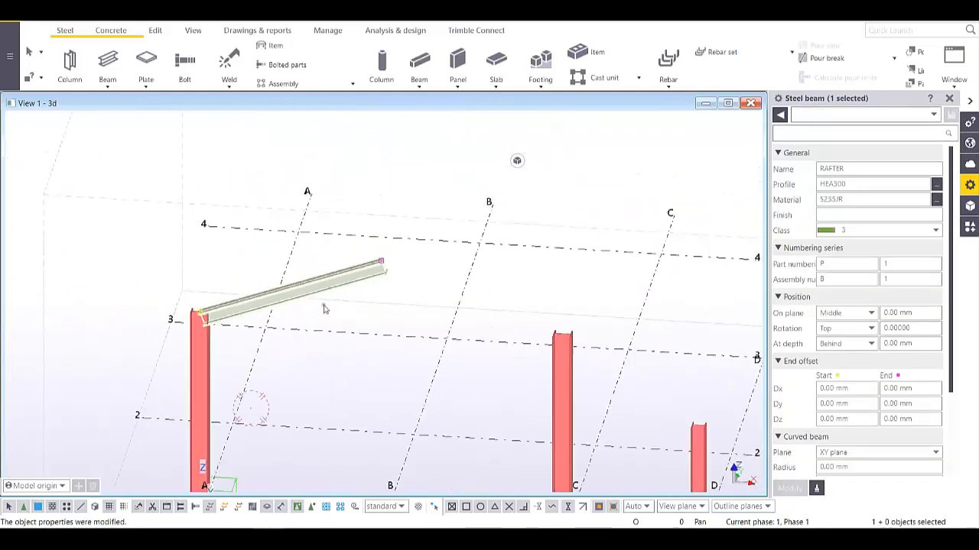
left_click(109, 65)
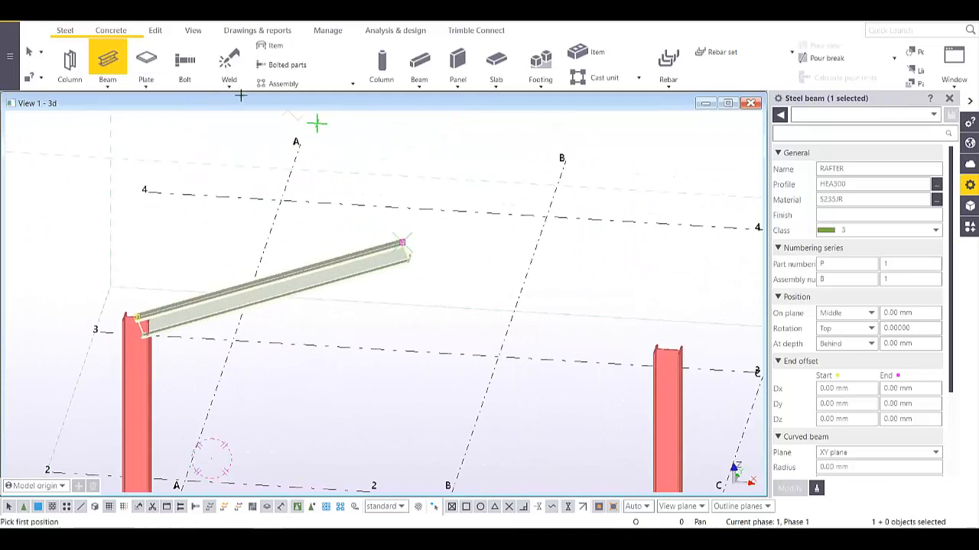
- Draw the second HEA300 rafter from the C/1 column top to the apex, then interrupt
left_click(666, 350)
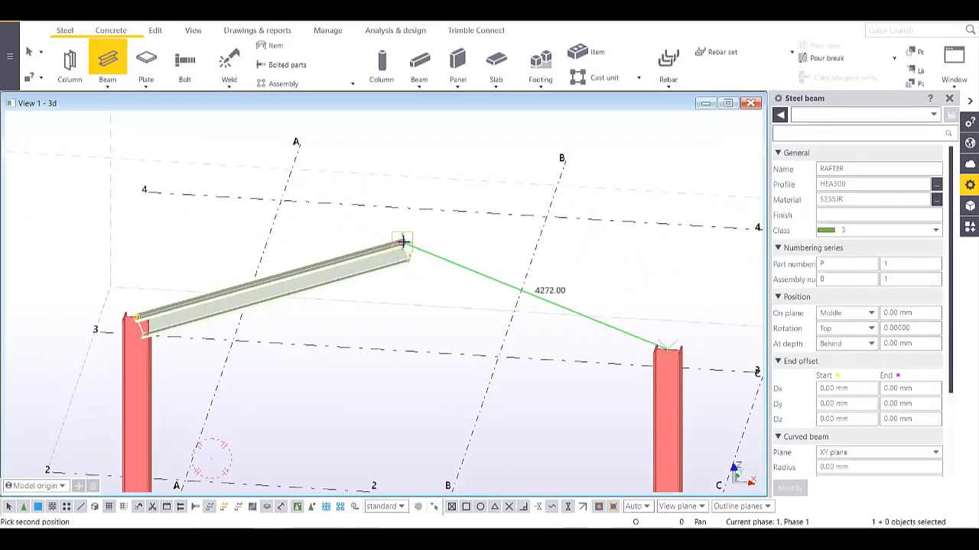
scroll(403, 243, "up", 5)
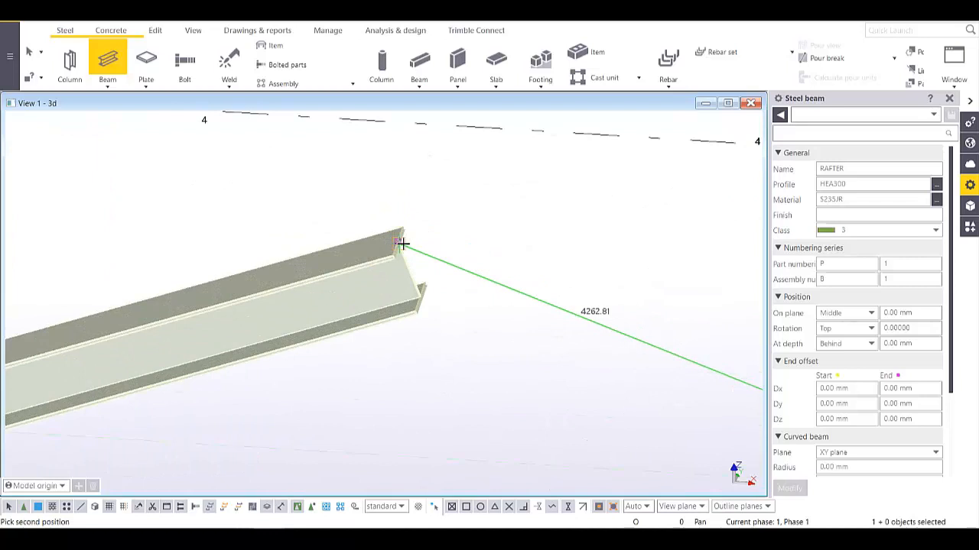
left_click(403, 243)
scroll(402, 244, "down", 10)
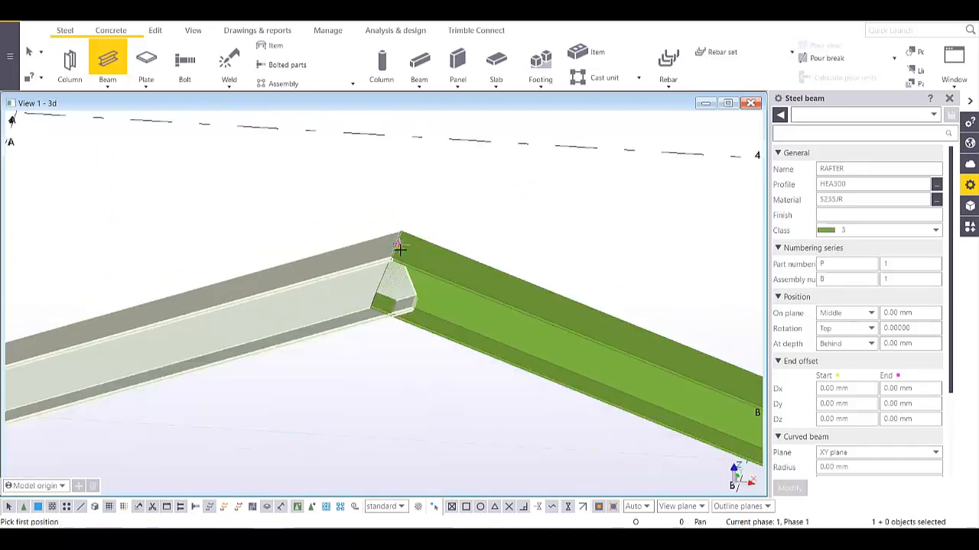
middle_click_drag(342, 256, 402, 236, "ctrl")
scroll(354, 240, "down", 2)
scroll(356, 236, "up", 4)
scroll(402, 222, "down", 8)
right_click(312, 181)
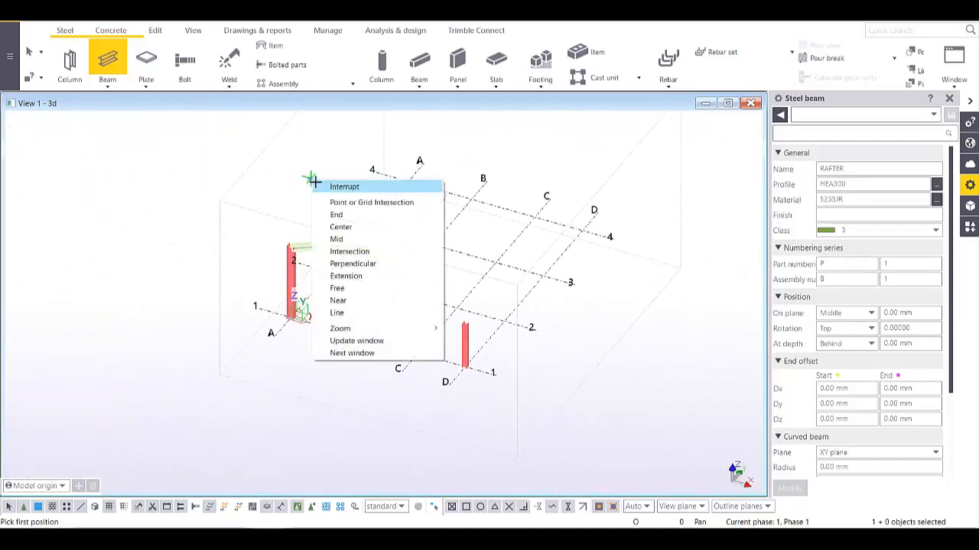
left_click(325, 189)
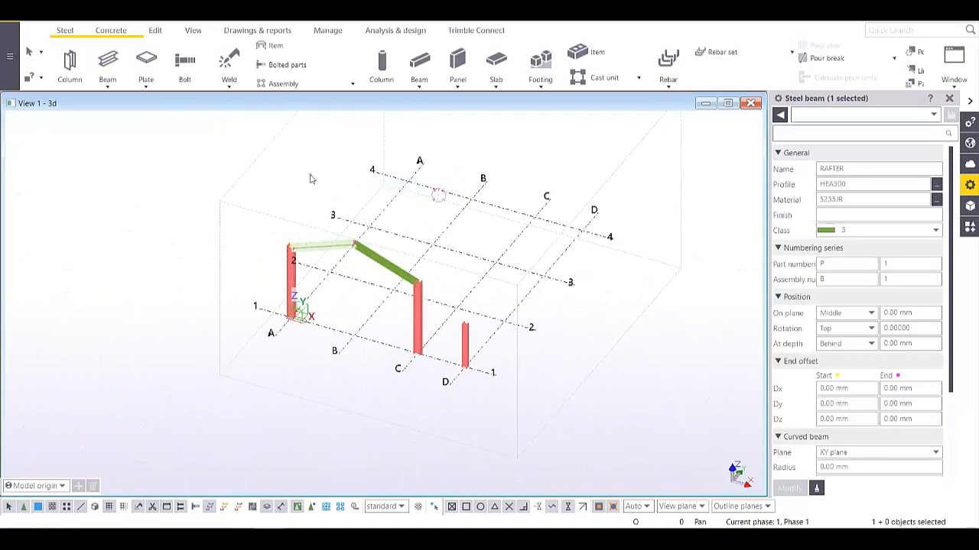
- Move the GRID 1 view into the visible views list
left_click(193, 30)
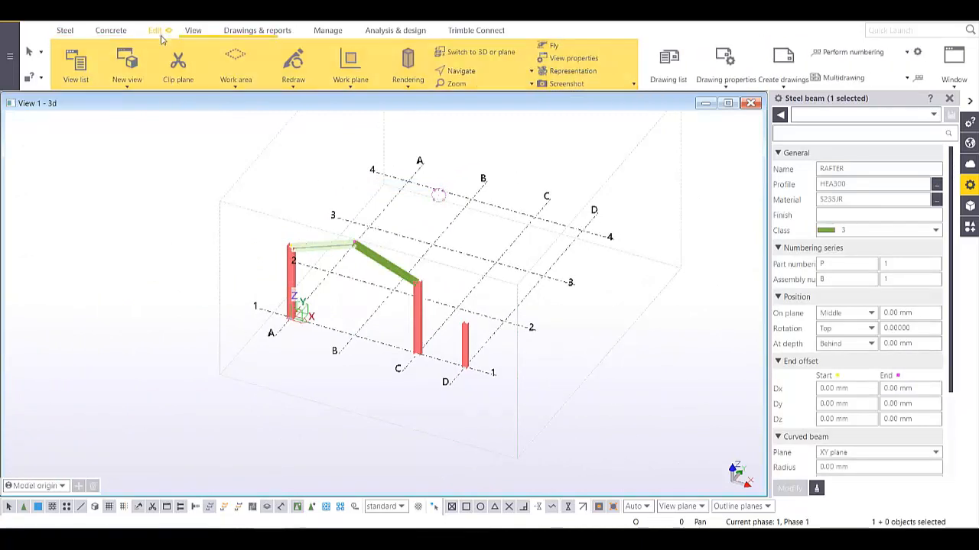
left_click(76, 65)
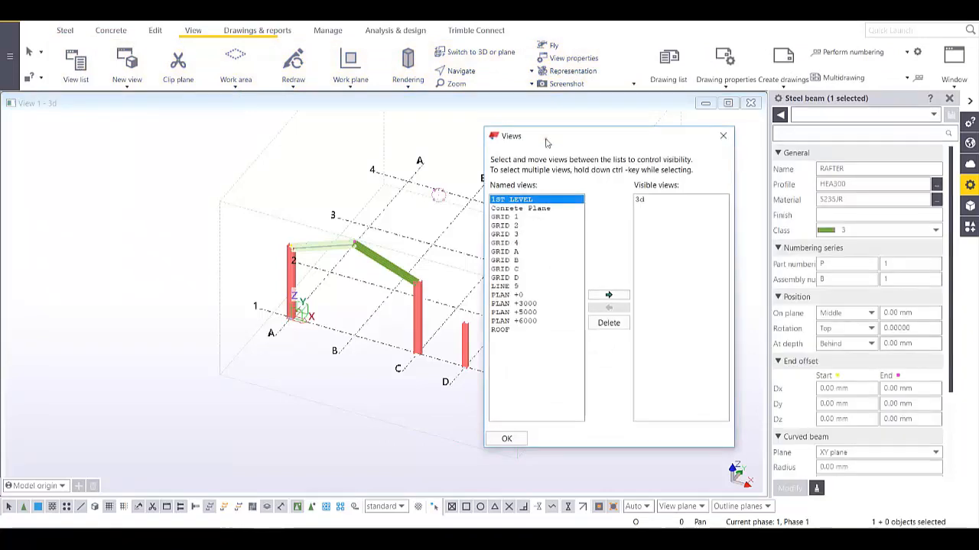
left_click_drag(547, 136, 591, 151)
left_click(767, 145)
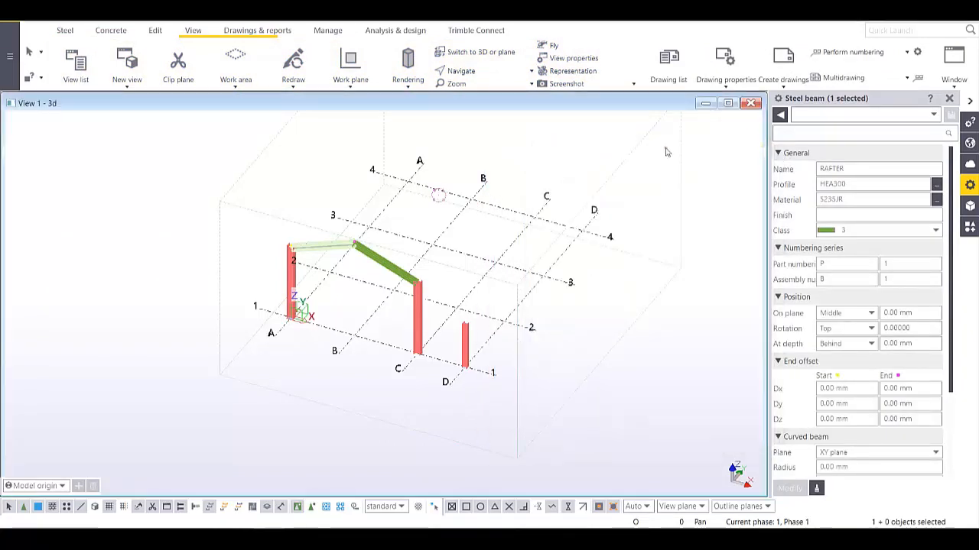
key("ctrl+b")
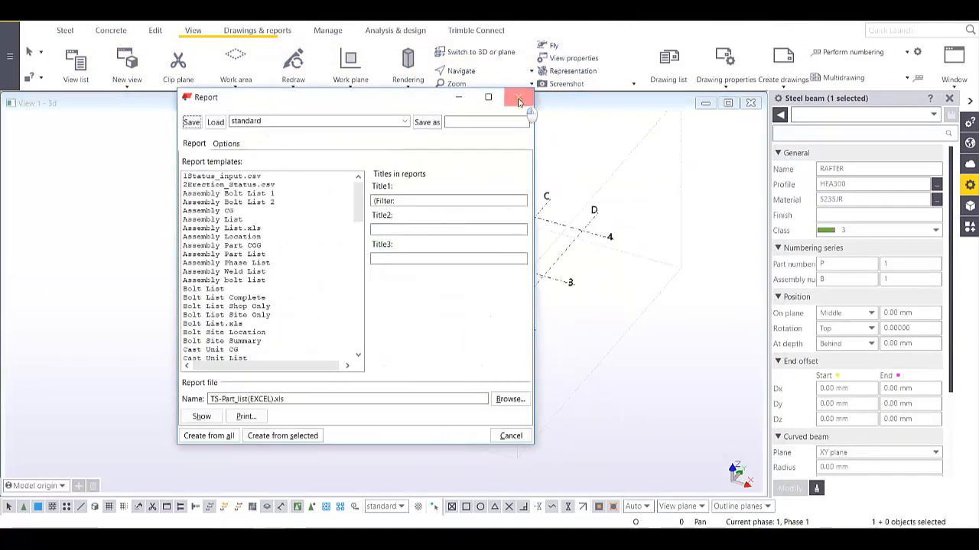
left_click(518, 99)
key("ctrl+i")
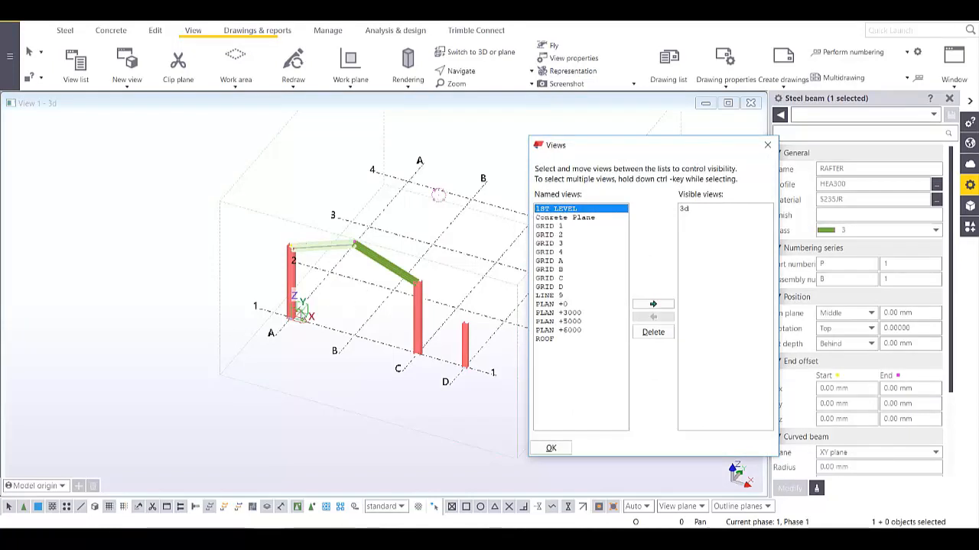
left_click(554, 226)
left_click(653, 304)
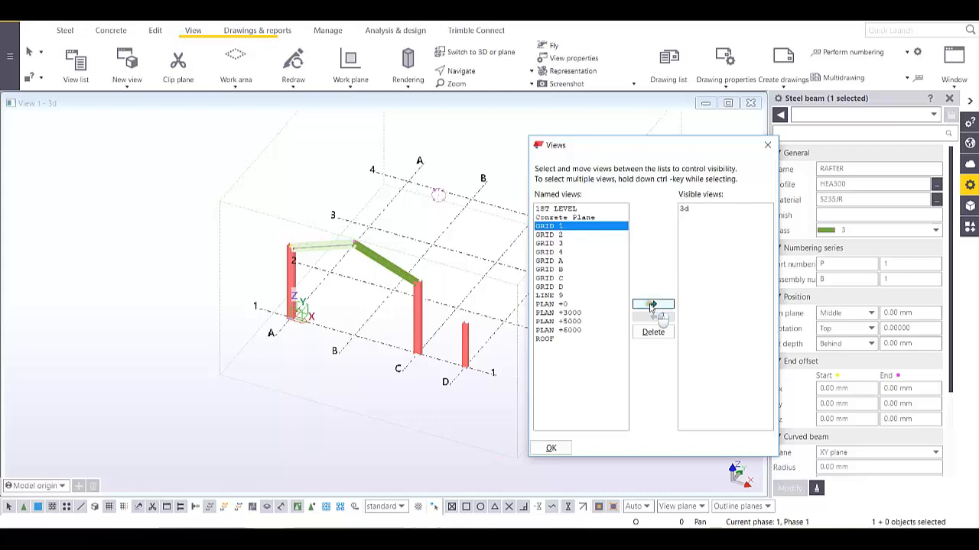
left_click(768, 145)
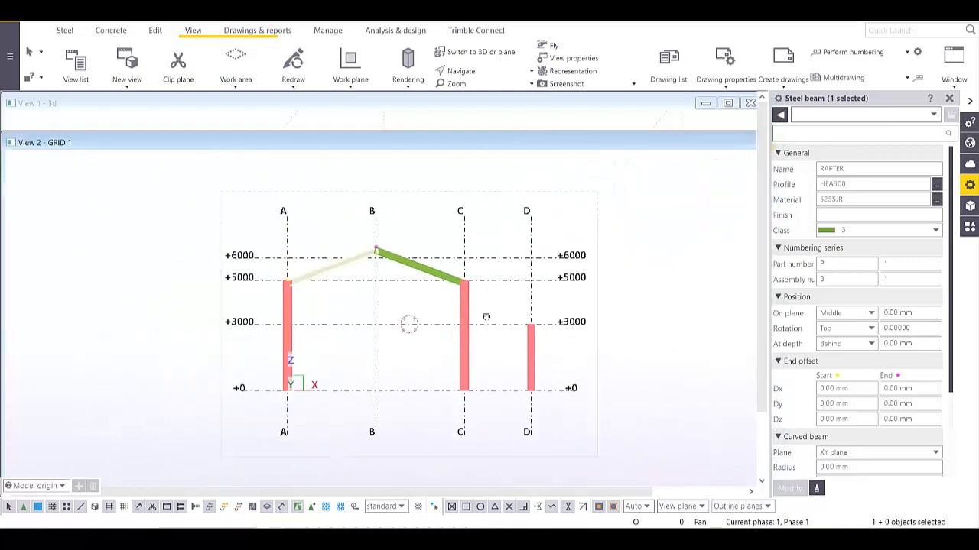
- Return GRID 1 to a flat elevation and pan toward grids C and D
scroll(486, 317, "up", 2)
left_click_drag(412, 148, 421, 127)
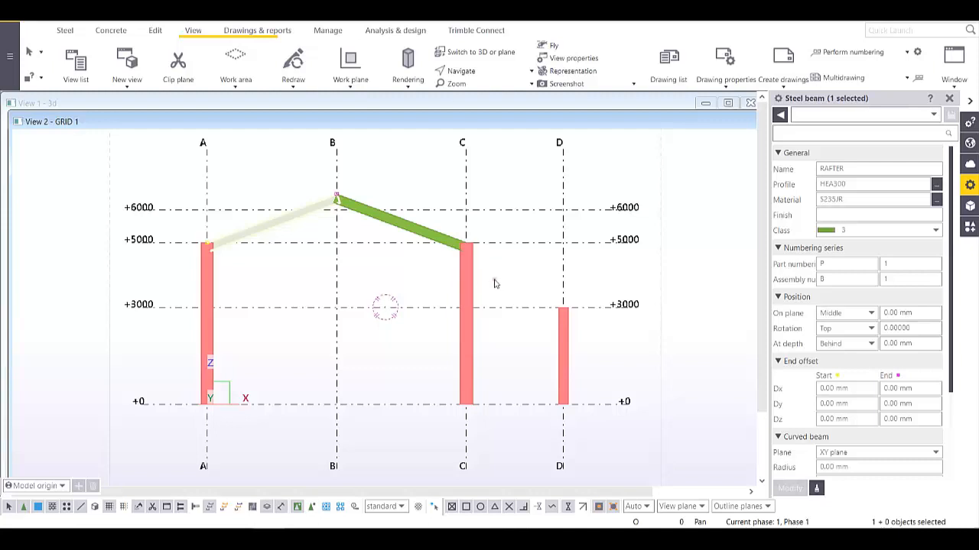
middle_click_drag(493, 252, 386, 320, "ctrl")
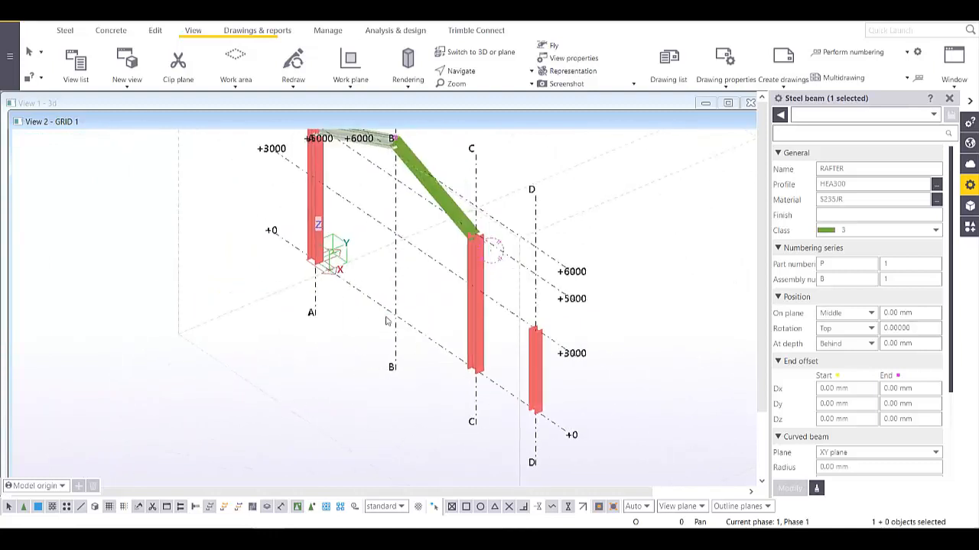
key("ctrl+p")
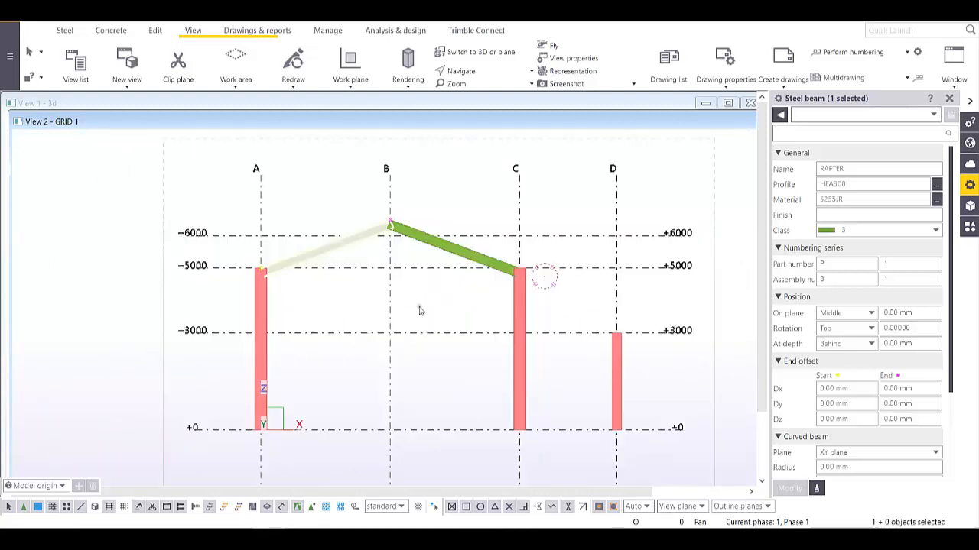
middle_click_drag(591, 352, 448, 325)
scroll(432, 316, "up", 5)
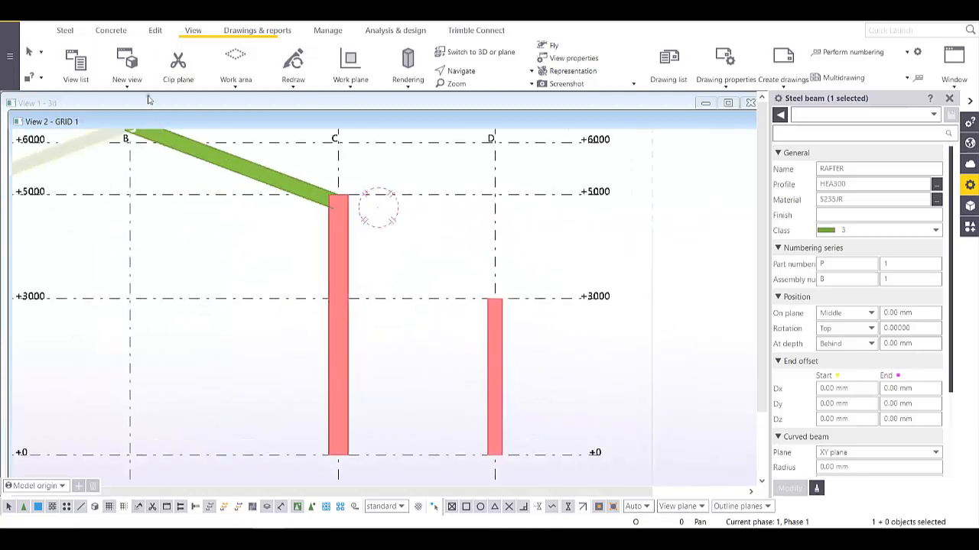
left_click(65, 31)
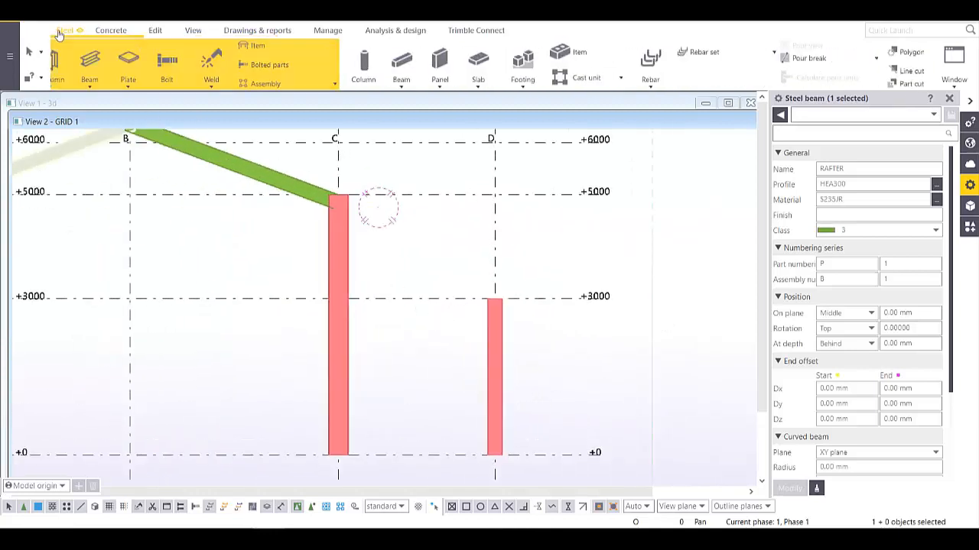
- Draw a beam from grid C to grid D at level +3000
left_click(108, 65)
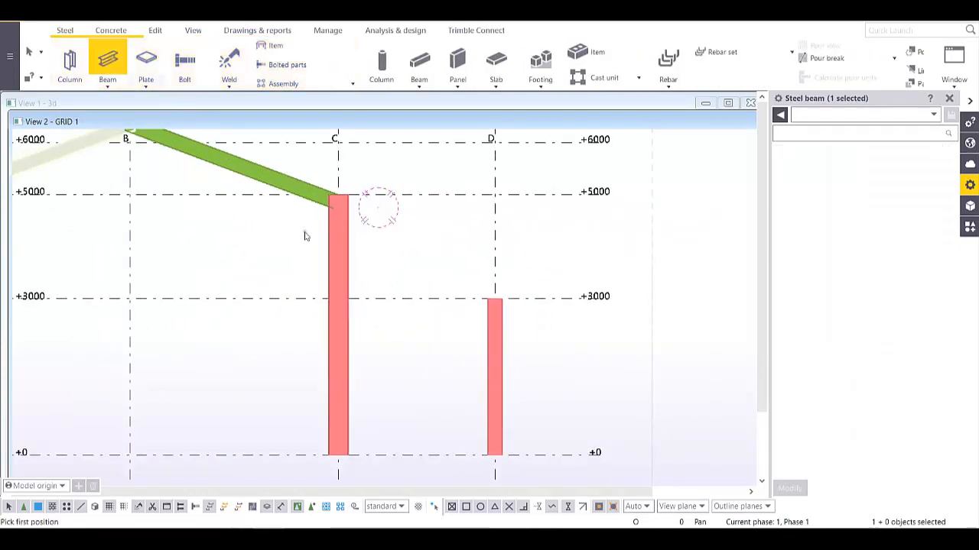
left_click(339, 300)
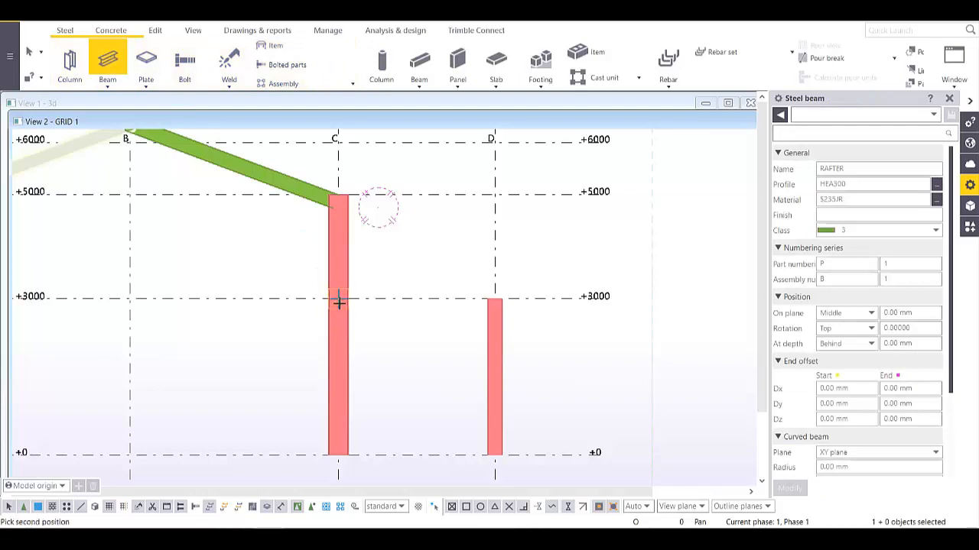
left_click(495, 301)
right_click(439, 266)
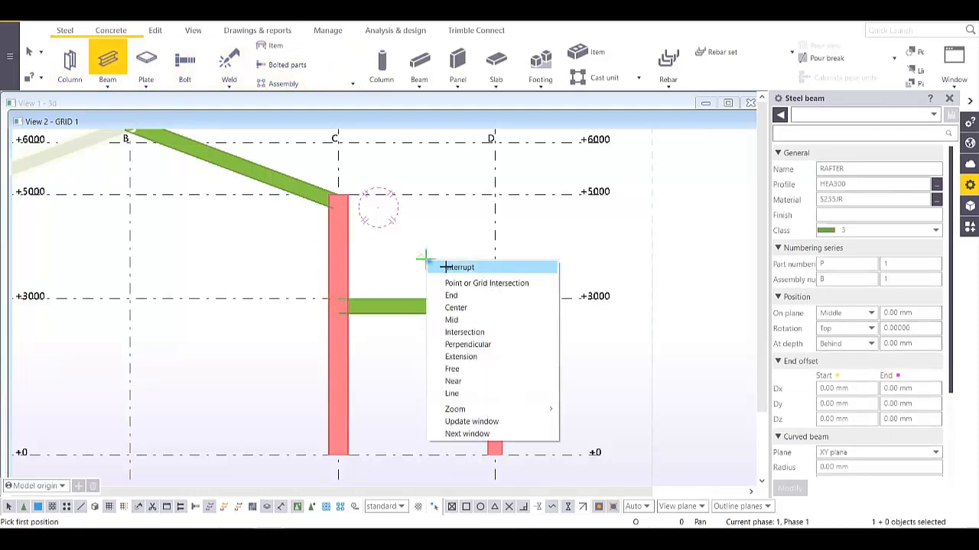
left_click(453, 266)
- Rename the new tie beam from RAFTER to BEAM
left_click(447, 310)
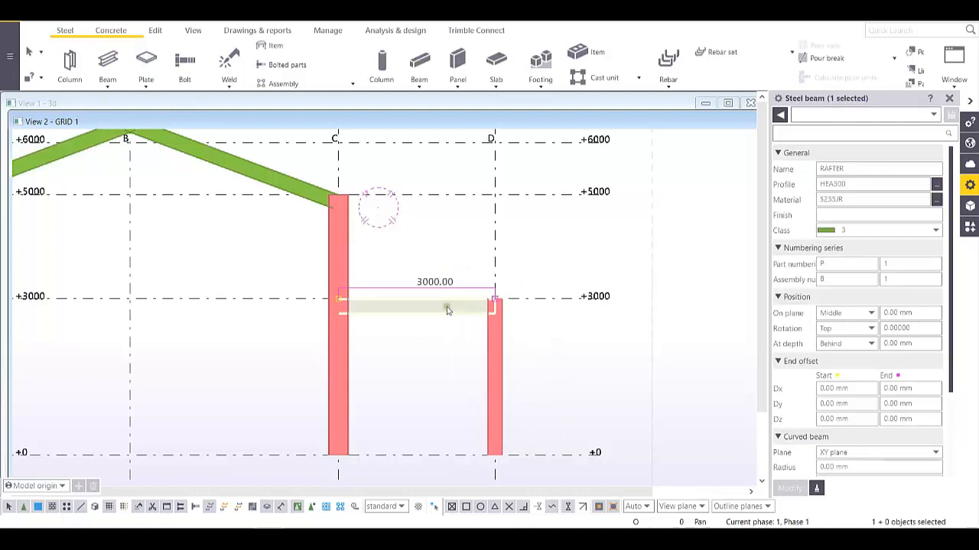
double_click(857, 168)
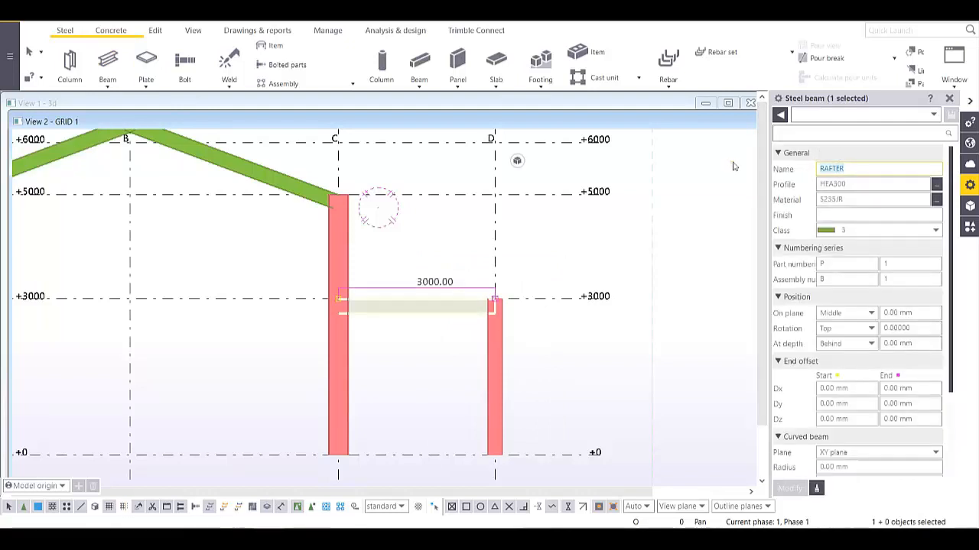
type("BEAM")
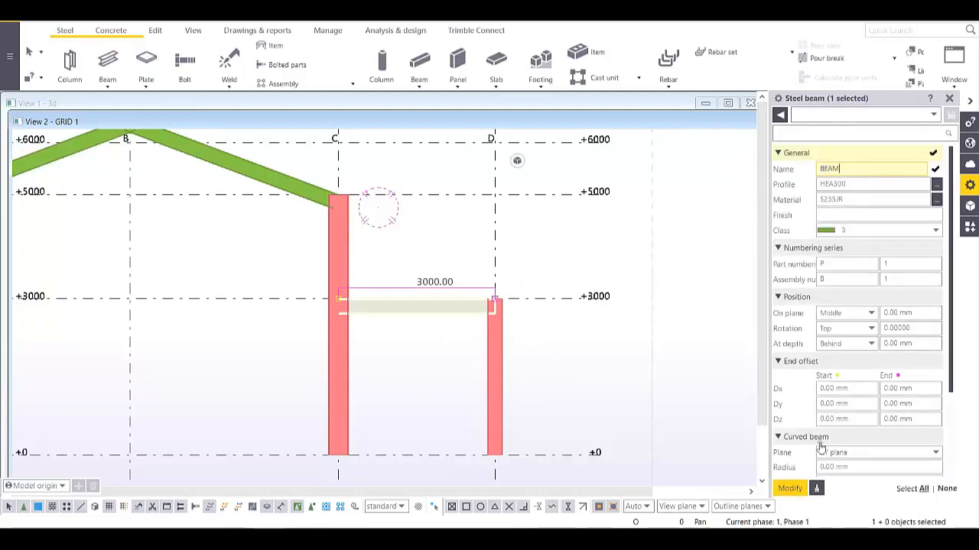
left_click(790, 488)
scroll(611, 360, "down", 3)
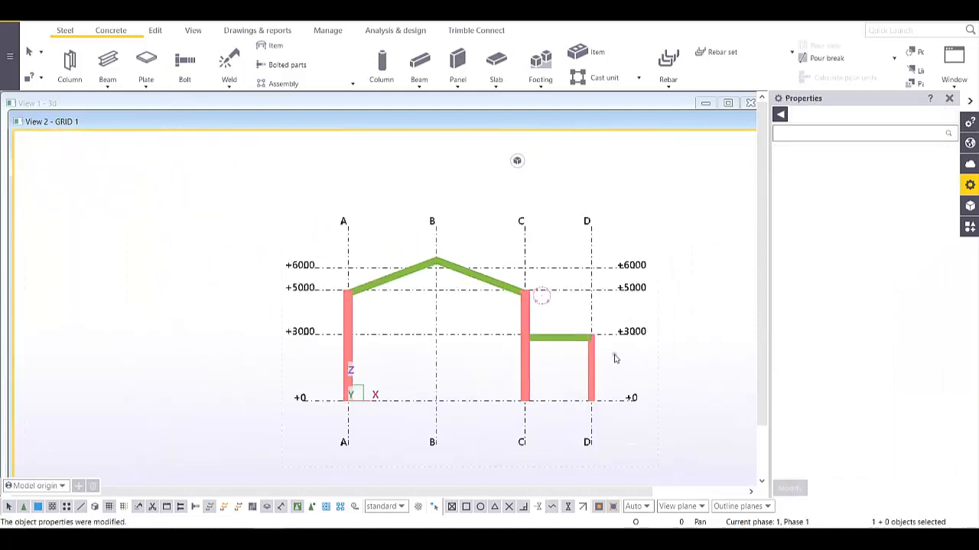
- Orbit, zoom and pan the 3D frame to inspect it out to grid D
middle_click_drag(577, 343, 507, 400, "ctrl")
scroll(467, 269, "up", 4)
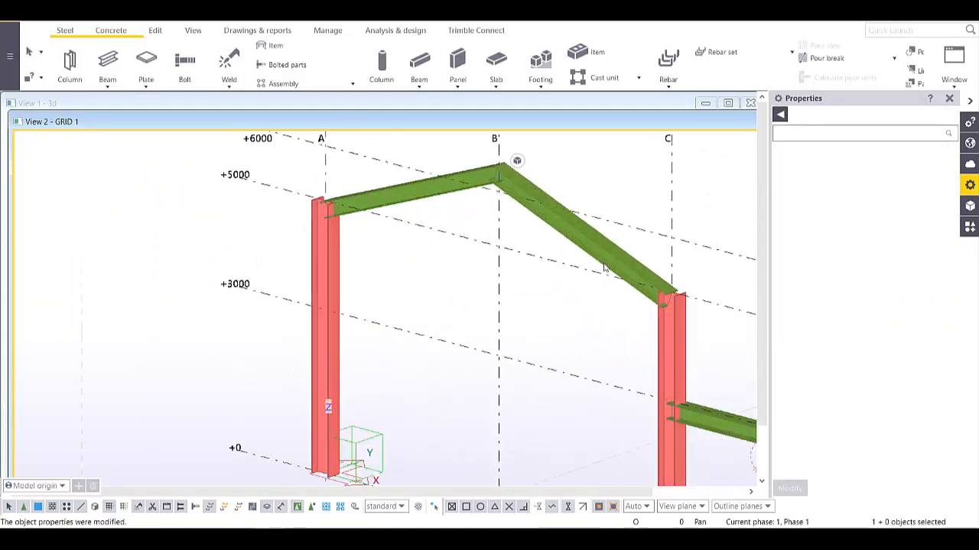
middle_click_drag(672, 421, 604, 389)
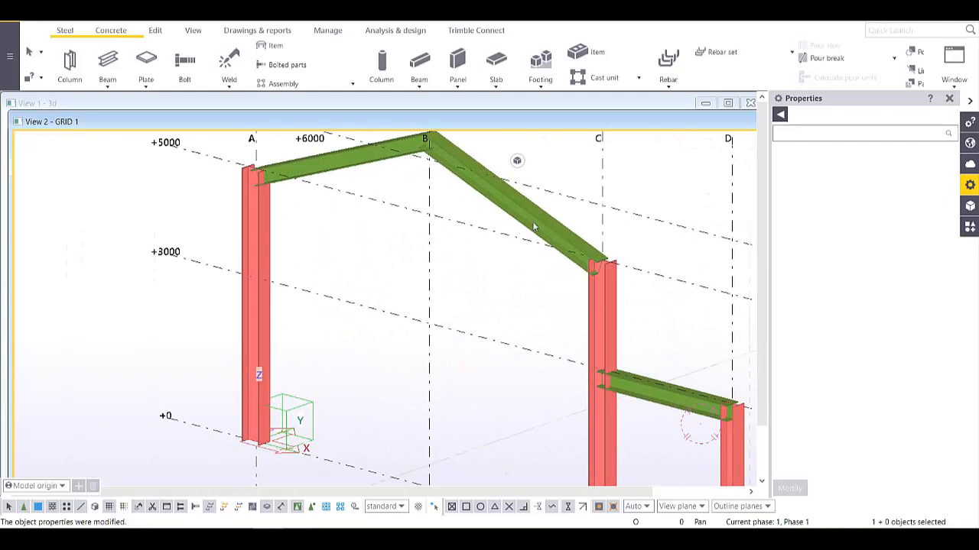
middle_click_drag(532, 226, 471, 306)
scroll(440, 256, "down", 3)
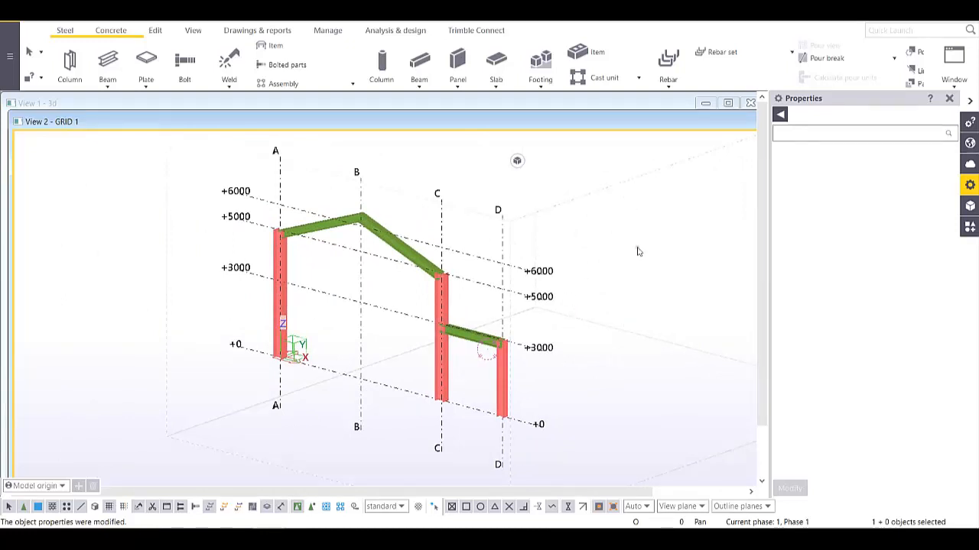
- Close the GRID 1 elevation and reframe View 1 - 3d side-on around the frame
key("ctrl+p")
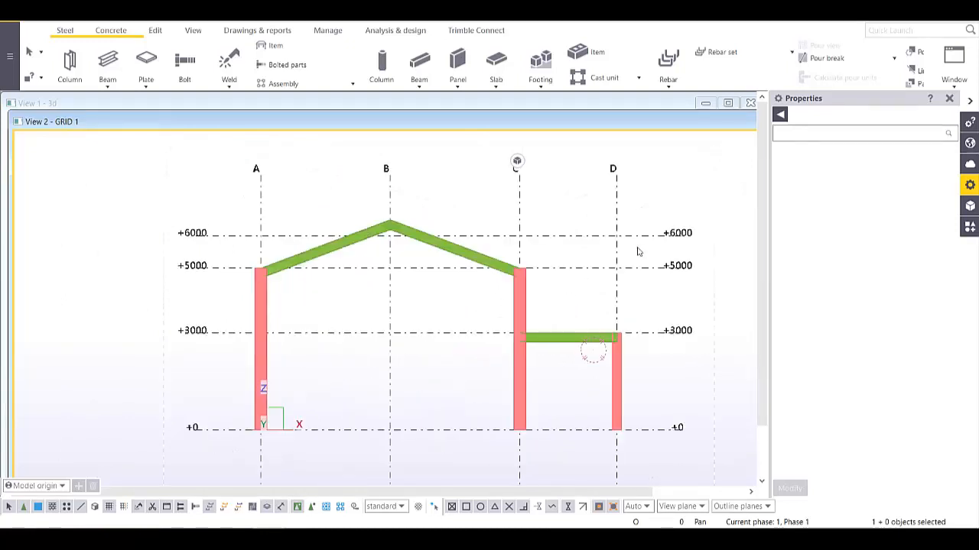
double_click(675, 125)
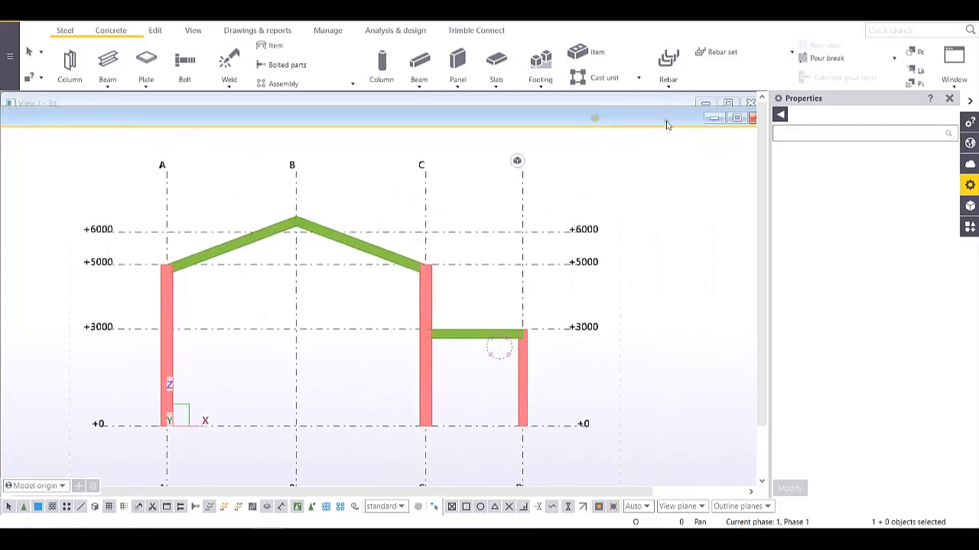
left_click(753, 120)
middle_click_drag(533, 319, 577, 339)
scroll(453, 297, "up", 4)
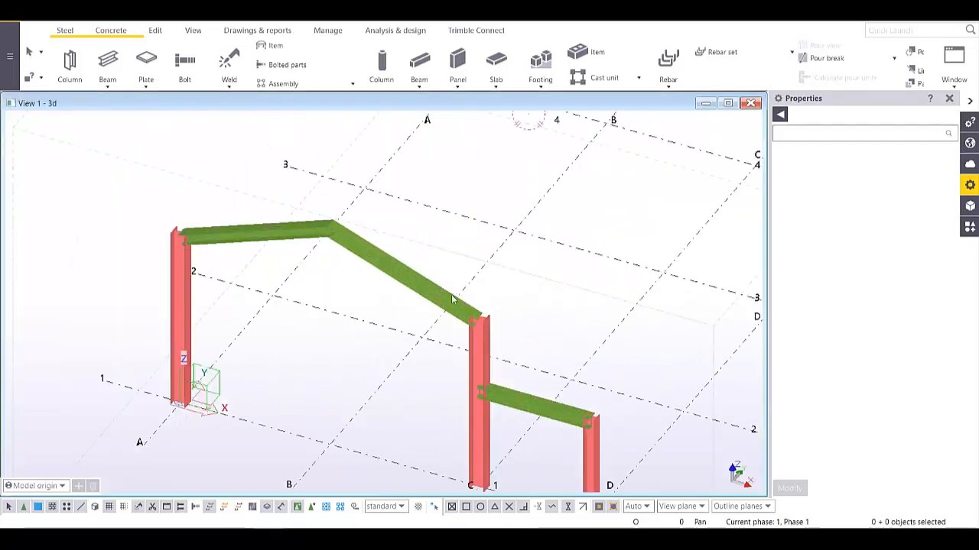
middle_click_drag(447, 298, 443, 255, "ctrl")
scroll(404, 279, "down", 4)
scroll(464, 228, "down", 1)
scroll(456, 257, "up", 3)
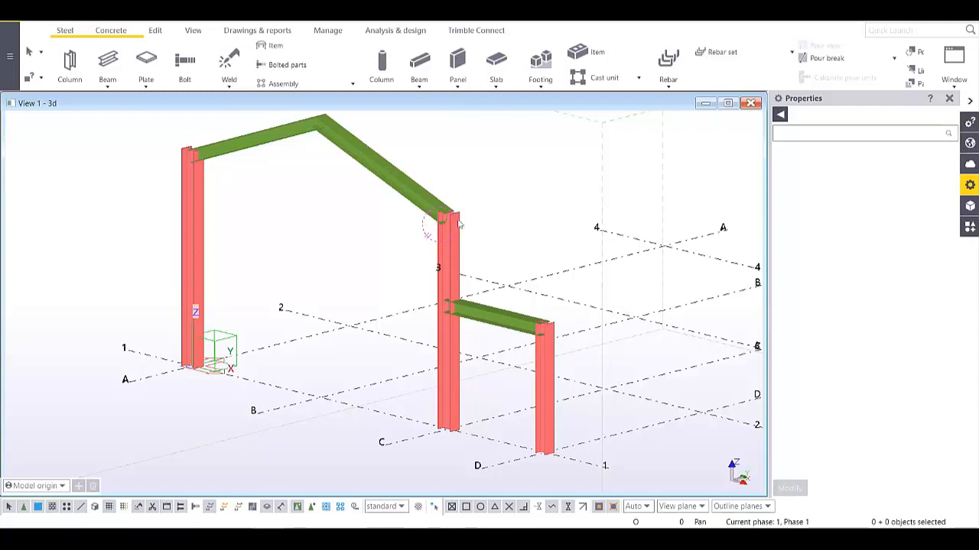
- Zoom to the column base and bring up the Applications & components catalog
scroll(459, 223, "up", 1)
scroll(193, 373, "up", 5)
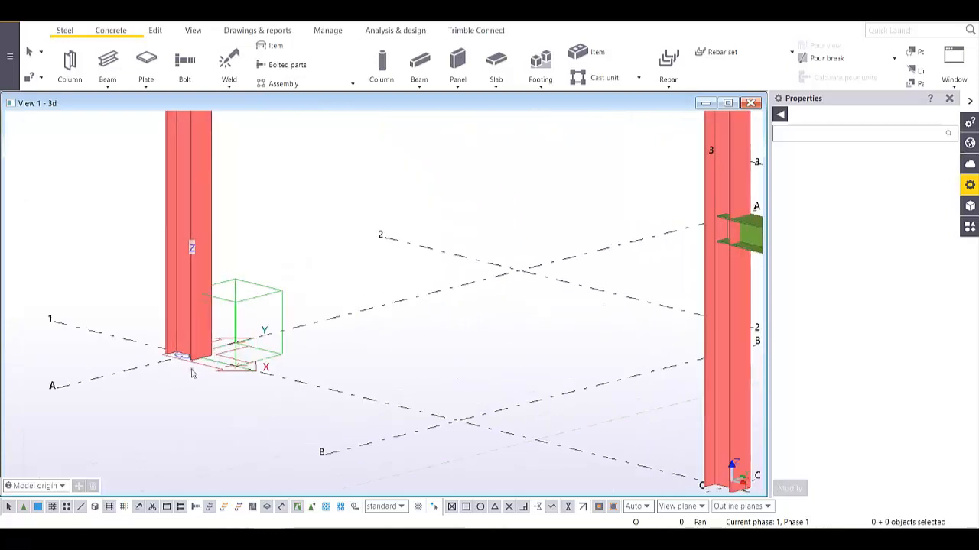
middle_click_drag(193, 373, 305, 357)
scroll(308, 353, "up", 2)
scroll(309, 338, "up", 2)
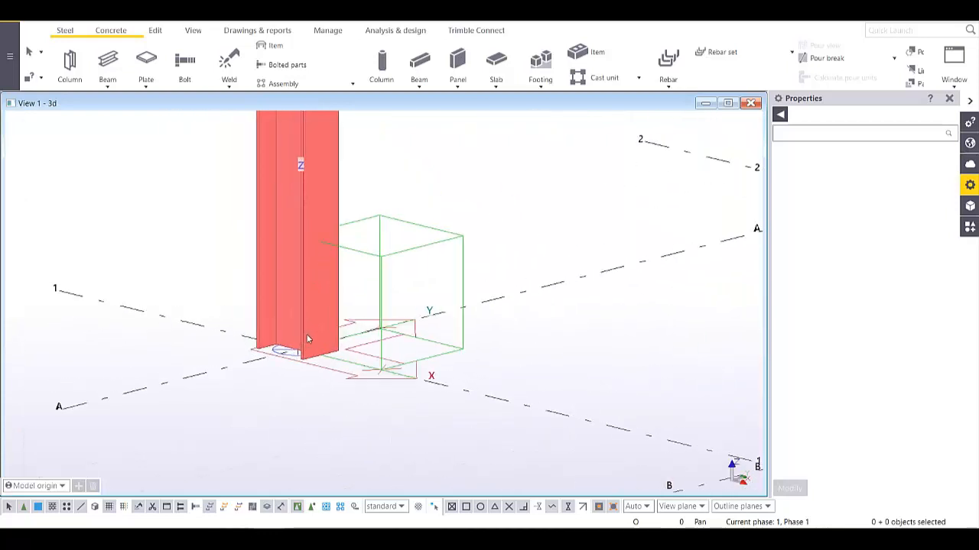
scroll(305, 335, "down", 6)
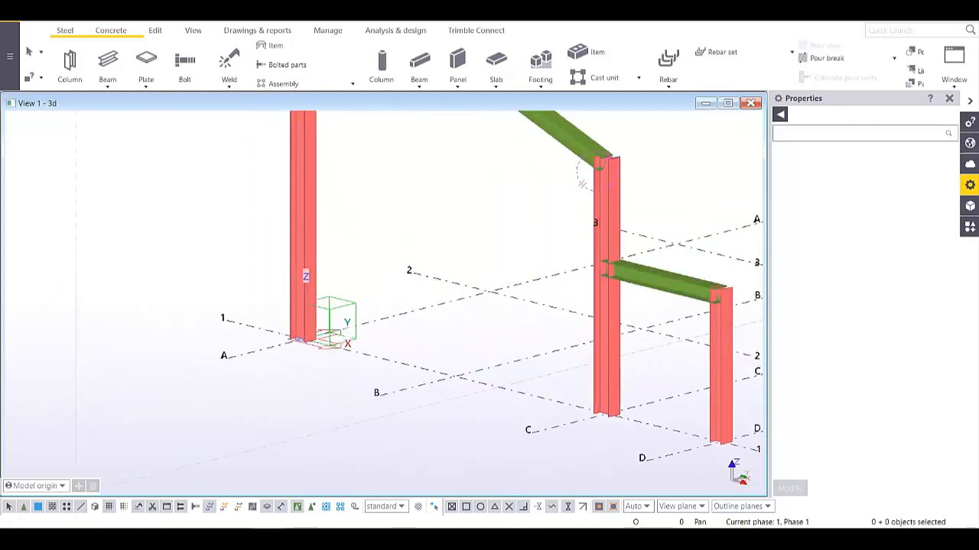
left_click(970, 227)
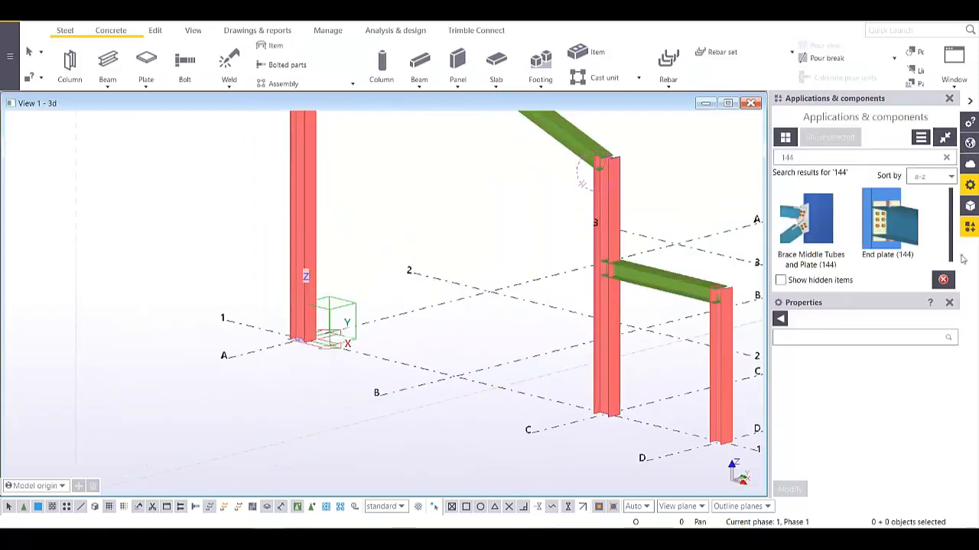
- Replace the '144' catalog search with 'BASE' and start Base plate (1004)
left_click(948, 303)
left_click(819, 160)
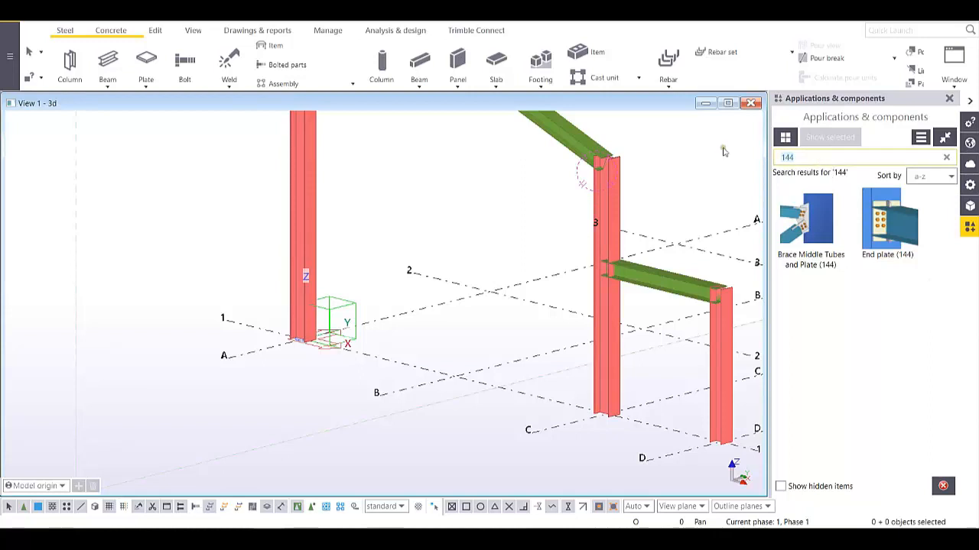
type("BASE")
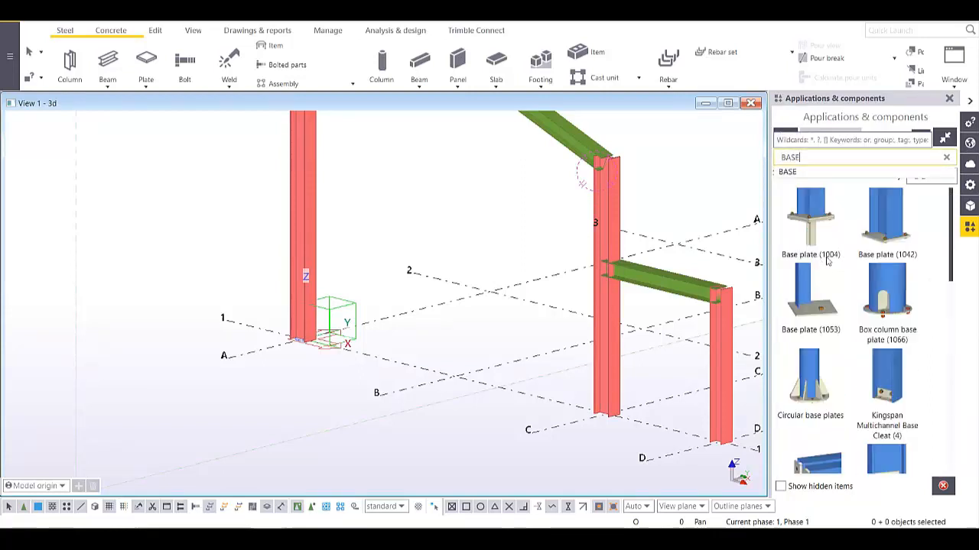
left_click(813, 223)
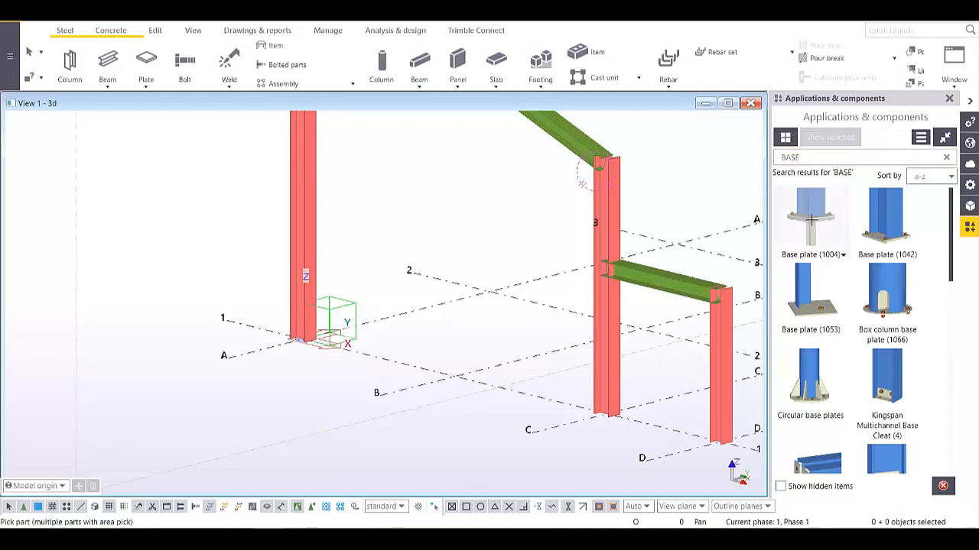
- Check Base plate (1004) Parts, Parameters, Bolts and Anchor rods tabs: 30.00 plate, D20 rods
double_click(825, 215)
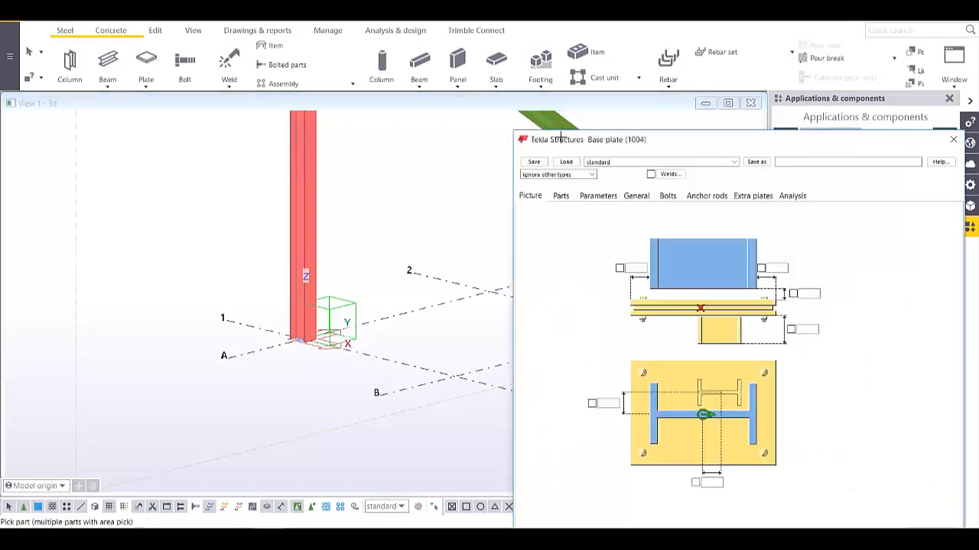
left_click_drag(639, 144, 528, 86)
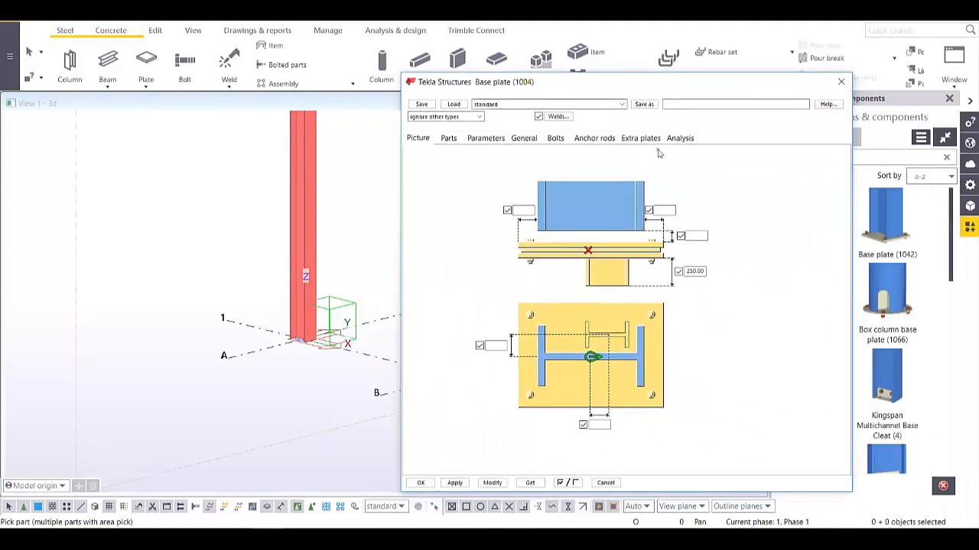
left_click(449, 139)
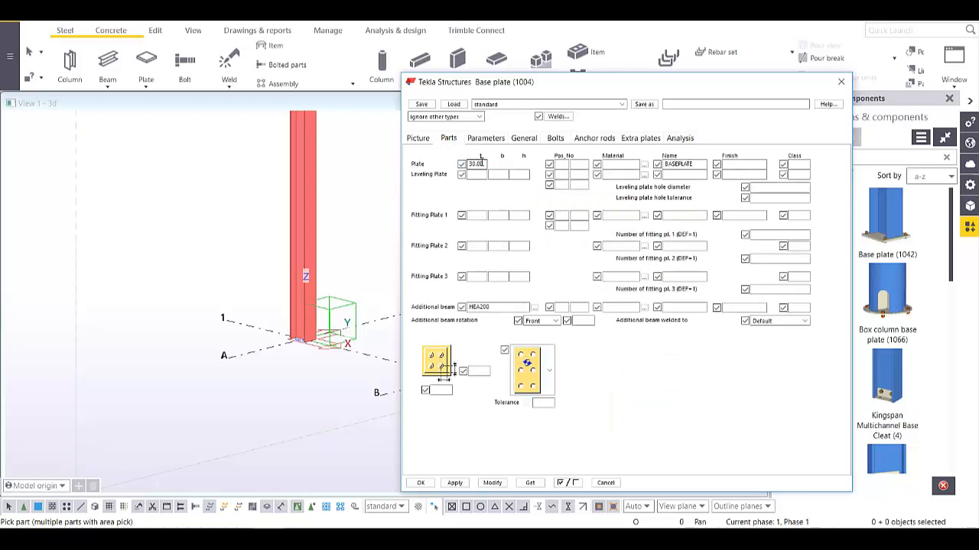
left_click_drag(484, 164, 454, 169)
left_click(486, 139)
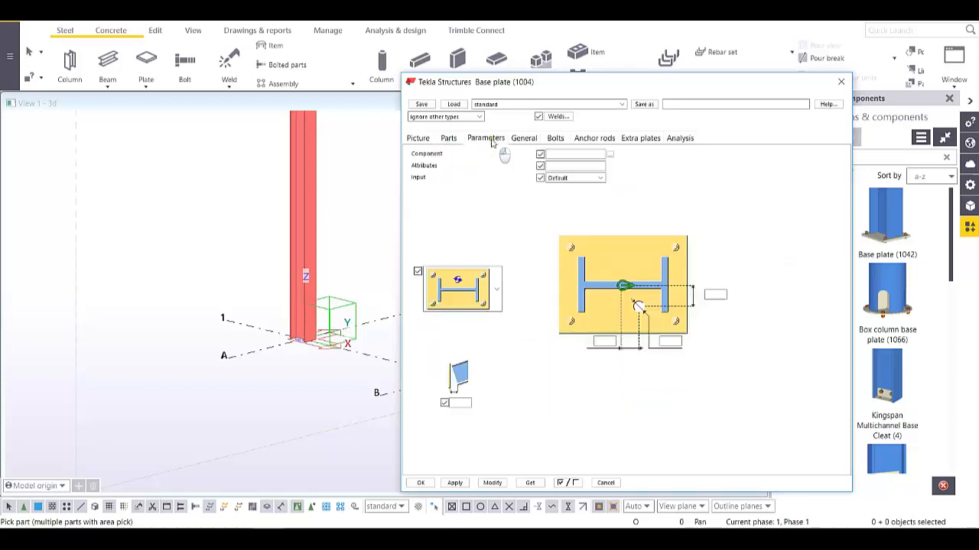
left_click(552, 140)
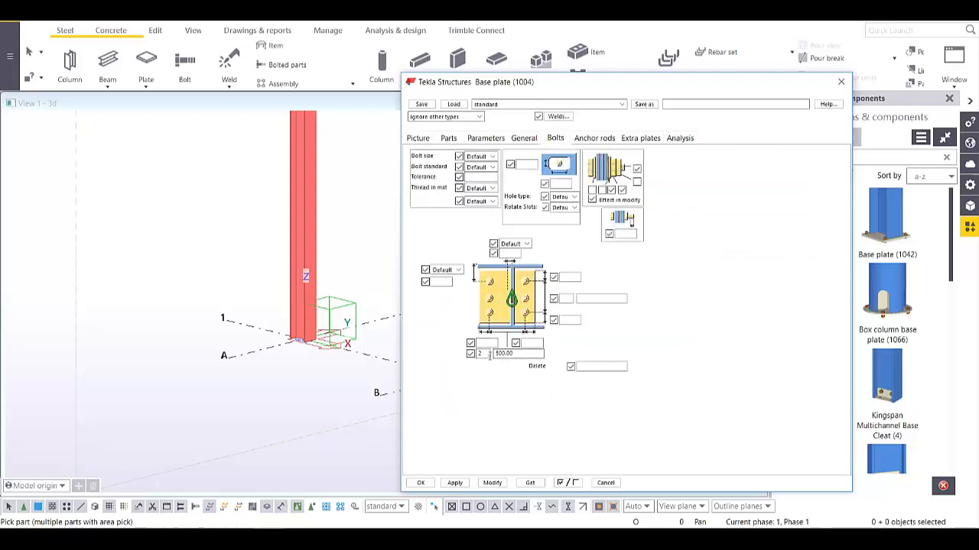
left_click(596, 139)
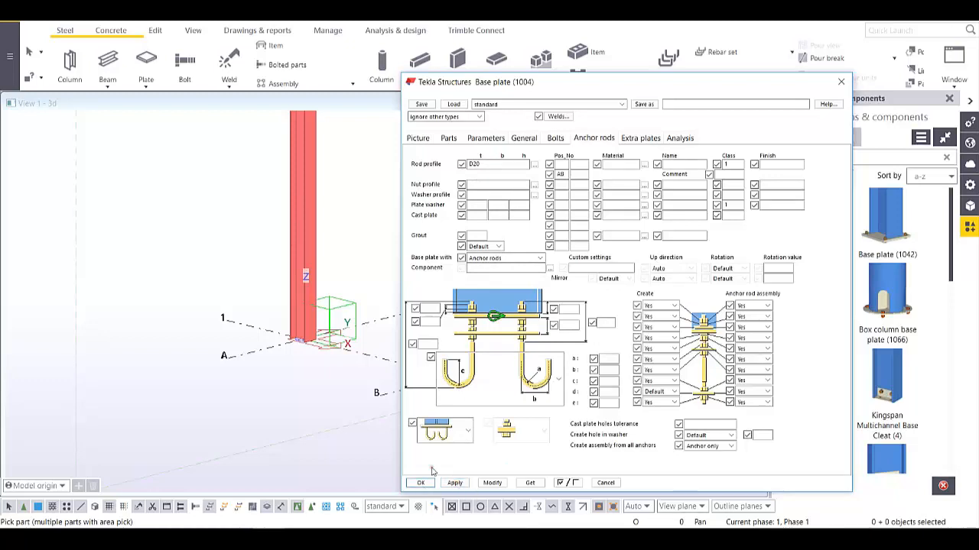
left_click(435, 140)
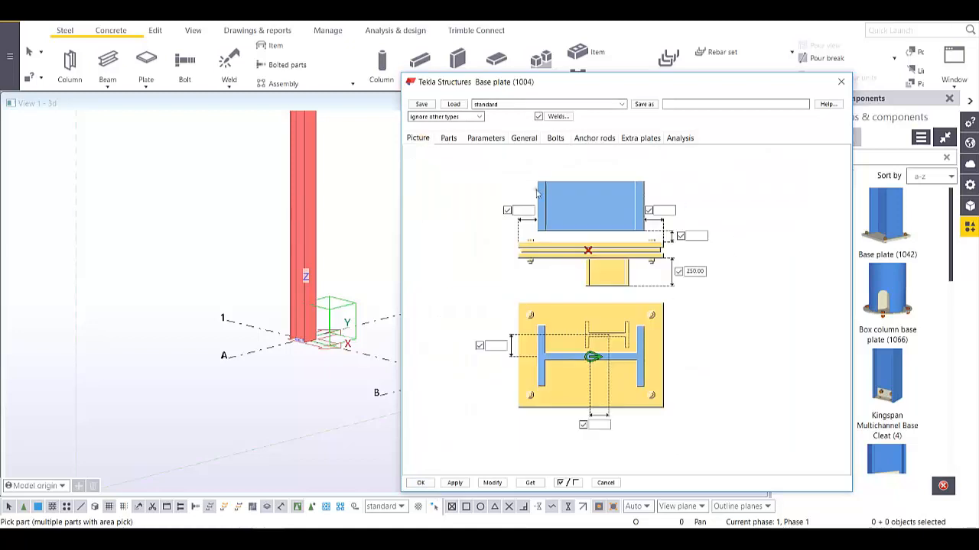
left_click(449, 139)
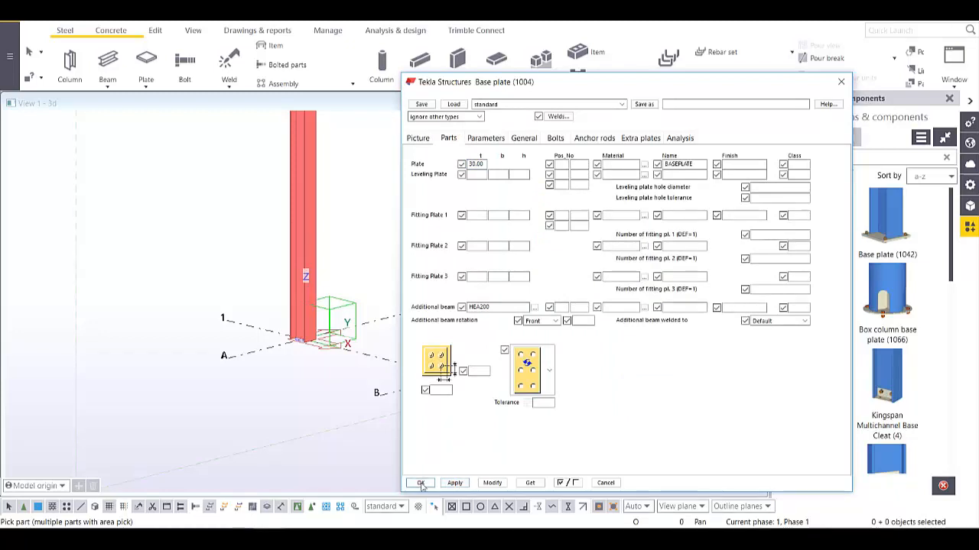
scroll(304, 344, "up", 5)
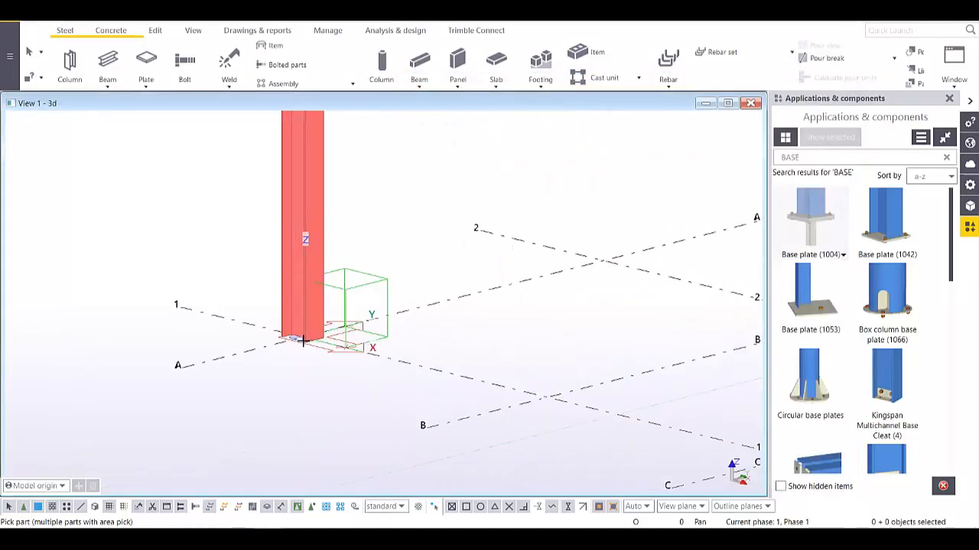
- Place a Base plate (1004) under the grid A/1 column and inspect it
left_click(304, 271)
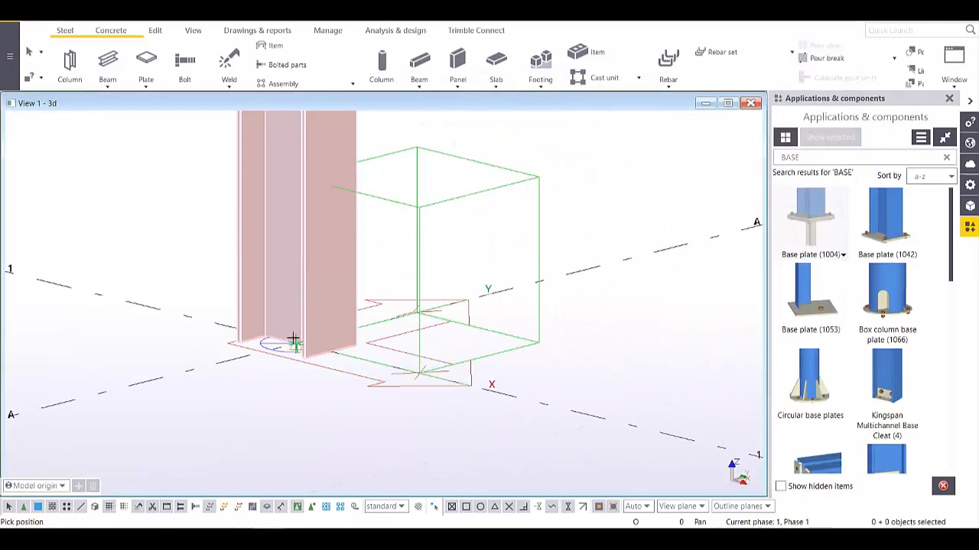
left_click(327, 354)
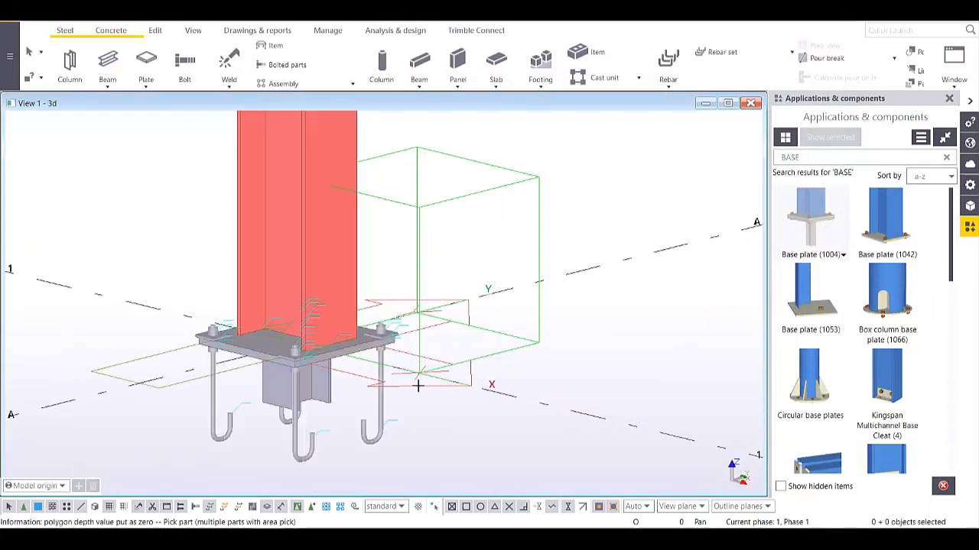
scroll(418, 383, "down", 1)
scroll(388, 378, "up", 2)
mouse_move(292, 372)
middle_mouse_down("ctrl")
mouse_move(380, 382)
mouse_move(292, 389)
middle_mouse_up("ctrl")
scroll(314, 384, "down", 3)
middle_click_drag(457, 387, 335, 334)
scroll(336, 334, "down", 2)
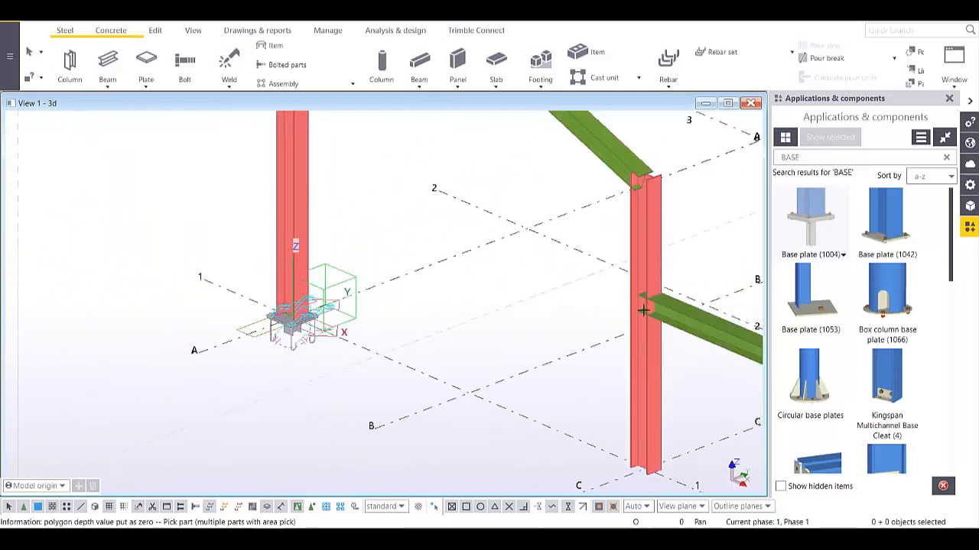
- Add base plates under both grid C and D columns at once, then interrupt the command
middle_click_drag(706, 322, 573, 312)
scroll(574, 313, "down", 4)
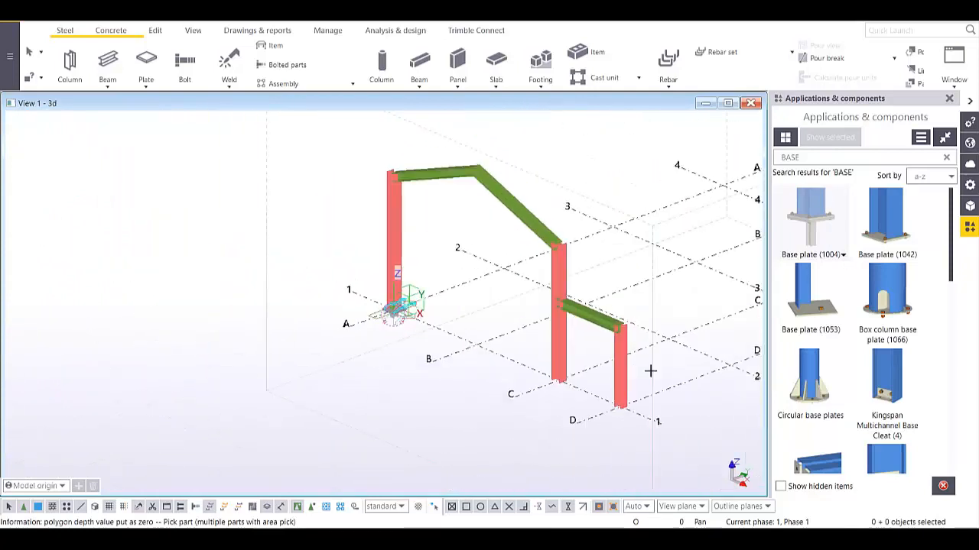
middle_click_drag(651, 372, 586, 306)
scroll(582, 328, "up", 4)
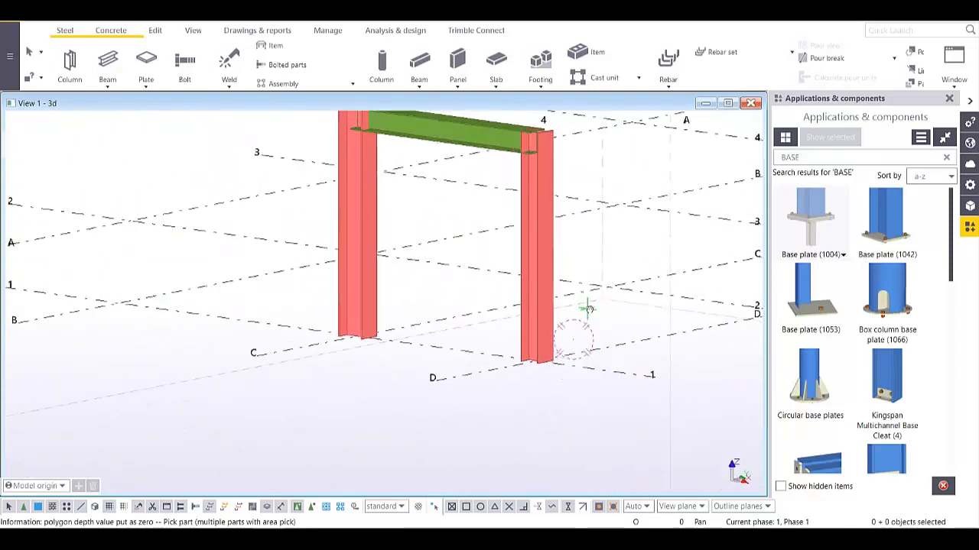
left_click_drag(611, 243, 293, 386)
scroll(528, 365, "up", 3)
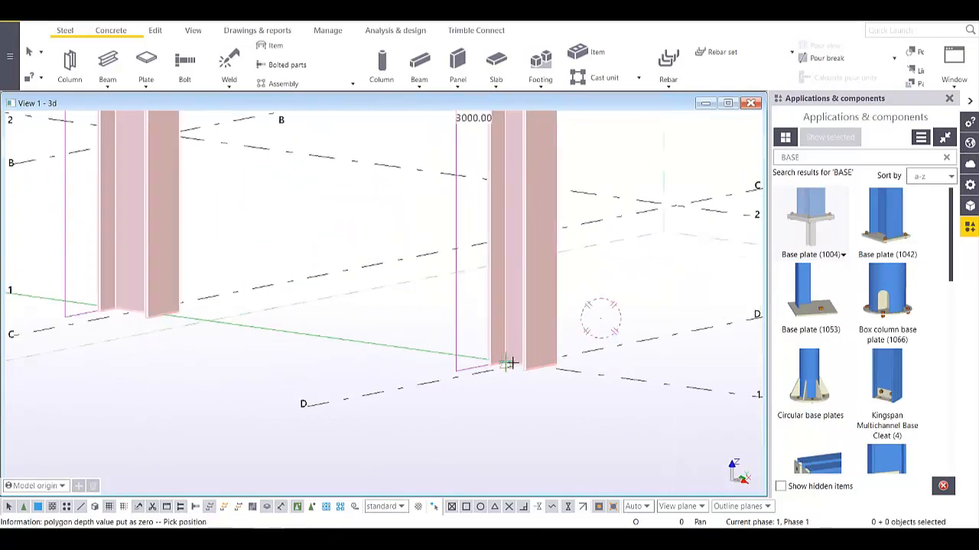
left_click(522, 367)
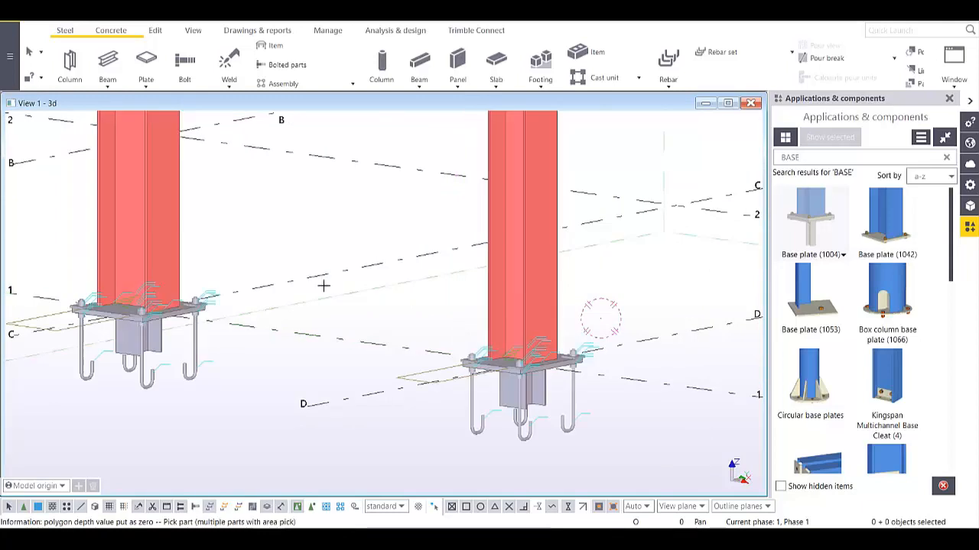
scroll(311, 280, "down", 2)
right_click(320, 212)
left_click(332, 221)
scroll(346, 264, "down", 2)
scroll(348, 269, "down", 2)
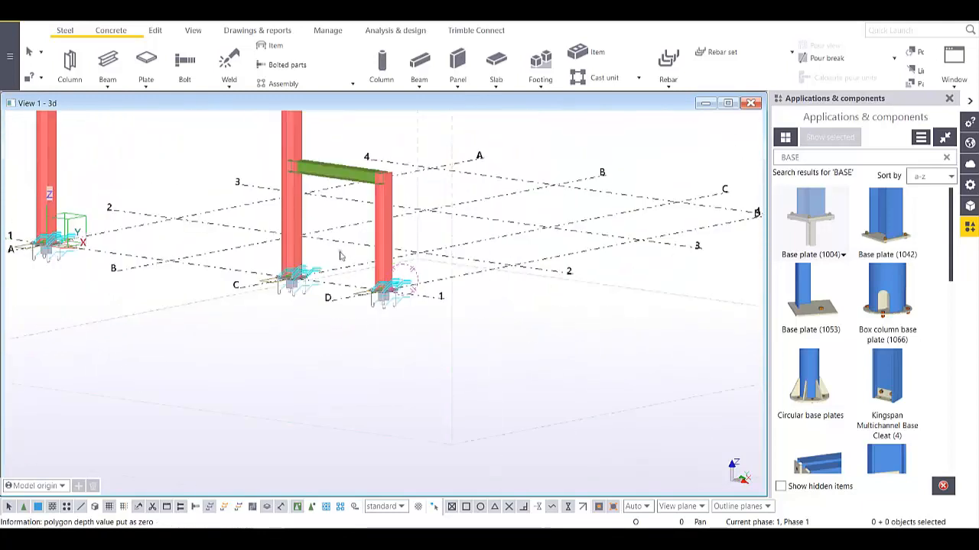
- Redraw the 3D view and orbit around the new column base plates
right_click(476, 301)
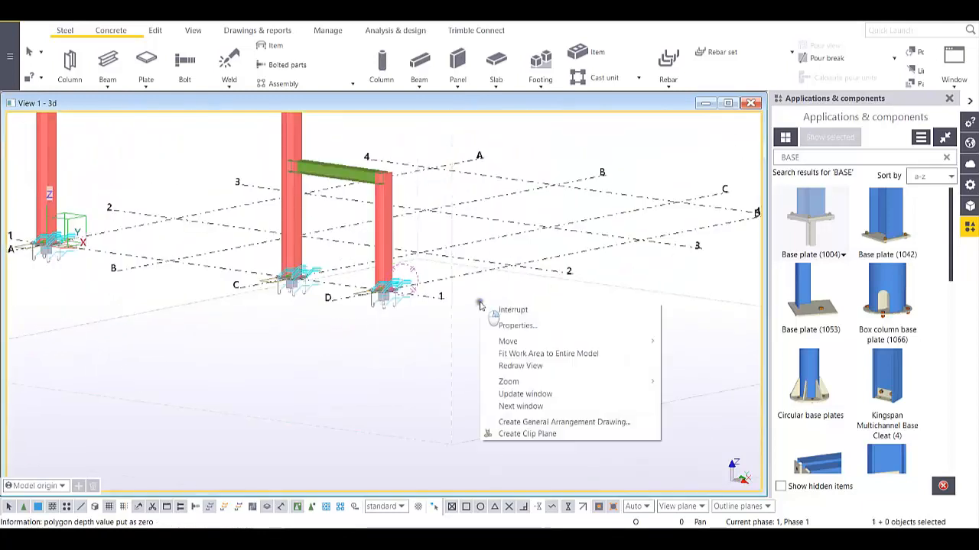
left_click(517, 365)
scroll(331, 265, "up", 6)
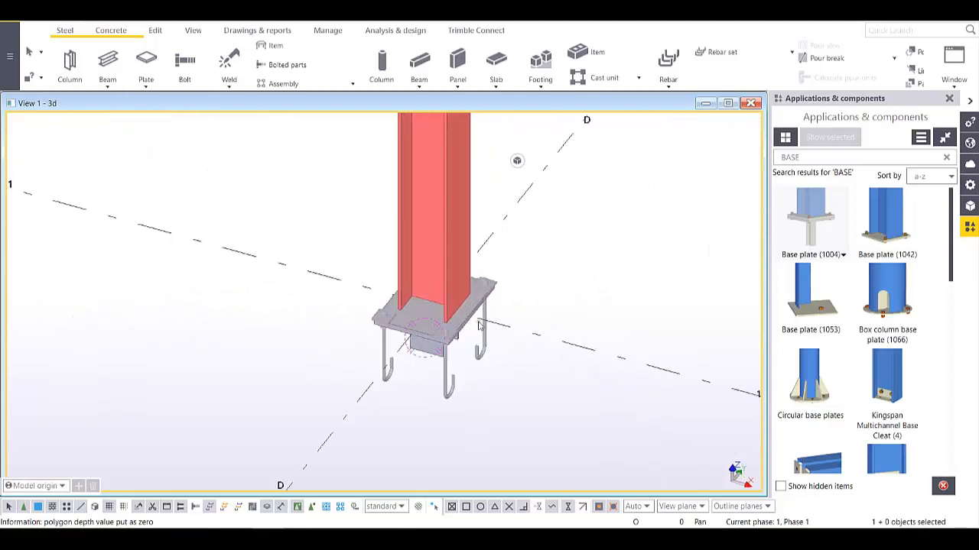
scroll(434, 277, "down", 4)
middle_click_drag(421, 295, 535, 317)
scroll(535, 318, "up", 2)
scroll(536, 318, "down", 4)
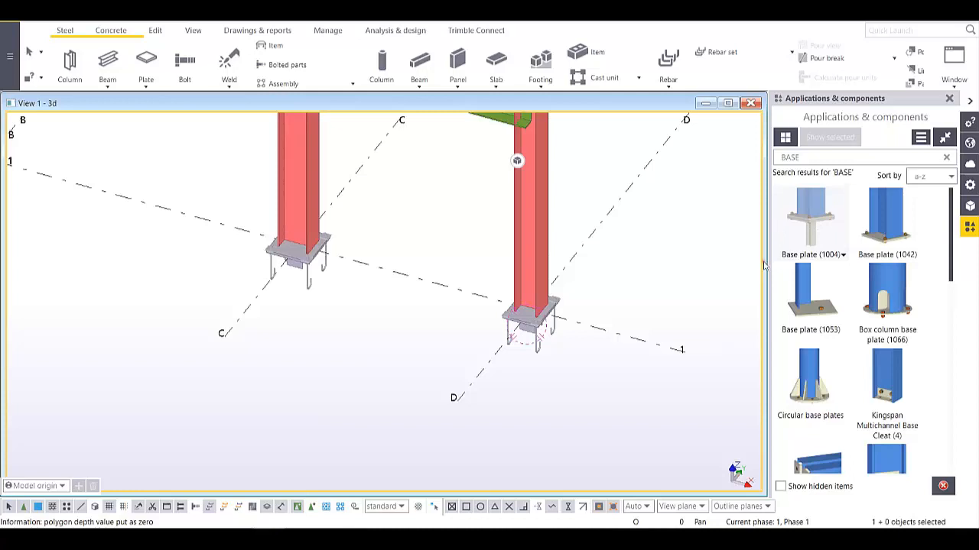
scroll(468, 301, "up", 2)
scroll(567, 327, "up", 3)
middle_click_drag(577, 329, 541, 243, "ctrl")
scroll(542, 243, "up", 2)
middle_click_drag(553, 284, 464, 382, "ctrl")
scroll(468, 278, "down", 2)
scroll(515, 291, "down", 4)
scroll(451, 339, "down", 2)
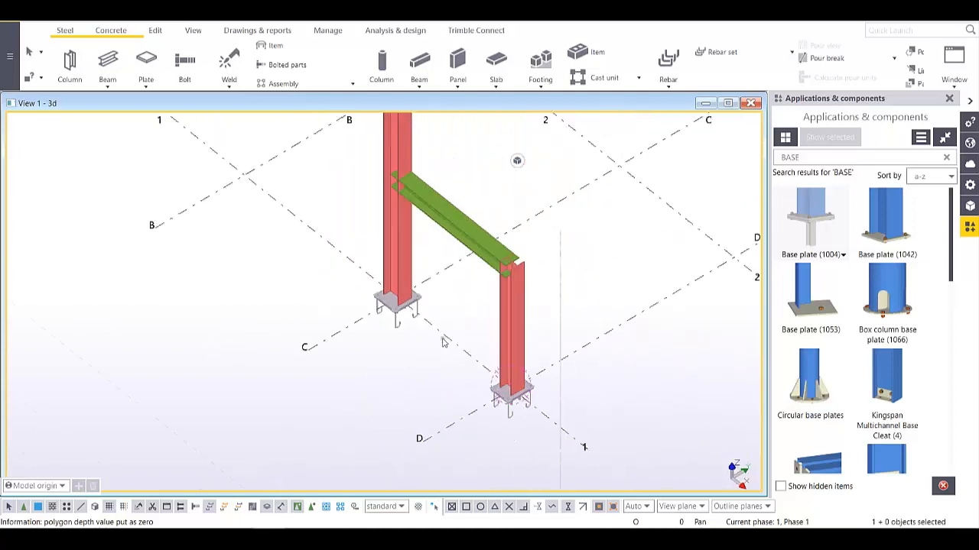
middle_click_drag(443, 340, 387, 272, "ctrl")
scroll(382, 275, "up", 5)
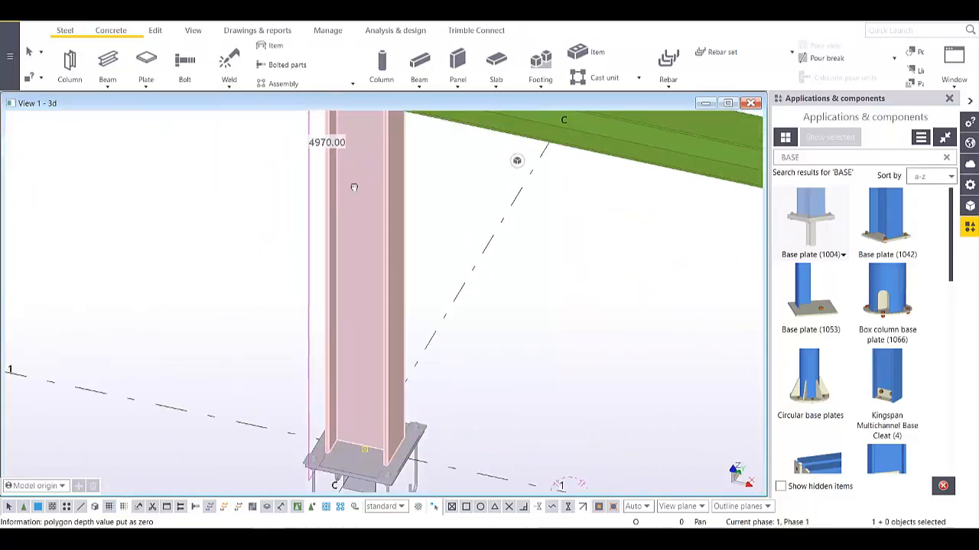
scroll(351, 291, "down", 2)
- Check the column properties, confirming the HEA300 profile, then deselect
double_click(340, 298)
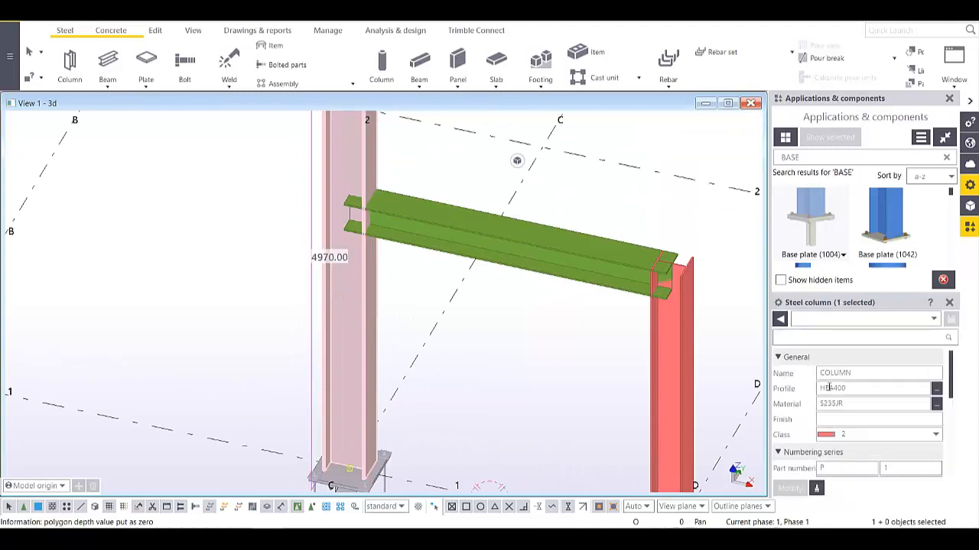
left_click(683, 389)
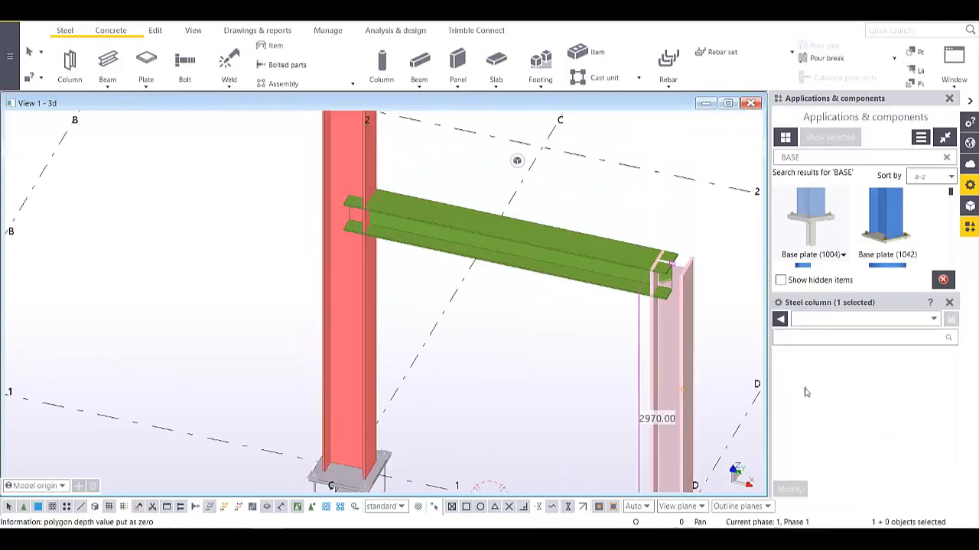
scroll(594, 344, "up", 5)
scroll(594, 344, "up", 2)
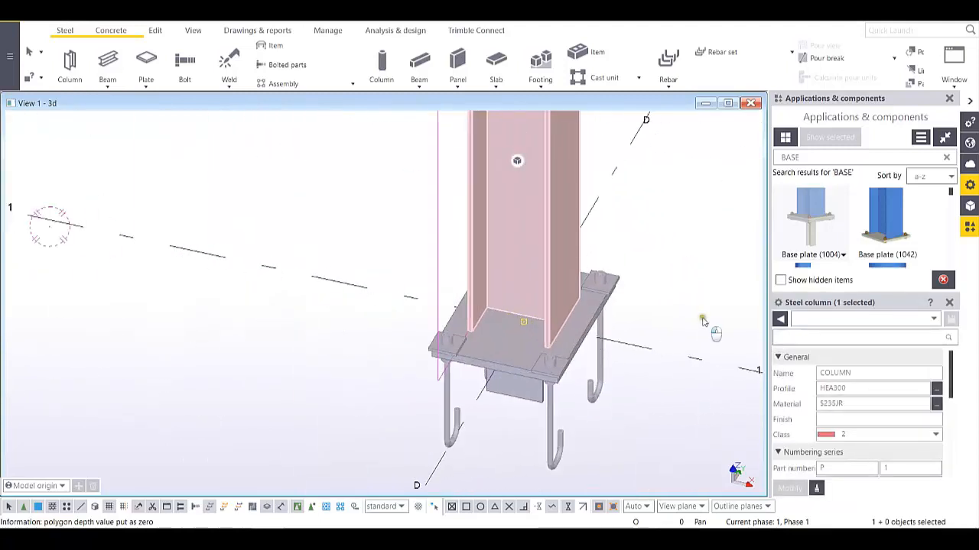
left_click(705, 317)
scroll(599, 320, "up", 2)
middle_click_drag(527, 353, 469, 343, "ctrl")
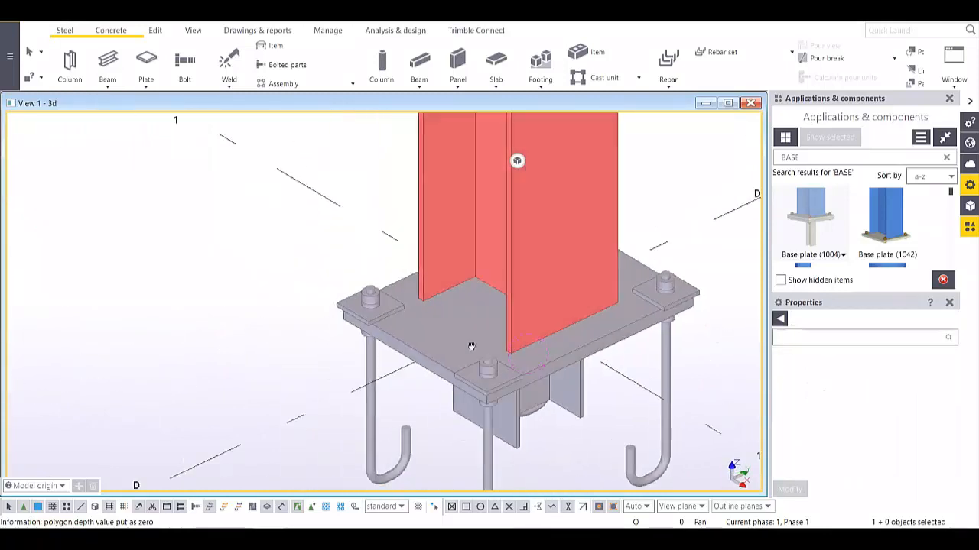
scroll(471, 343, "down", 5)
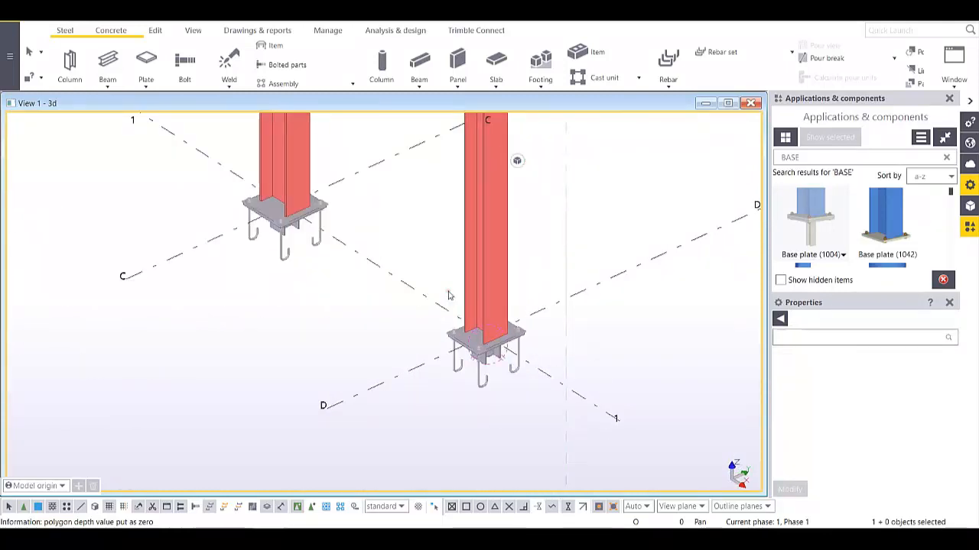
scroll(554, 251, "down", 4)
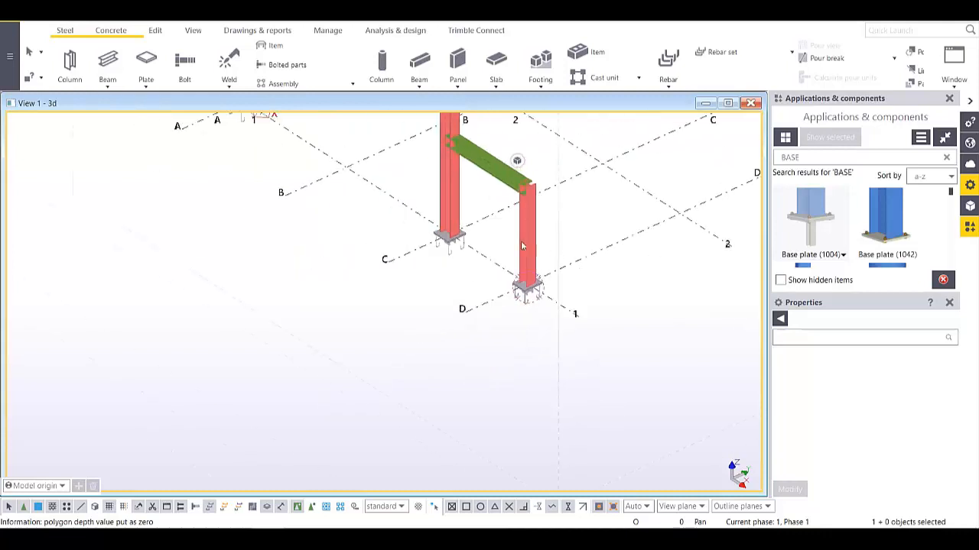
scroll(512, 207, "up", 2)
middle_click_drag(507, 199, 555, 296)
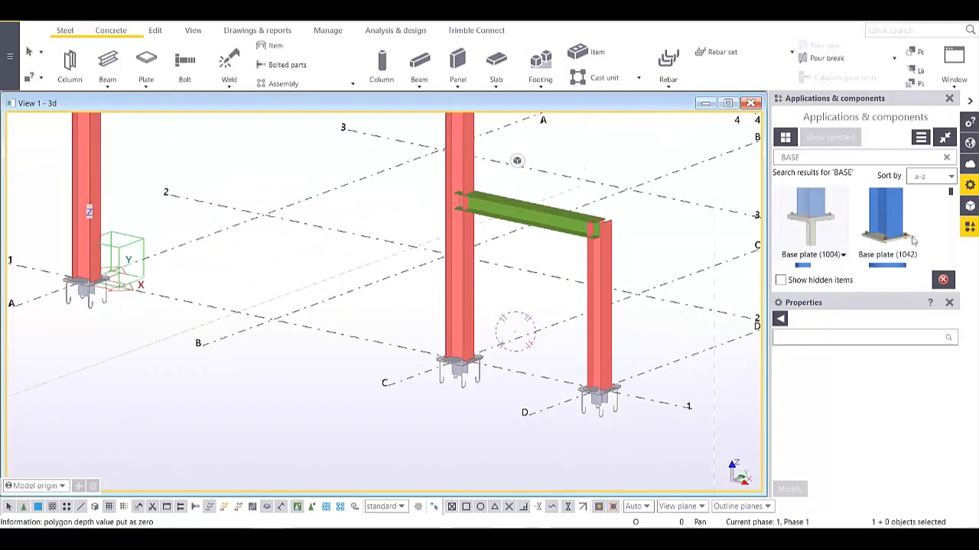
- Close the part properties panel and box-select every member of the portal frame
left_click(949, 303)
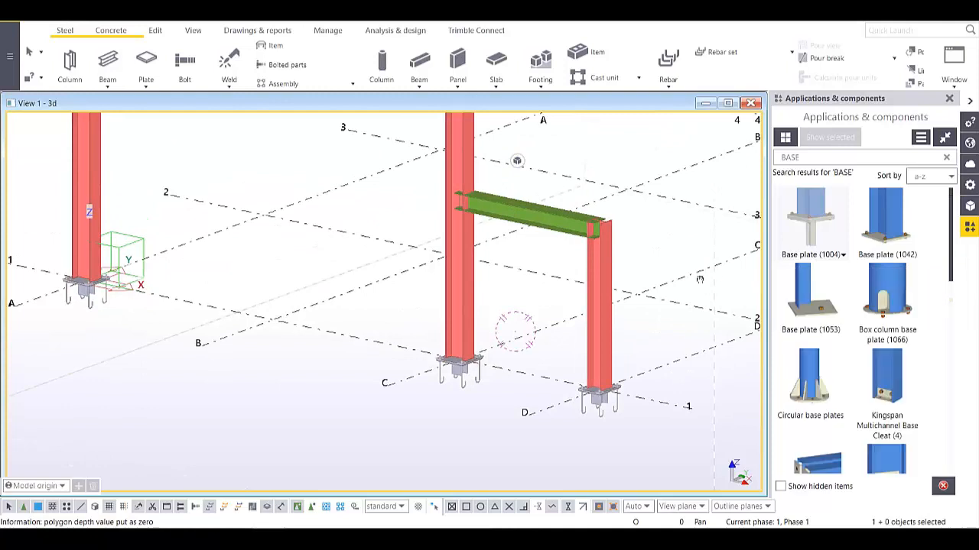
scroll(578, 327, "down", 5)
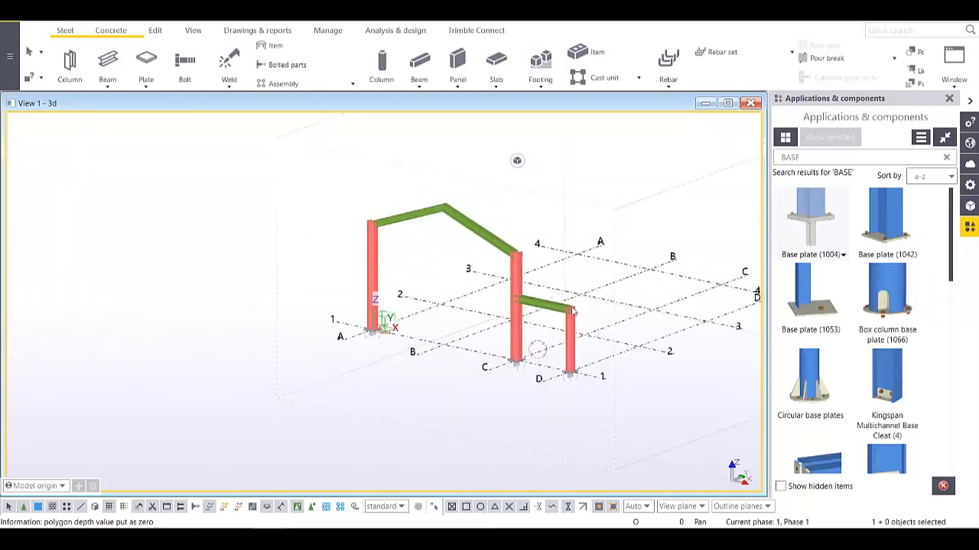
middle_click_drag(572, 310, 451, 340, "ctrl")
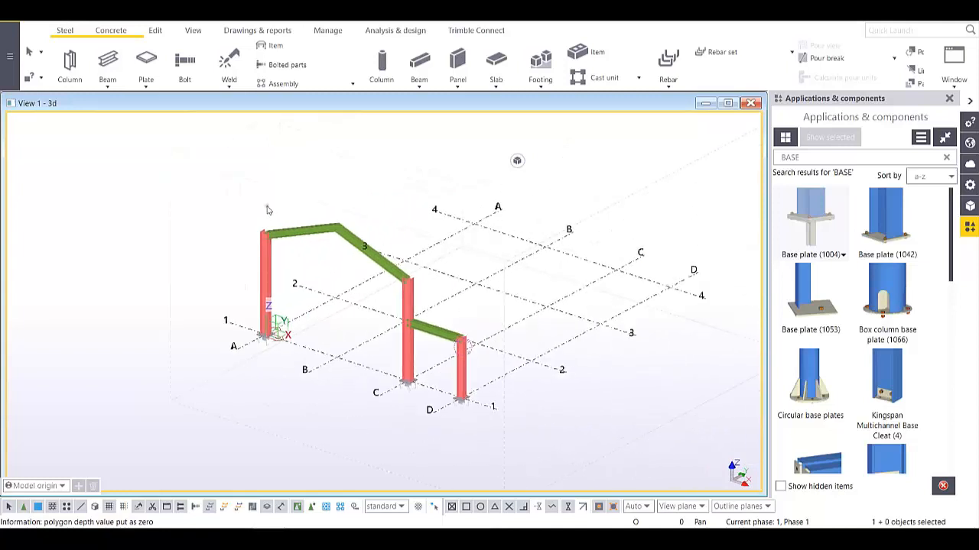
left_click_drag(197, 179, 520, 466)
- Start a linear copy of the frame, picking the column base and grid line 2
right_click(449, 240)
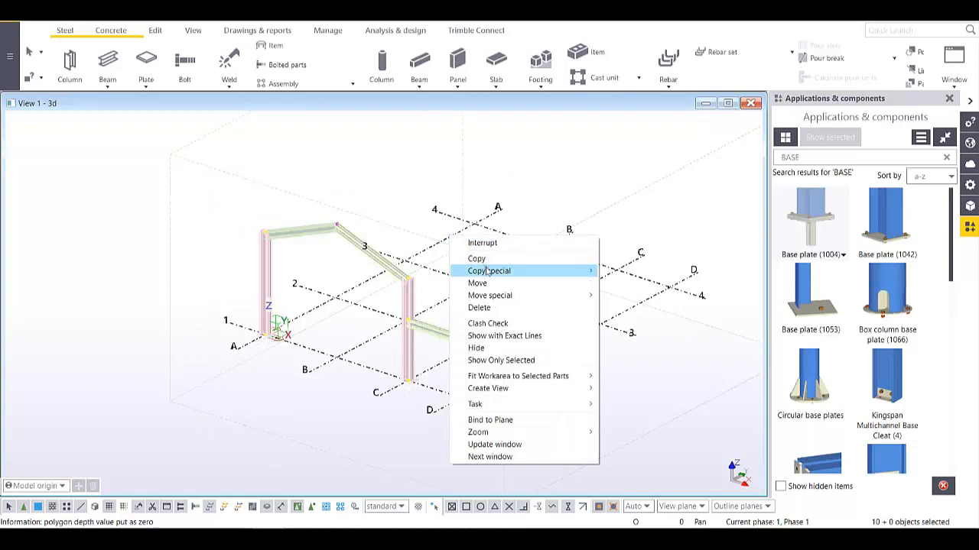
mouse_move(487, 272)
left_click(623, 273)
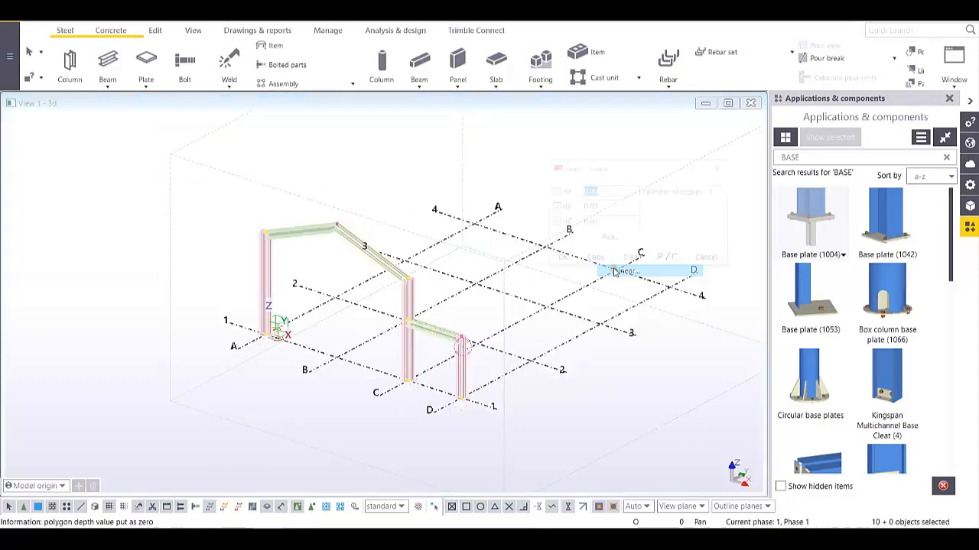
middle_click_drag(482, 371, 399, 364)
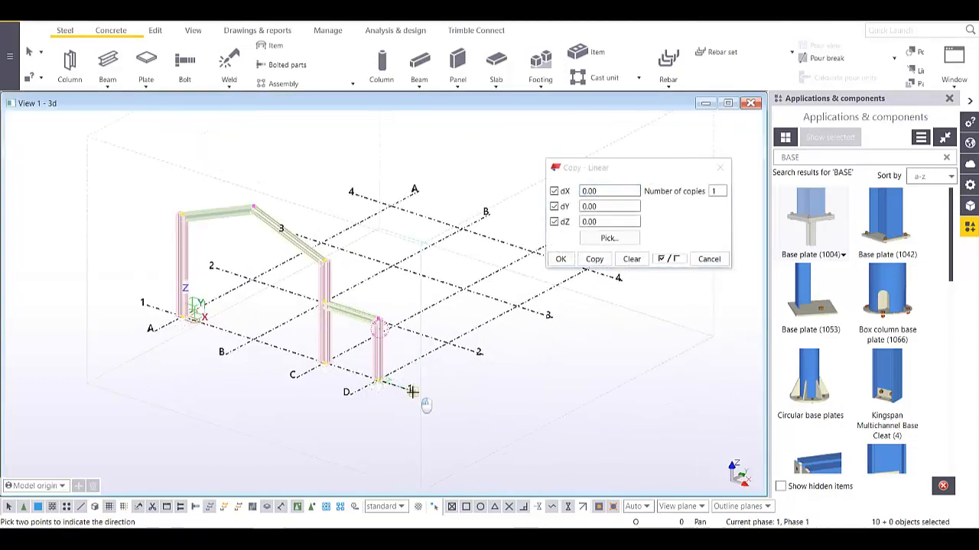
left_click(412, 391)
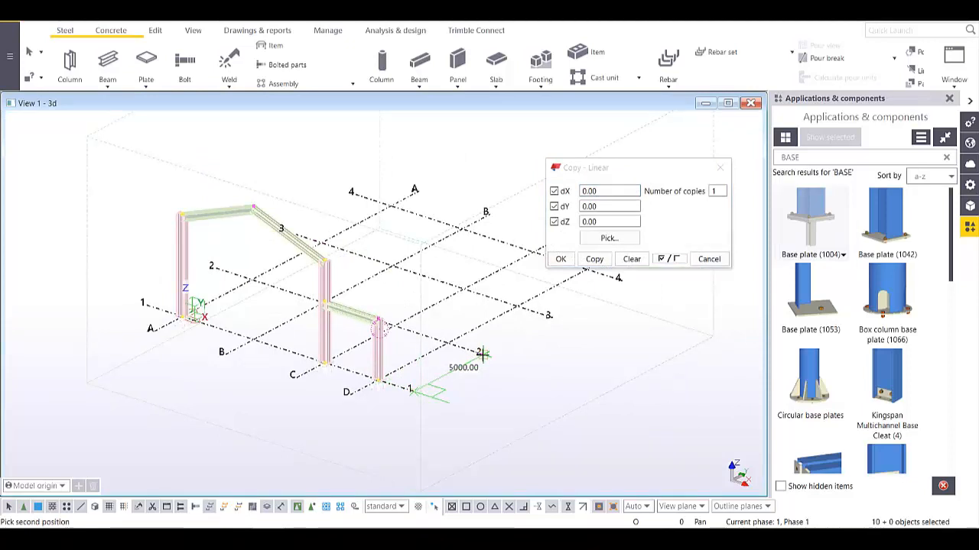
left_click(482, 353)
- Create 3 copies at dY 5000, close the dialog and clear the selection
double_click(595, 207)
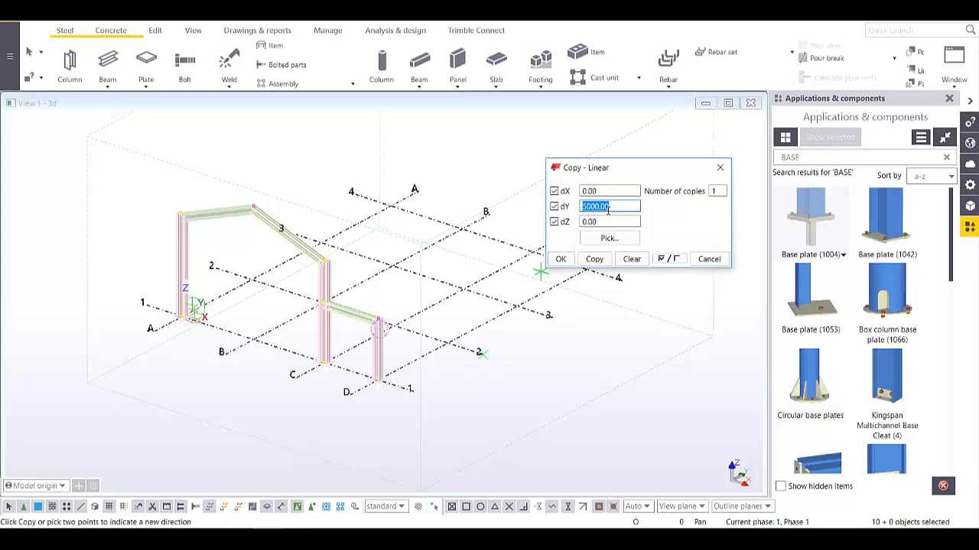
middle_click_drag(483, 341, 359, 340)
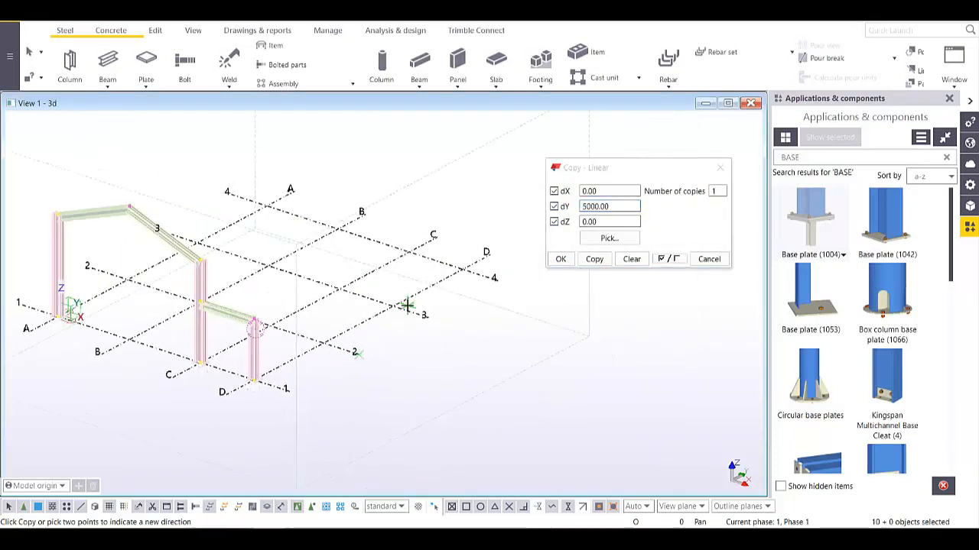
double_click(711, 192)
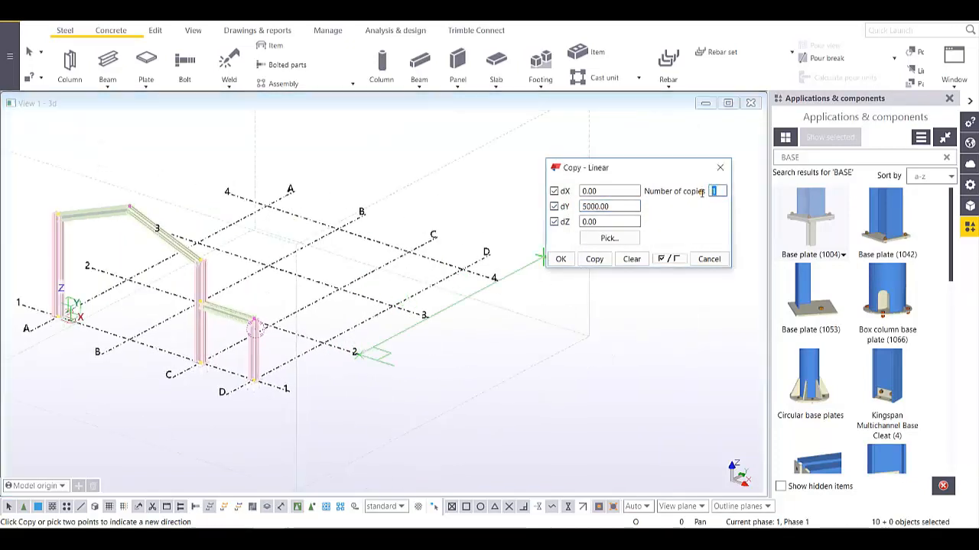
type("3")
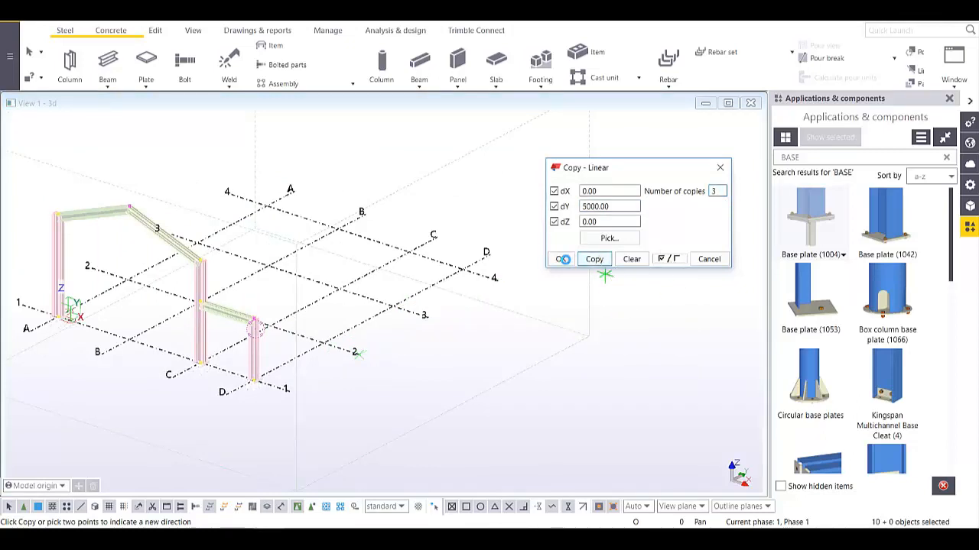
left_click(562, 259)
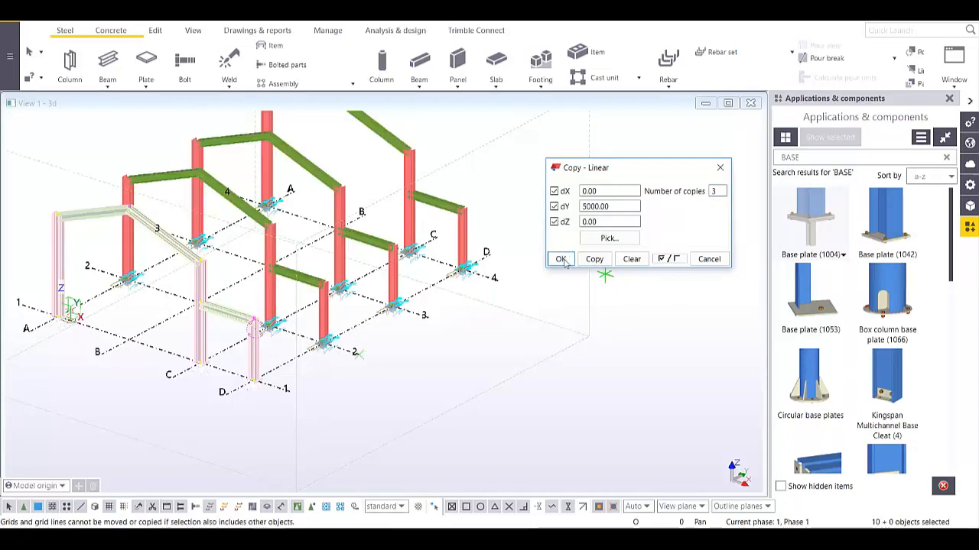
left_click(564, 262)
right_click(508, 168)
left_click(527, 180)
right_click(524, 175)
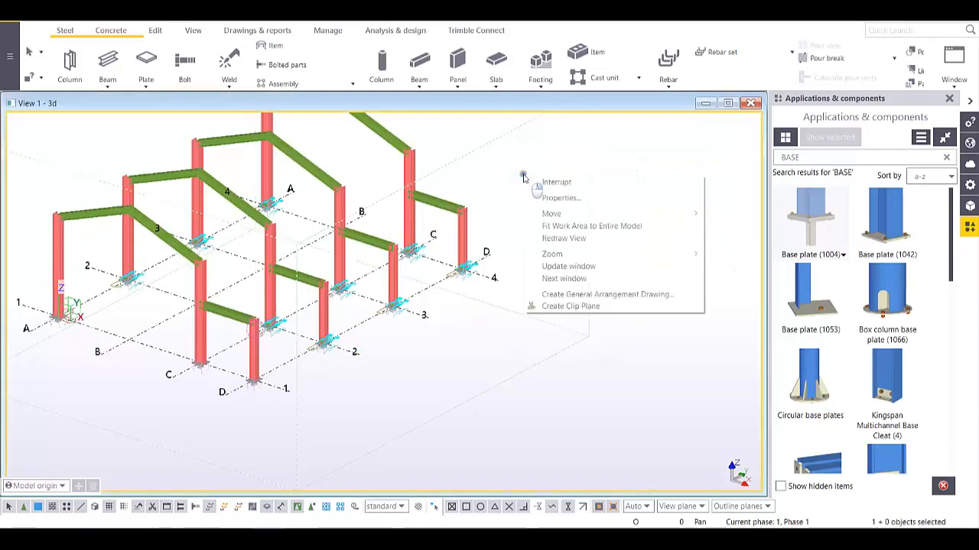
- Fit the work area to the entire model, zoom to a column base, and open View Properties
left_click(566, 227)
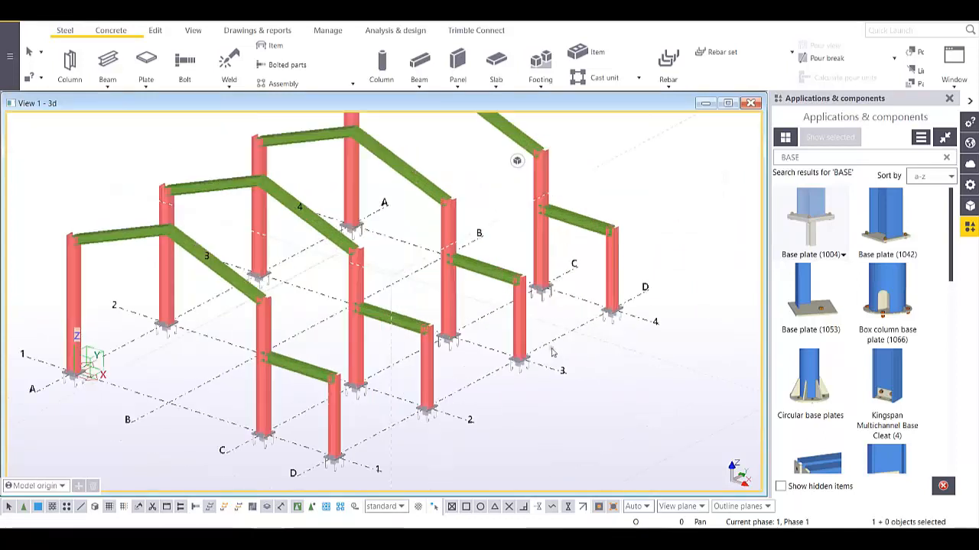
scroll(490, 397, "up", 10)
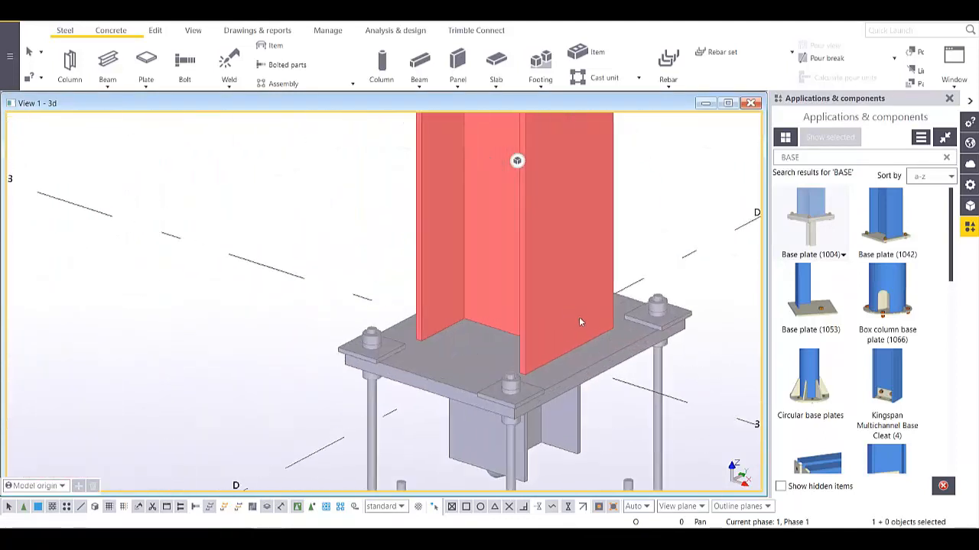
middle_click_drag(599, 341, 534, 334)
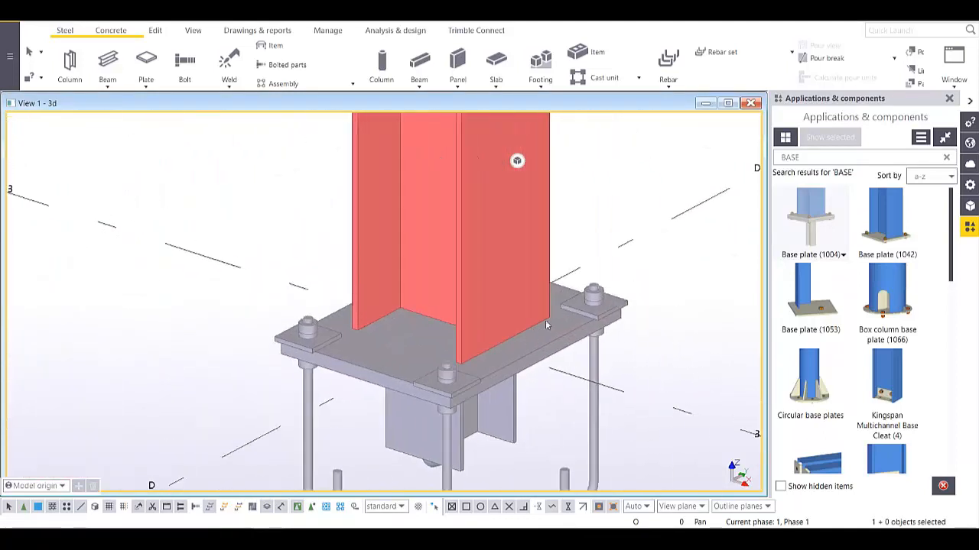
scroll(545, 320, "down", 4)
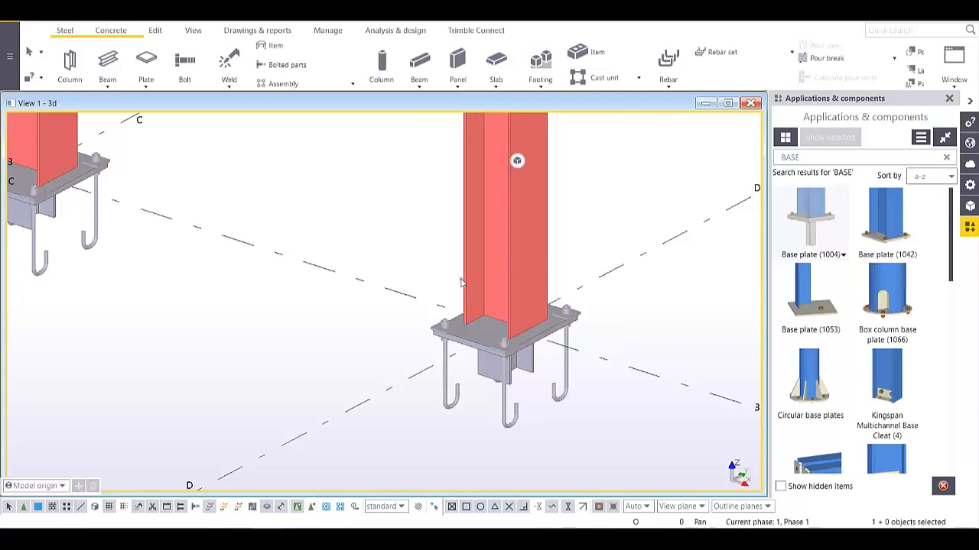
scroll(461, 283, "down", 3)
double_click(418, 245)
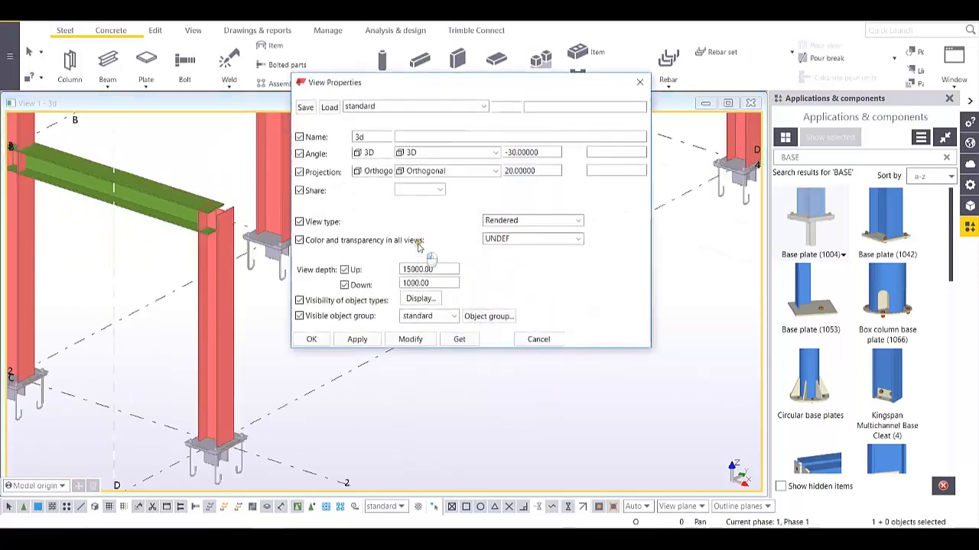
- Turn on welds, including welds in components, in the view's display settings
left_click(422, 264)
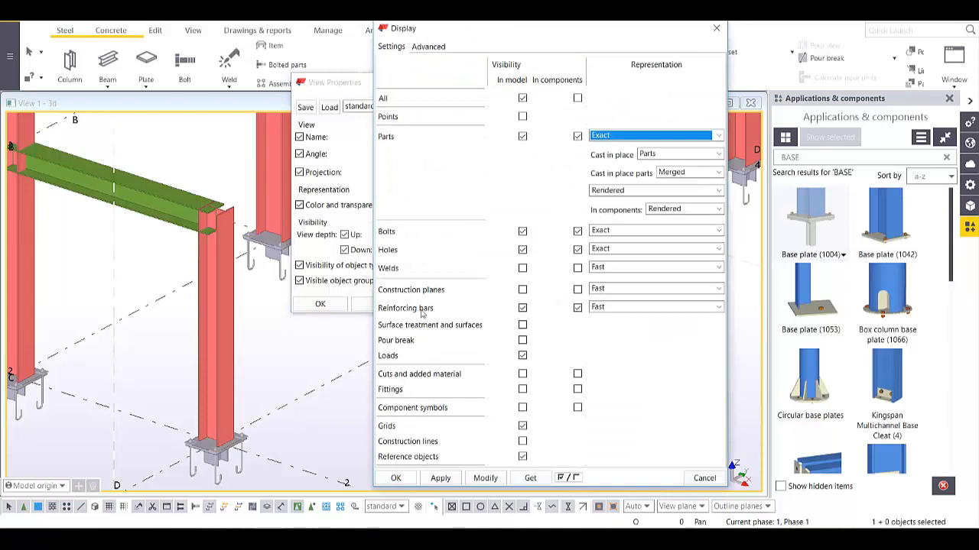
left_click(522, 268)
left_click(578, 269)
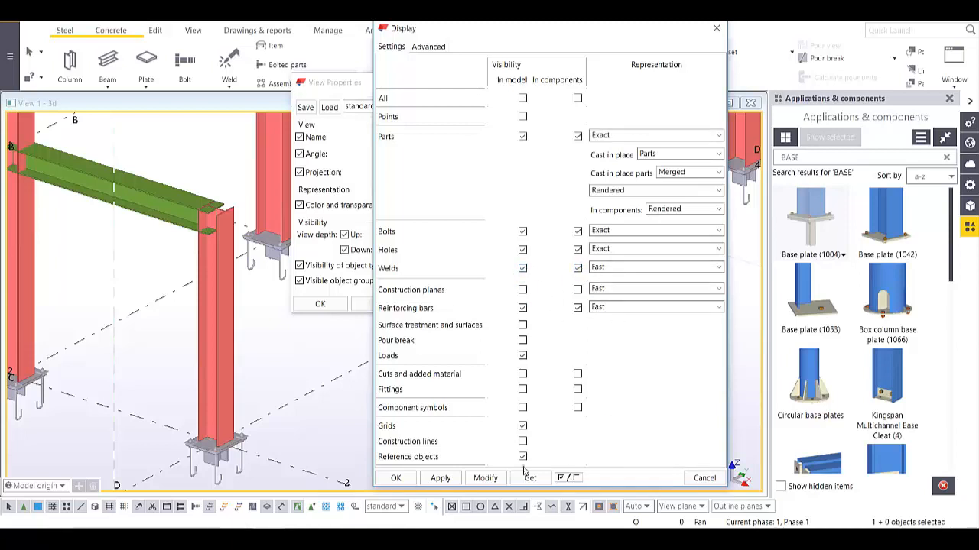
left_click(485, 478)
scroll(219, 459, "up", 4)
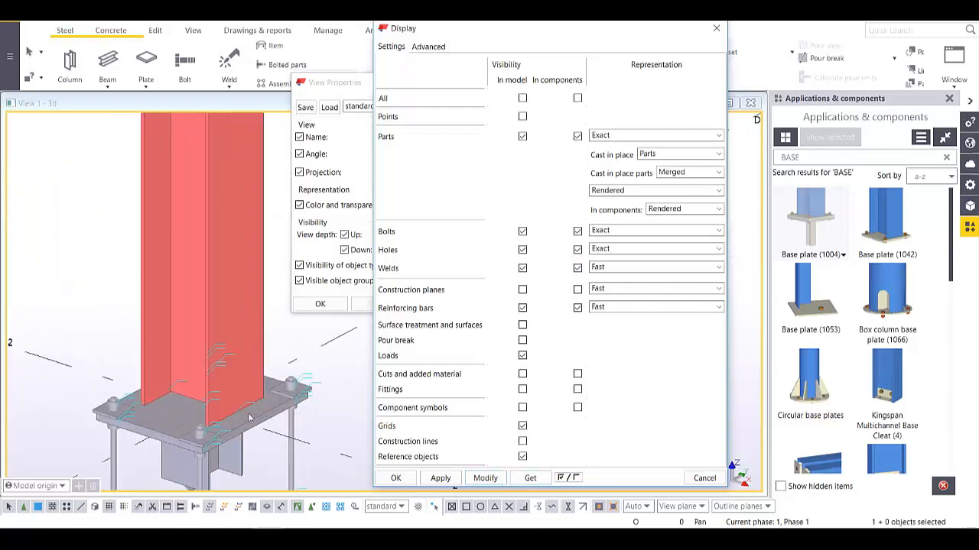
scroll(220, 425, "down", 2)
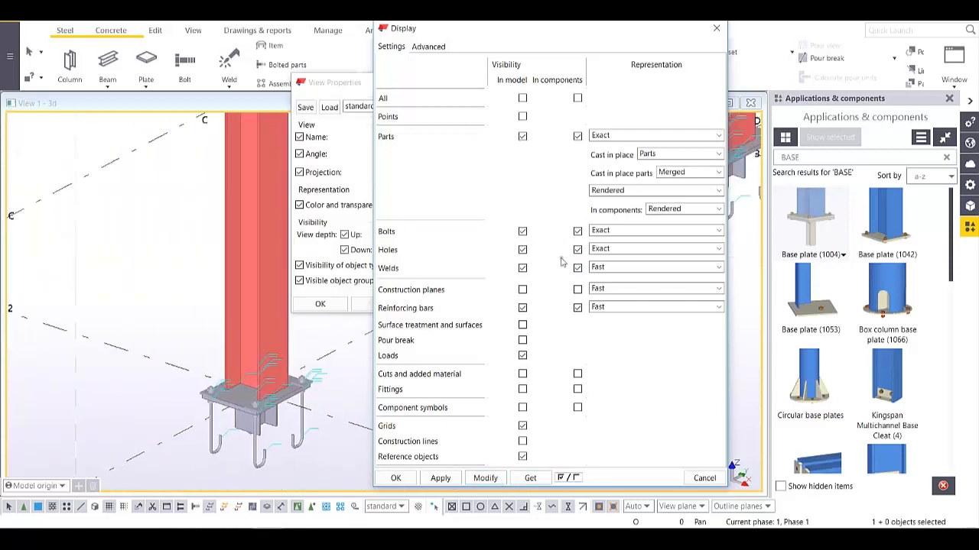
- Hide welds again and confirm both the display and view properties dialogs
left_click(523, 269)
left_click(485, 478)
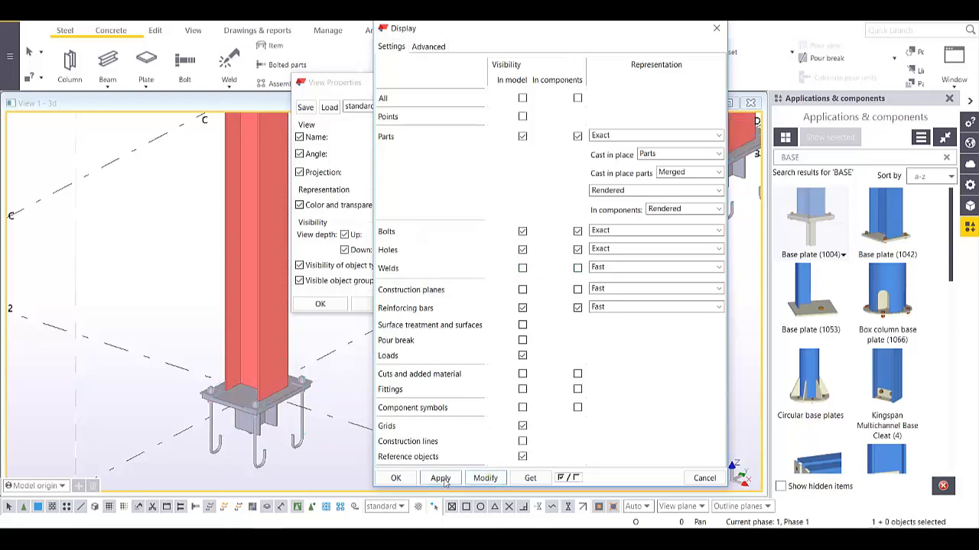
left_click(395, 478)
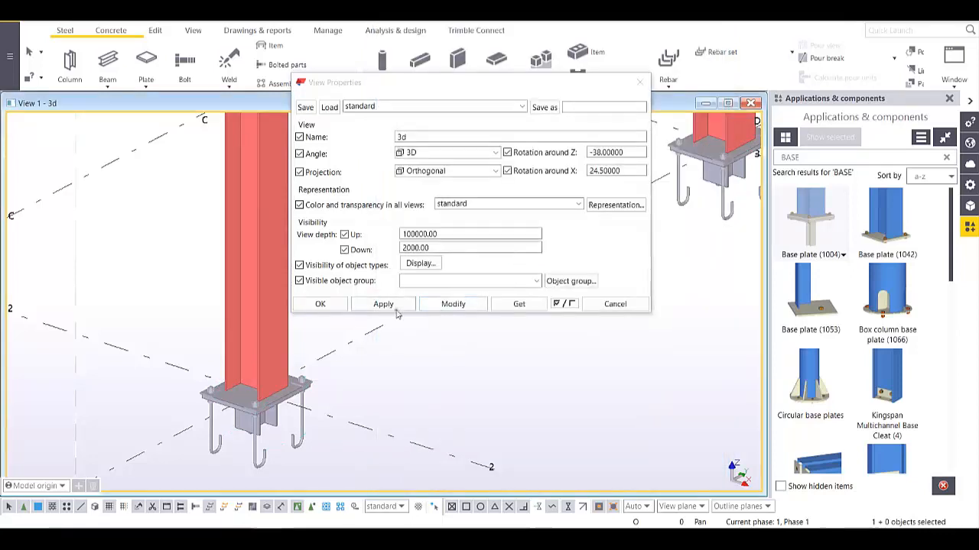
left_click(374, 305)
left_click(346, 305)
scroll(433, 342, "down", 10)
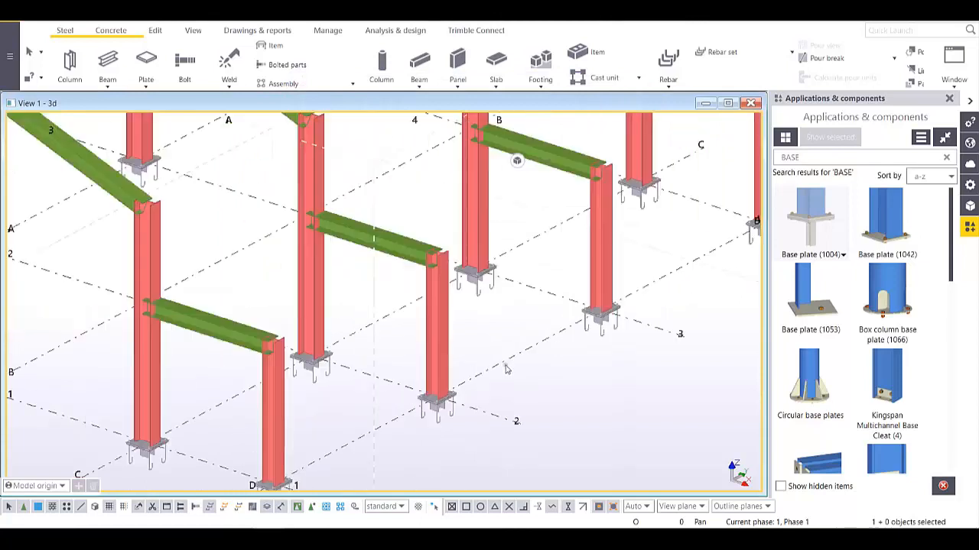
- Select a tie beam to check its properties and close the component catalog
middle_click_drag(434, 341, 373, 357, "ctrl")
scroll(451, 368, "up", 5)
scroll(451, 369, "down", 4)
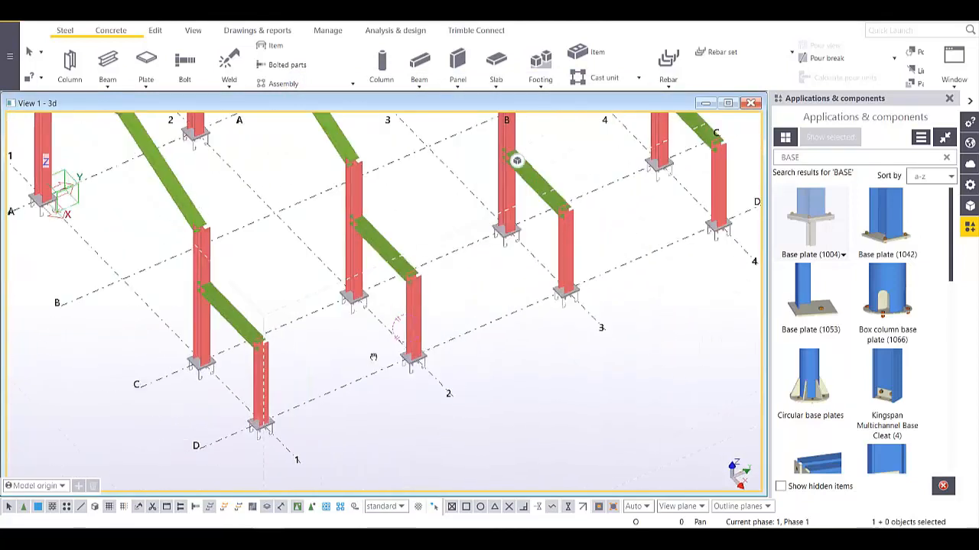
left_click(229, 320)
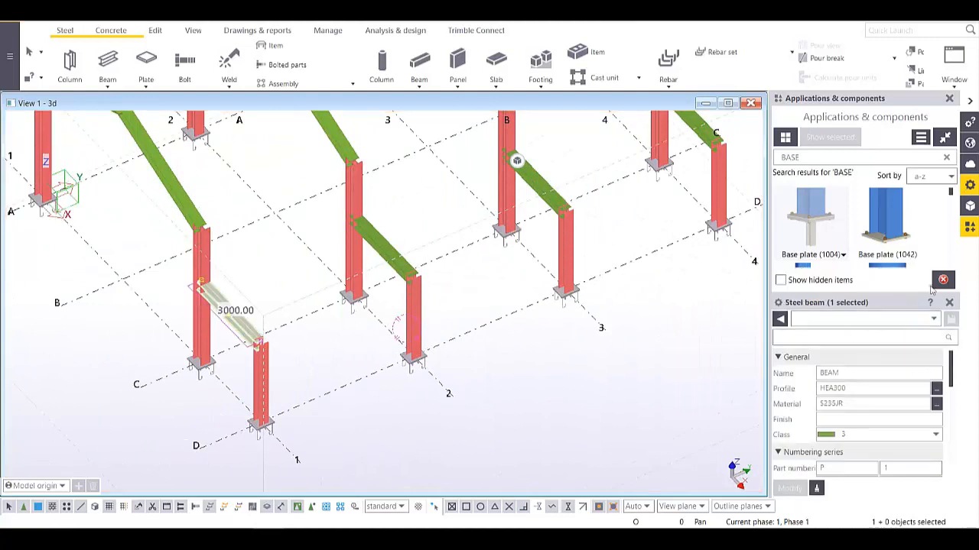
left_click(949, 99)
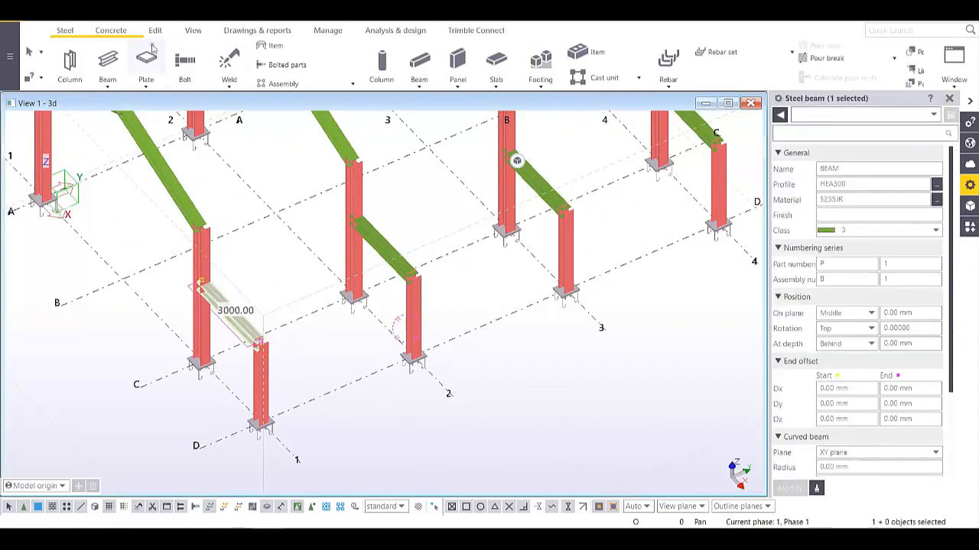
- Place HEA300 beams linking the column tops from grid 1 to grid 4, then interrupt
left_click(107, 61)
scroll(263, 349, "up", 1)
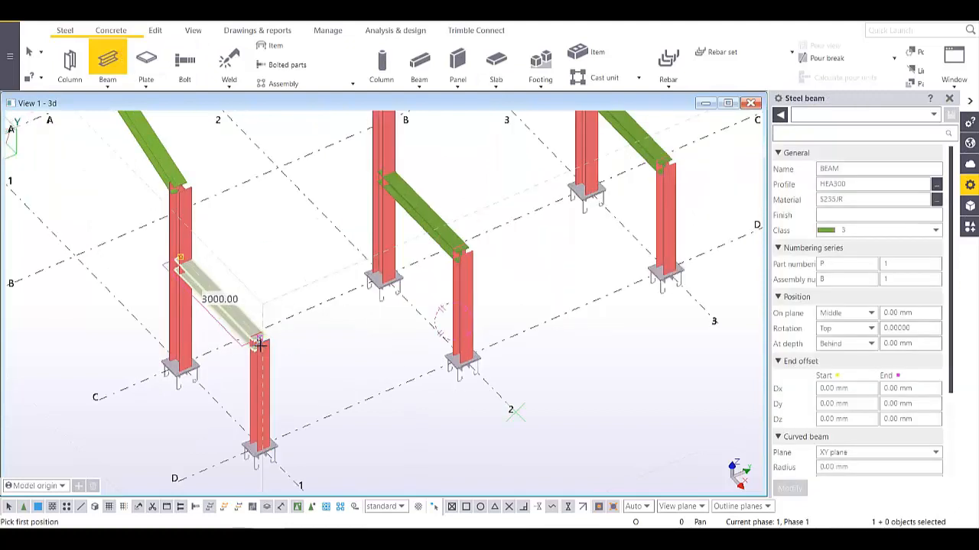
left_click(258, 339)
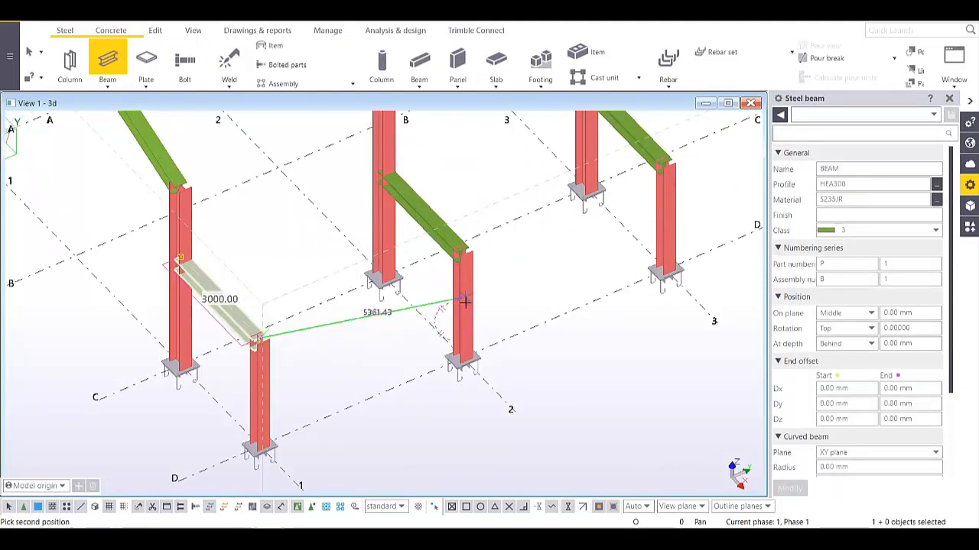
double_click(462, 249)
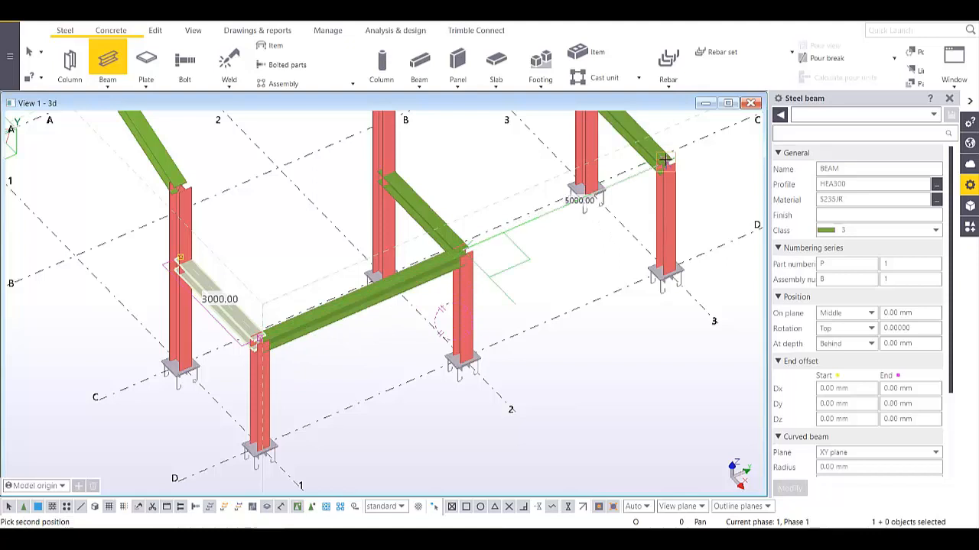
middle_click_drag(665, 162, 604, 174)
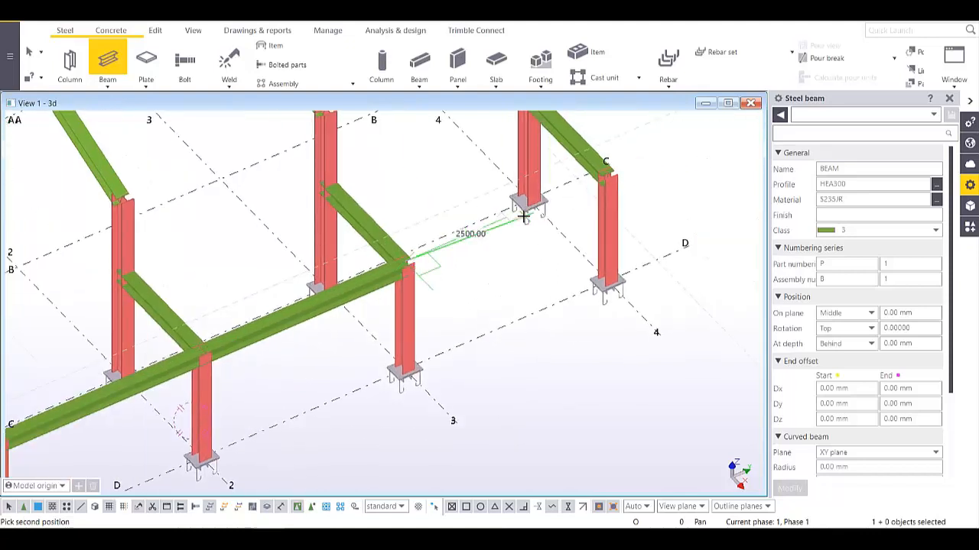
left_click(605, 173)
middle_click_drag(515, 321, 651, 287)
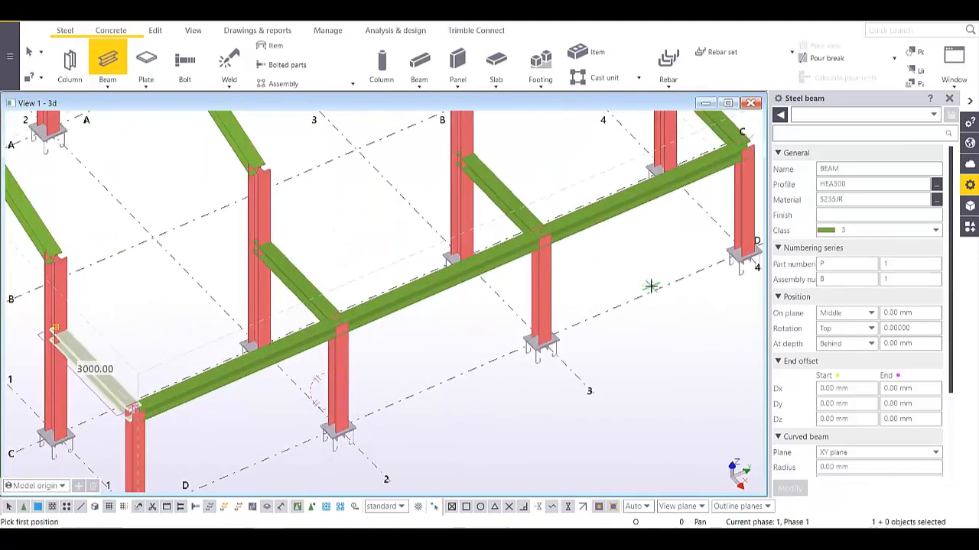
scroll(650, 288, "down", 2)
scroll(474, 300, "up", 3)
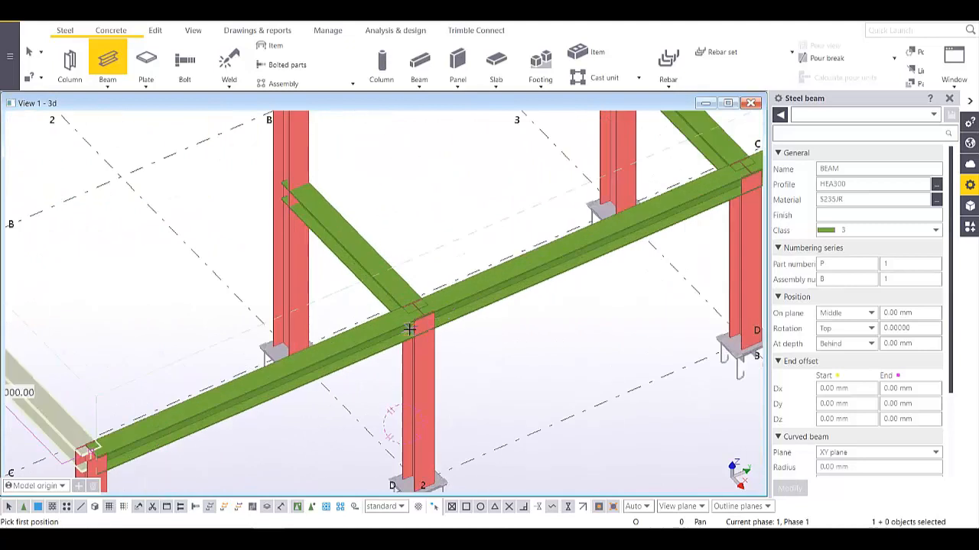
scroll(410, 329, "down", 6)
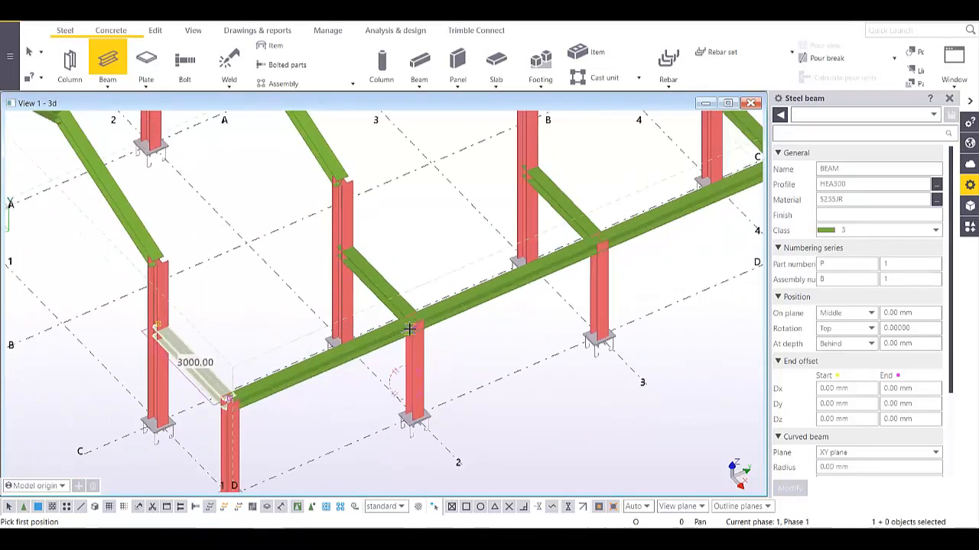
right_click(421, 242)
left_click(445, 242)
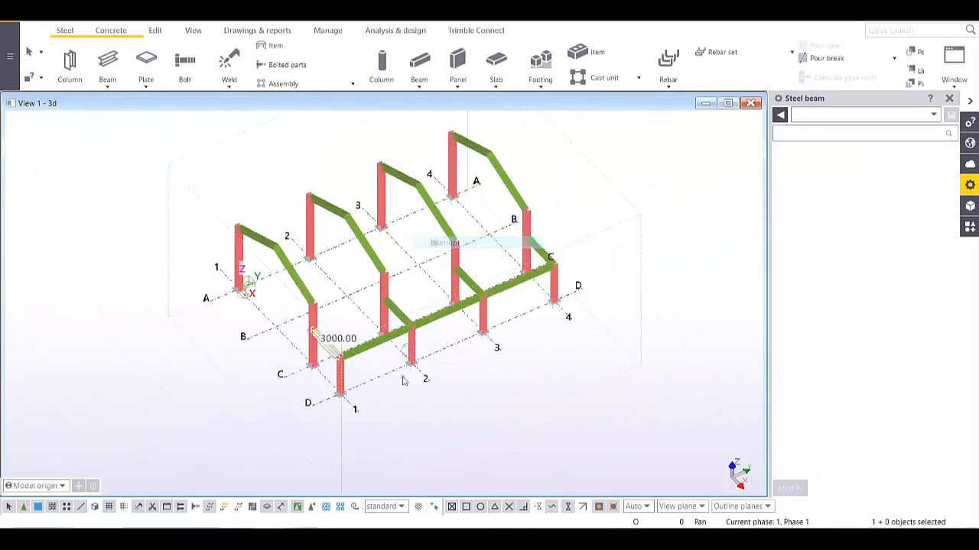
scroll(326, 365, "up", 5)
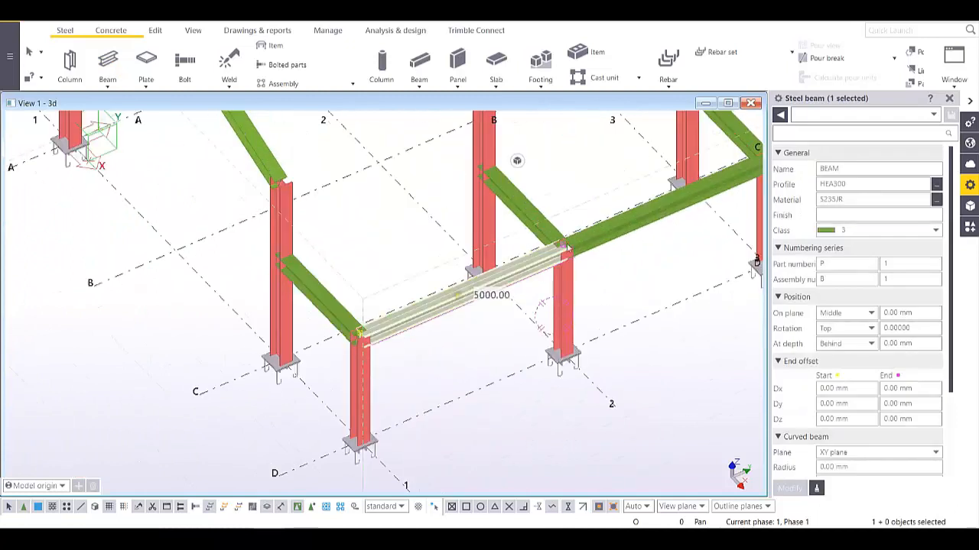
- Add the remaining edge beams to make a three-beam selection
left_click(610, 232, "shift")
middle_click_drag(617, 234, 386, 332)
left_click(584, 247, "shift")
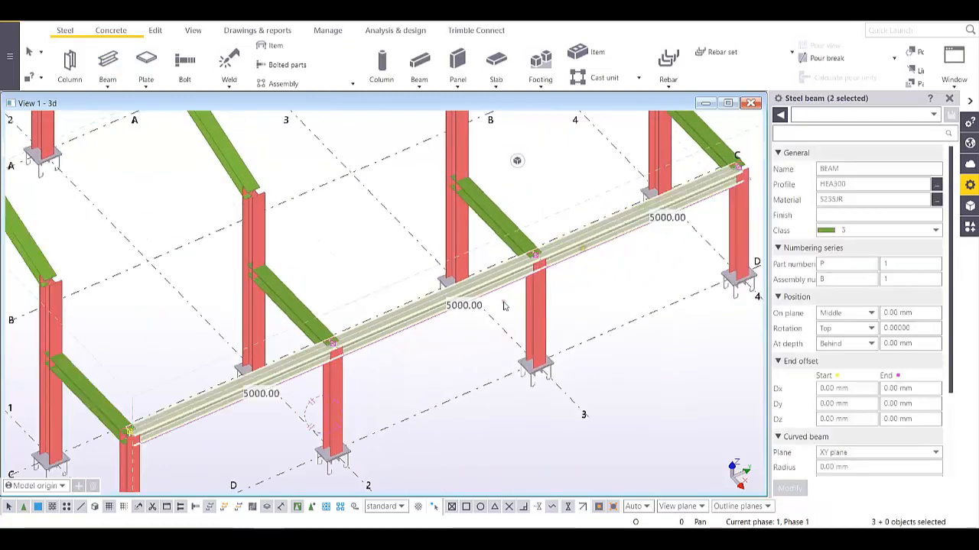
scroll(464, 329, "down", 3)
middle_click_drag(463, 330, 490, 276)
- Copy the three beams from grid D/1 onto rows C and A
right_click(490, 276)
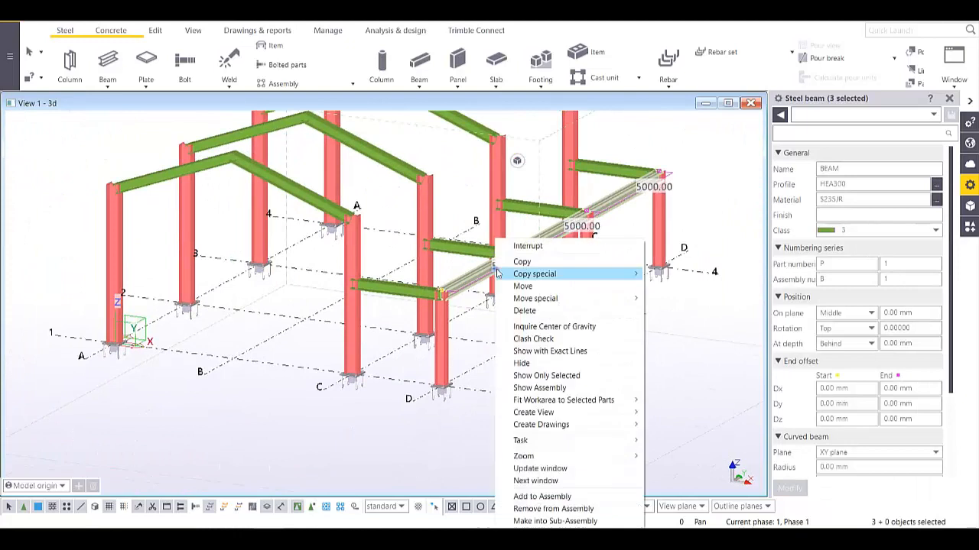
left_click(532, 262)
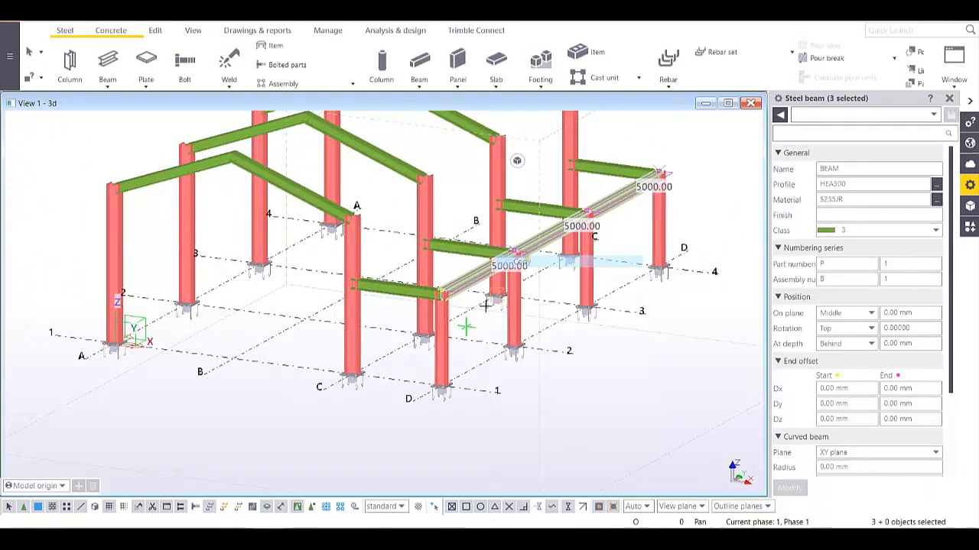
left_click(413, 401)
middle_click_drag(400, 395, 373, 407, "ctrl")
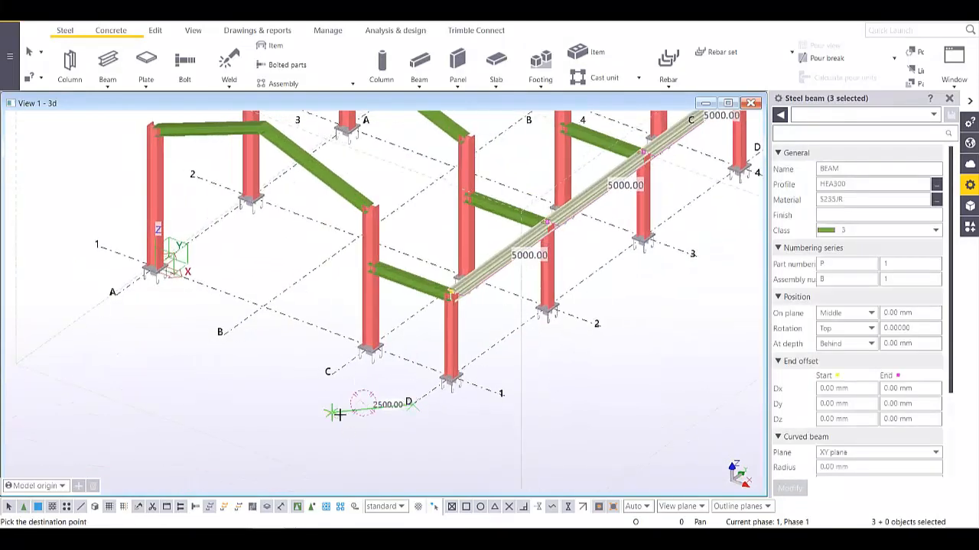
left_click(331, 373)
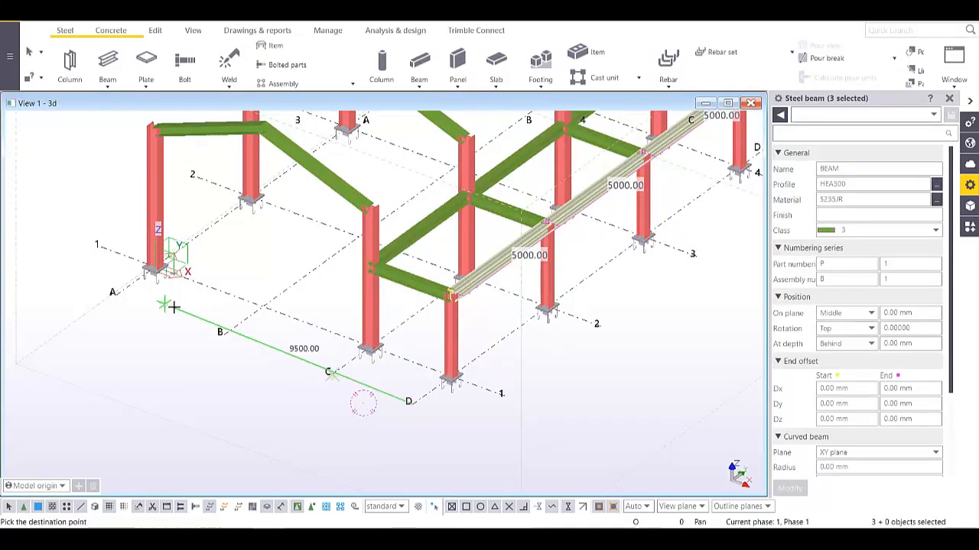
left_click(117, 295)
middle_click_drag(285, 298, 325, 416)
scroll(325, 415, "down", 2)
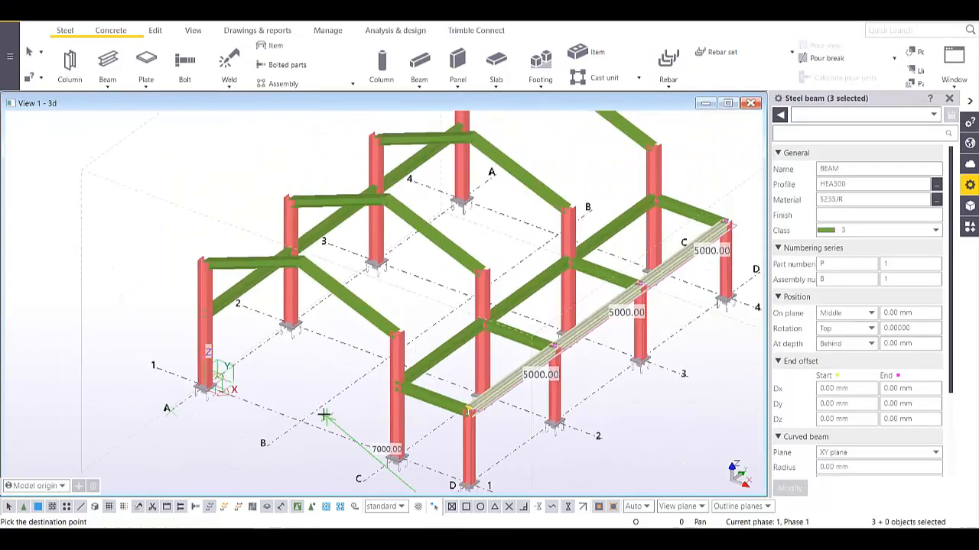
middle_click_drag(381, 354, 365, 251, "ctrl")
right_click(364, 248)
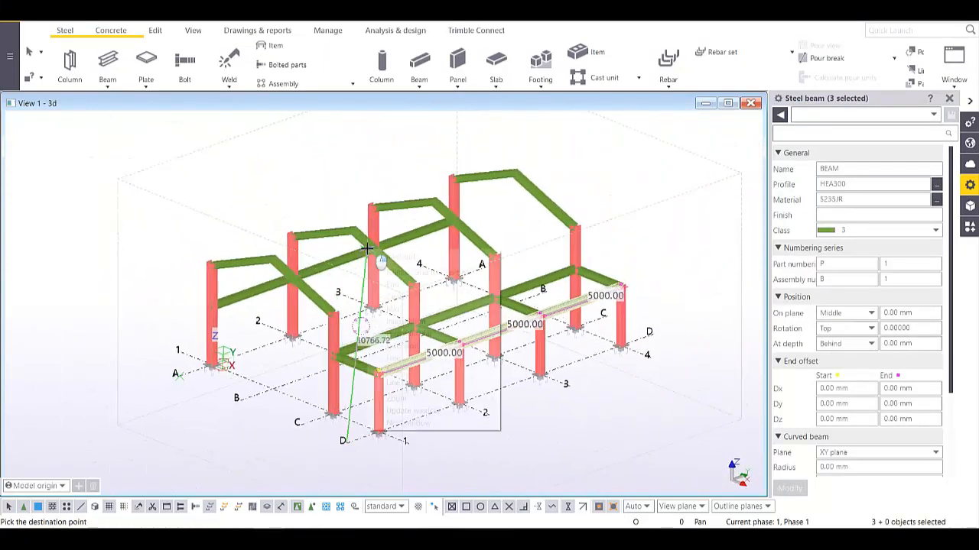
left_click(384, 256)
- Select the seven 5000 mm beams to be raised and bring up their context menu
scroll(266, 292, "up", 3)
left_click(266, 291)
left_click(384, 251, "ctrl")
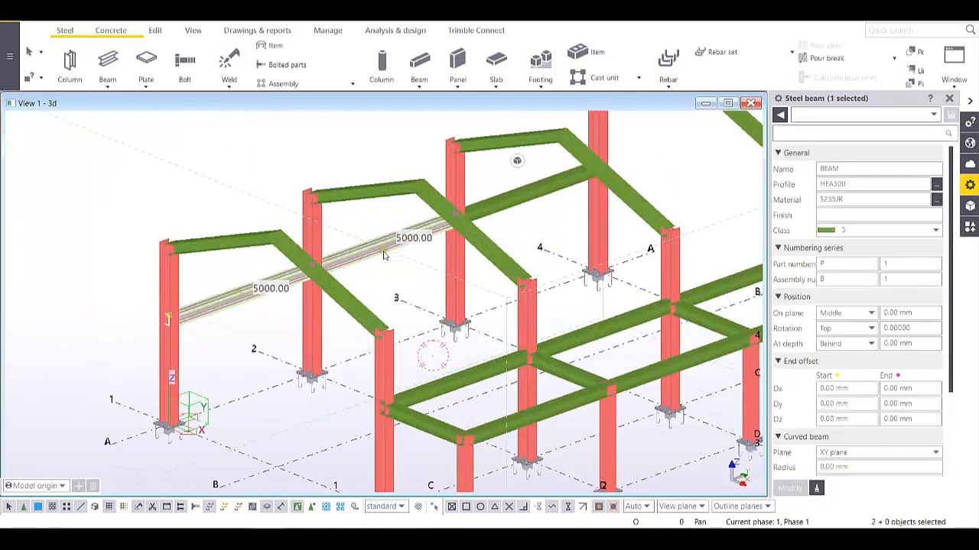
left_click(461, 385, "ctrl")
left_click(536, 188, "ctrl")
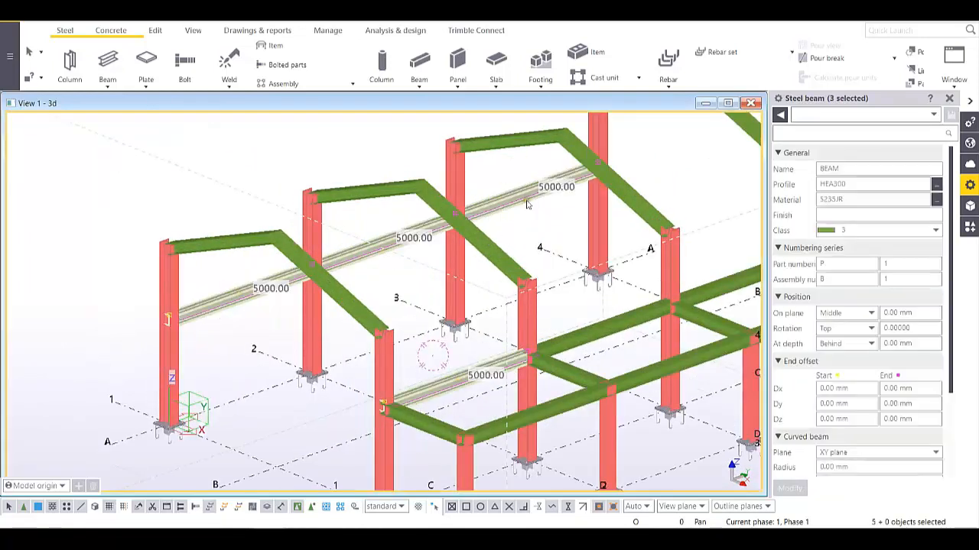
left_click(679, 309, "ctrl")
left_click(711, 294, "ctrl")
middle_click_drag(641, 278, 396, 267)
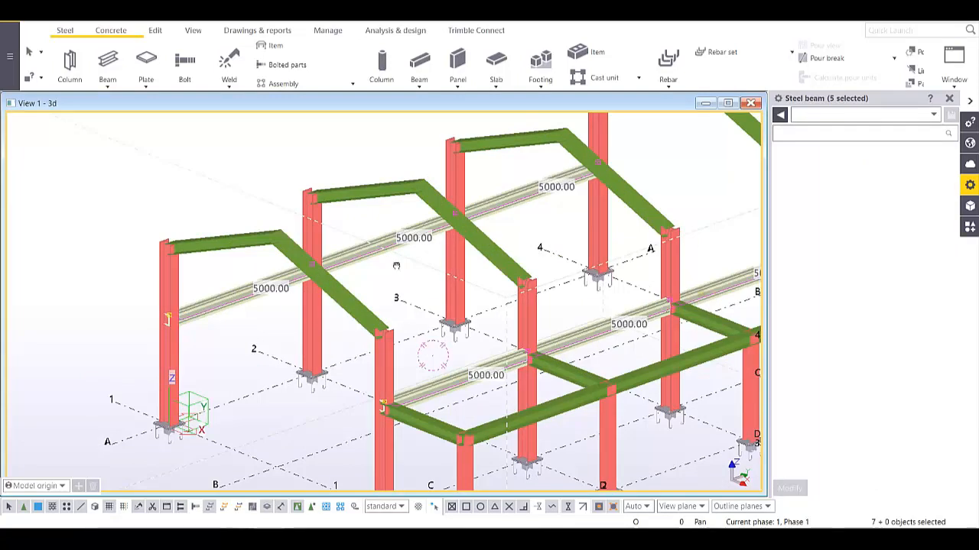
scroll(395, 267, "down", 3)
right_click(474, 189)
- Make one linear copy of the selected beams offset dZ 1700 mm, with dX and dY 0
mouse_move(546, 223)
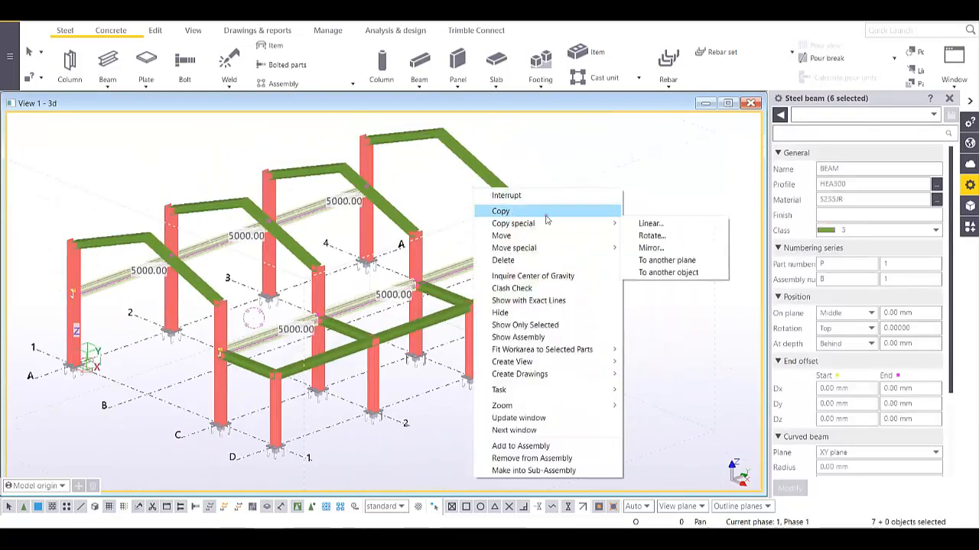
left_click(647, 223)
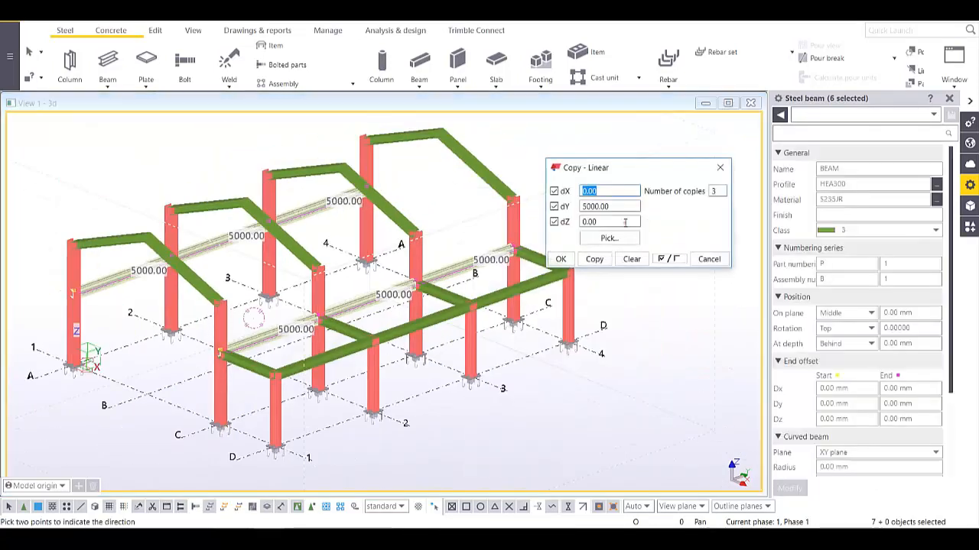
double_click(609, 222)
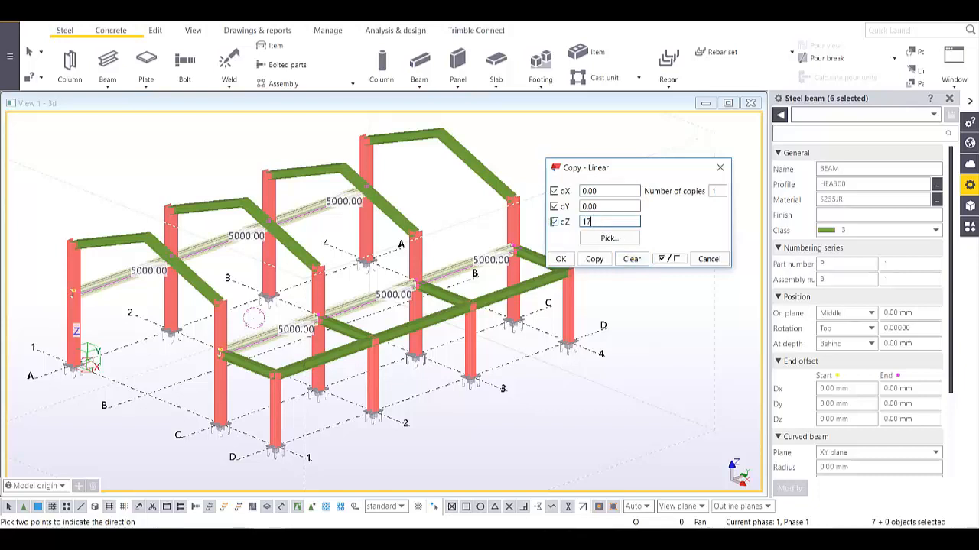
left_click(595, 260)
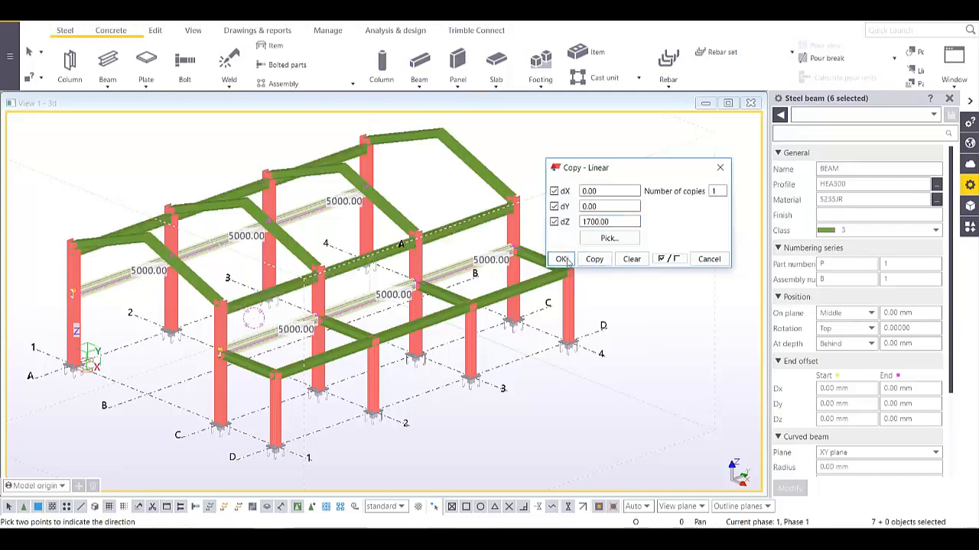
left_click(561, 260)
right_click(540, 179)
left_click(545, 182)
- Clear the selection and orbit around the raised beams to check them
scroll(508, 210, "up", 10)
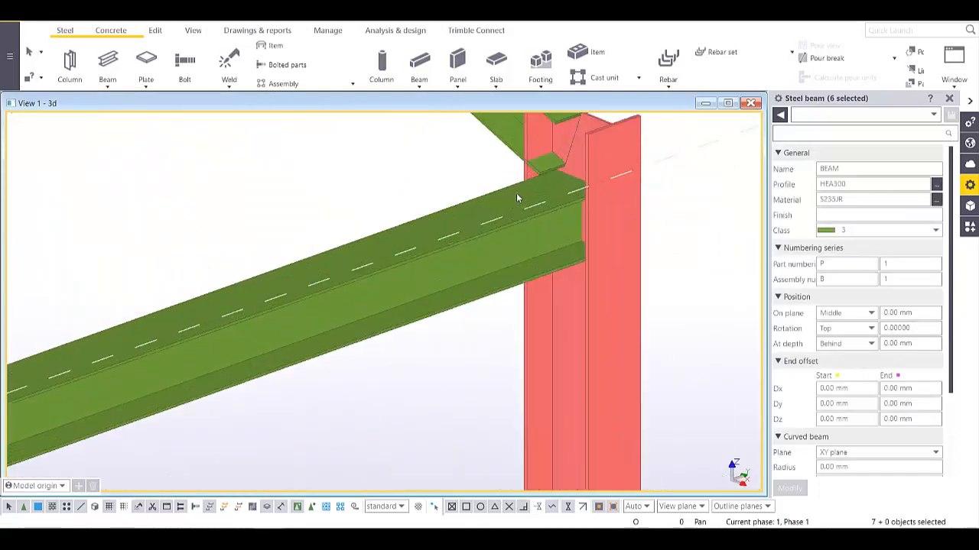
middle_click_drag(516, 193, 568, 166, "ctrl")
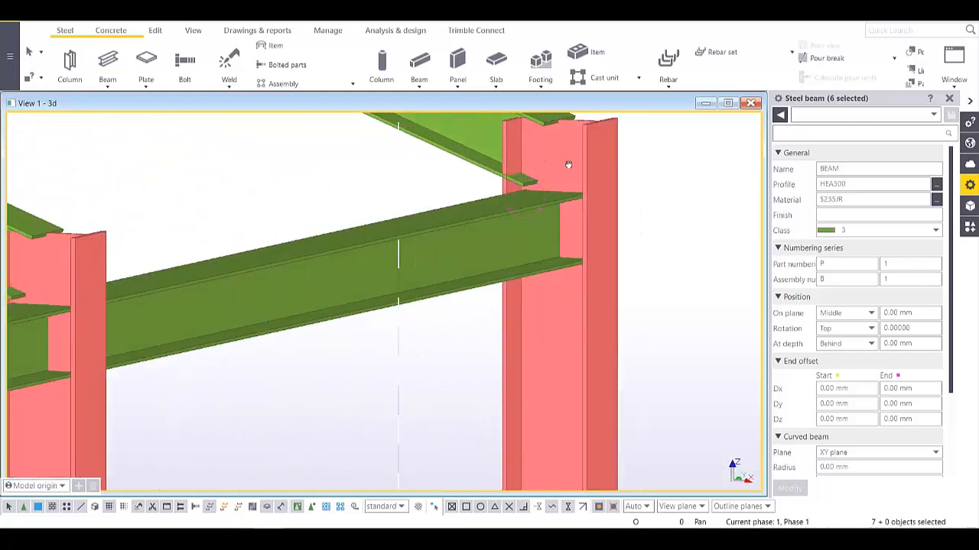
scroll(465, 268, "down", 8)
middle_click_drag(465, 268, 389, 315, "ctrl")
scroll(389, 315, "down", 3)
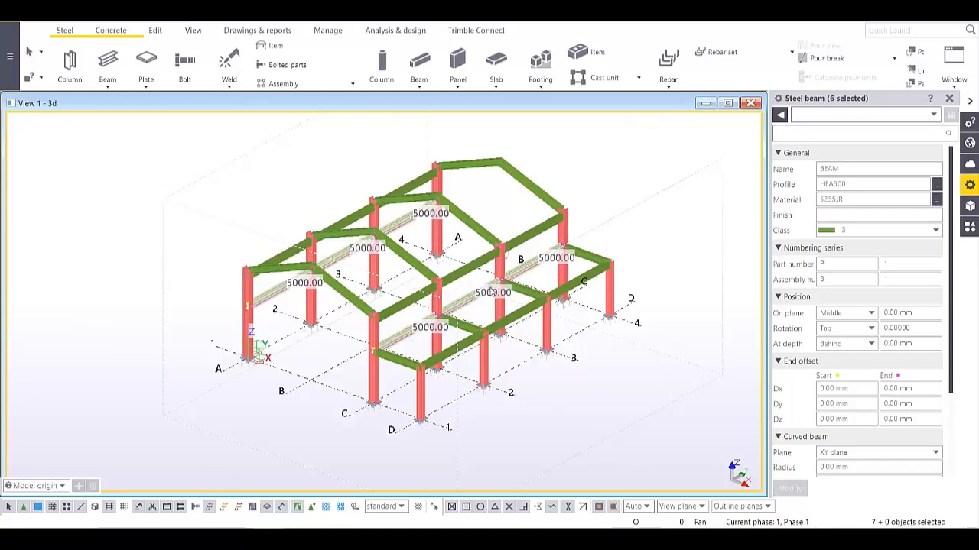
left_click(605, 201)
middle_click_drag(603, 210, 560, 237)
middle_click_drag(463, 298, 482, 282, "ctrl")
scroll(492, 288, "up", 2)
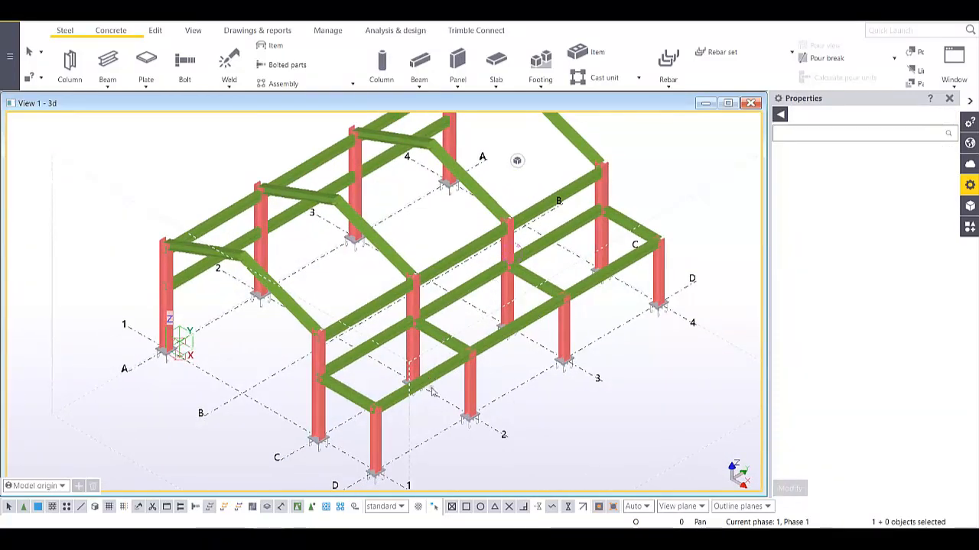
- Orbit around a beam-column joint and select the column to inspect its properties
scroll(364, 376, "up", 4)
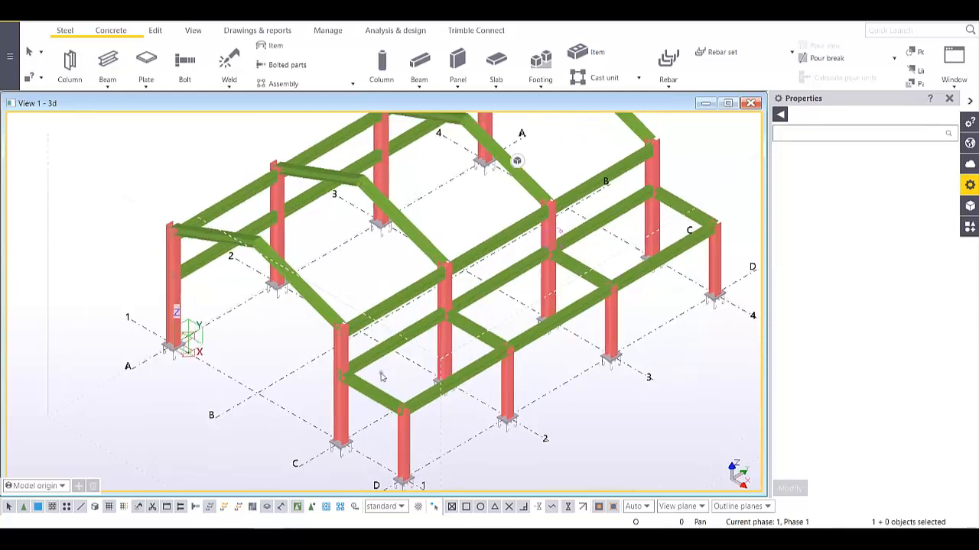
middle_click_drag(375, 380, 383, 156)
scroll(537, 442, "up", 4)
scroll(538, 428, "down", 4)
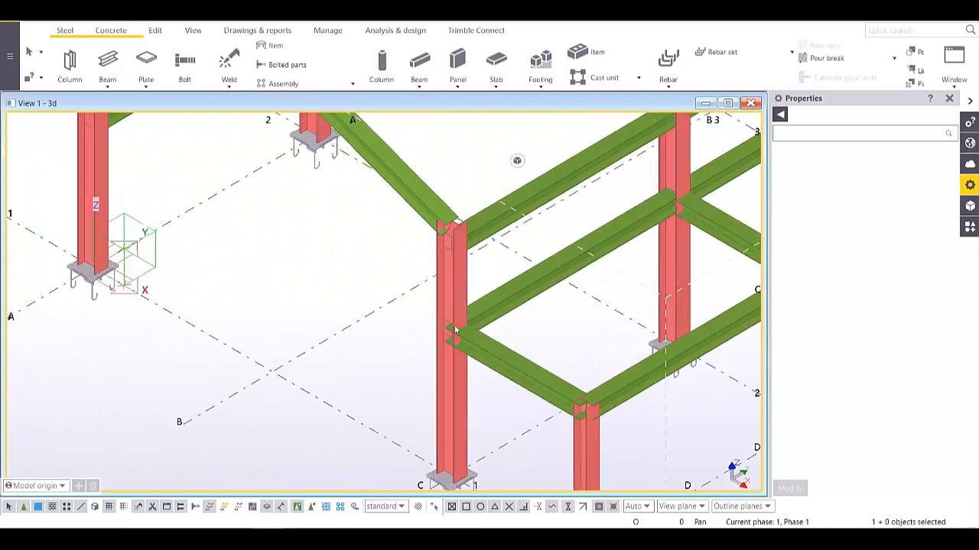
scroll(454, 329, "up", 4)
middle_click_drag(464, 354, 268, 233, "ctrl")
left_click(264, 206)
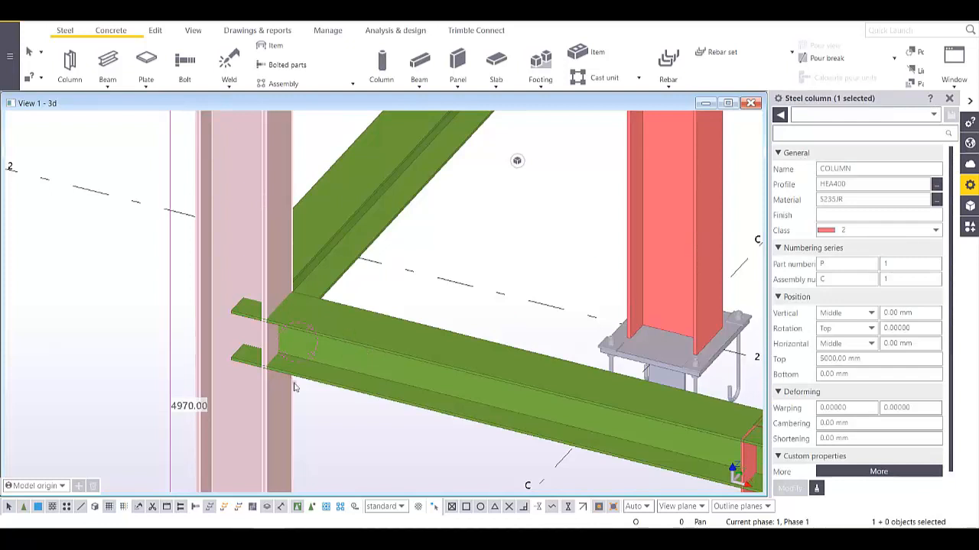
scroll(310, 396, "down", 3)
scroll(350, 411, "up", 3)
middle_click_drag(349, 411, 336, 329)
mouse_move(289, 306)
middle_mouse_down("ctrl")
mouse_move(306, 253)
mouse_move(293, 294)
middle_mouse_up("ctrl")
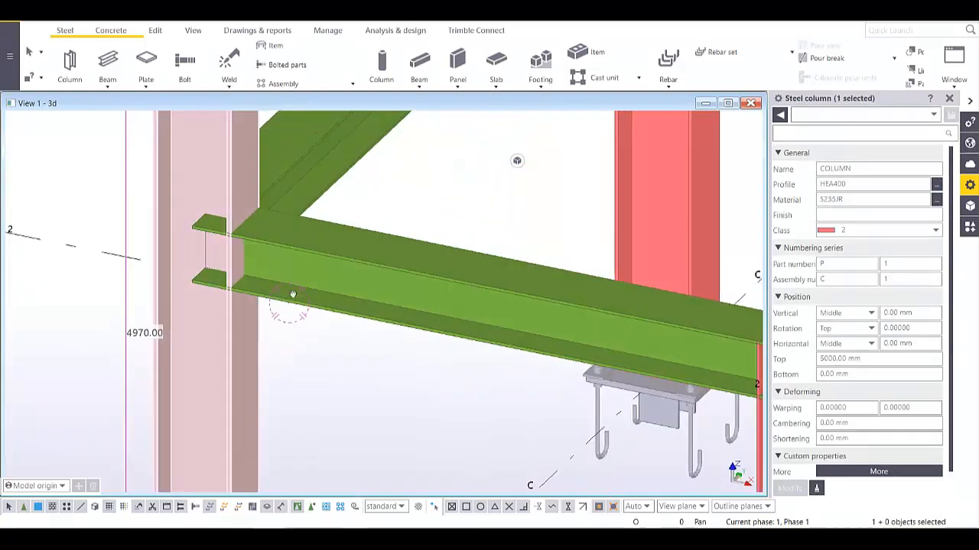
- Close the column properties, search the component catalog for HAUN and pick Haunch (40)
left_click(971, 184)
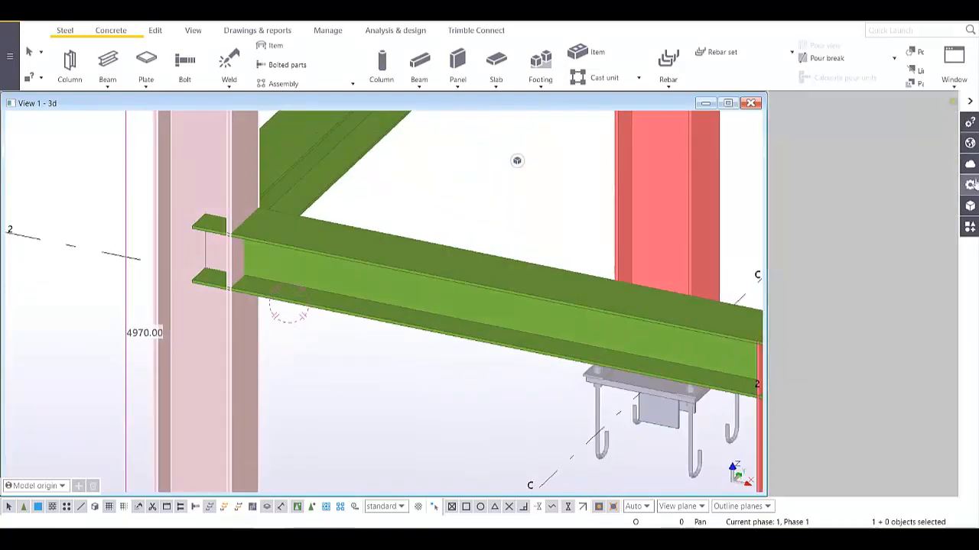
left_click(969, 227)
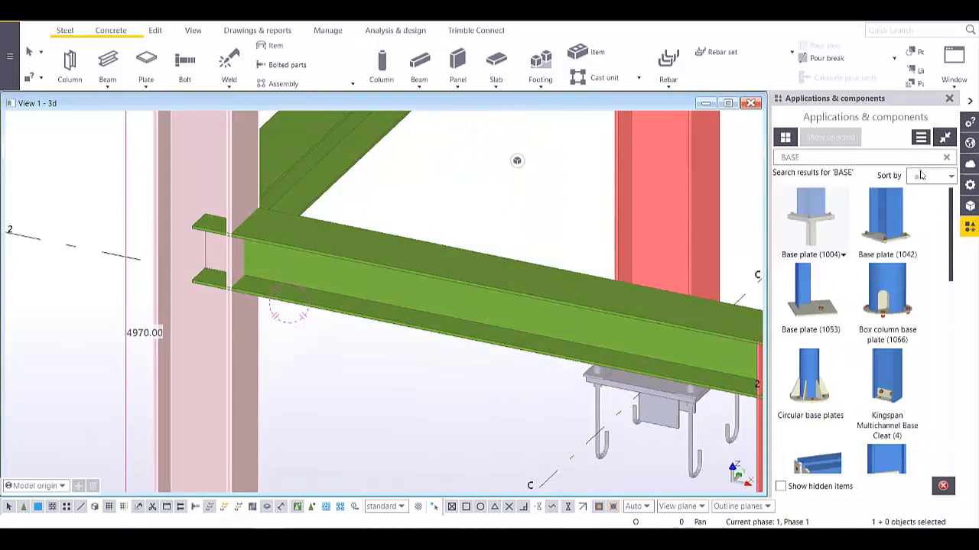
double_click(805, 153)
type("H")
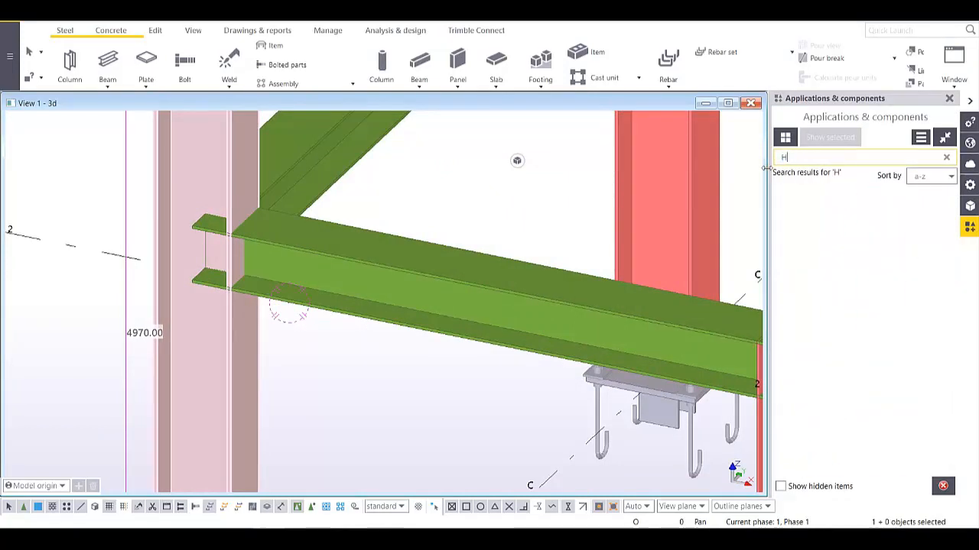
type("AUNCH")
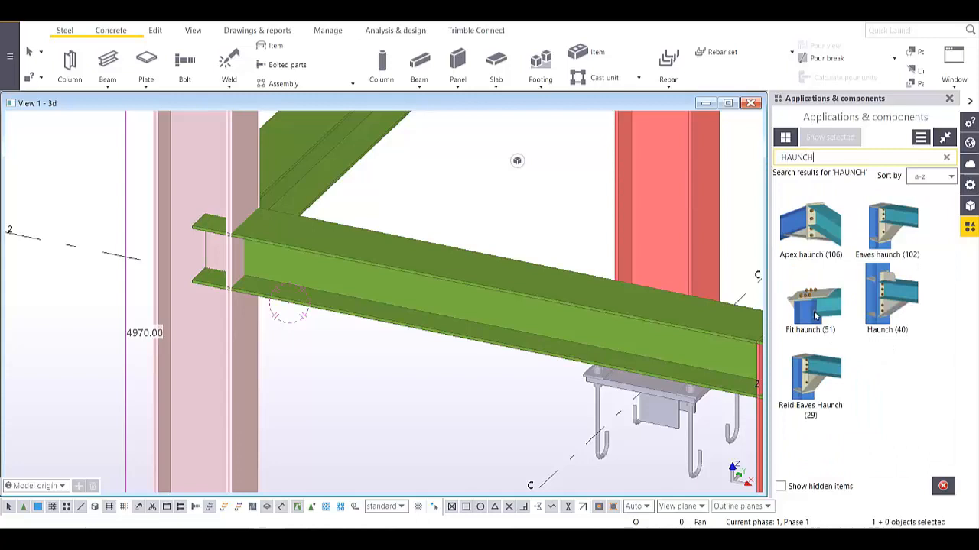
left_click(891, 305)
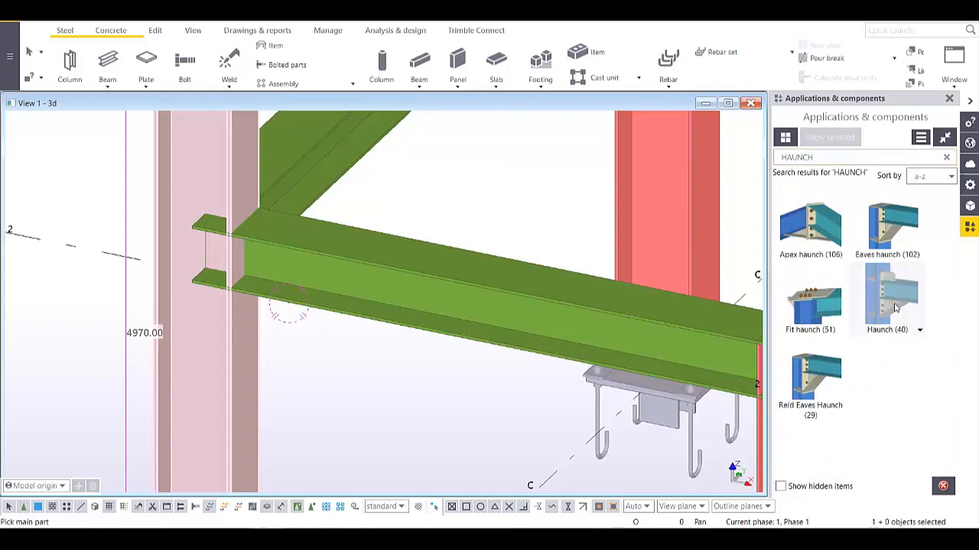
double_click(894, 306)
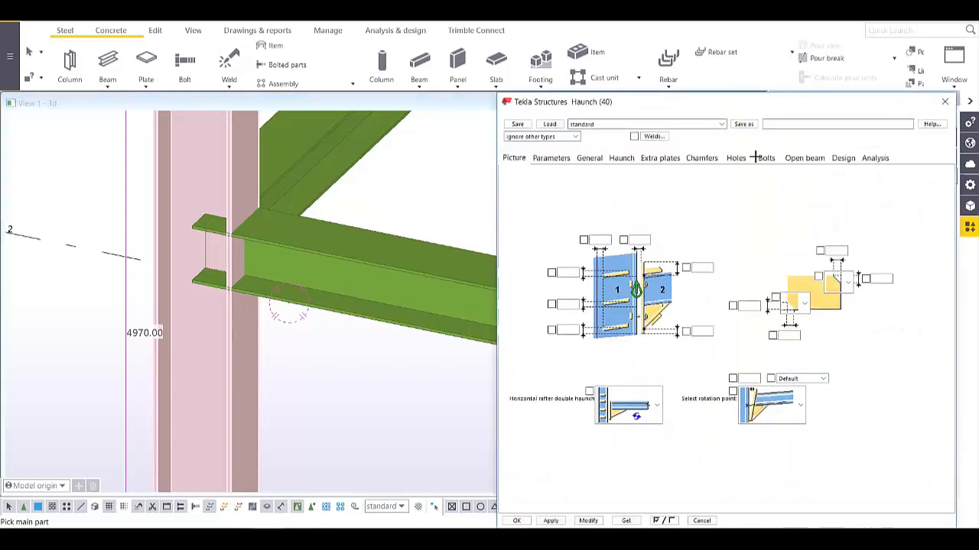
left_click_drag(707, 105, 535, 57)
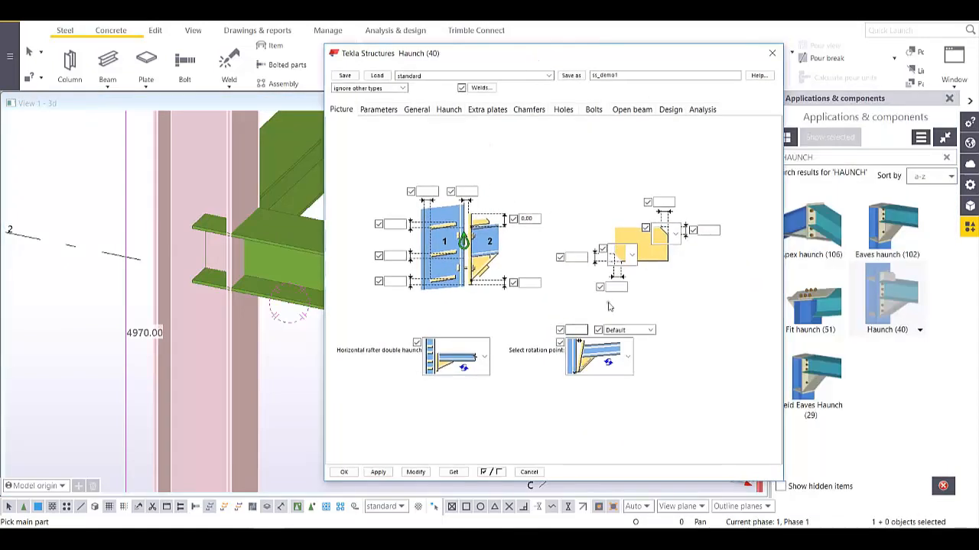
left_click(482, 360)
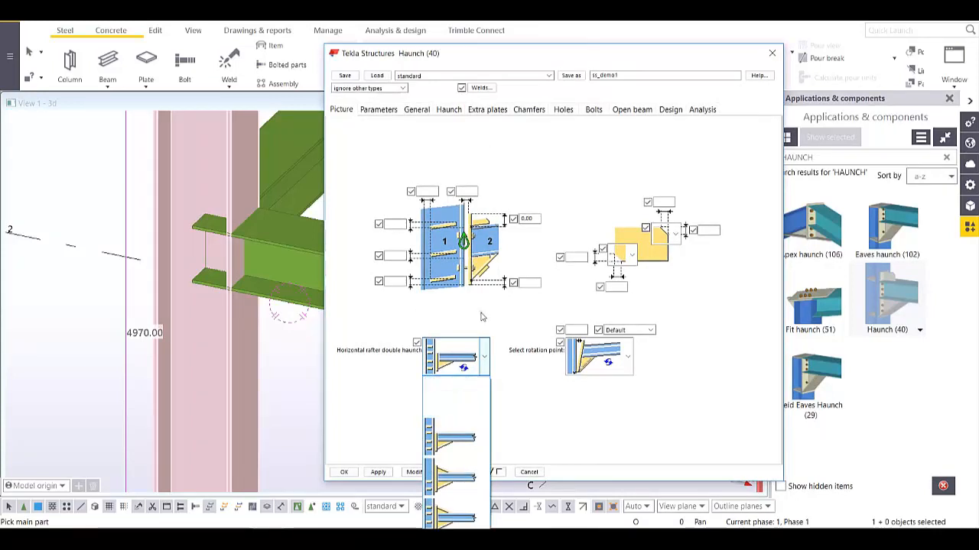
left_click(457, 398)
left_click(378, 110)
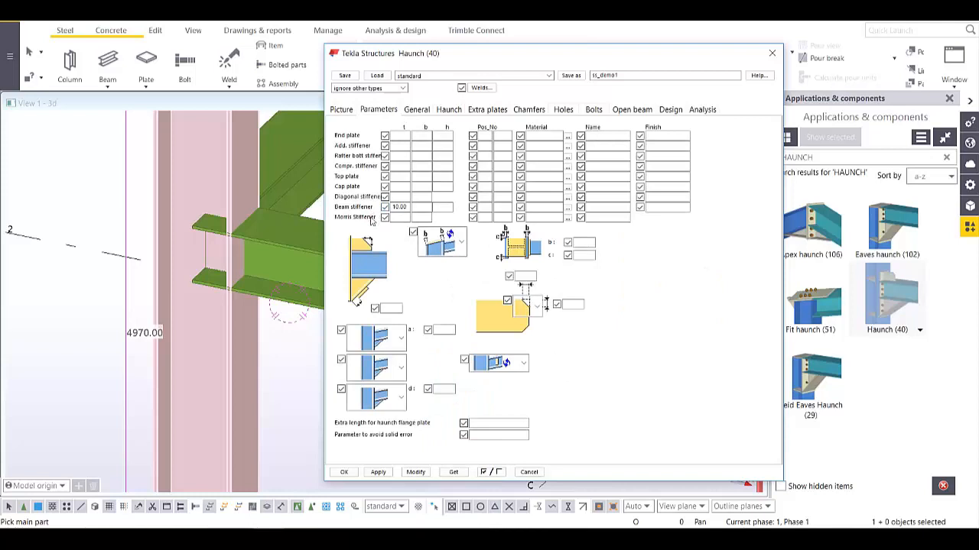
left_click(379, 342)
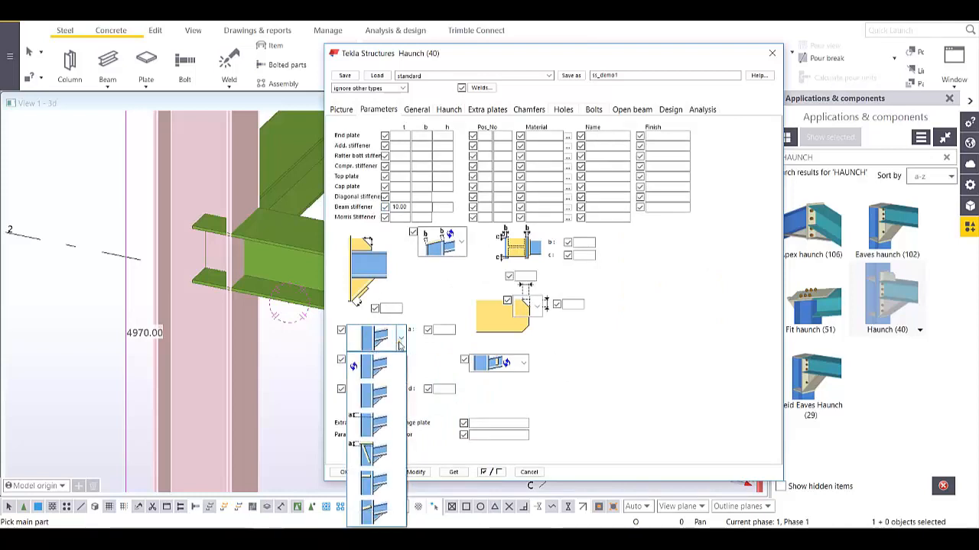
left_click(377, 514)
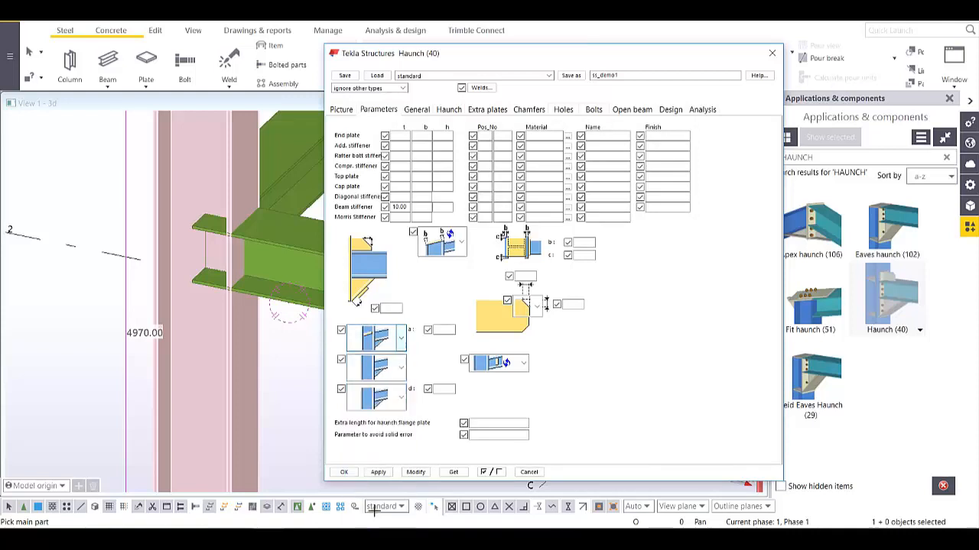
left_click(401, 374)
left_click(437, 371)
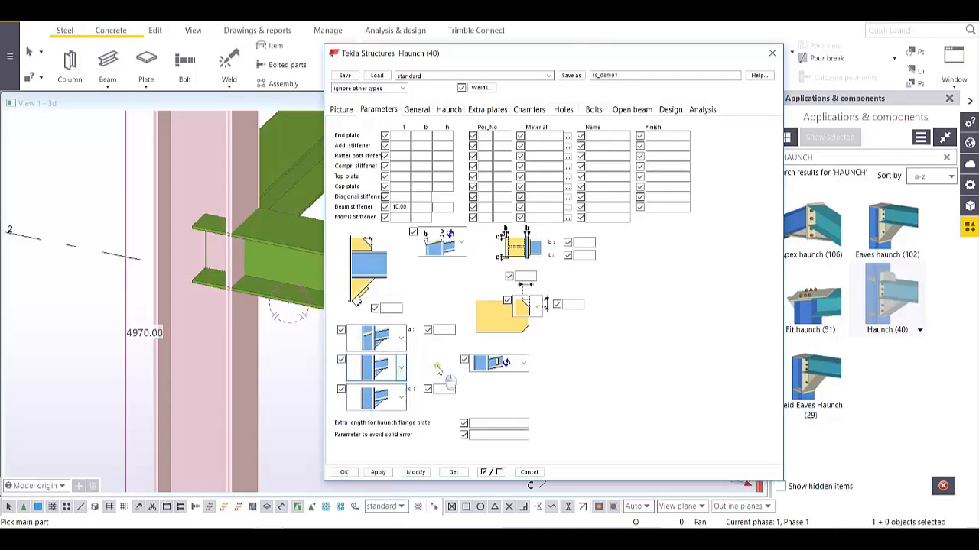
left_click(403, 402)
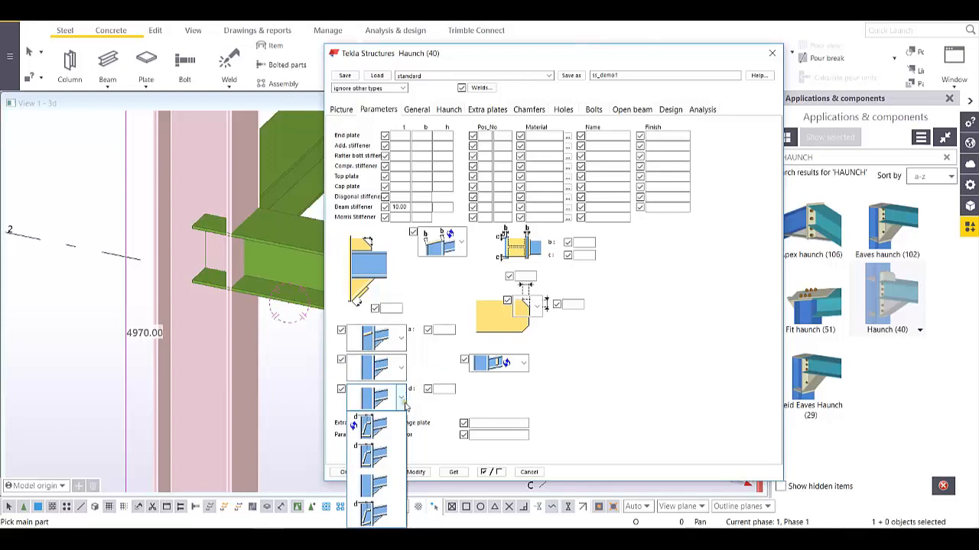
left_click(420, 411)
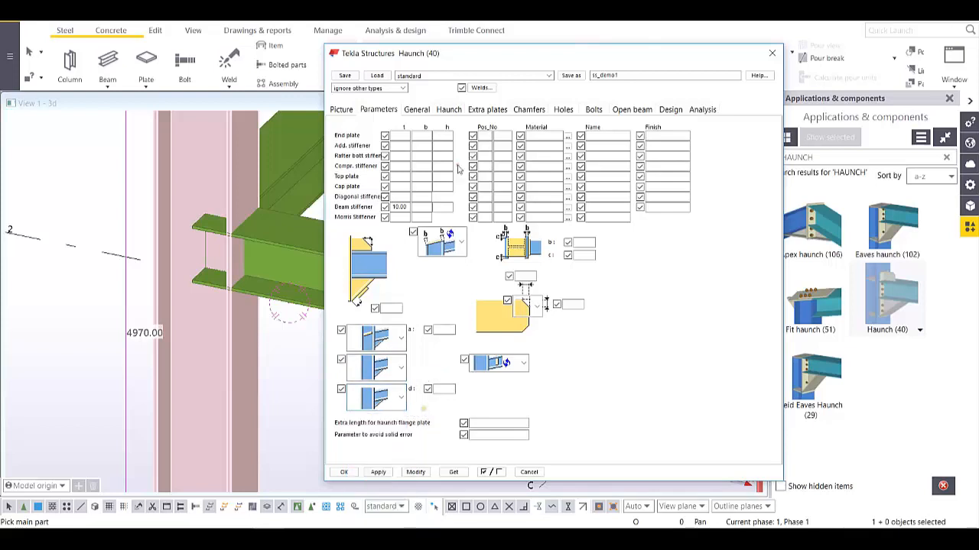
left_click(417, 109)
left_click(445, 109)
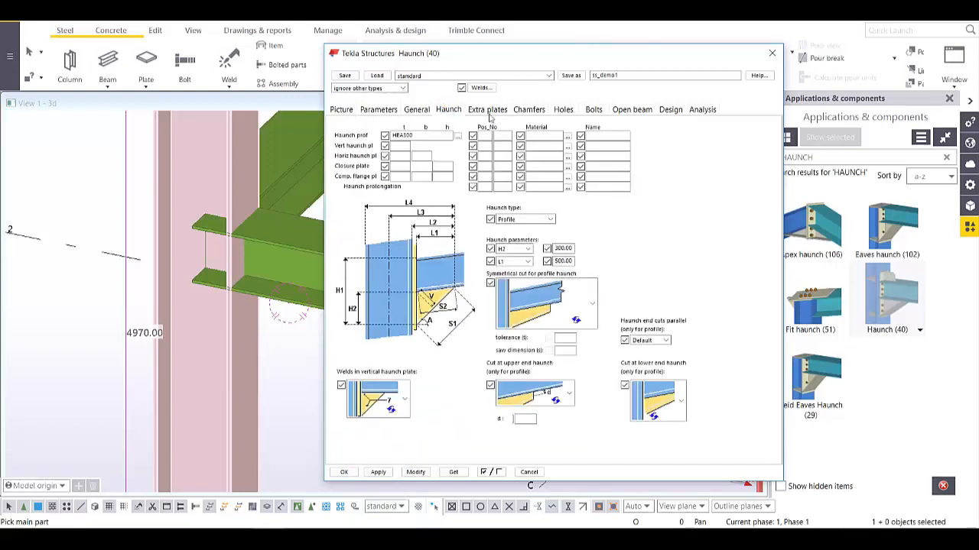
double_click(394, 134)
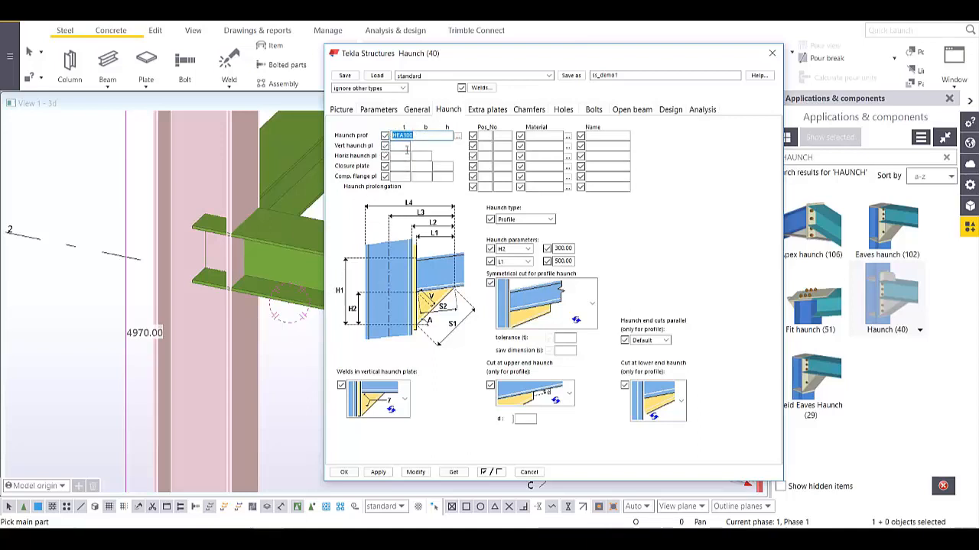
left_click(489, 110)
left_click(538, 111)
left_click(564, 109)
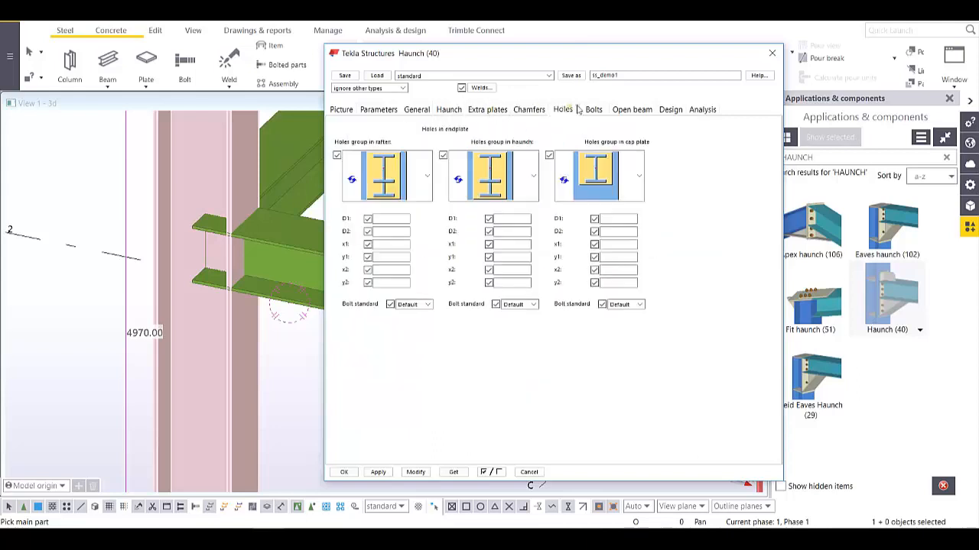
left_click(596, 112)
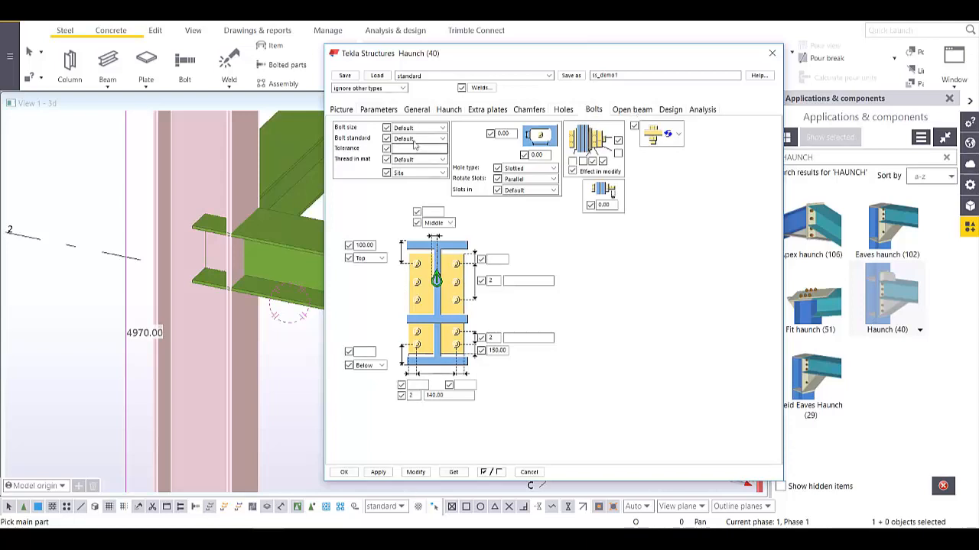
left_click(417, 111)
left_click(380, 110)
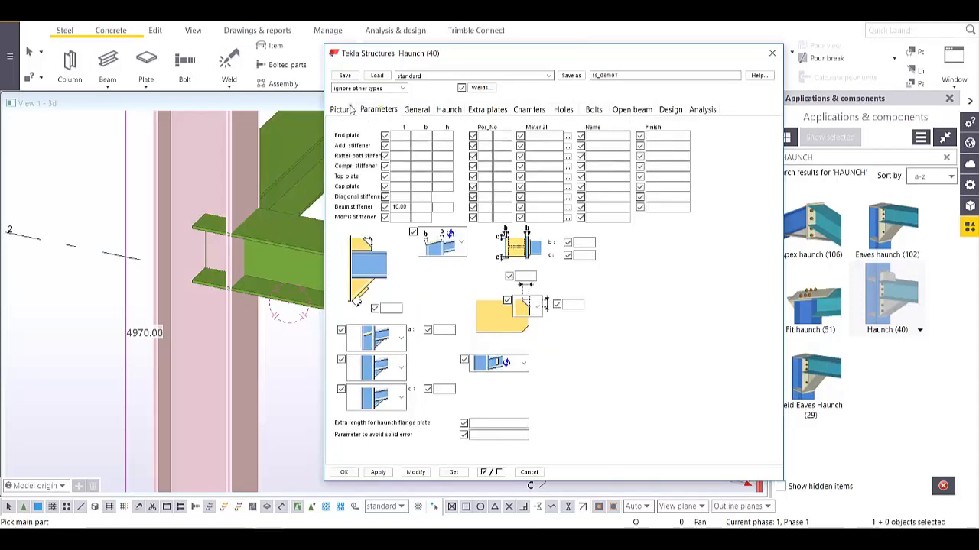
left_click(341, 110)
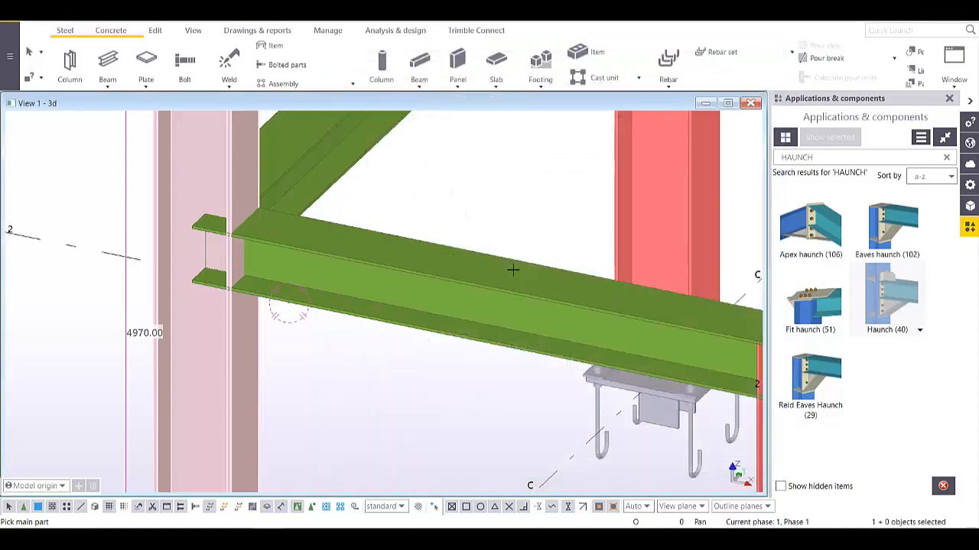
- Join the beam to column C with a Haunch (40) connection
left_click(232, 344)
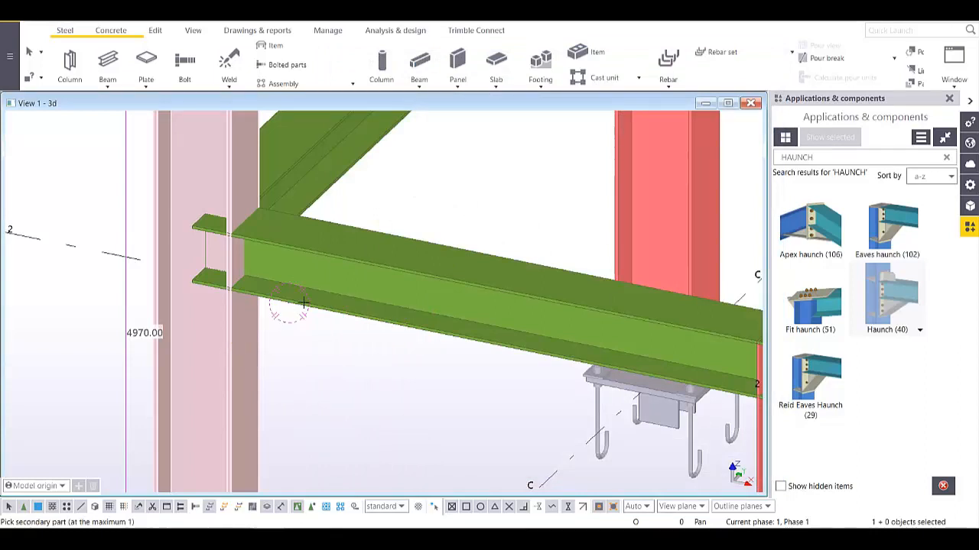
left_click(351, 256)
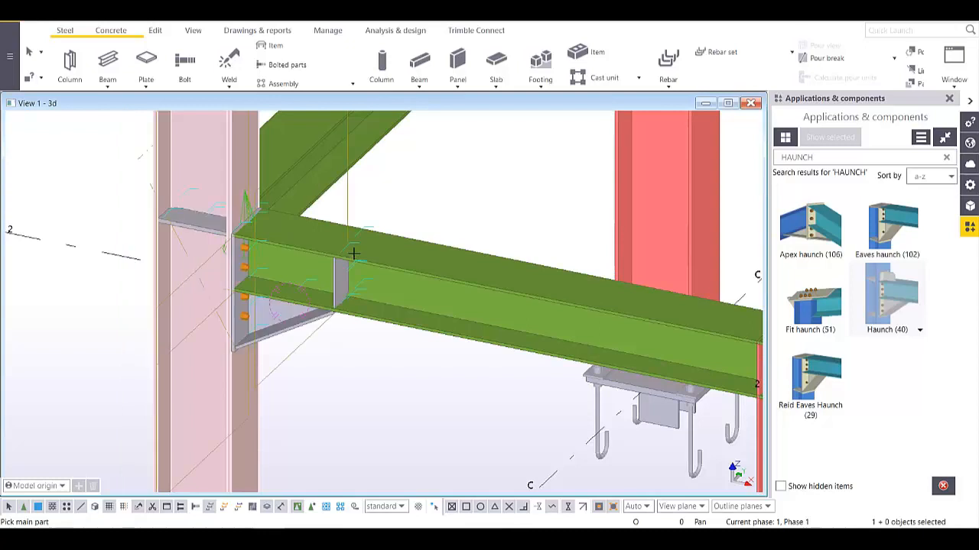
right_click(448, 204)
left_click(471, 215)
mouse_move(325, 278)
middle_mouse_down("ctrl")
mouse_move(307, 296)
mouse_move(400, 247)
mouse_move(364, 299)
mouse_move(409, 288)
mouse_move(322, 284)
middle_mouse_up("ctrl")
scroll(322, 284, "down", 1)
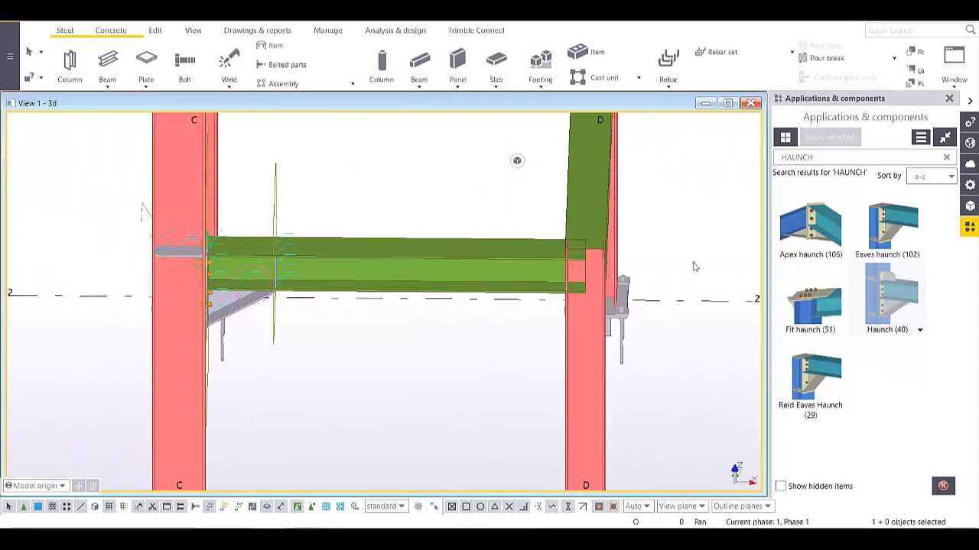
- Add a second Haunch (40) joining the beam's other end to column D
left_click(889, 318)
left_click(578, 339)
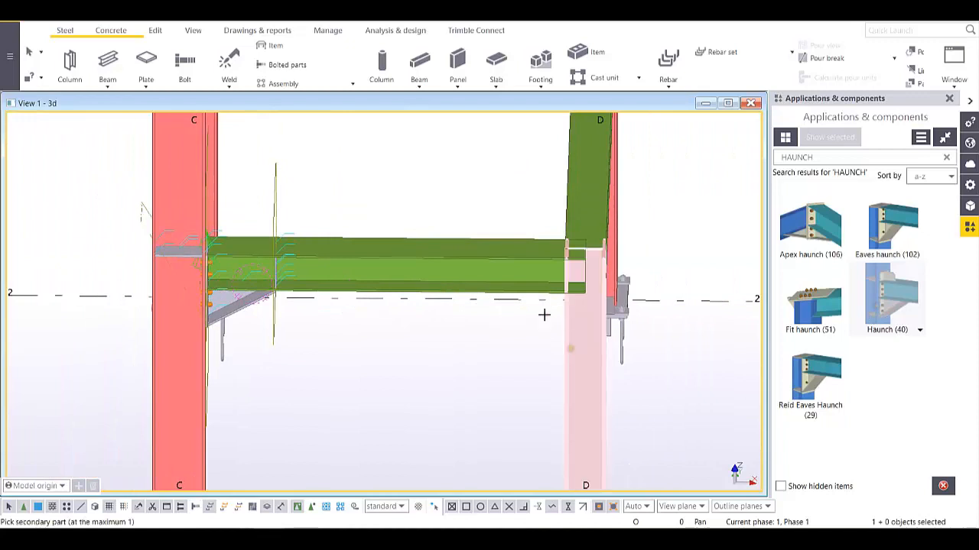
left_click(517, 258)
scroll(581, 284, "up", 3)
middle_click_drag(581, 283, 580, 351, "ctrl")
scroll(586, 348, "down", 3)
middle_click_drag(492, 310, 481, 393, "ctrl")
- Bring the front rafter apex into view and select Apex haunch (106)
scroll(516, 297, "down", 2)
scroll(480, 393, "down", 2)
middle_click_drag(461, 311, 569, 354)
scroll(532, 339, "down", 2)
middle_click_drag(384, 261, 533, 359)
scroll(463, 329, "up", 4)
middle_click_drag(472, 326, 720, 272, "ctrl")
left_click(812, 241)
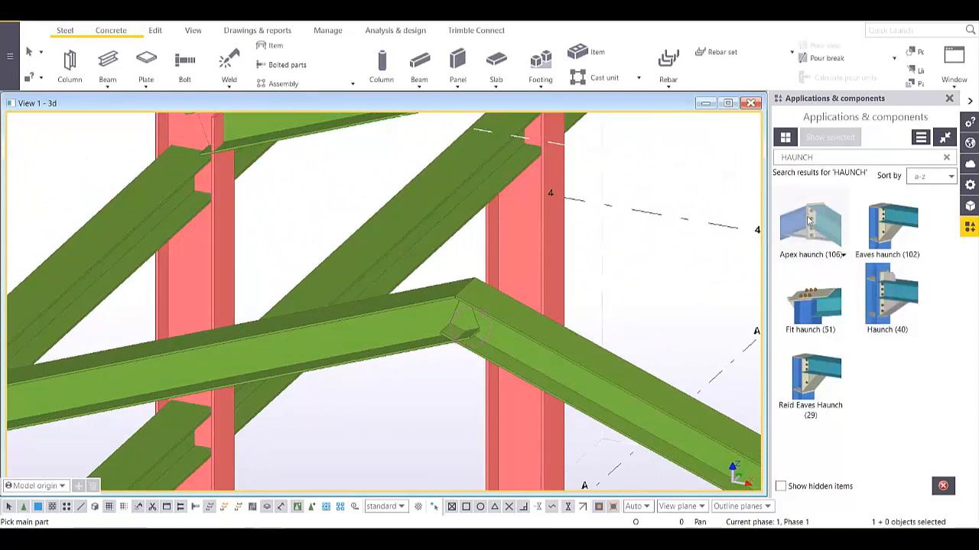
- Review the Apex haunch (106) part, parameter, general and bolt settings, then confirm them
double_click(809, 221)
left_click(498, 154)
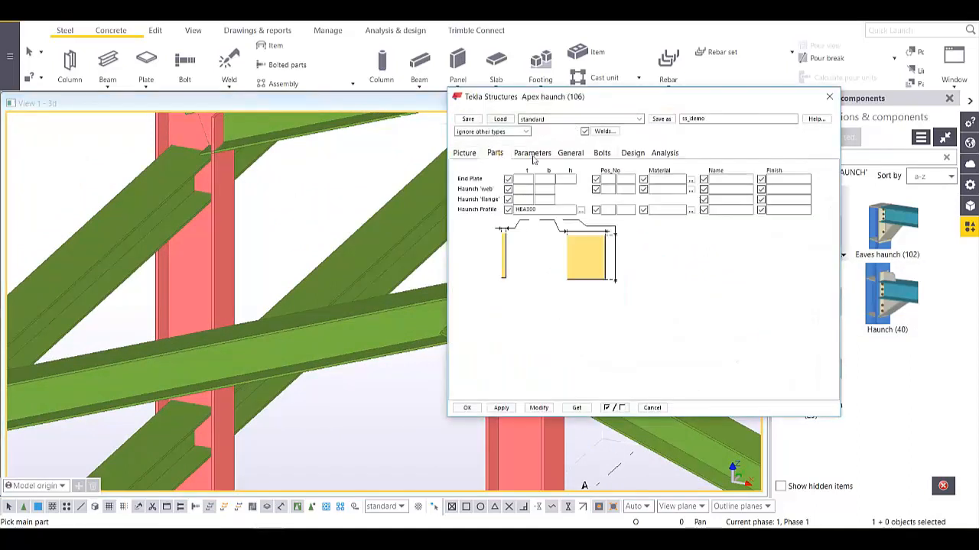
left_click(533, 154)
left_click(572, 155)
left_click(603, 154)
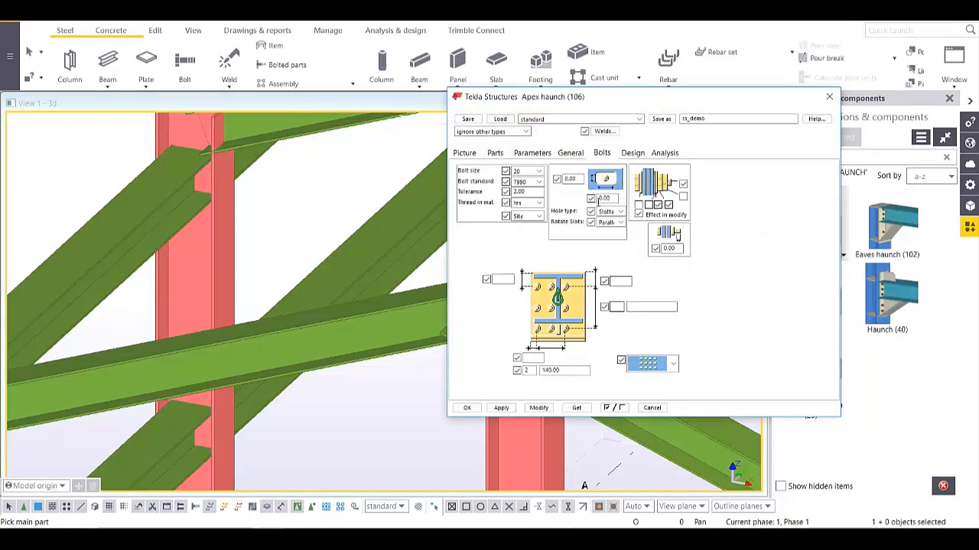
left_click(467, 408)
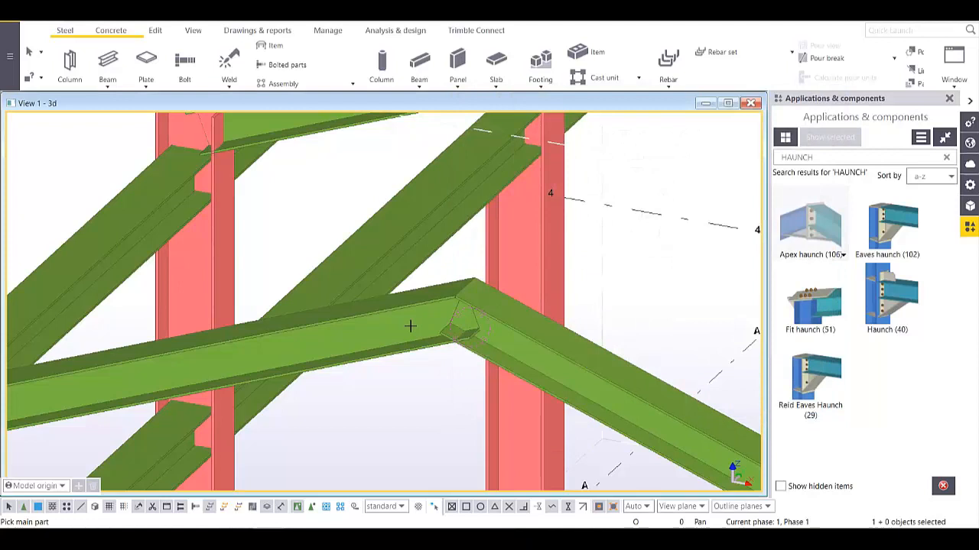
- Connect the left and right rafters with the apex haunch and orbit the frame
left_click(410, 326)
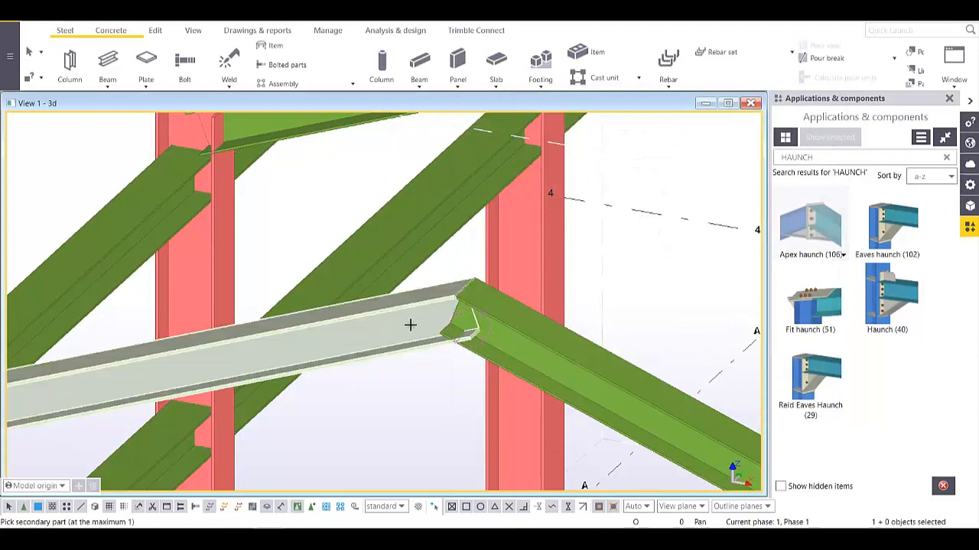
left_click(589, 371)
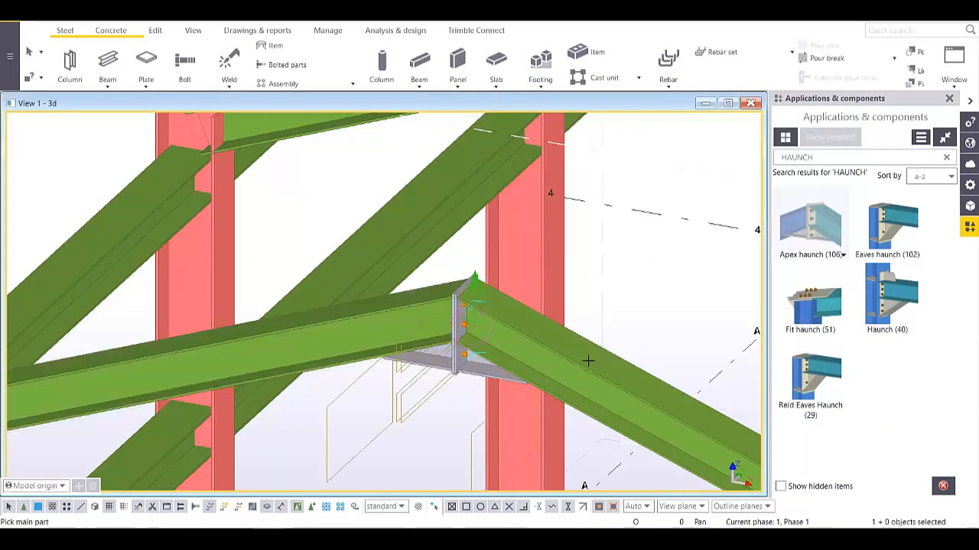
scroll(432, 278, "up", 5)
scroll(389, 298, "down", 10)
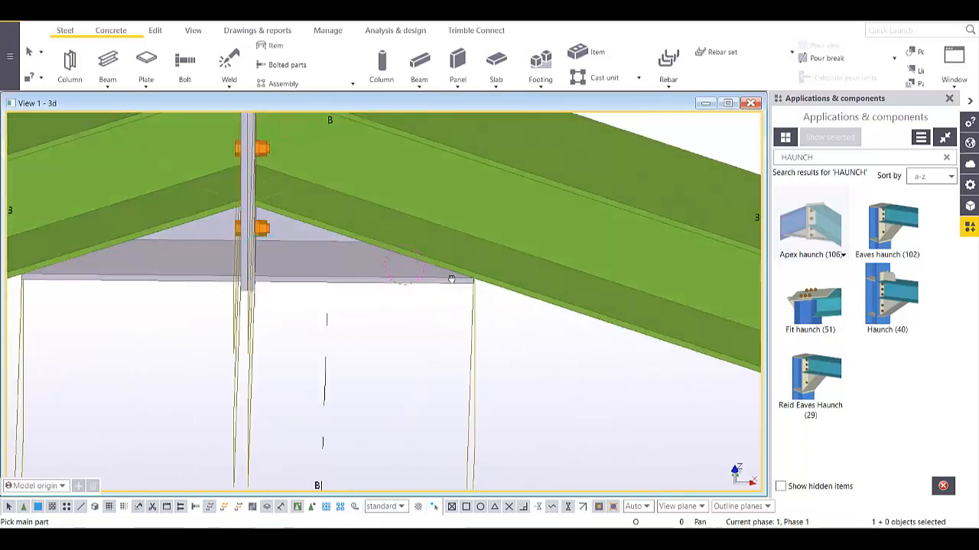
middle_click_drag(389, 298, 449, 283, "ctrl")
scroll(437, 246, "down", 4)
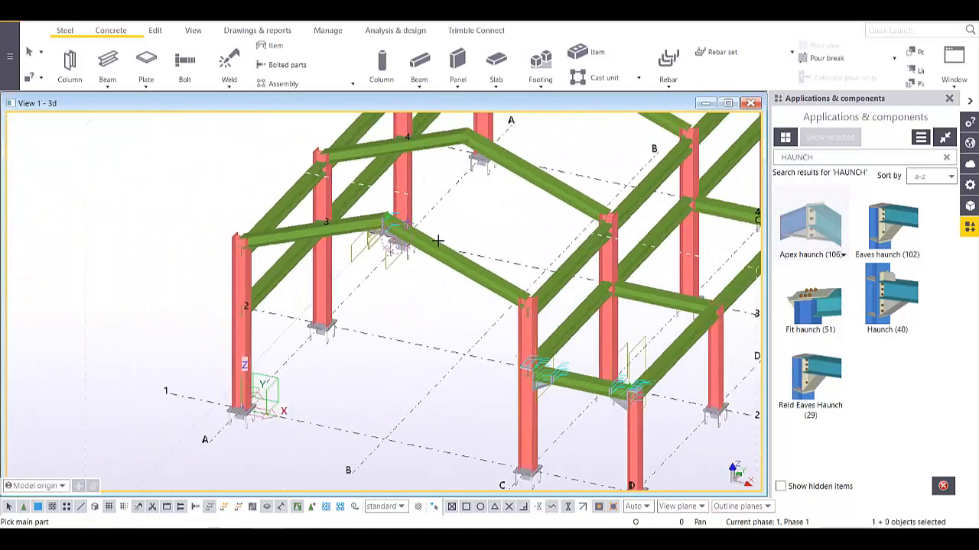
- End haunch placement and clear the apex connection selection
right_click(236, 174)
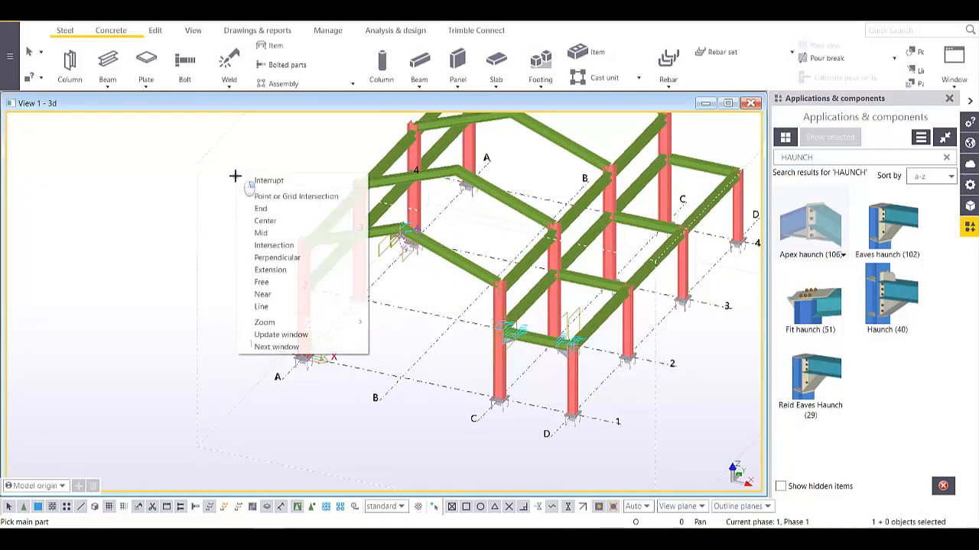
left_click(260, 180)
scroll(451, 287, "up", 4)
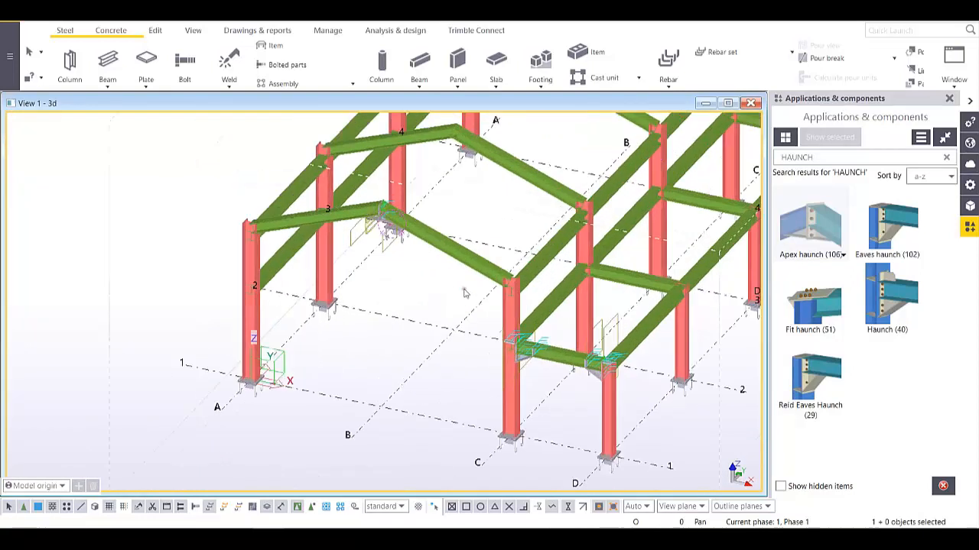
scroll(394, 265, "down", 3)
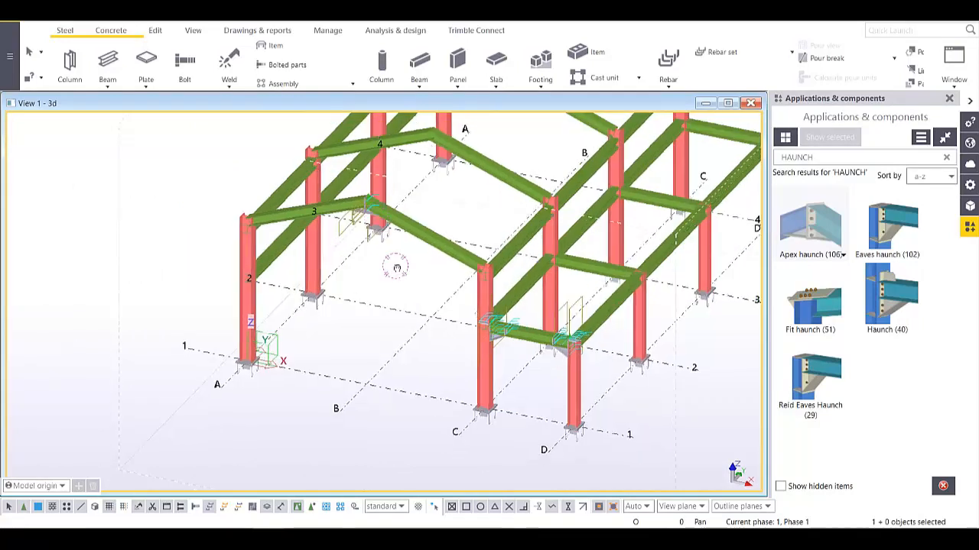
middle_click_drag(398, 267, 408, 345, "ctrl")
scroll(384, 266, "up", 5)
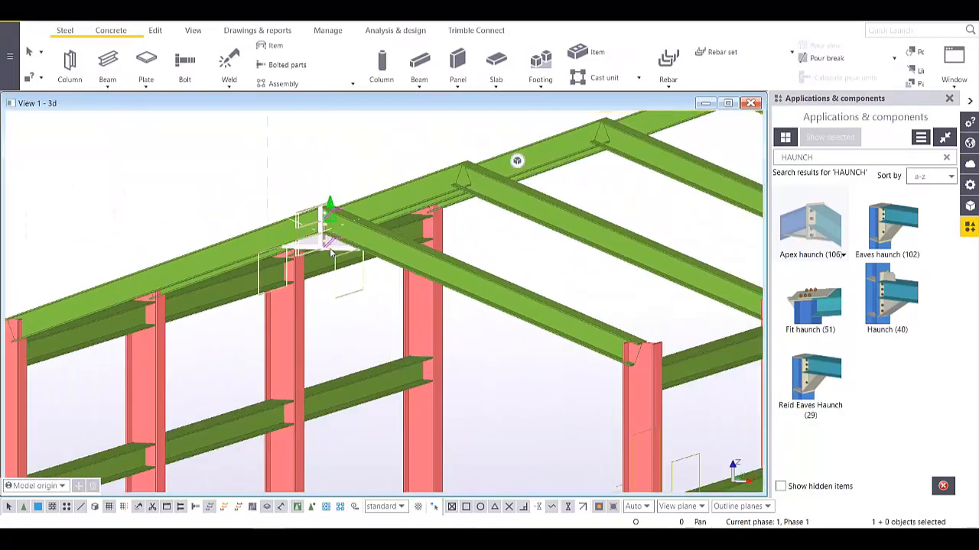
left_click(481, 339)
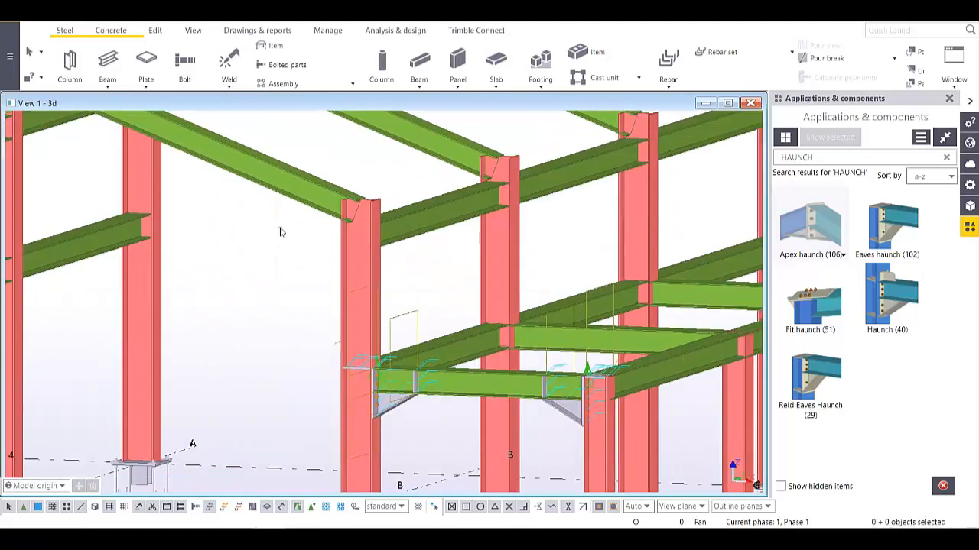
- Zoom, pan and orbit in toward the lower tie-beam-to-column joints
scroll(420, 430, "up", 2)
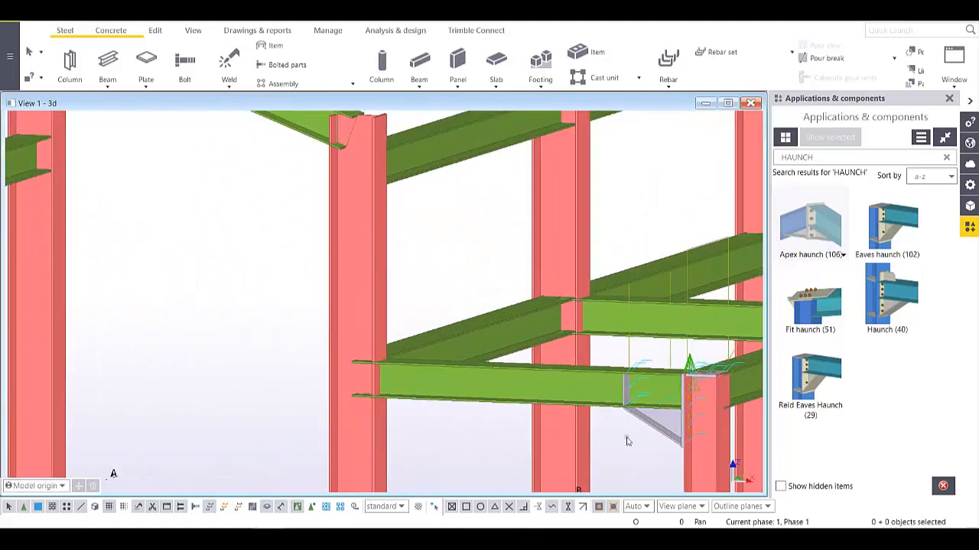
scroll(482, 386, "down", 6)
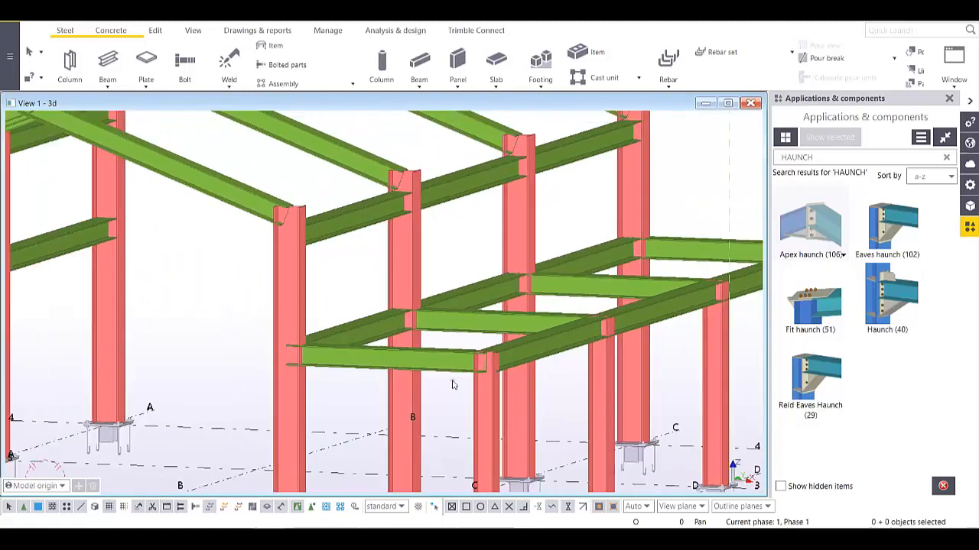
scroll(468, 373, "down", 5)
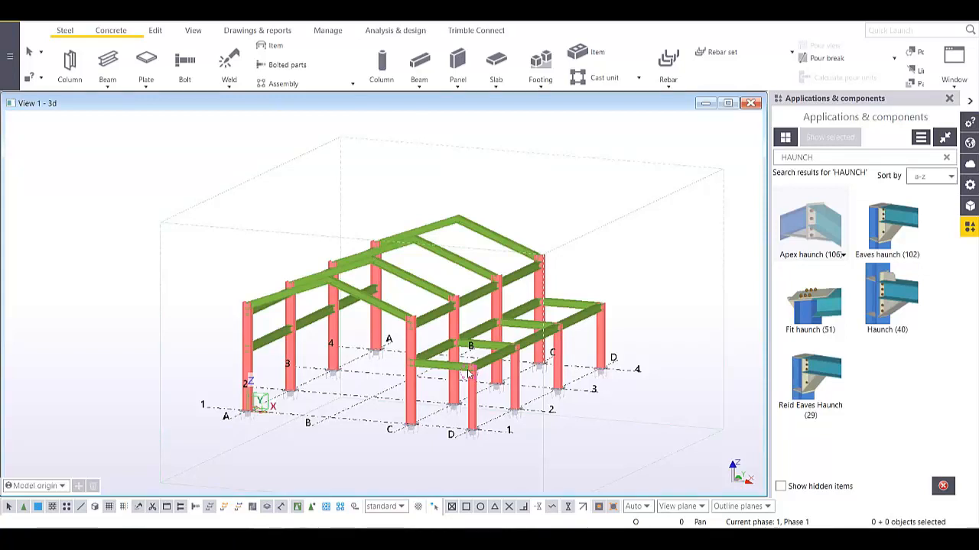
scroll(618, 245, "up", 4)
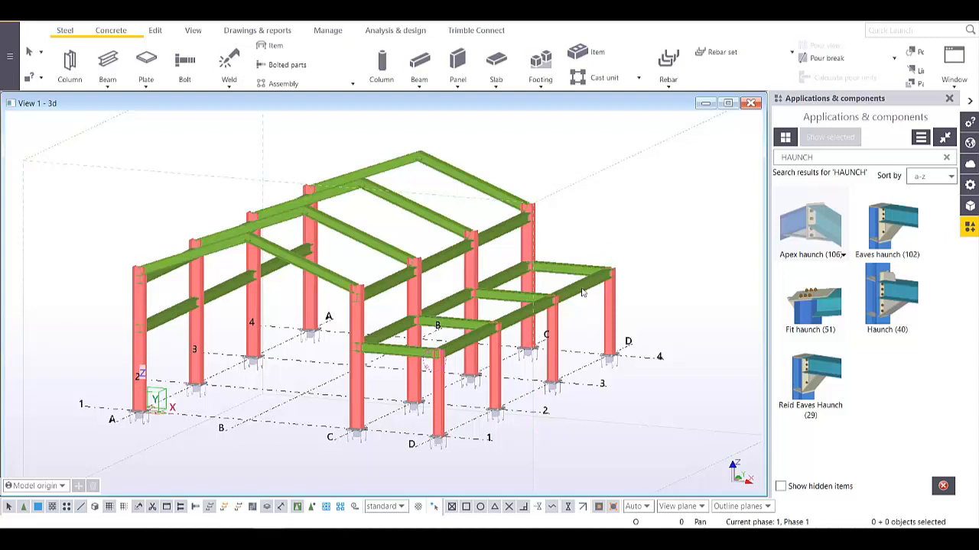
scroll(581, 293, "down", 2)
scroll(506, 309, "up", 2)
middle_click_drag(468, 315, 475, 294, "ctrl")
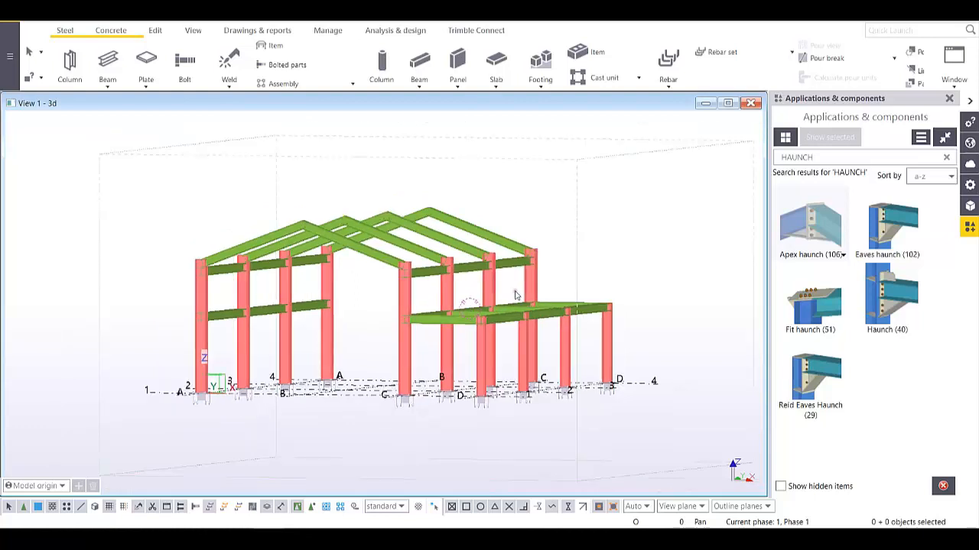
middle_click_drag(517, 293, 541, 328)
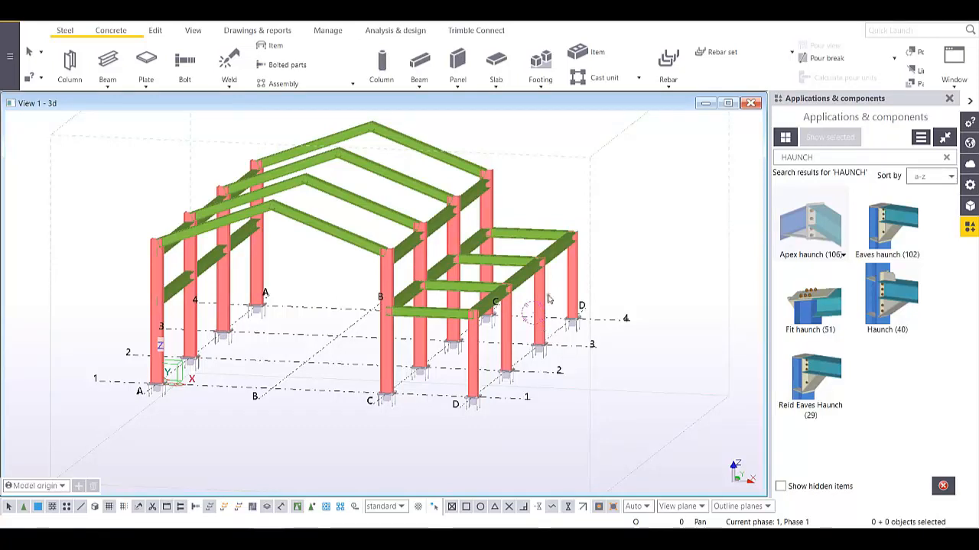
middle_click_drag(544, 299, 501, 306)
scroll(557, 306, "up", 2)
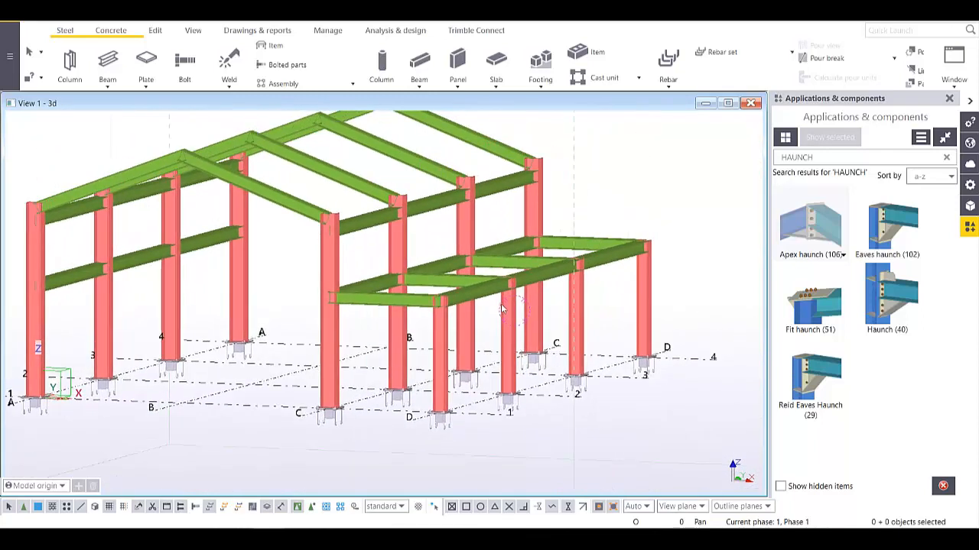
scroll(409, 301, "up", 3)
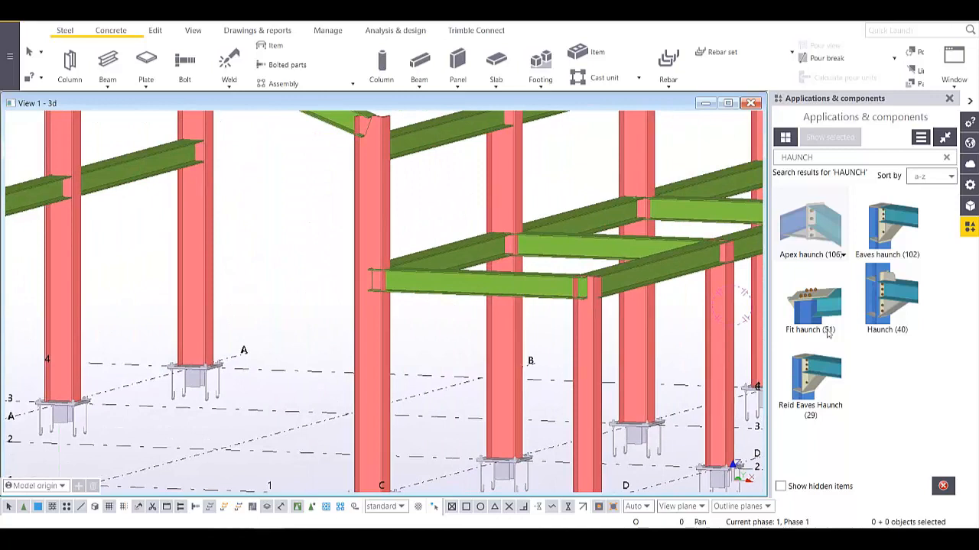
- Connect the tie beam to the column with Haunch (40), column as main part
left_click(887, 298)
left_click(383, 330)
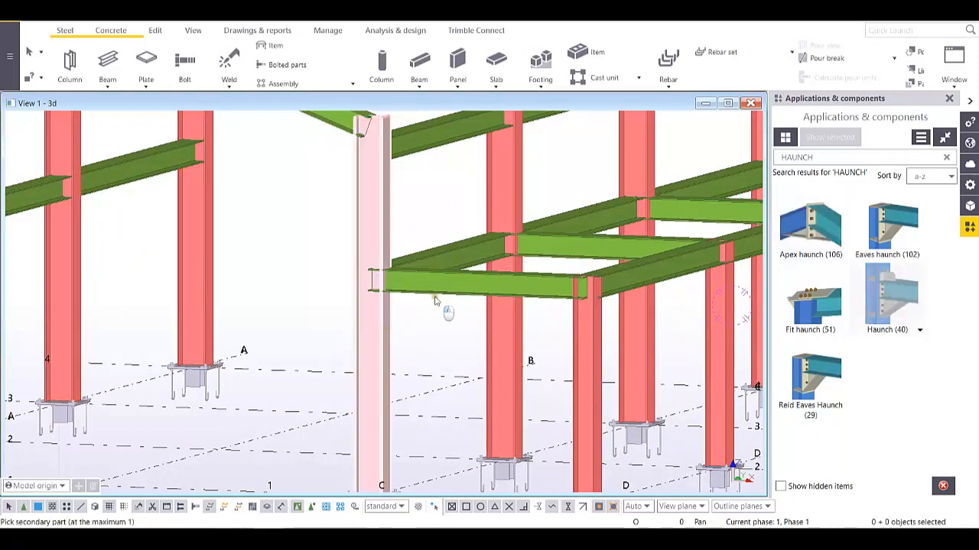
left_click(439, 298)
scroll(405, 280, "up", 5)
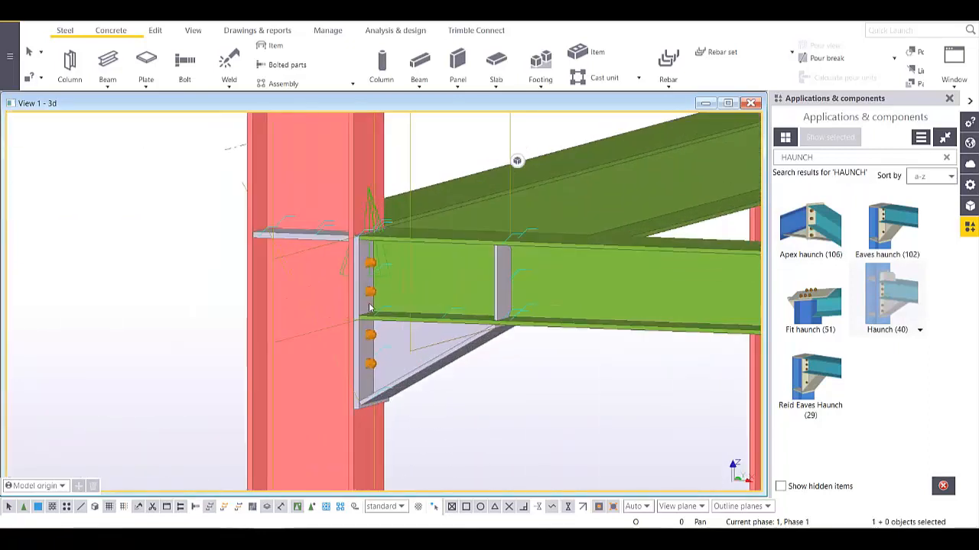
middle_click_drag(415, 339, 441, 300)
scroll(409, 319, "up", 2)
scroll(409, 319, "down", 2)
scroll(424, 329, "down", 8)
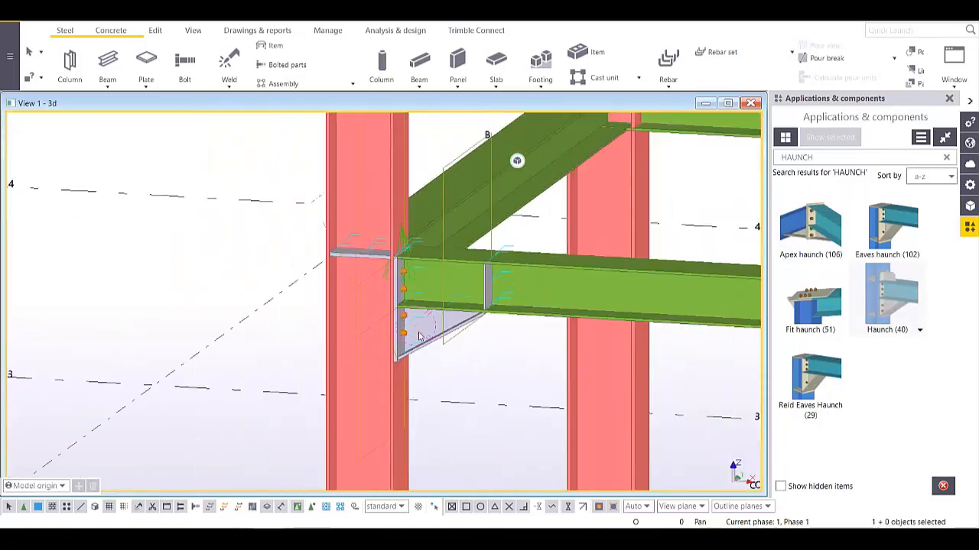
scroll(417, 336, "up", 8)
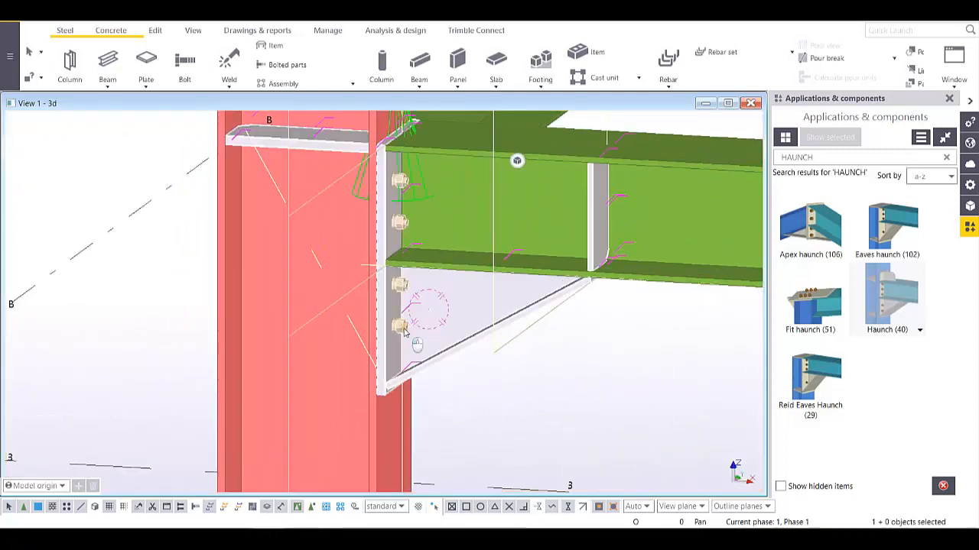
- Open the new Haunch (40) properties on the bolt layout settings
double_click(378, 334)
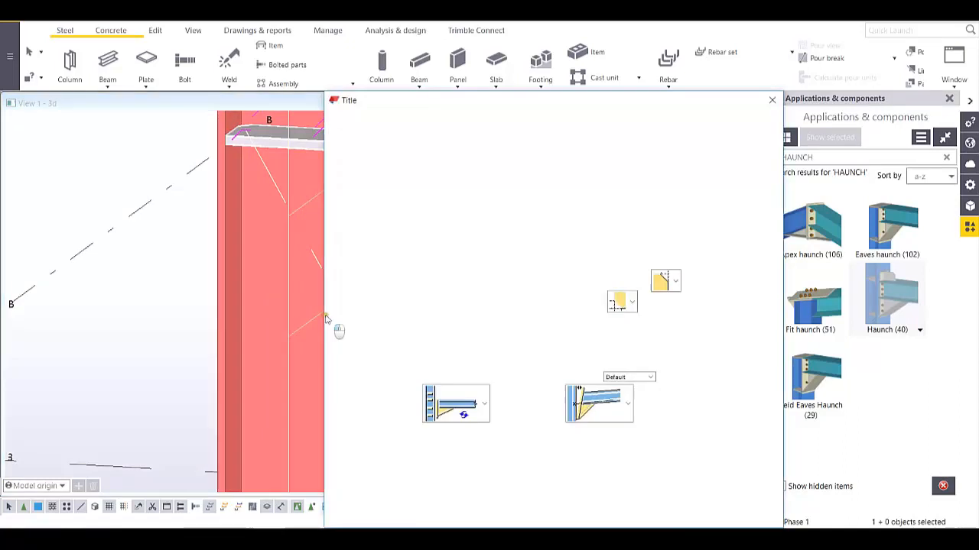
left_click_drag(529, 59, 641, 83)
scroll(320, 318, "up", 3)
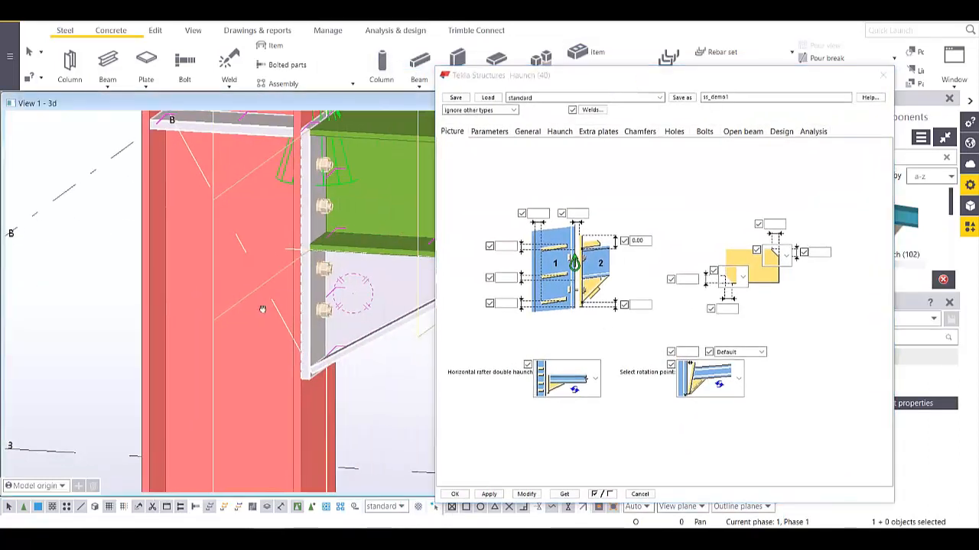
scroll(262, 310, "up", 5)
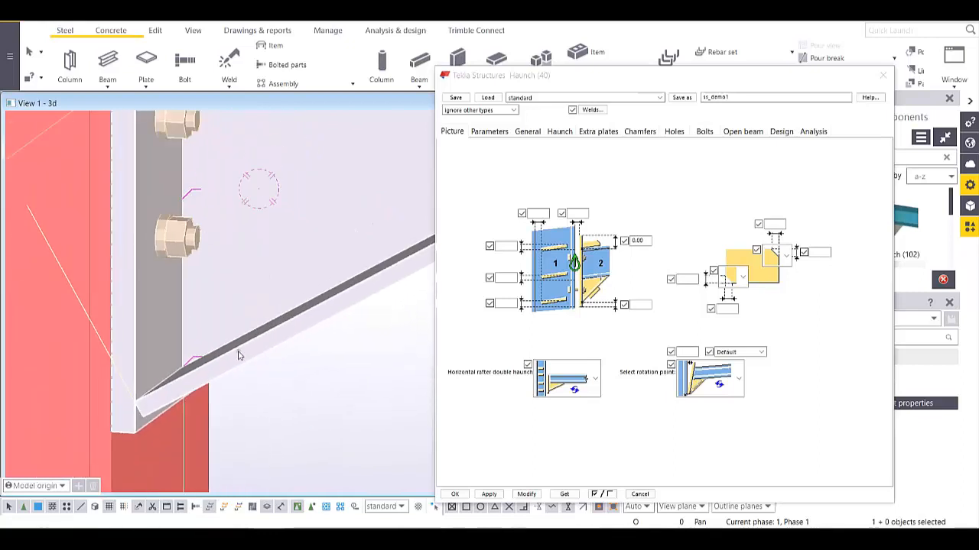
scroll(237, 356, "down", 3)
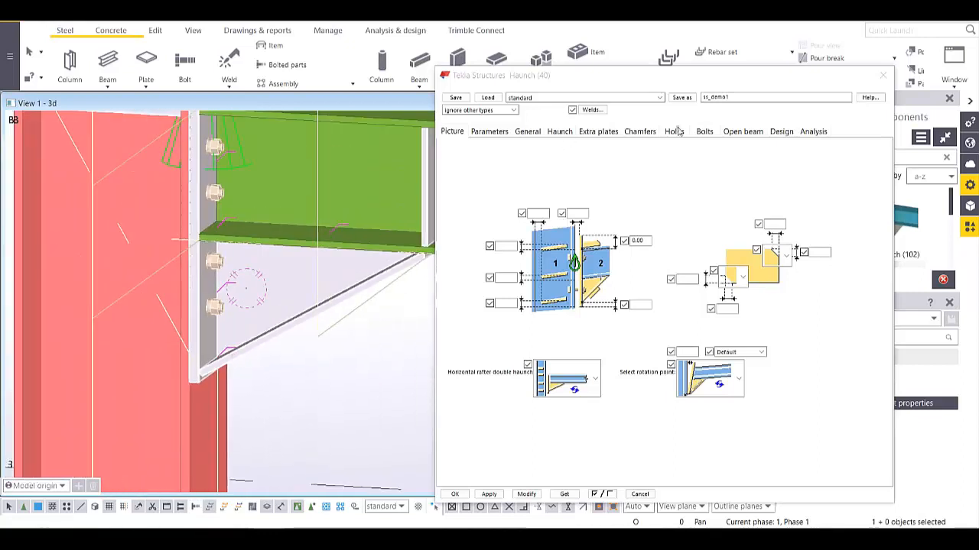
left_click(704, 132)
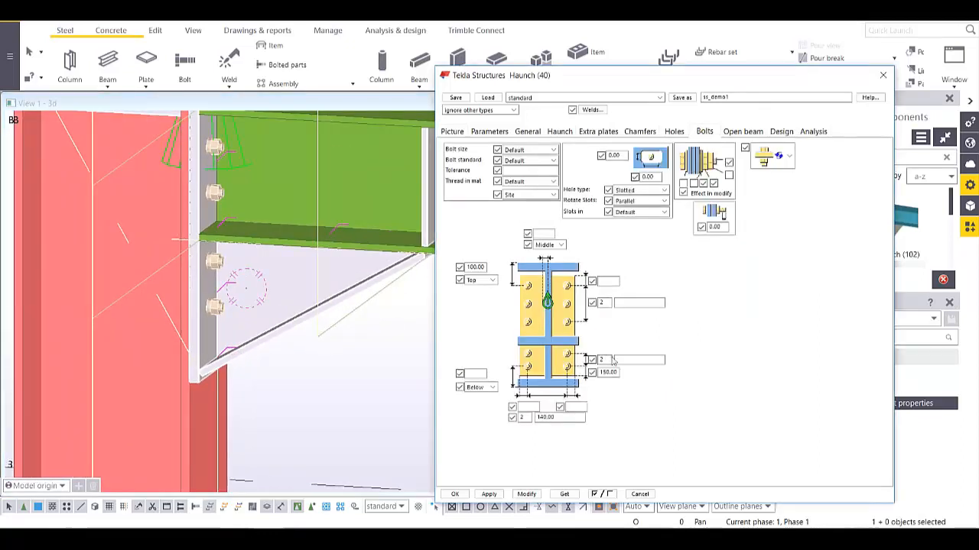
- Change the lower bolt group value from 150.00 to 70.00, applying it, and close the dialog
left_click_drag(619, 373, 591, 372)
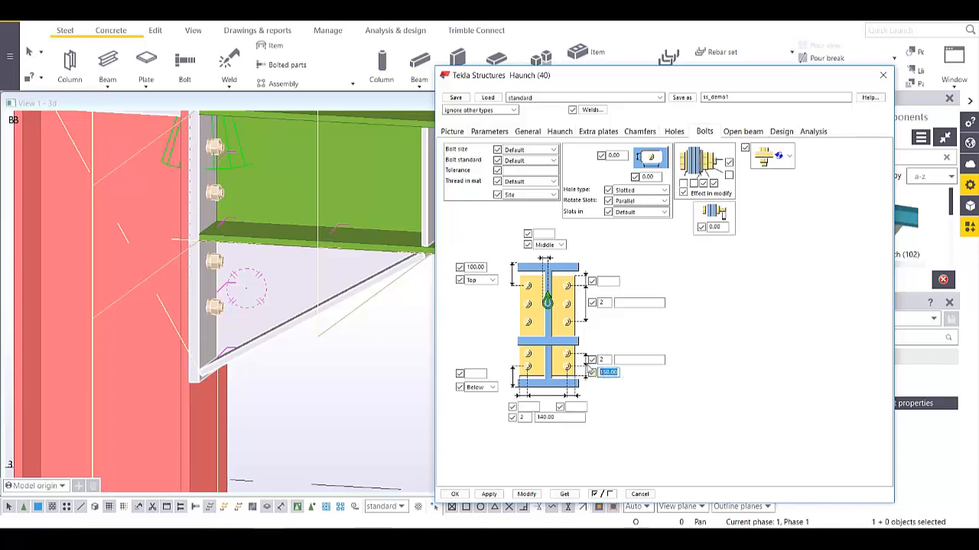
left_click(533, 495)
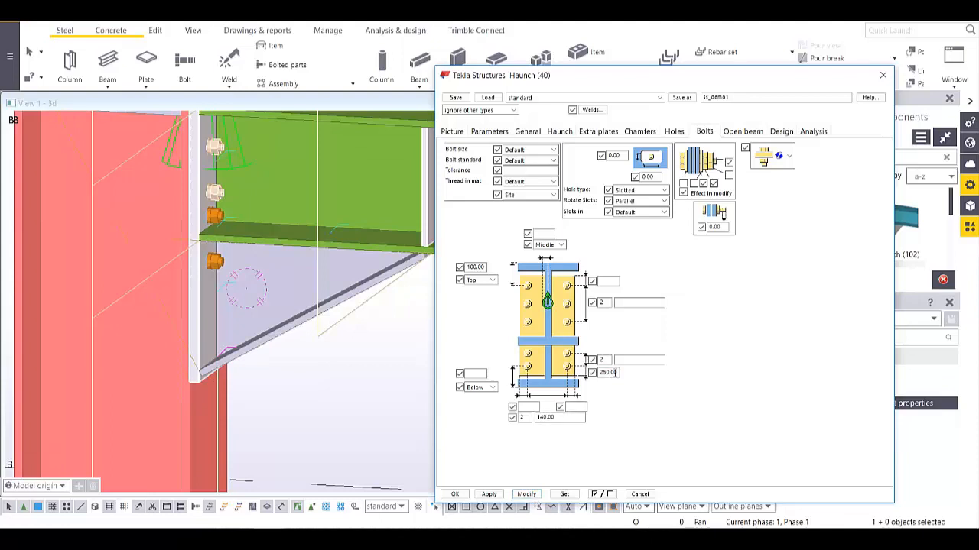
double_click(613, 372)
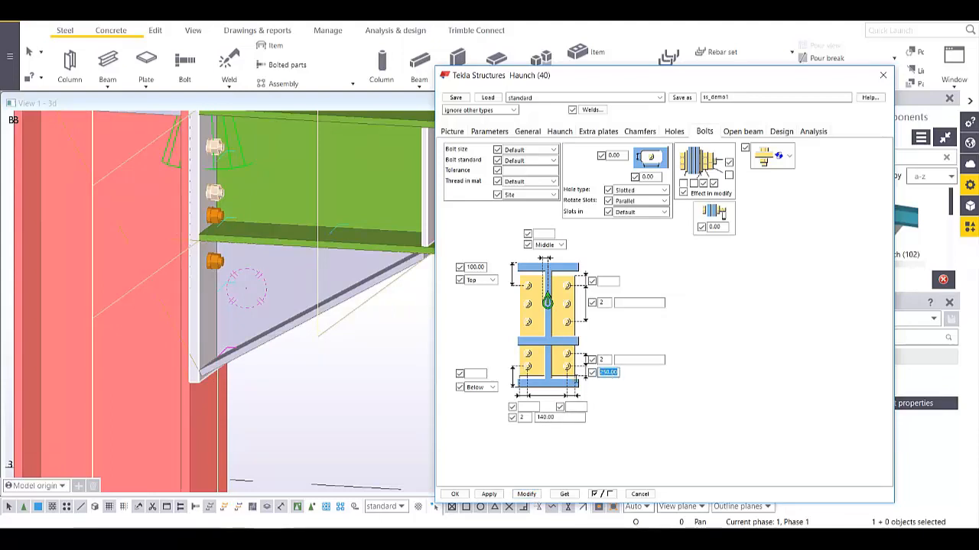
type("30")
left_click(527, 495)
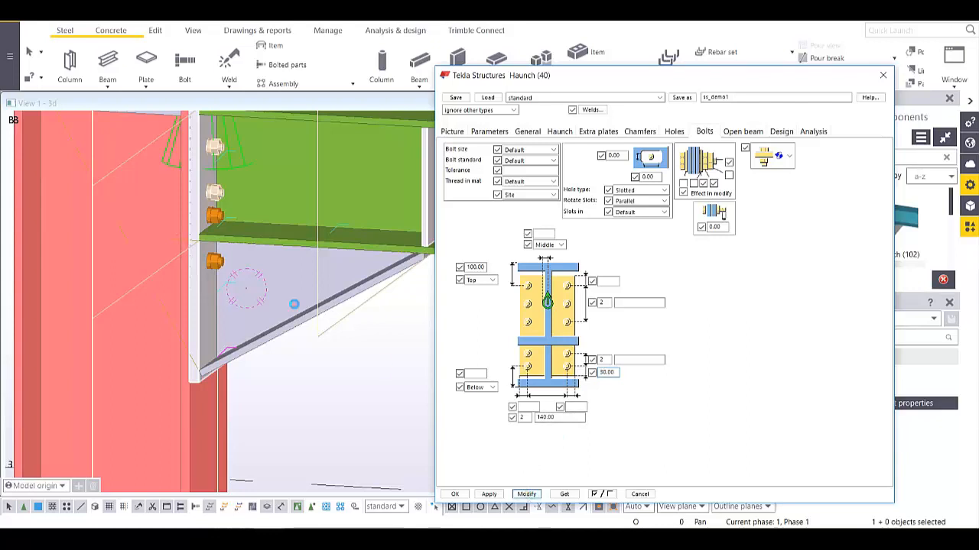
left_click(600, 373)
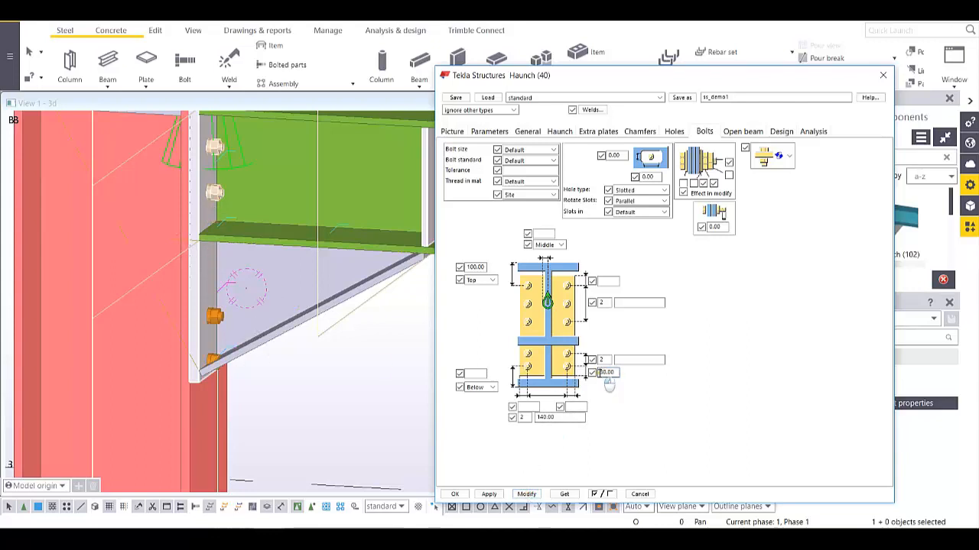
type("70")
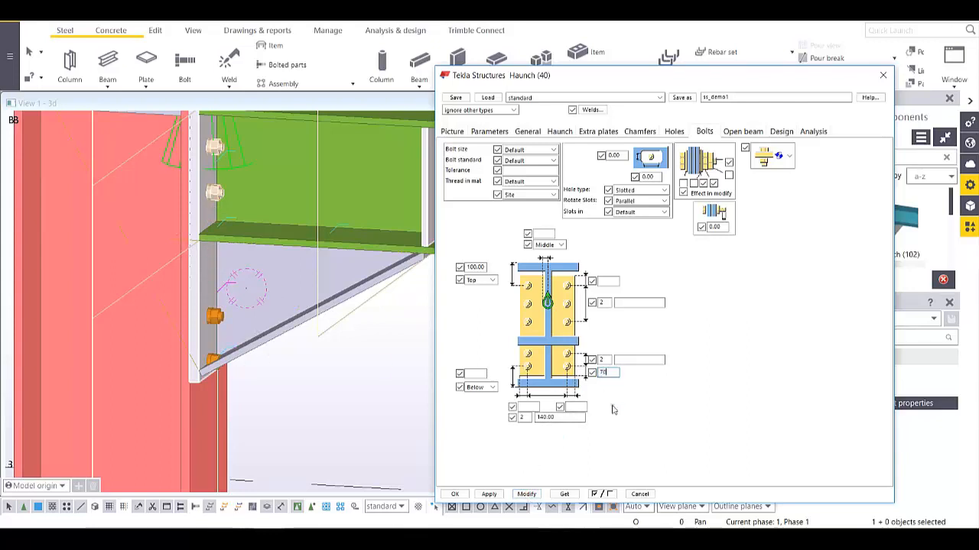
left_click(527, 495)
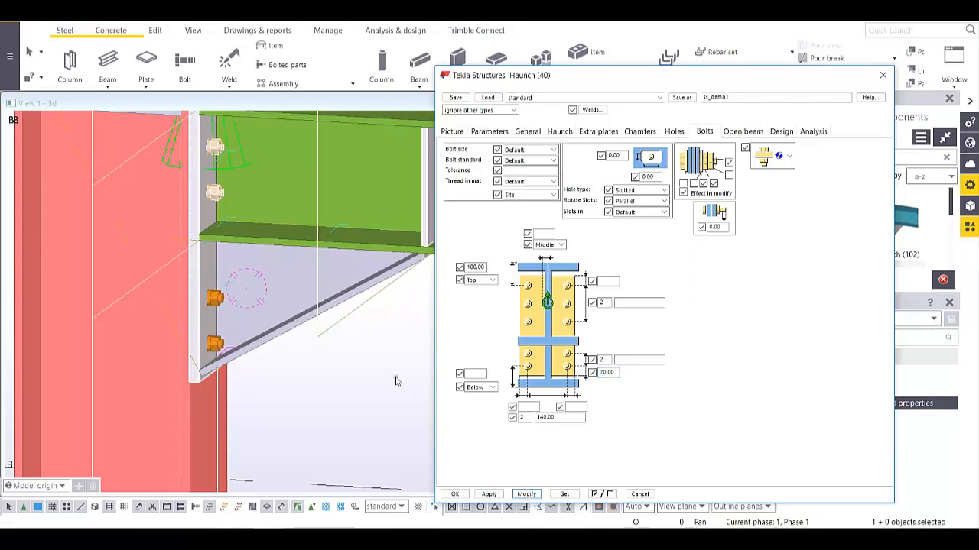
left_click(882, 76)
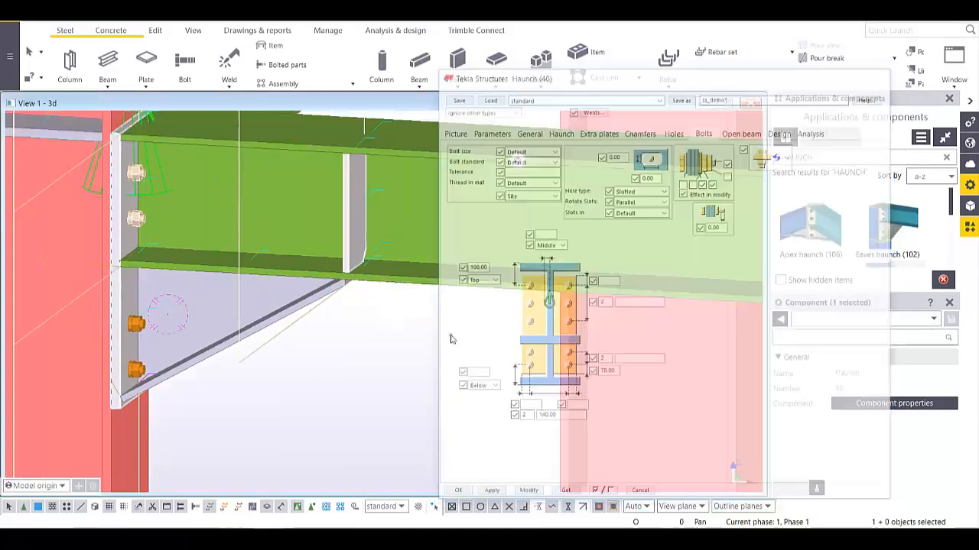
- Turn the model to a level elevation view and box-select every part of the frame
scroll(526, 343, "down", 3)
scroll(526, 344, "down", 5)
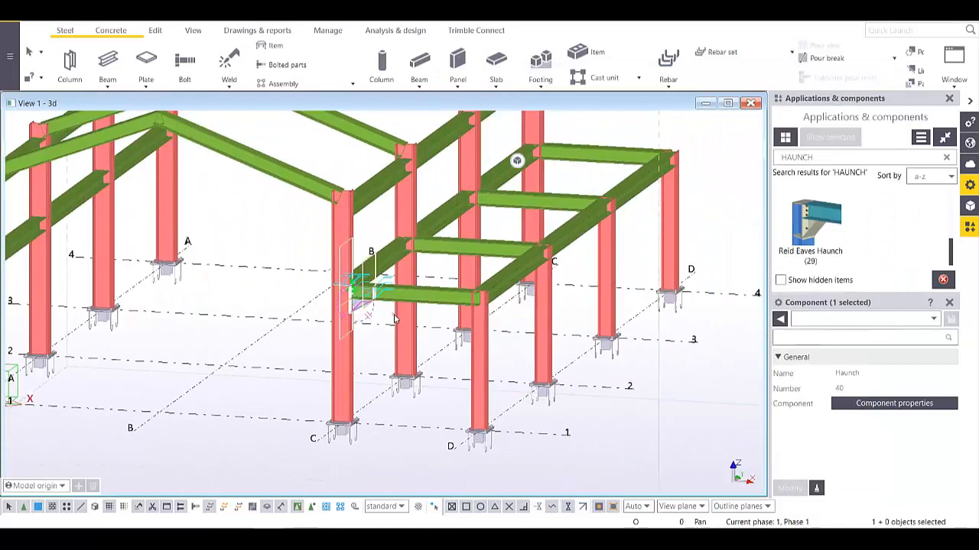
middle_click_drag(443, 341, 587, 383, "ctrl")
scroll(539, 378, "down", 2)
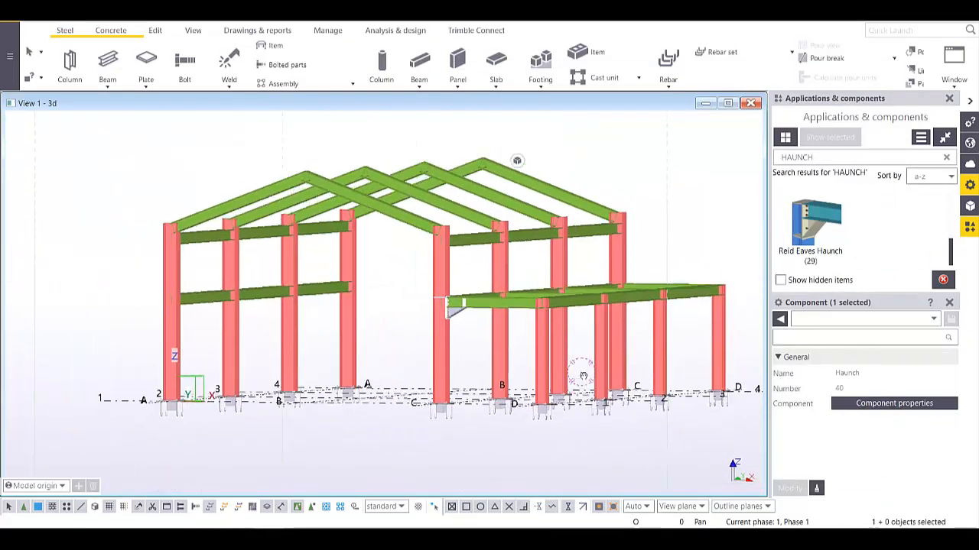
middle_click_drag(644, 345, 599, 339)
left_click_drag(709, 136, 77, 336)
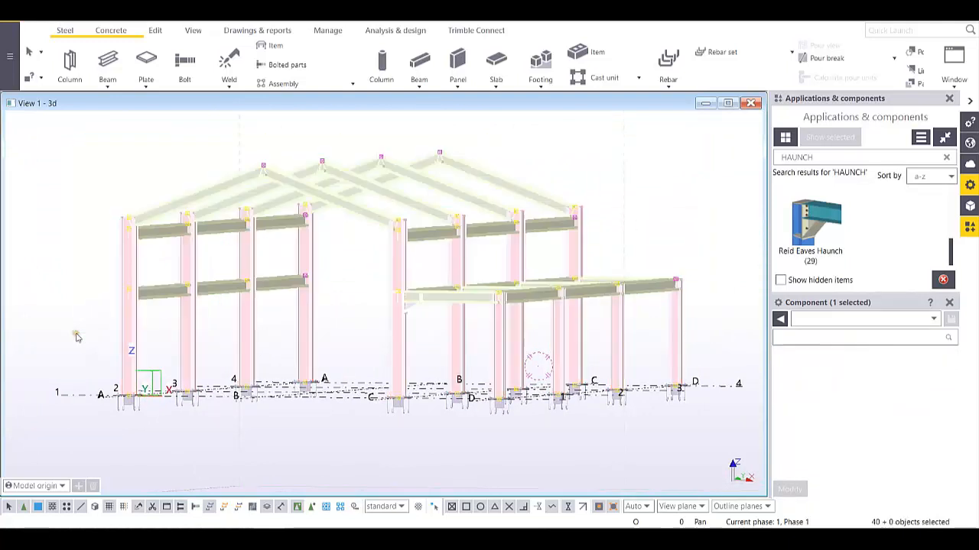
- Include components in the selection, reselect the whole frame with its connections, and run Clash Check
right_click(367, 214)
left_click(307, 510)
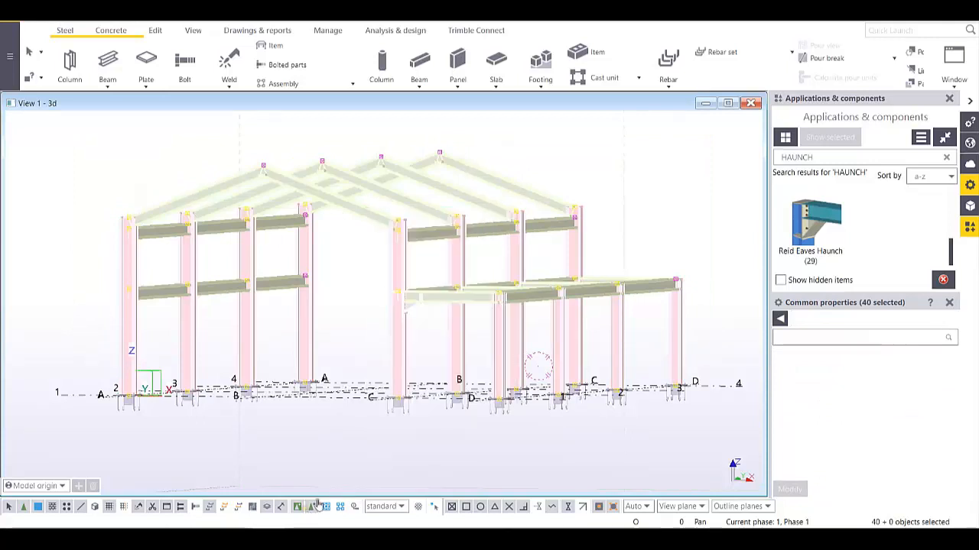
left_click_drag(716, 128, 97, 354)
right_click(463, 292)
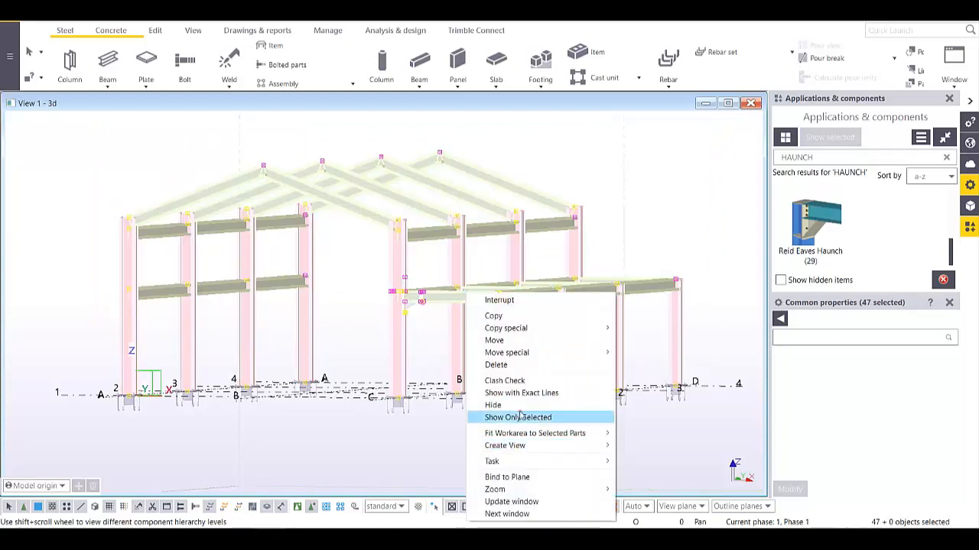
left_click(508, 380)
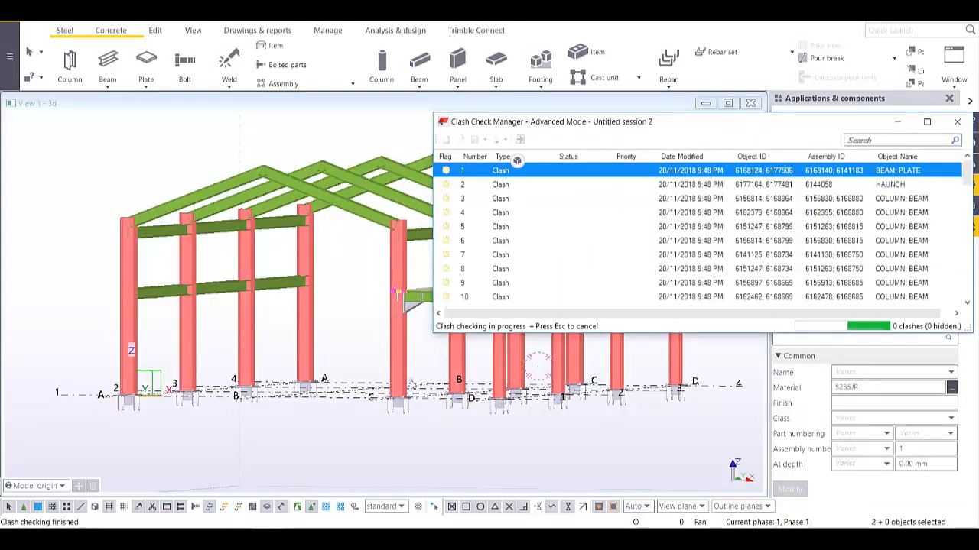
- Show only the selected parts with the rest transparent, and deselect the beam
middle_click_drag(296, 387, 294, 391)
scroll(287, 309, "up", 6)
middle_click_drag(300, 296, 319, 346, "ctrl")
scroll(333, 362, "down", 10)
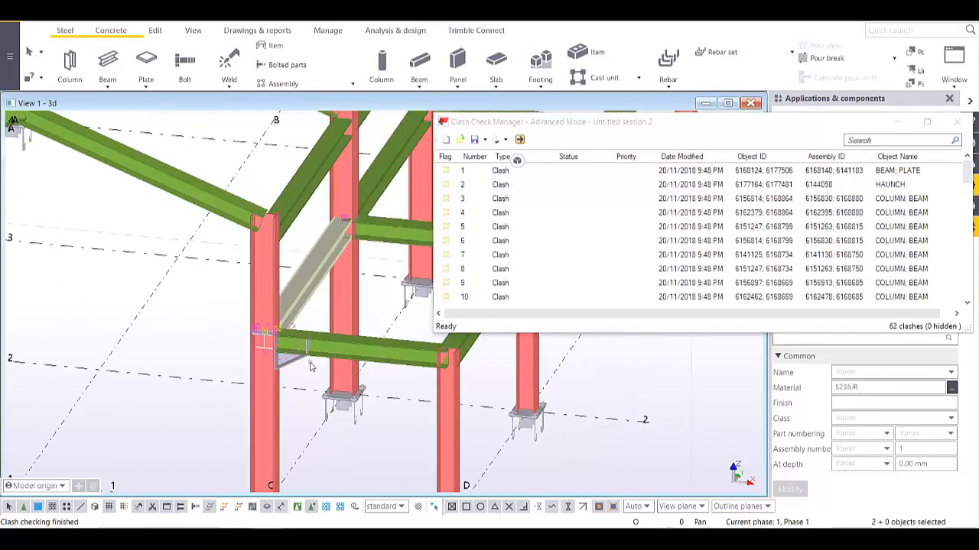
middle_click_drag(529, 396, 509, 407)
key("ctrl+5")
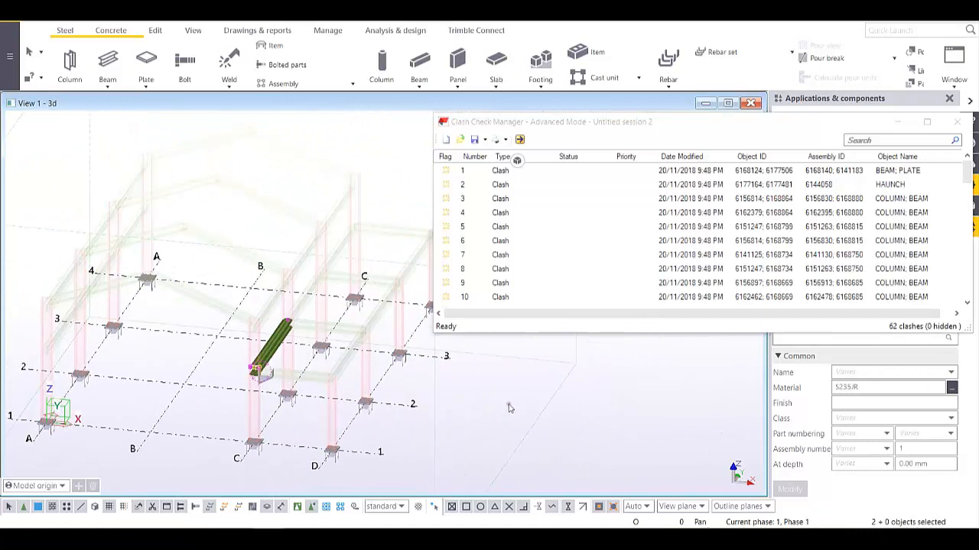
left_click(507, 403)
- Locate clash 2 (haunch) and clash 3 (column–beam) in the model
left_click(746, 186)
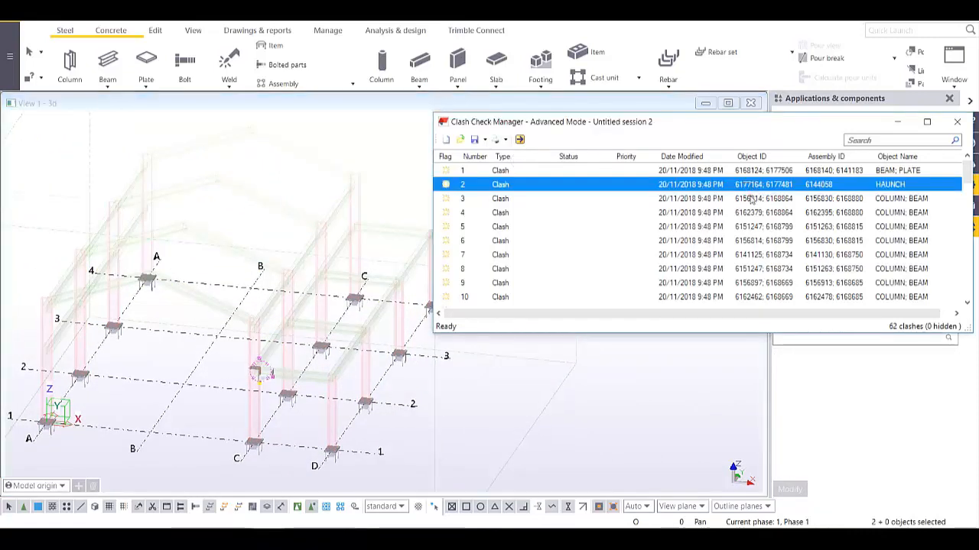
left_click(732, 198)
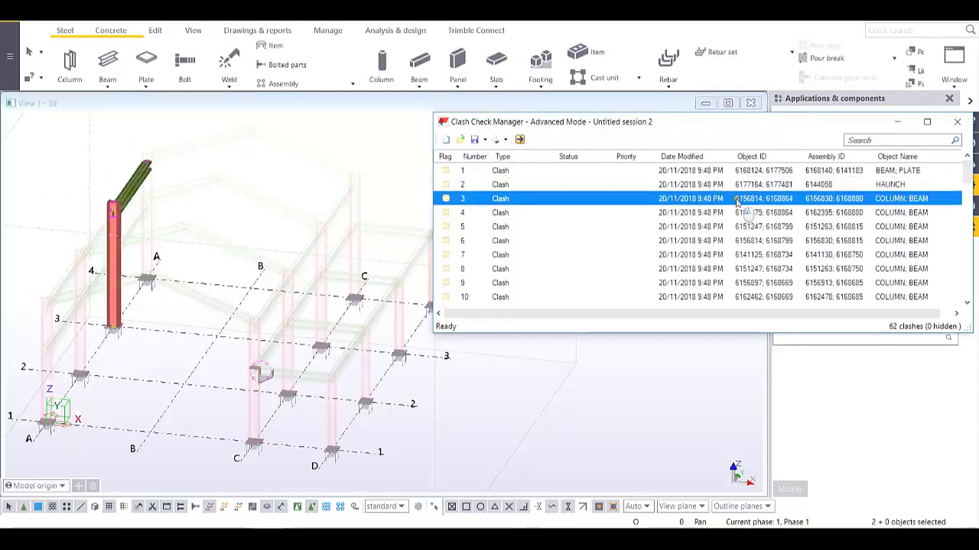
middle_click_drag(143, 234, 328, 281)
scroll(329, 278, "up", 6)
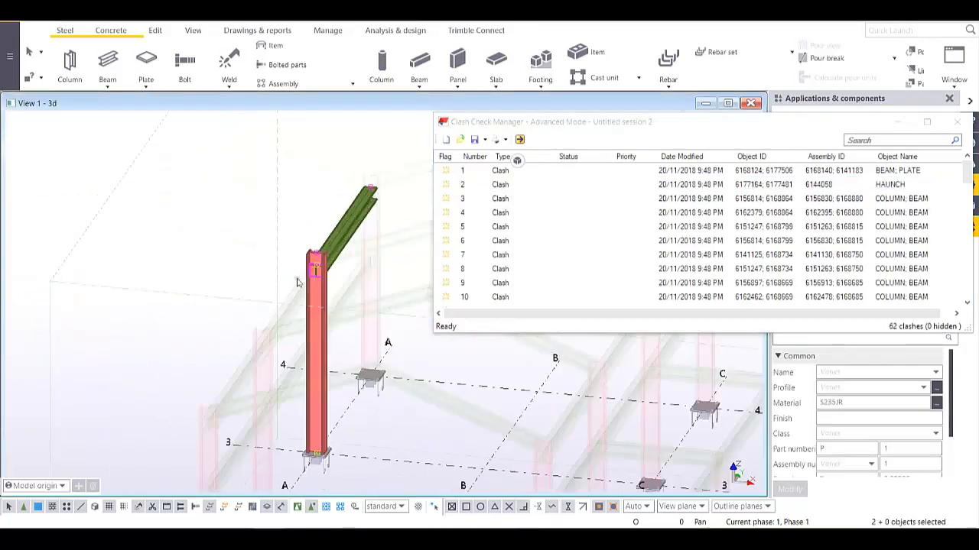
scroll(324, 273, "down", 4)
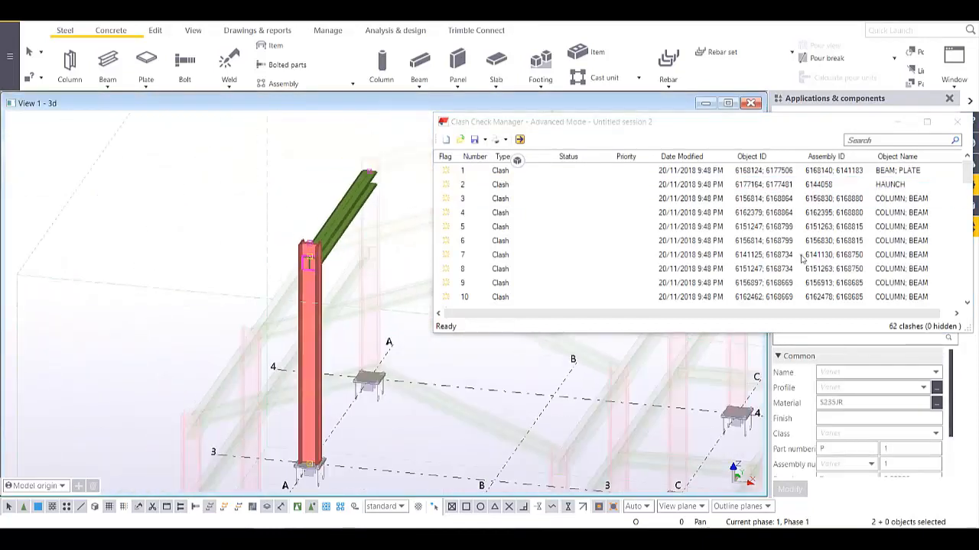
- Step through clashes 6, 9, 17, 18 and 27 in the Clash Check Manager
left_click(799, 243)
left_click_drag(379, 246, 286, 212)
scroll(286, 212, "down", 2)
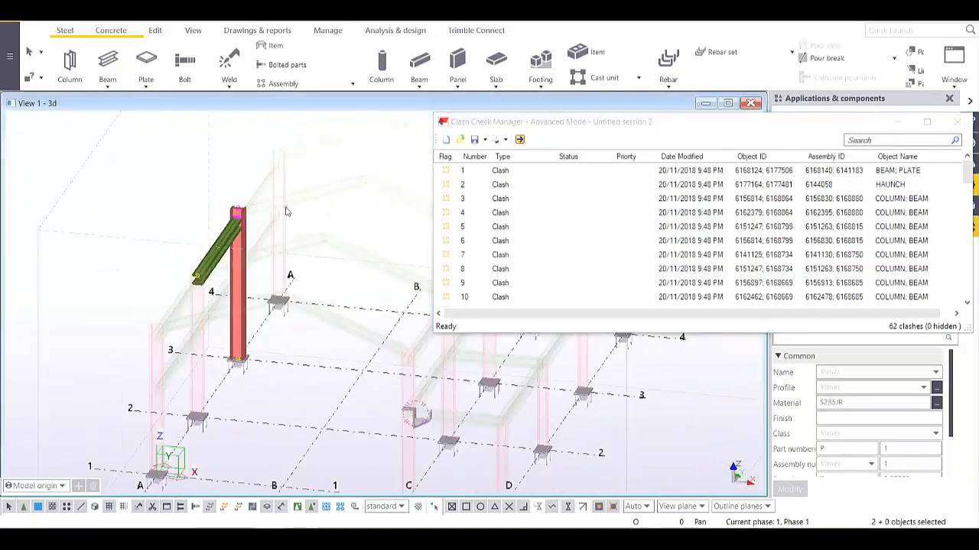
left_click(772, 283)
scroll(773, 283, "down", 3)
left_click(774, 268)
left_click(771, 283)
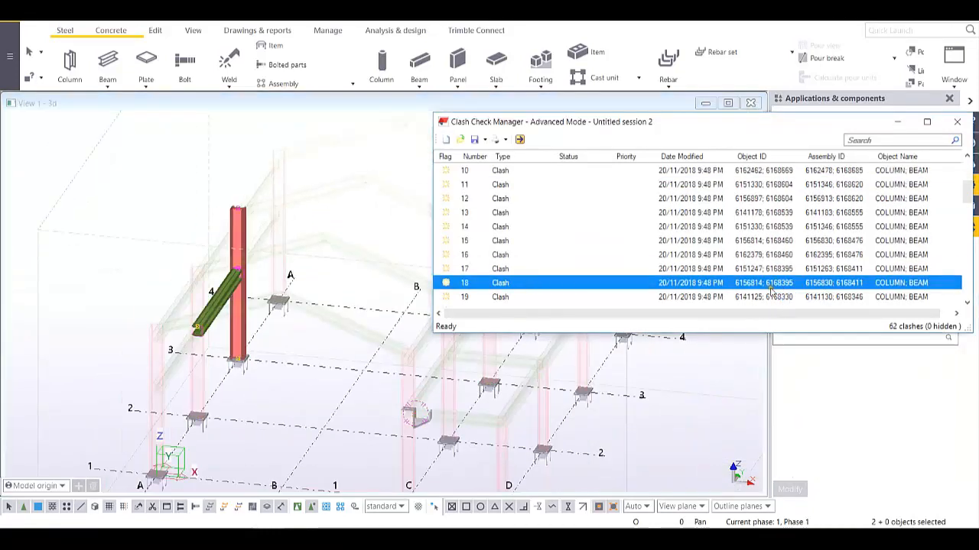
scroll(765, 283, "down", 3)
left_click(753, 284)
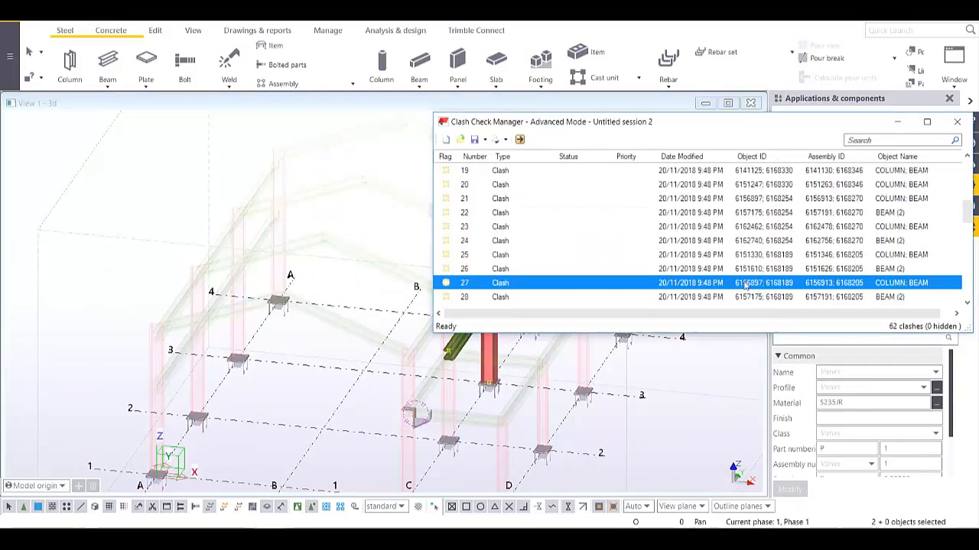
- Inspect the clash 27 column–beam joint near grid C, then reselect clash 2, the haunch clash
middle_click_drag(458, 372, 306, 353)
scroll(338, 289, "up", 4)
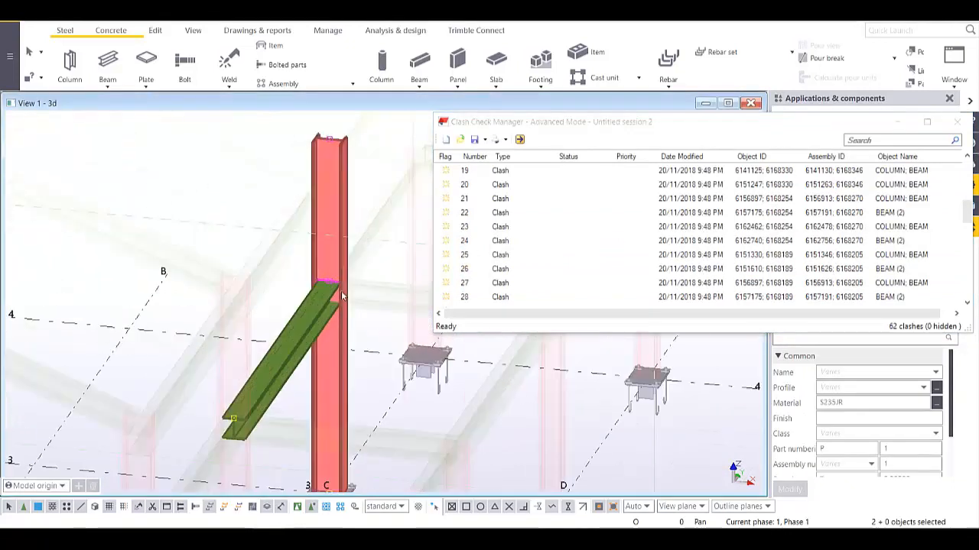
middle_click_drag(341, 290, 314, 288, "ctrl")
scroll(312, 287, "down", 2)
scroll(313, 287, "up", 3)
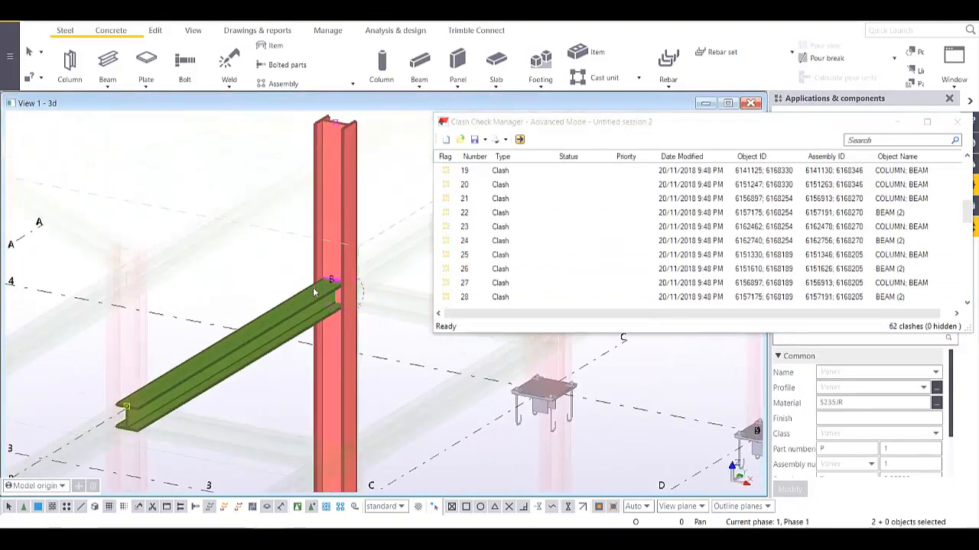
scroll(356, 305, "down", 1)
scroll(355, 306, "down", 4)
middle_click_drag(331, 346, 396, 338)
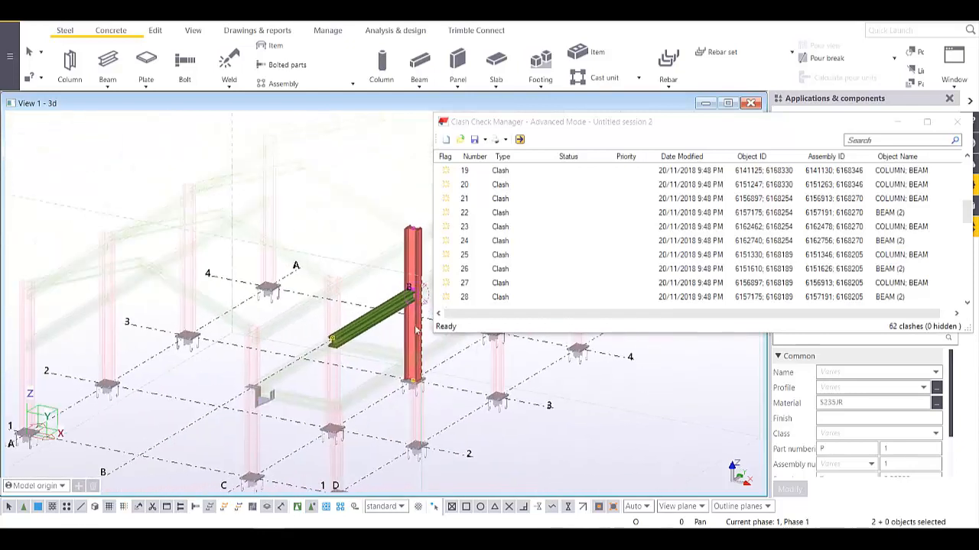
middle_click_drag(305, 399, 347, 367)
scroll(829, 237, "up", 6)
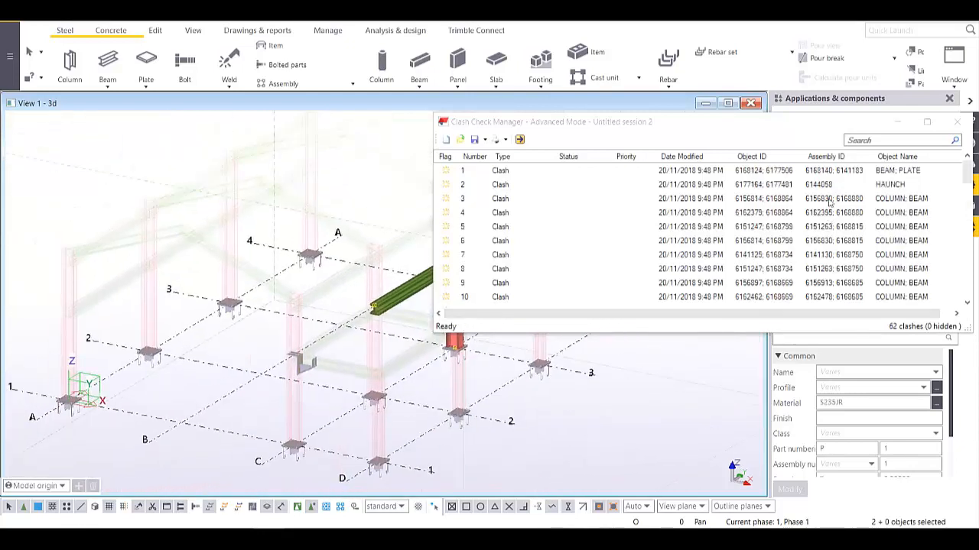
left_click(823, 186)
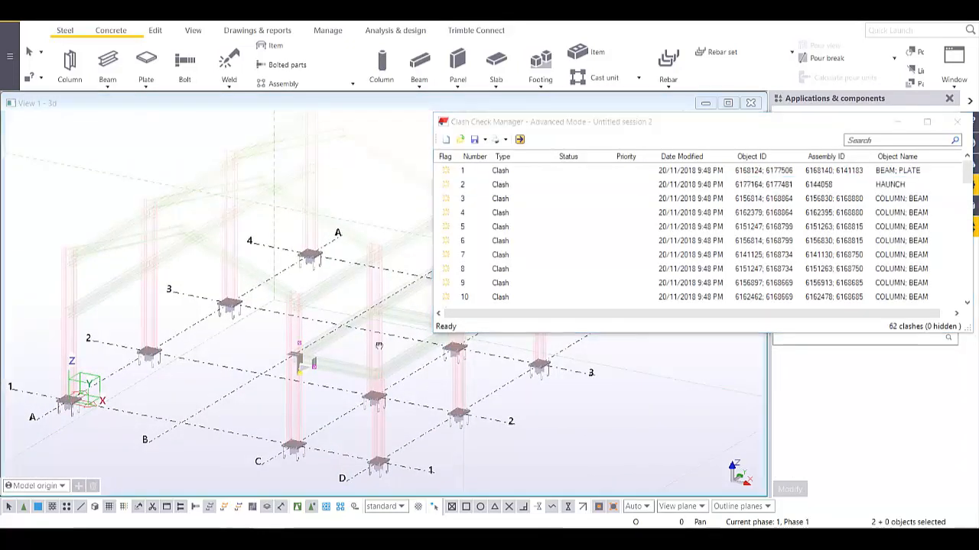
- Zoom into the haunch, move the clash list aside, and orbit to view the end-plate bolts
middle_click_drag(315, 380, 396, 329)
scroll(396, 329, "up", 2)
scroll(396, 329, "up", 6)
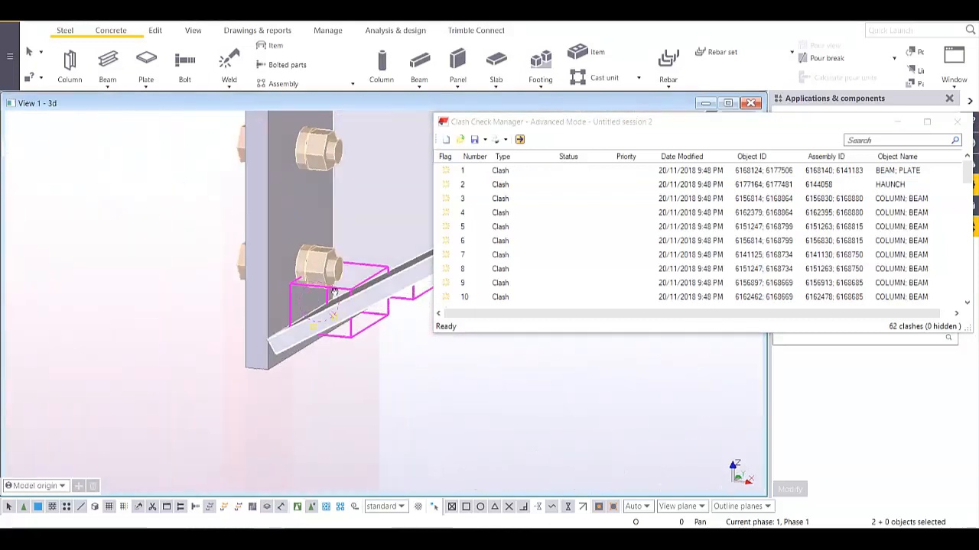
scroll(224, 277, "up", 3)
scroll(335, 324, "down", 4)
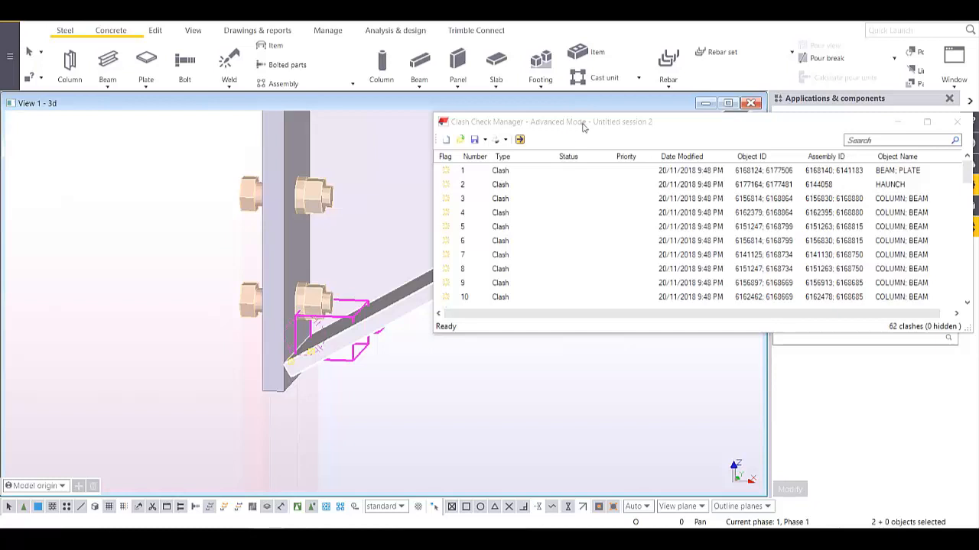
left_click_drag(583, 128, 601, 224)
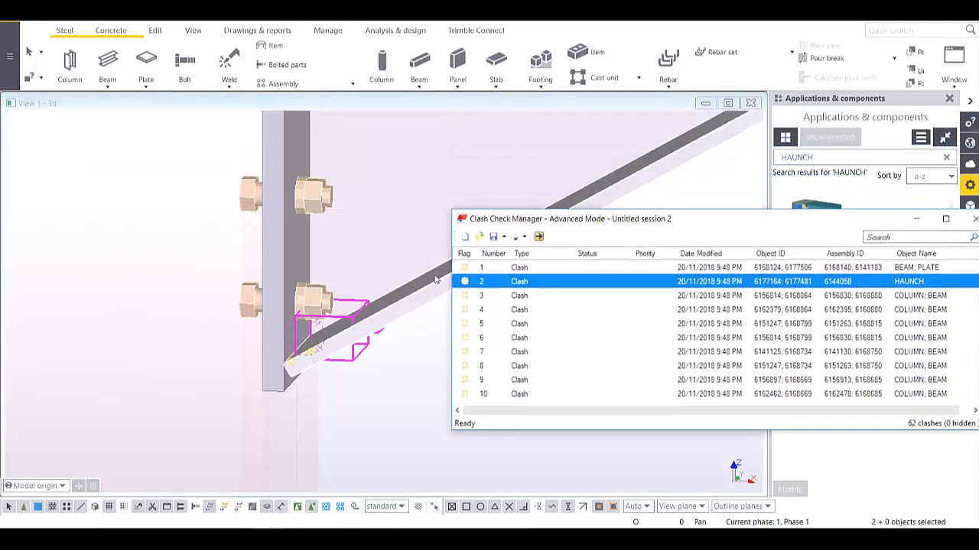
middle_click_drag(383, 291, 342, 221)
scroll(261, 277, "up", 4)
scroll(261, 277, "down", 1)
scroll(261, 277, "up", 1)
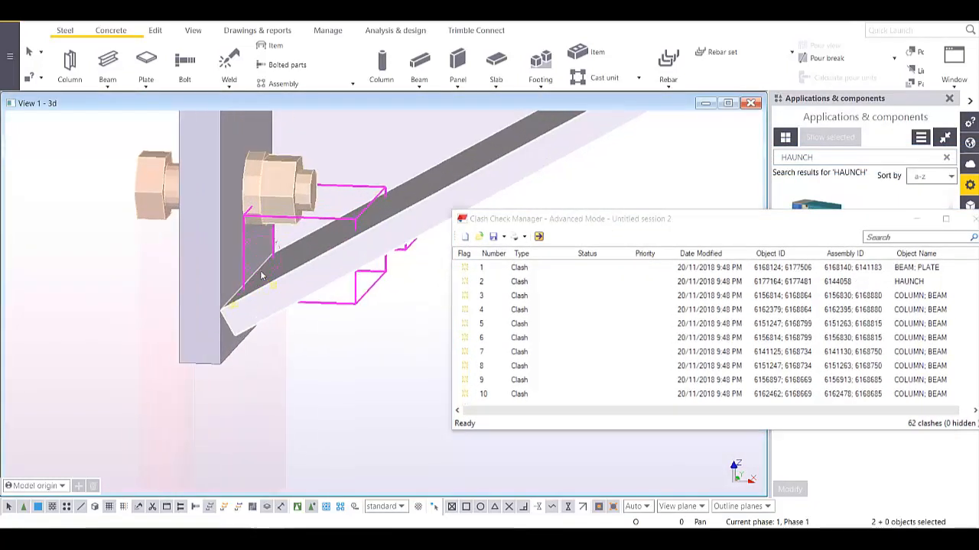
scroll(261, 275, "down", 3)
middle_click_drag(260, 274, 241, 265, "ctrl")
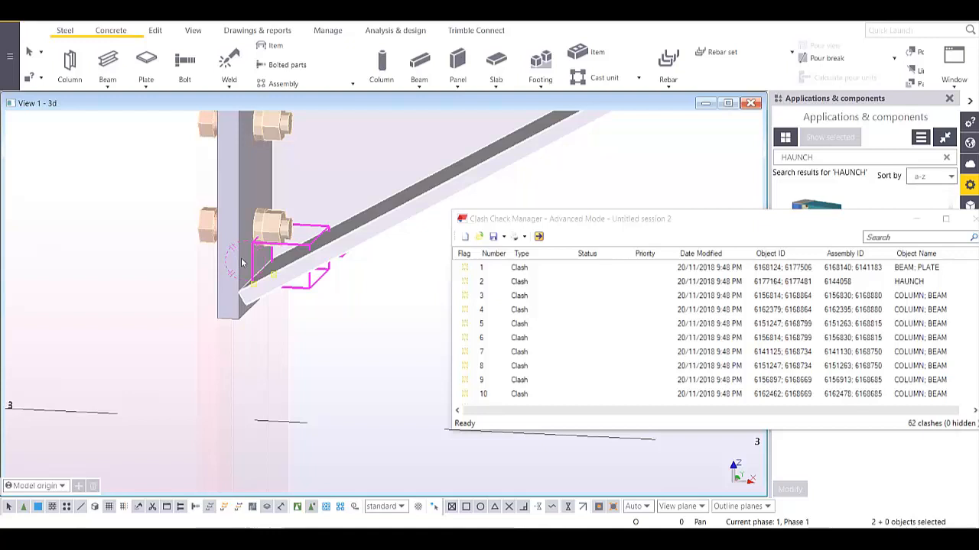
- Inspect the clash and select only the bolt clashing with the haunch plate
scroll(341, 212, "down", 5)
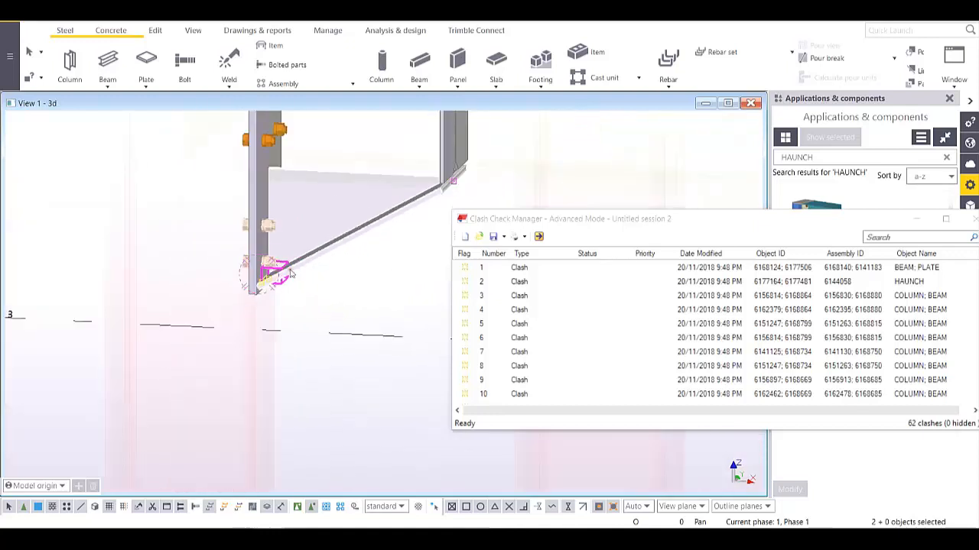
scroll(280, 283, "up", 2)
scroll(280, 283, "up", 5)
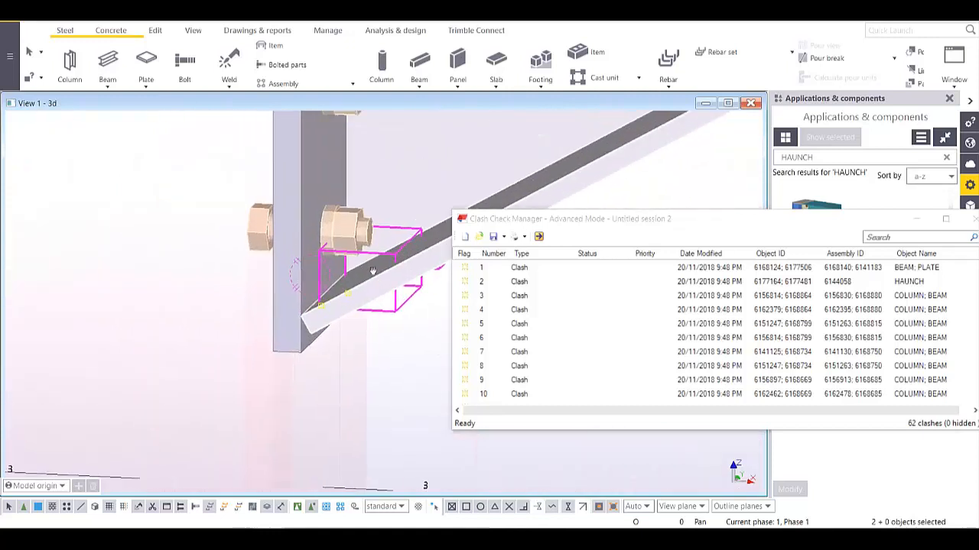
scroll(343, 239, "down", 4)
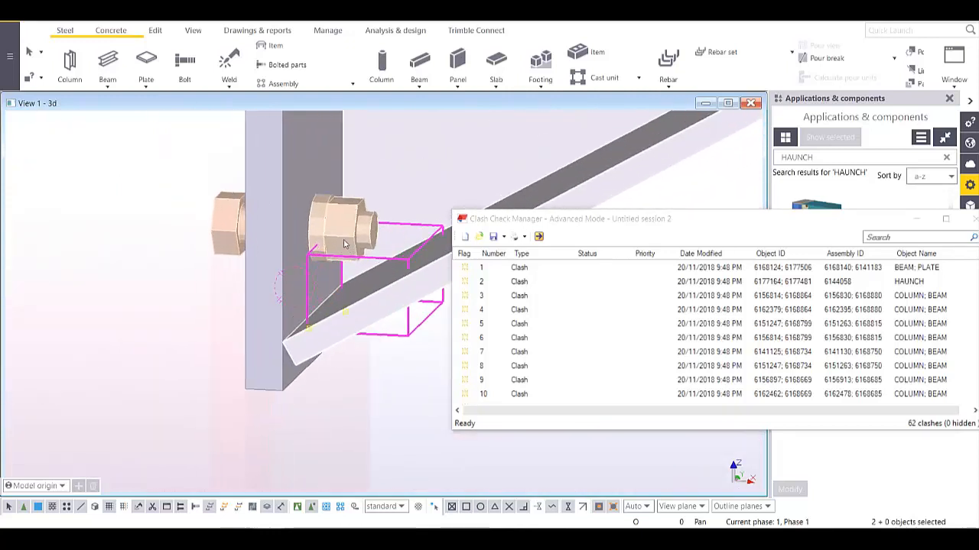
scroll(344, 241, "up", 3)
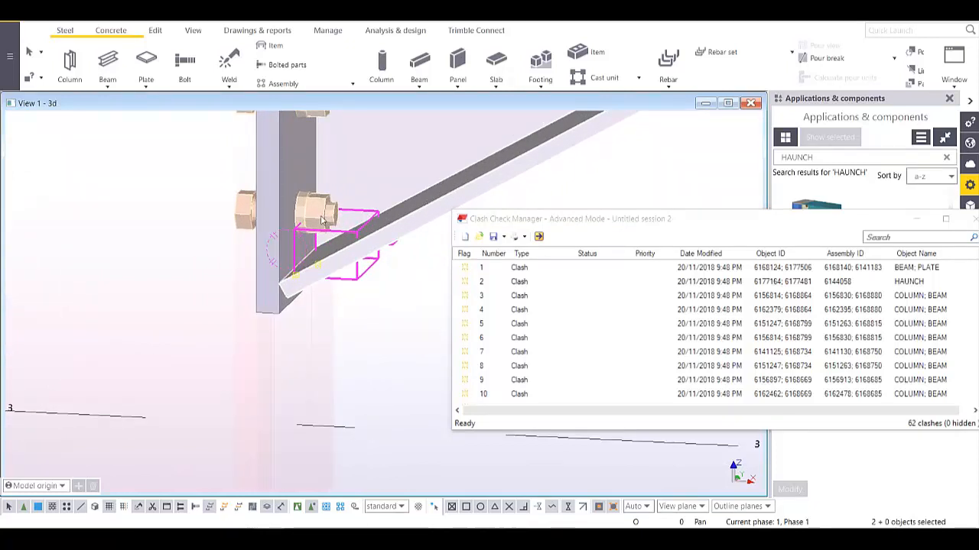
left_click(258, 219)
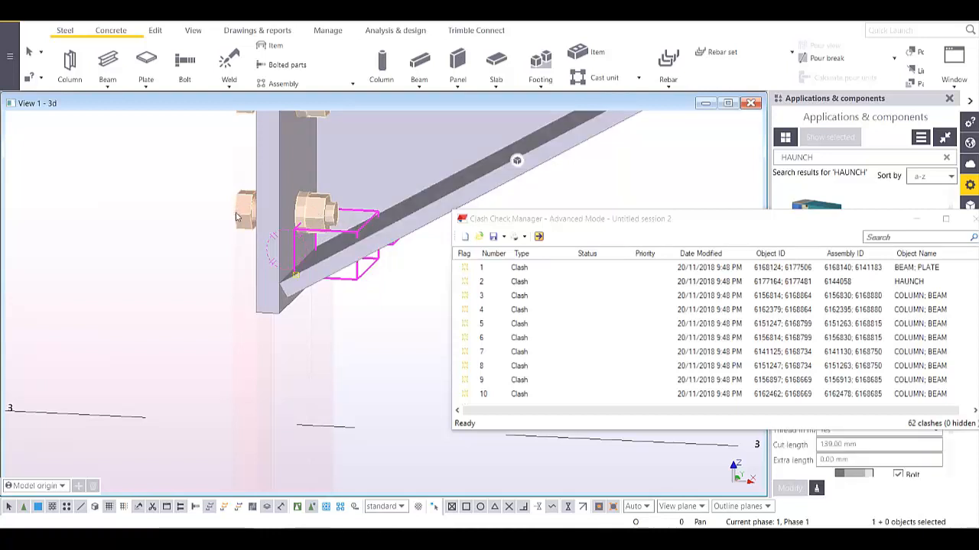
- Move the Clash Check Manager aside and close it, prompting to save the session
middle_click_drag(405, 370, 344, 360)
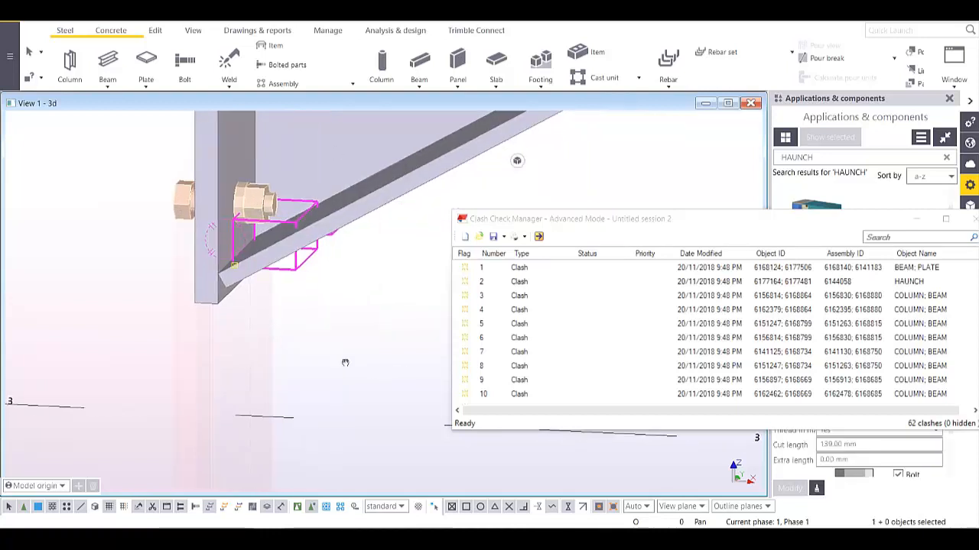
scroll(344, 359, "down", 4)
scroll(289, 257, "up", 3)
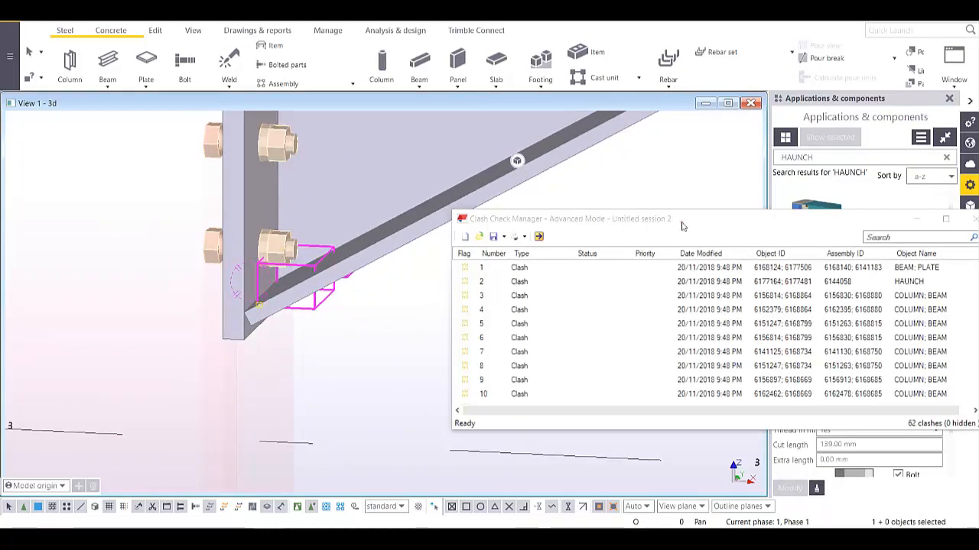
left_click_drag(683, 226, 559, 314)
left_click(852, 306)
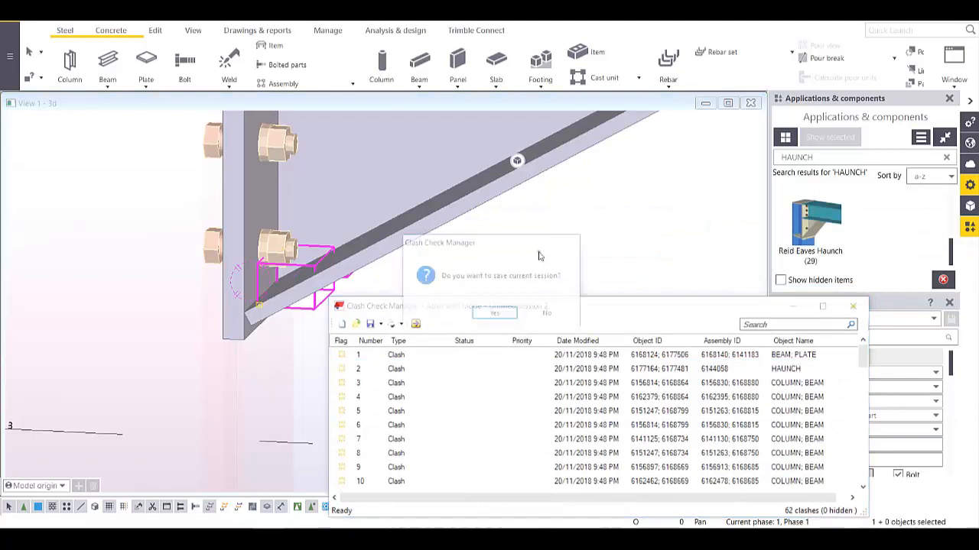
- Discard the clash session without saving and reselect the lower haunch bolt group
left_click(547, 313)
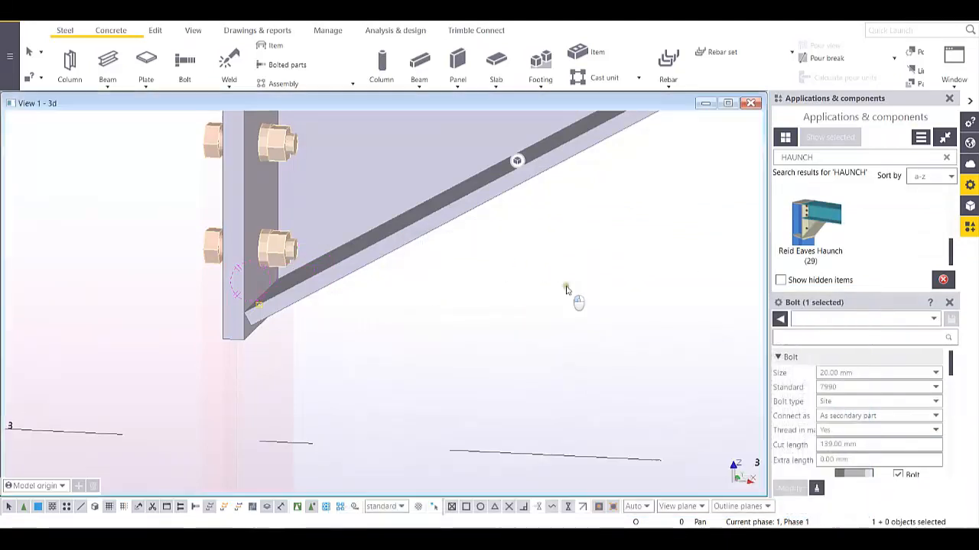
left_click(566, 287)
left_click(282, 257)
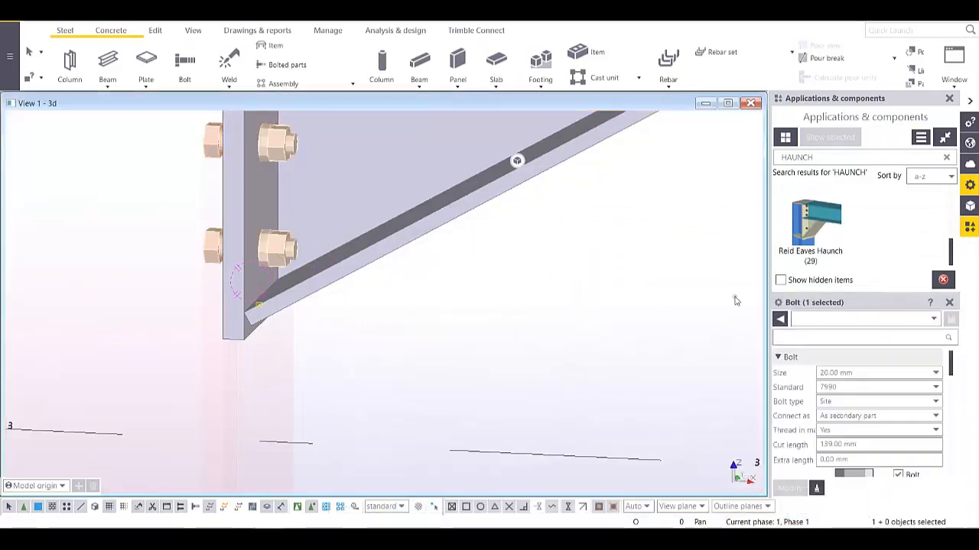
left_click(949, 99)
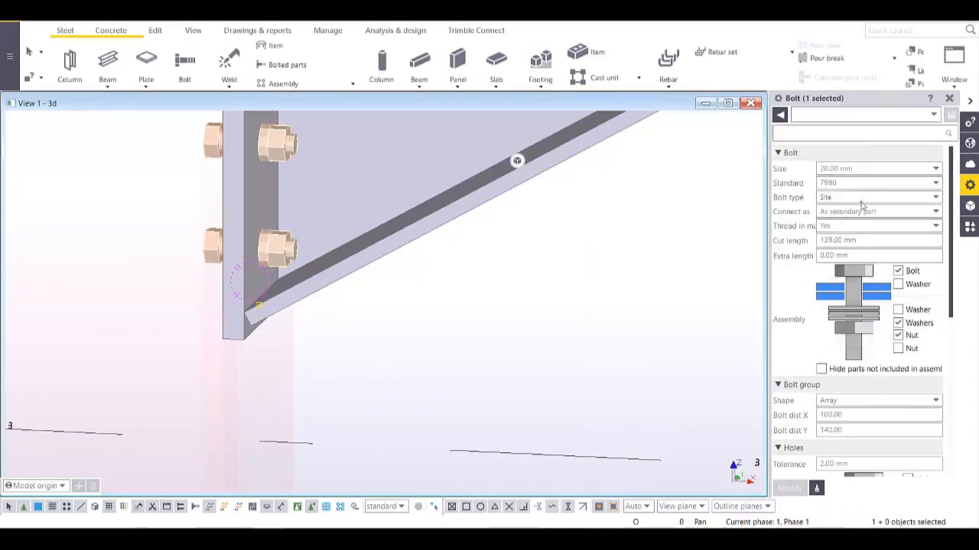
- Change the bolts' position rotation from Front to Back and apply the modification
scroll(877, 228, "down", 2)
scroll(877, 232, "down", 2)
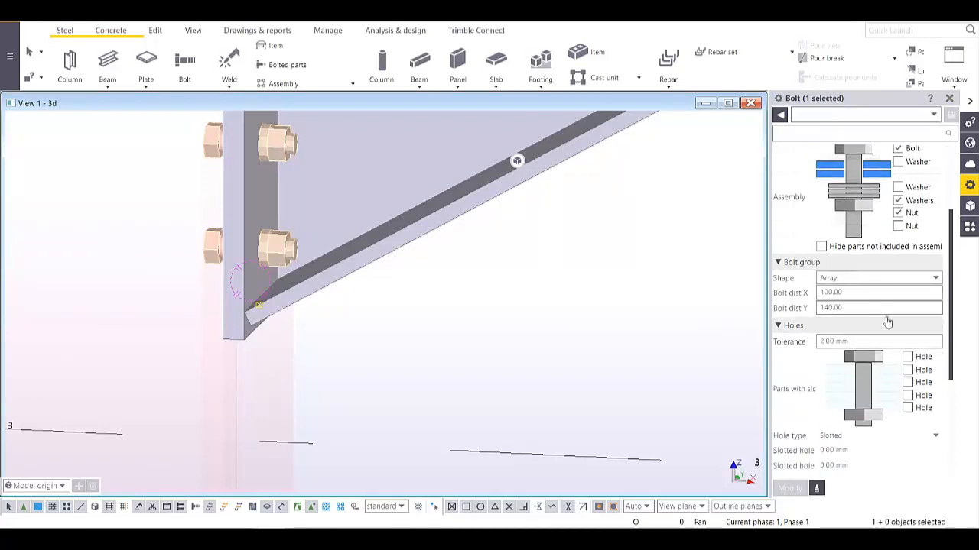
scroll(887, 325, "down", 3)
scroll(887, 328, "down", 2)
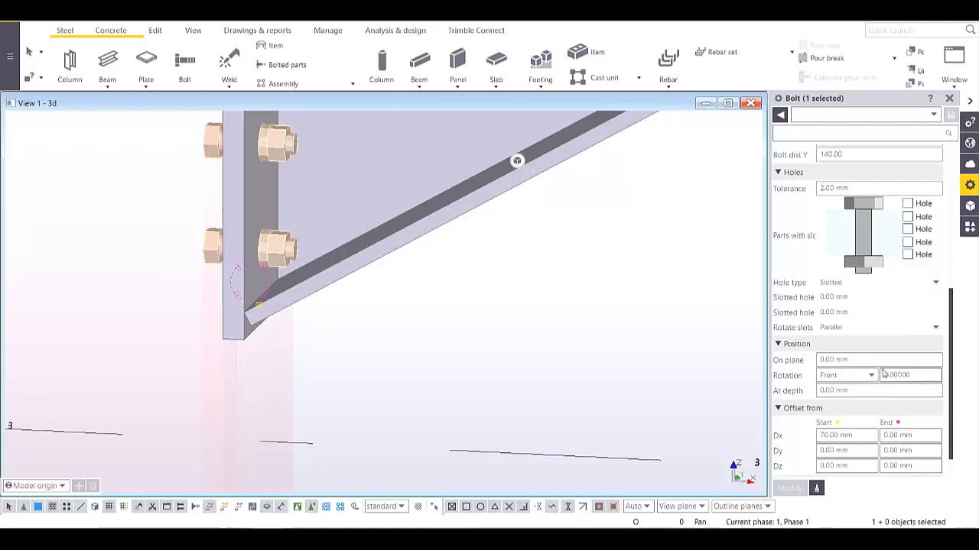
left_click(871, 376)
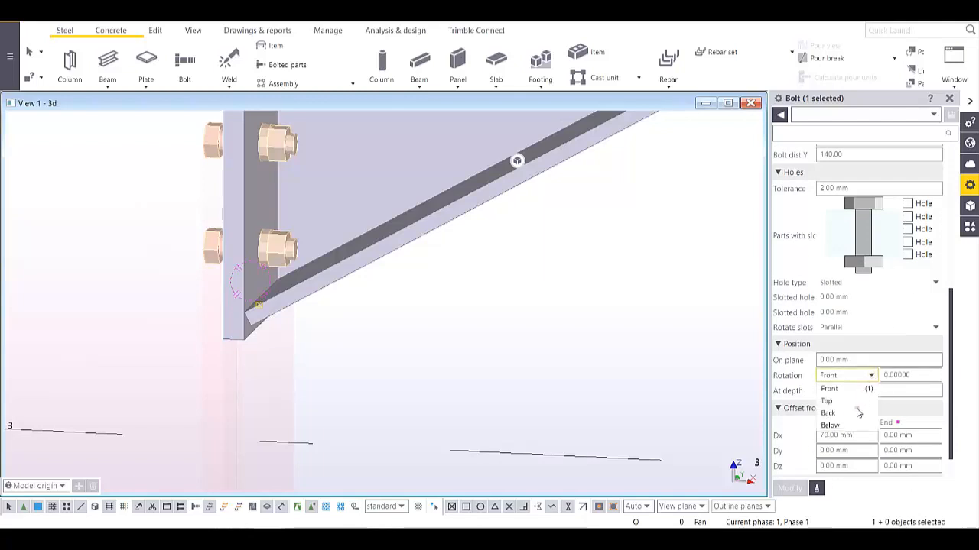
left_click(829, 413)
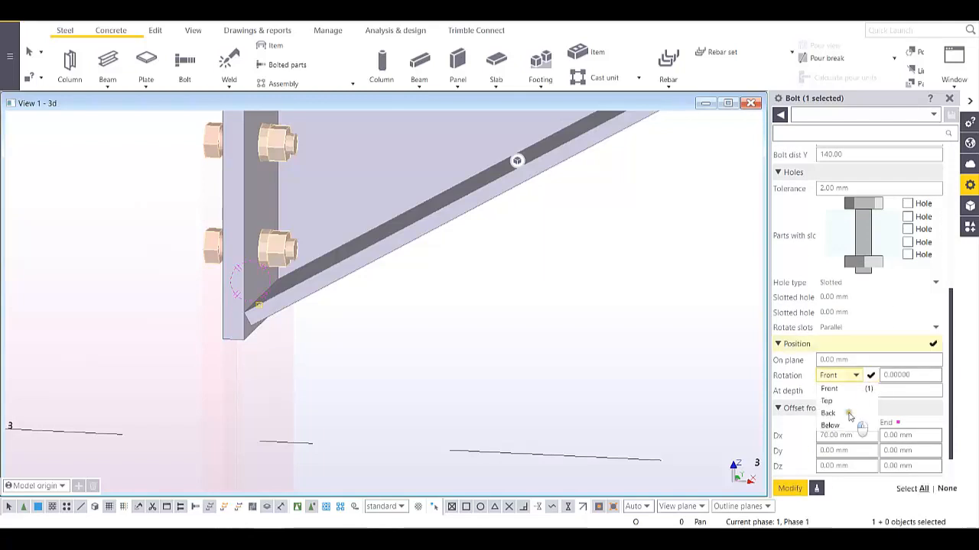
left_click(790, 489)
scroll(383, 264, "up", 5)
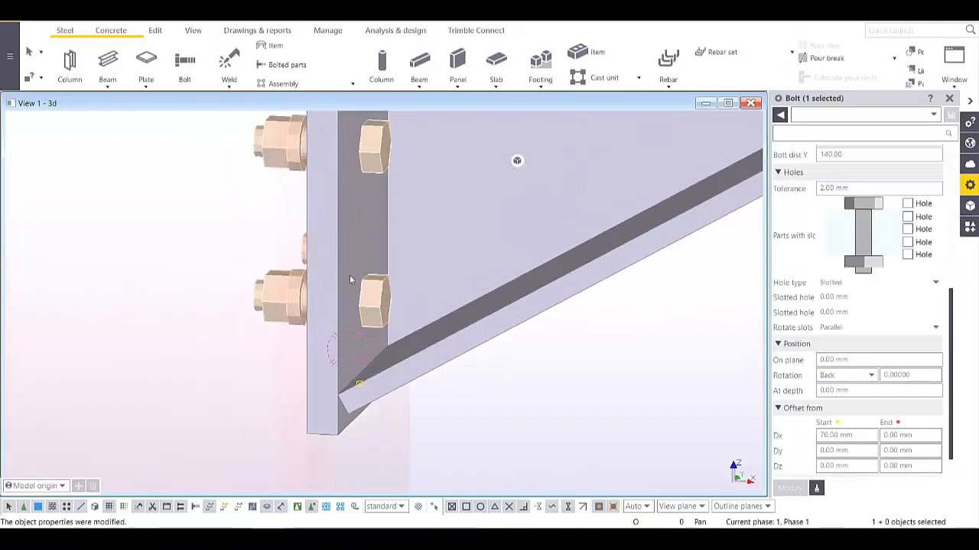
- Zoom, orbit and pan around the haunch bracket to review the flipped bolts
scroll(392, 255, "down", 5)
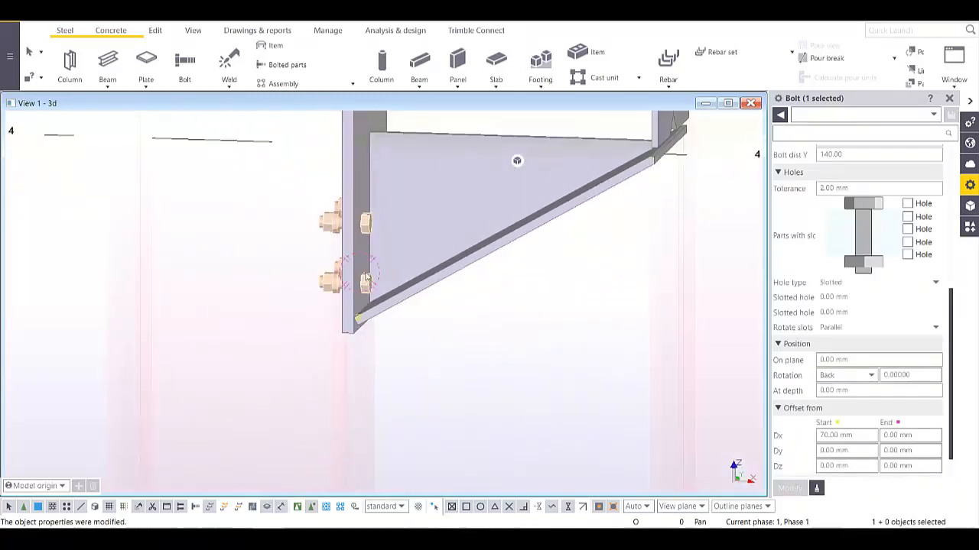
scroll(365, 260, "up", 4)
scroll(405, 287, "down", 1)
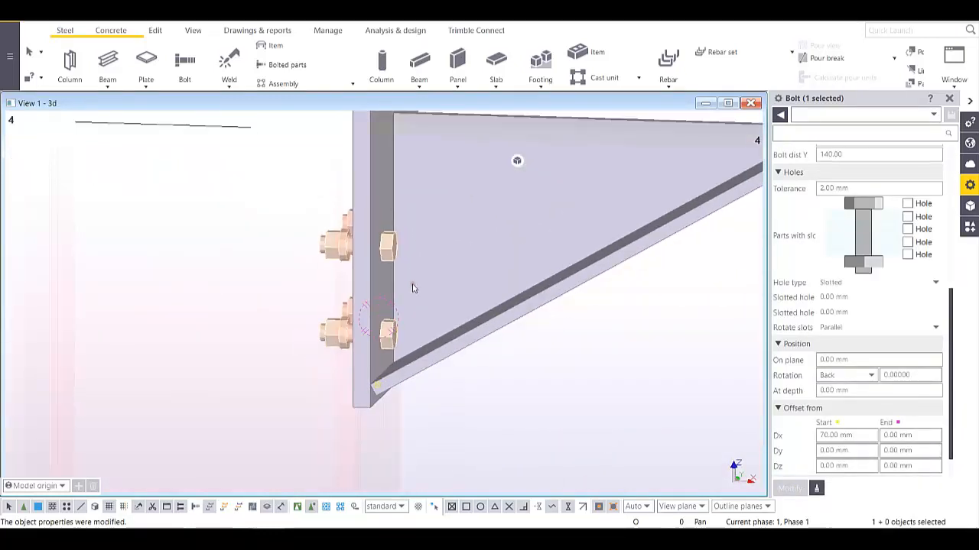
scroll(393, 332, "down", 2)
scroll(393, 329, "up", 2)
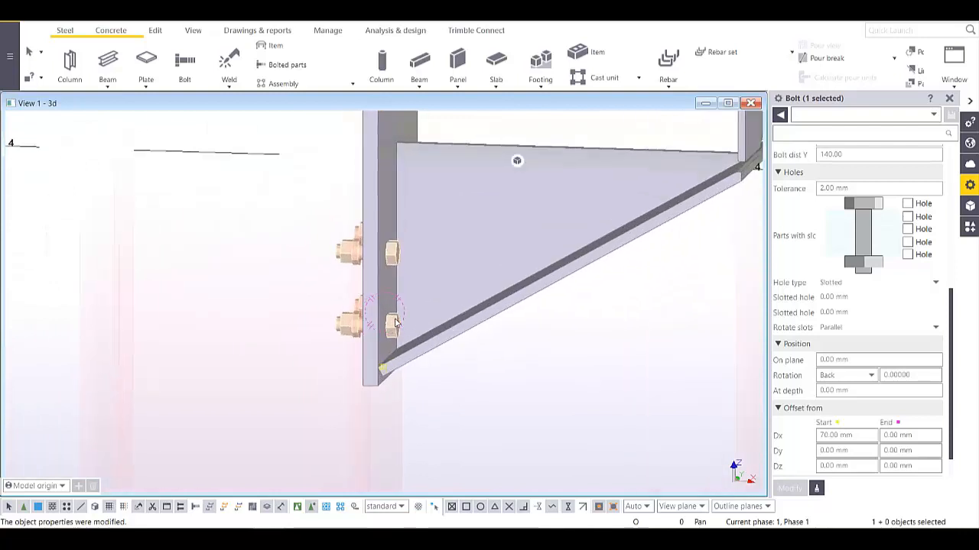
scroll(395, 321, "down", 4)
scroll(396, 315, "down", 5)
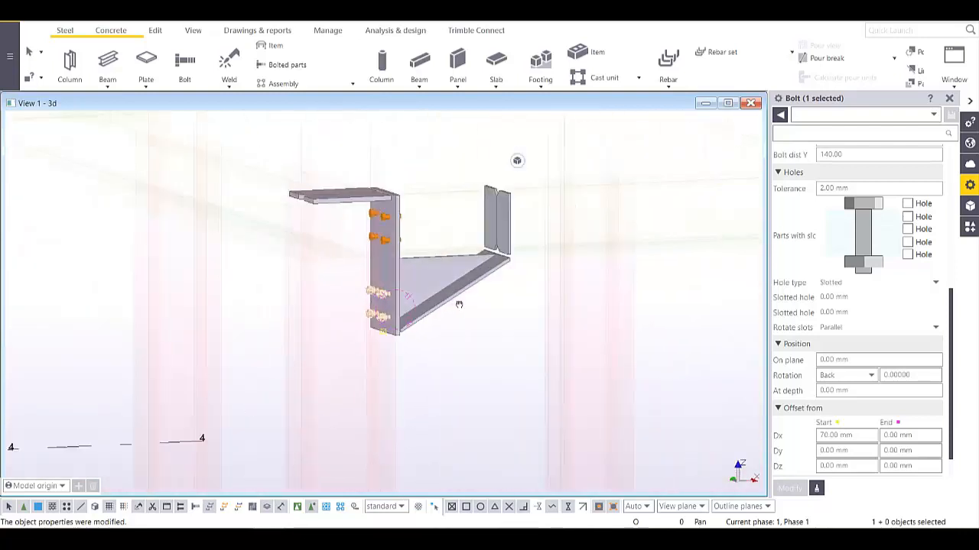
scroll(398, 315, "down", 5)
middle_click_drag(538, 247, 433, 302, "ctrl")
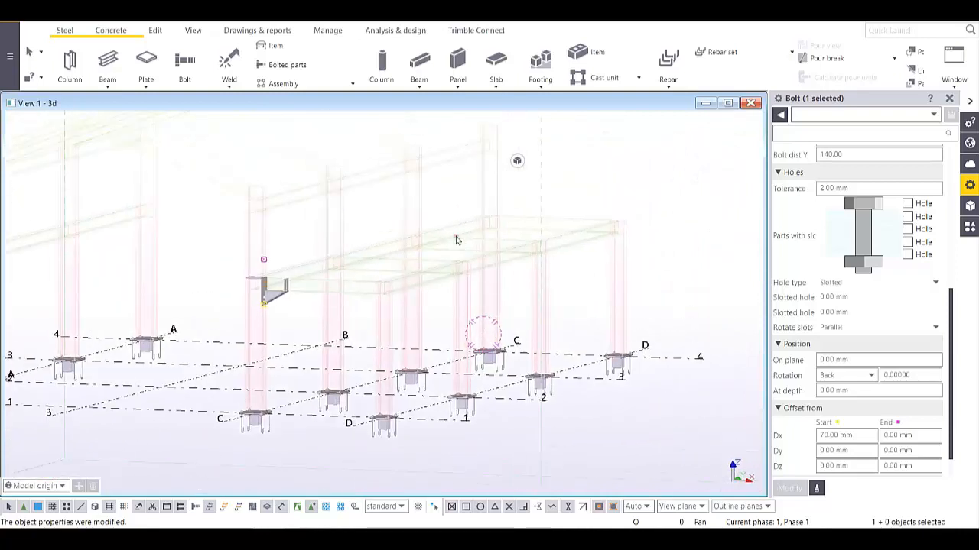
middle_click_drag(443, 218, 507, 282)
scroll(444, 269, "up", 2)
middle_click_drag(313, 389, 448, 258)
scroll(440, 288, "up", 5)
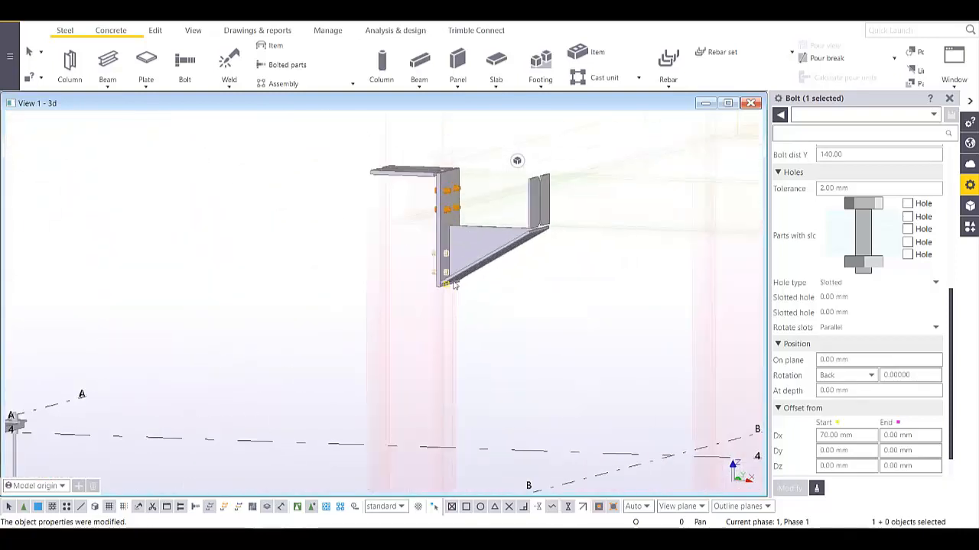
scroll(453, 284, "up", 2)
scroll(426, 262, "down", 8)
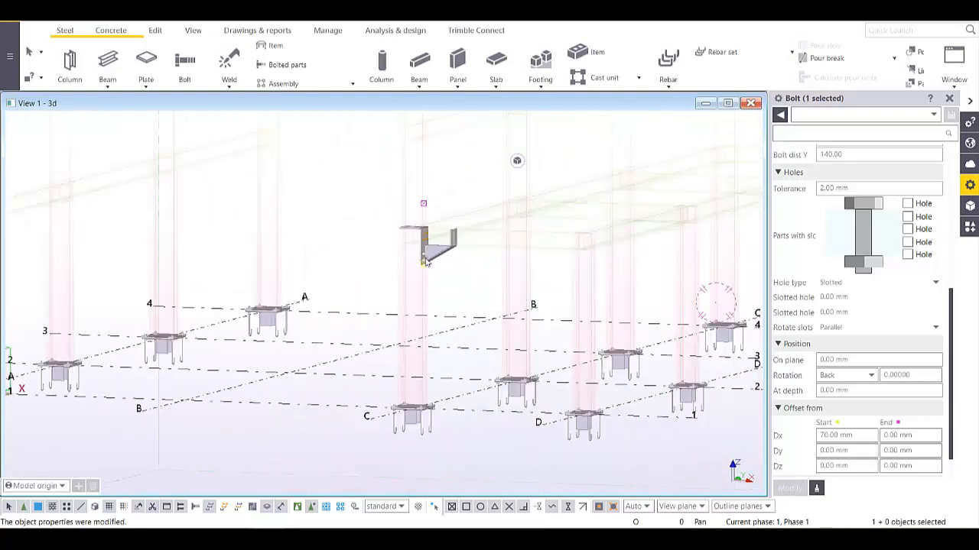
middle_click_drag(463, 246, 473, 293)
left_click(475, 239)
middle_click_drag(475, 240, 433, 315)
scroll(434, 316, "down", 5)
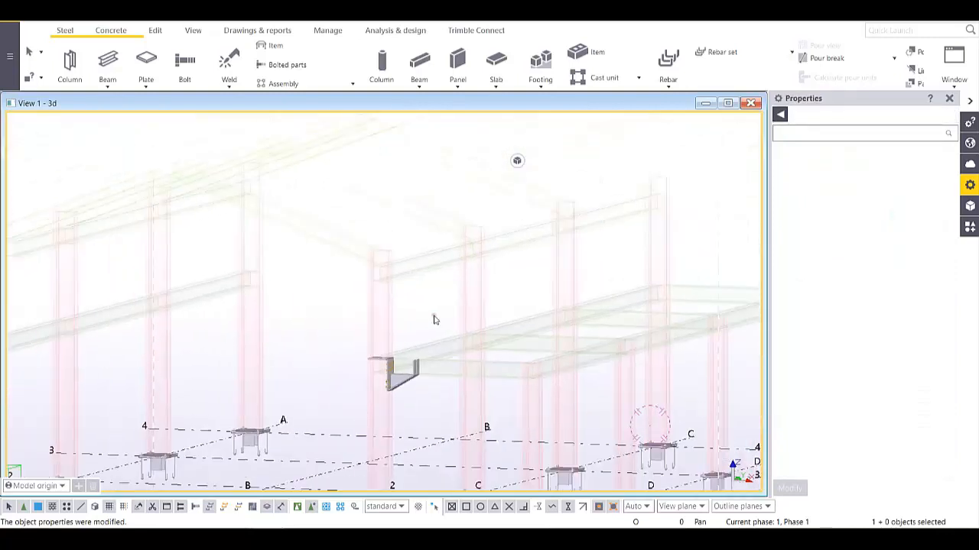
middle_click_drag(581, 244, 557, 232)
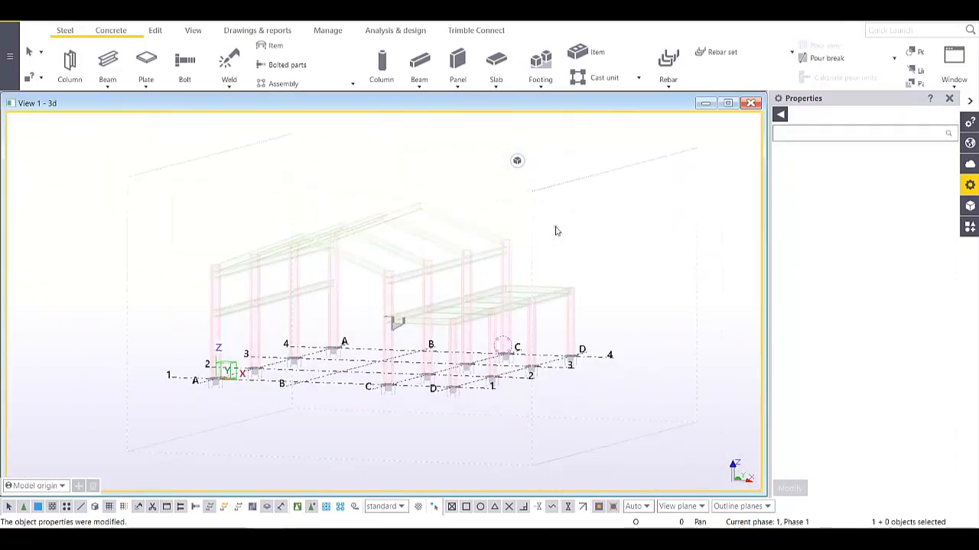
scroll(463, 306, "up", 5)
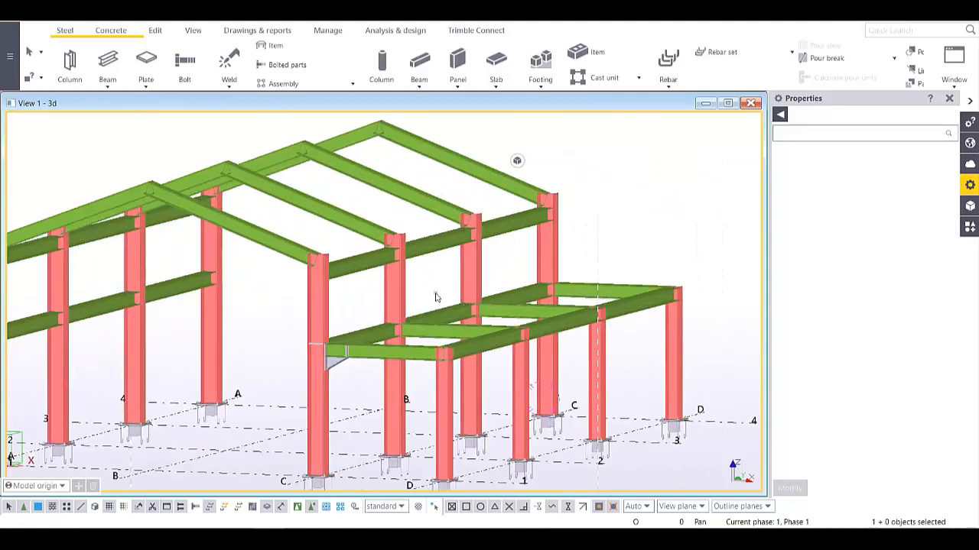
scroll(435, 297, "down", 4)
scroll(402, 386, "up", 6)
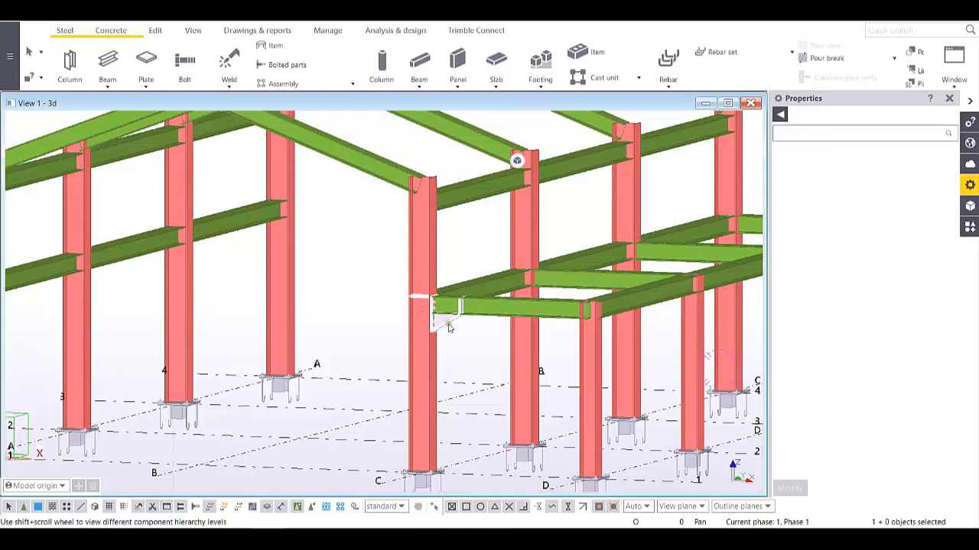
- Clear the selection and window-select all 39 steel frame members
key("Escape")
scroll(454, 328, "down", 5)
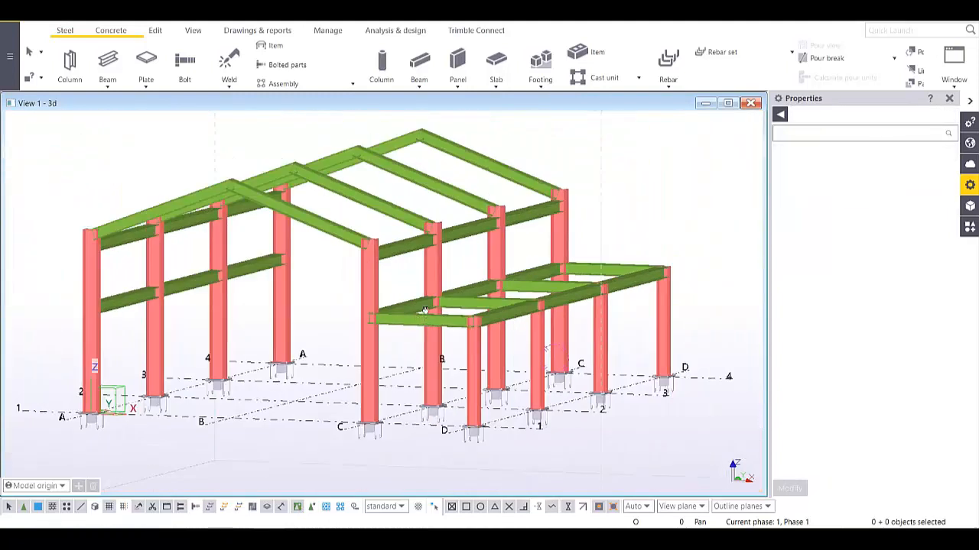
middle_click_drag(424, 309, 485, 304, "ctrl")
left_click_drag(685, 138, 540, 179)
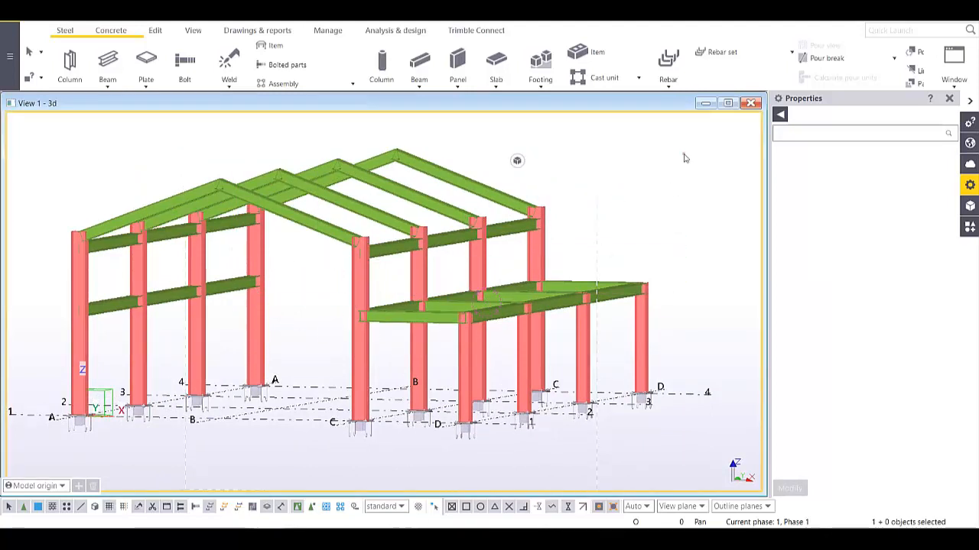
left_click_drag(685, 138, 63, 347)
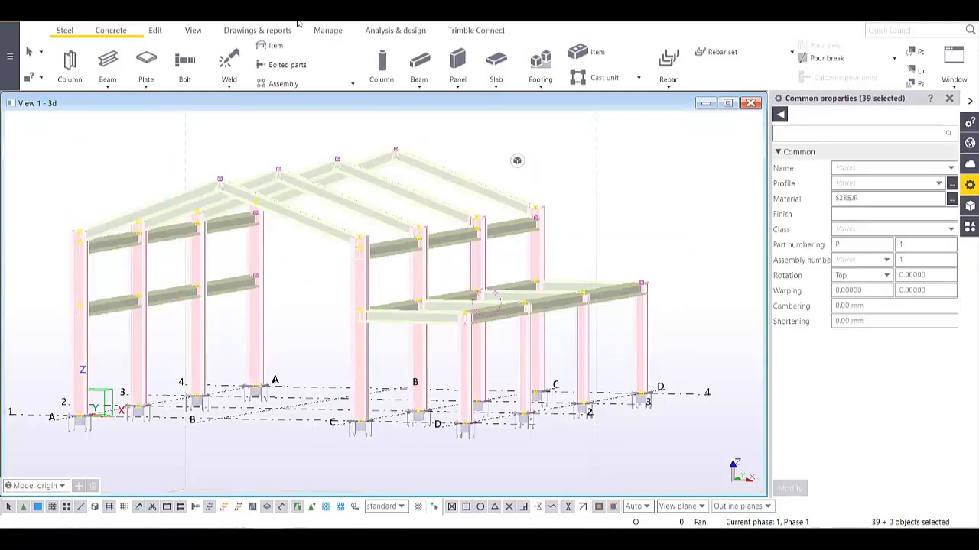
- Start Create AutoConnections from the Edit tab's Components menu
left_click(155, 32)
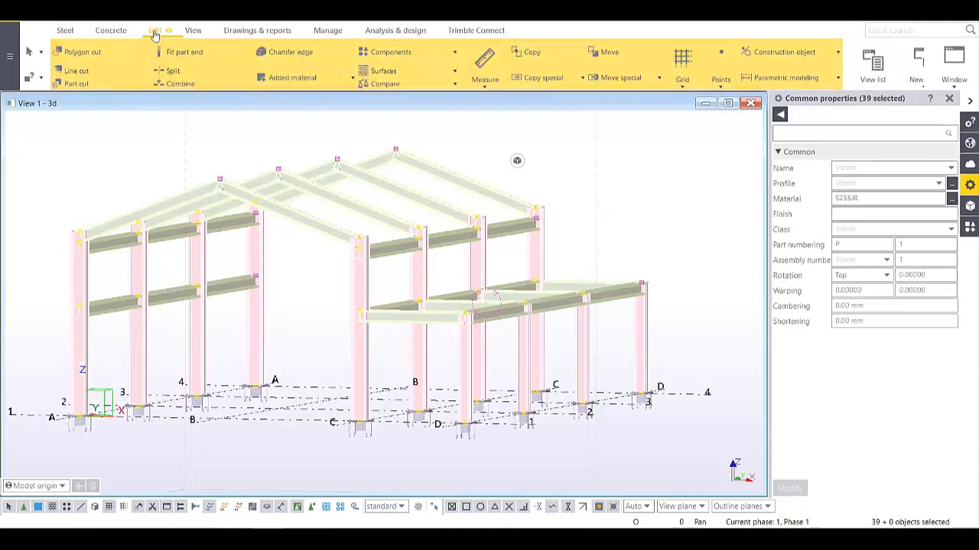
left_click(455, 55)
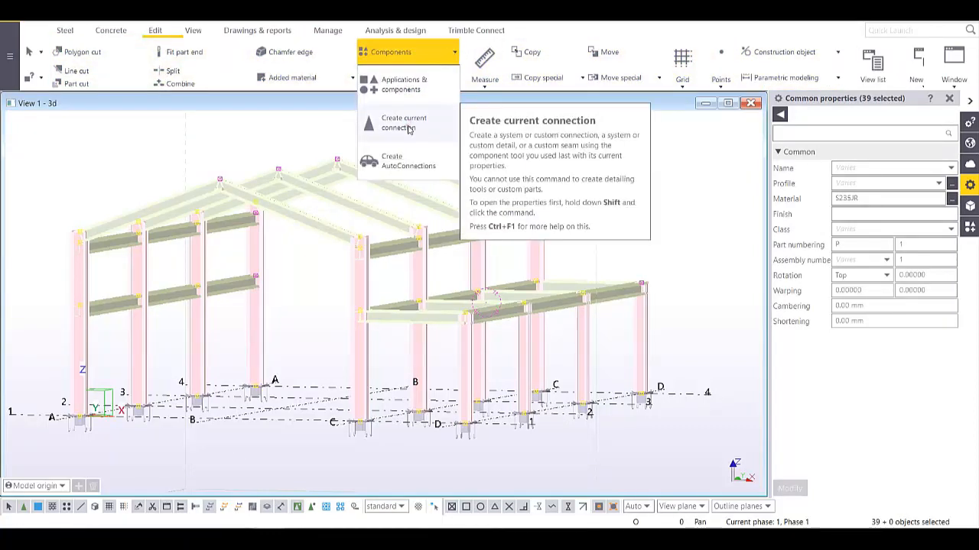
left_click(398, 168)
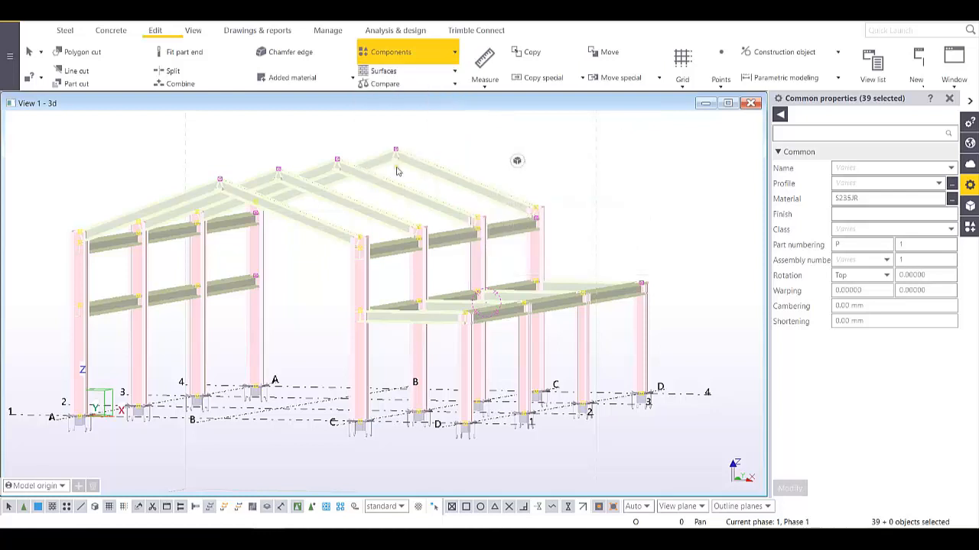
scroll(413, 325, "down", 4)
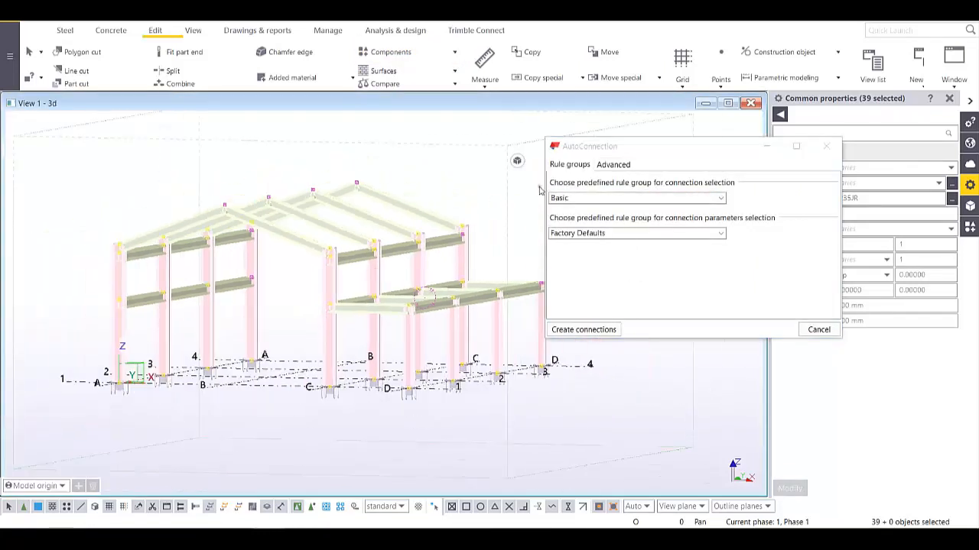
scroll(413, 325, "up", 3)
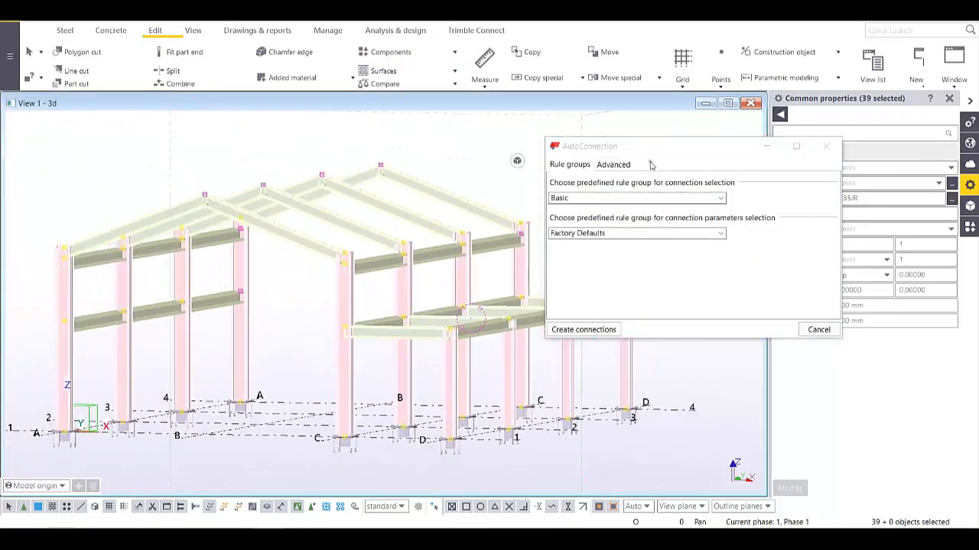
left_click_drag(680, 147, 708, 88)
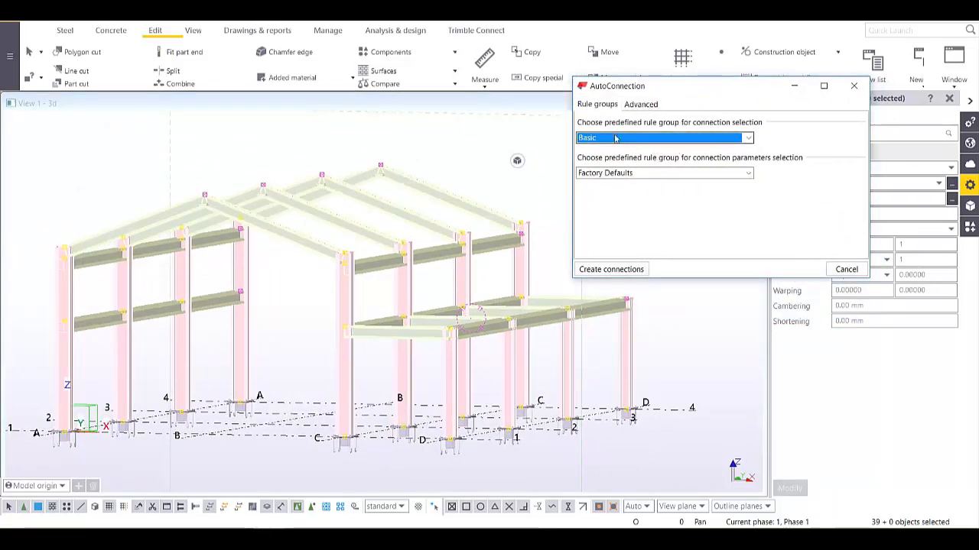
- Keep Basic and Factory Defaults as the AutoConnection rule groups
left_click(748, 138)
left_click(749, 140)
left_click(749, 173)
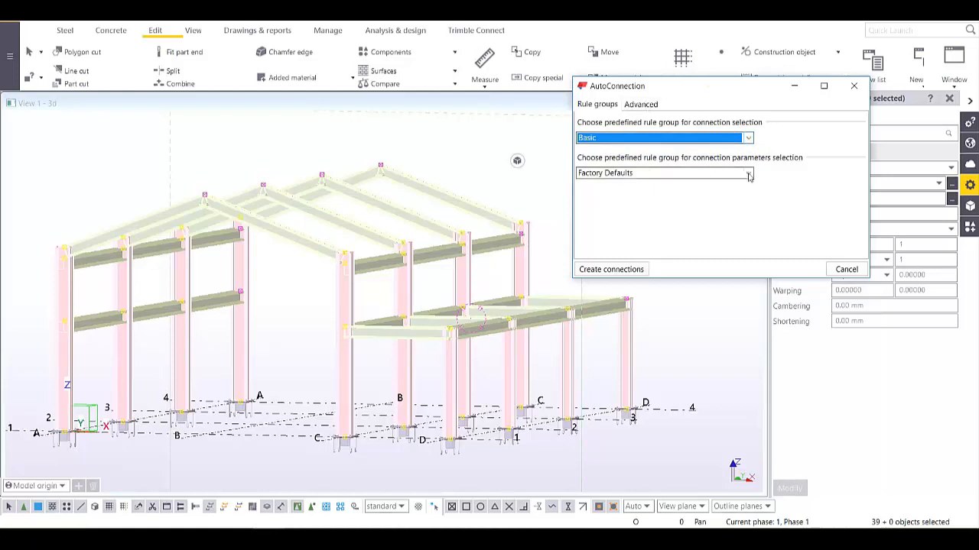
left_click(751, 174)
left_click(751, 174)
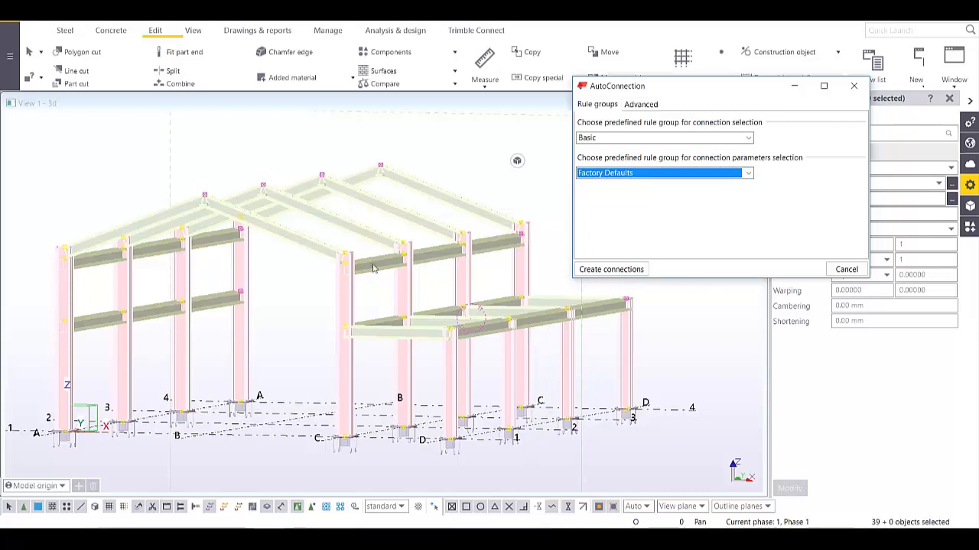
scroll(352, 300, "up", 2)
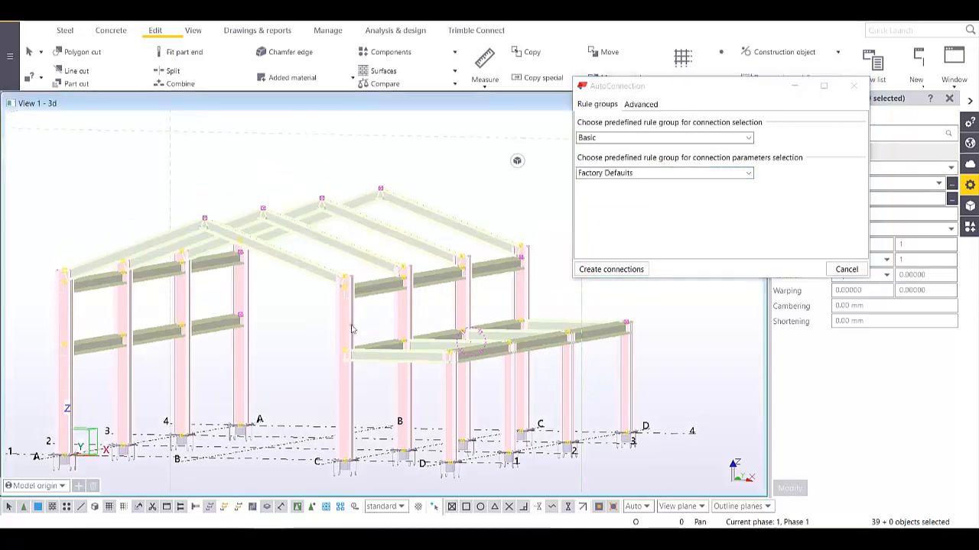
scroll(351, 294, "down", 4)
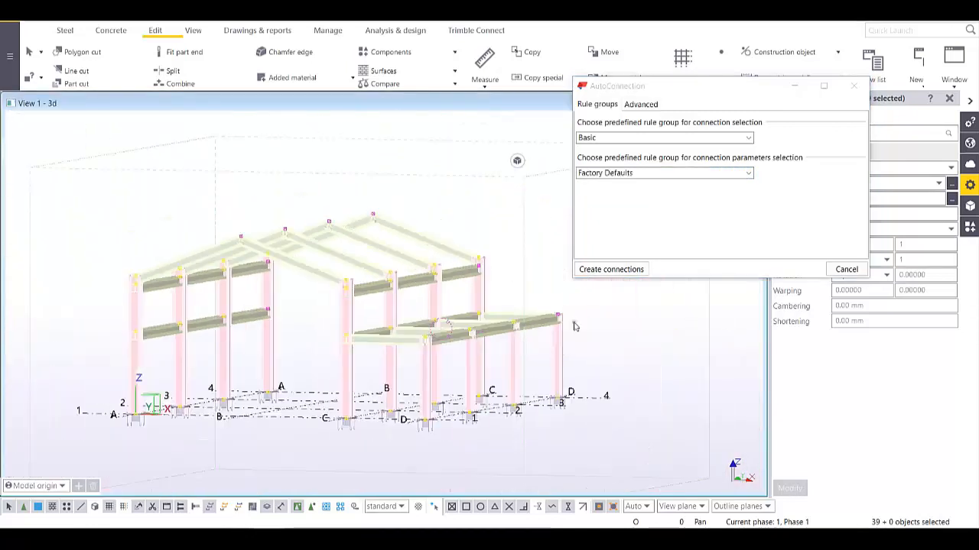
- Create connections for the selected members, redraw the view and close the AutoConnection dialog
left_click(612, 273)
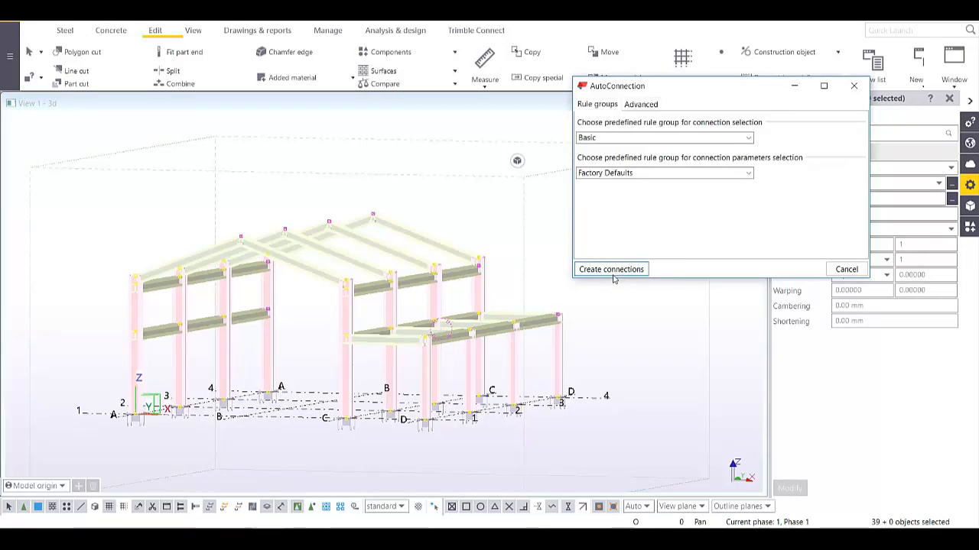
left_click(613, 275)
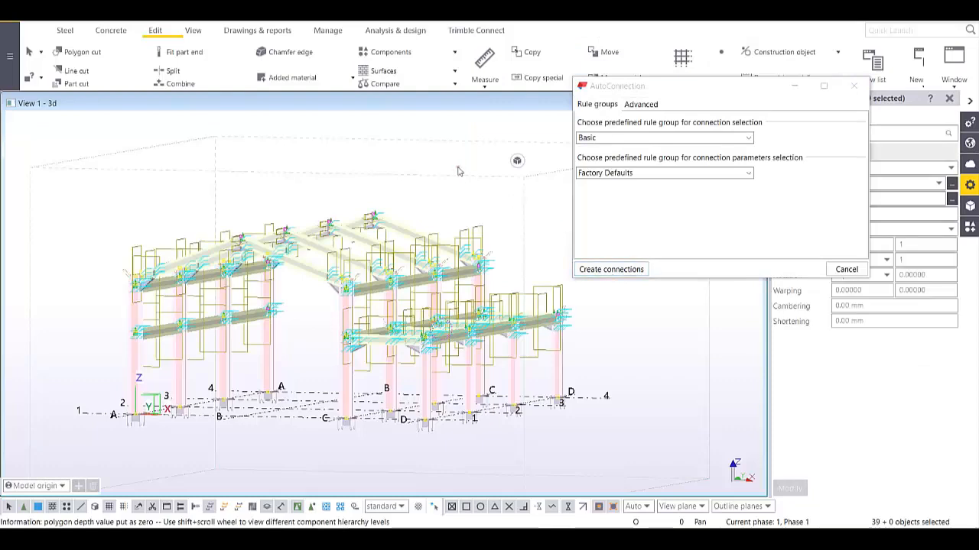
right_click(435, 159)
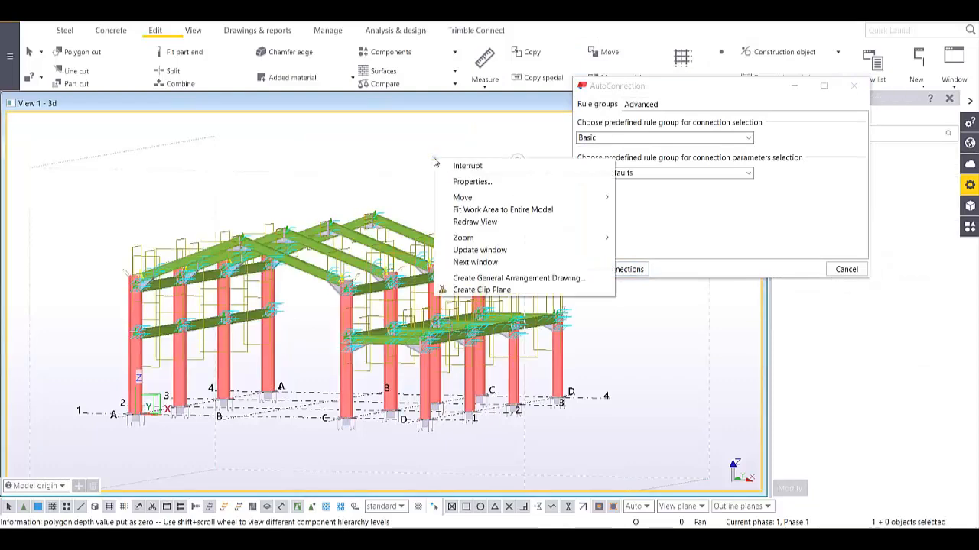
left_click(480, 222)
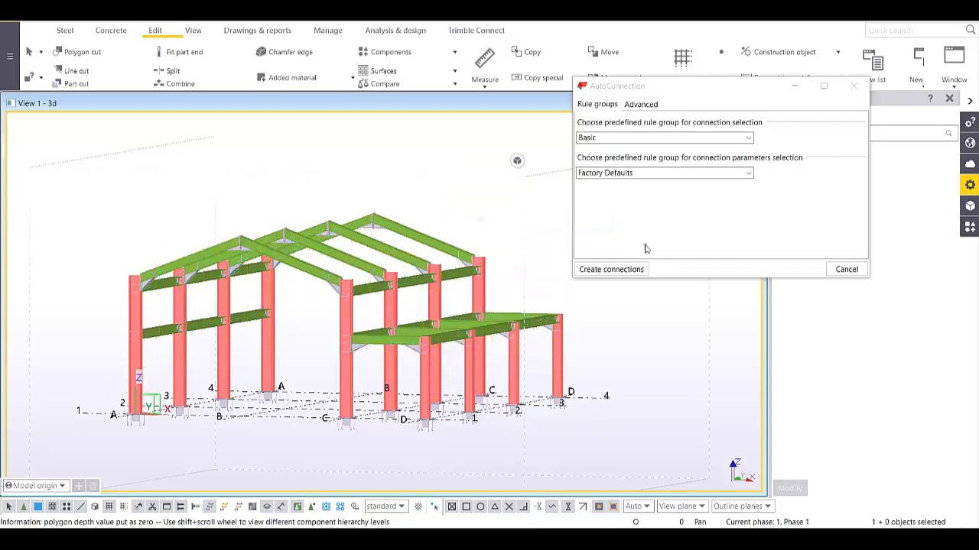
left_click(846, 269)
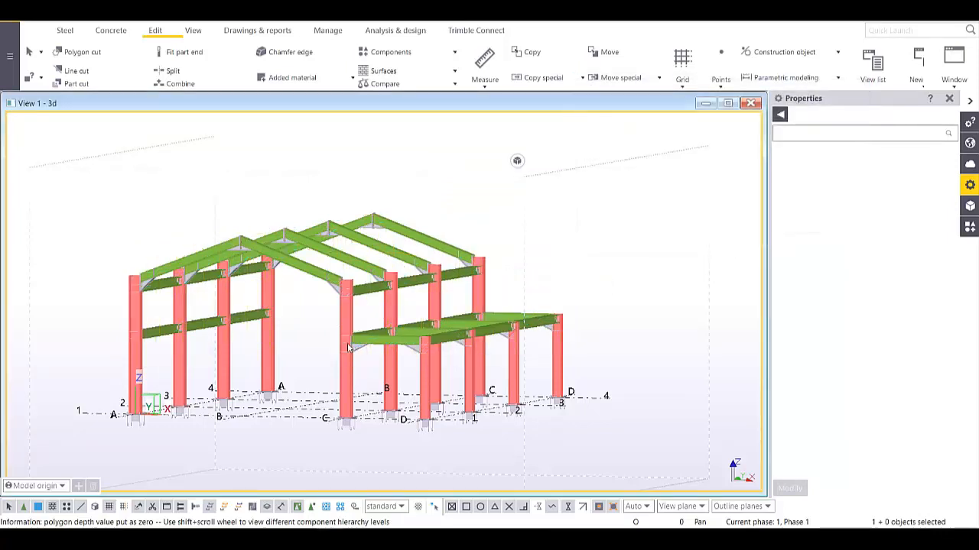
- Zoom in to select the new haunch connection and view a second column's haunch
scroll(347, 348, "up", 10)
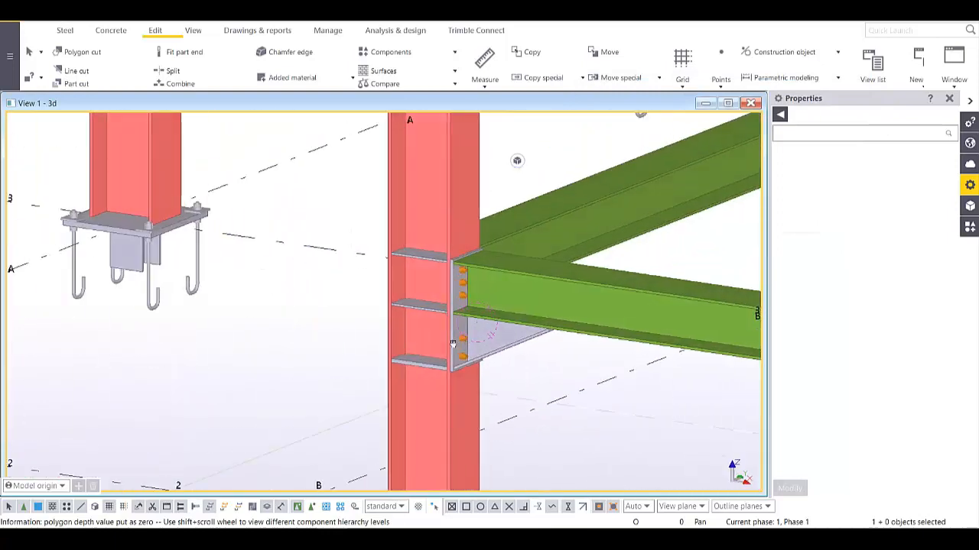
scroll(453, 344, "up", 2)
left_click(455, 347)
scroll(457, 348, "up", 2)
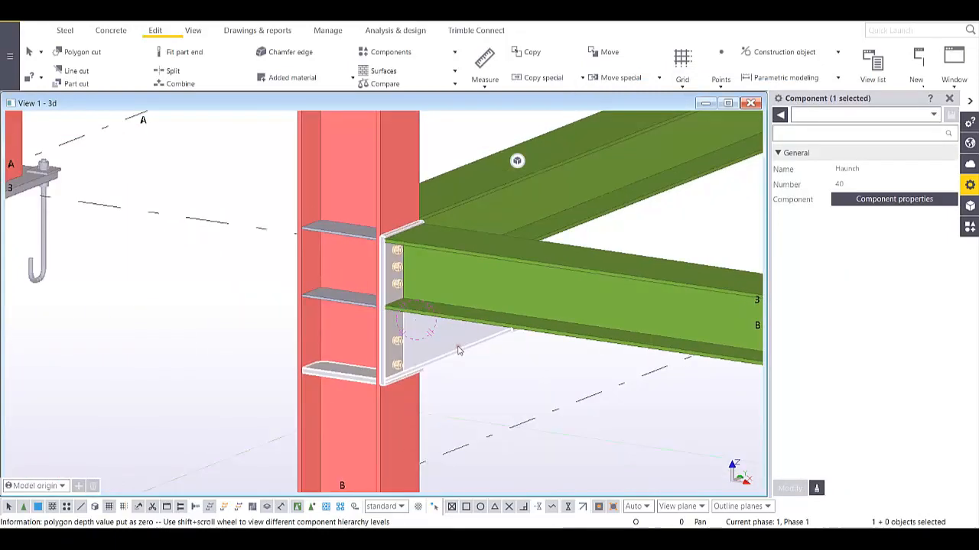
scroll(459, 350, "down", 3)
scroll(460, 349, "up", 3)
middle_click_drag(490, 342, 406, 295)
scroll(406, 295, "down", 3)
middle_click_drag(573, 347, 449, 315)
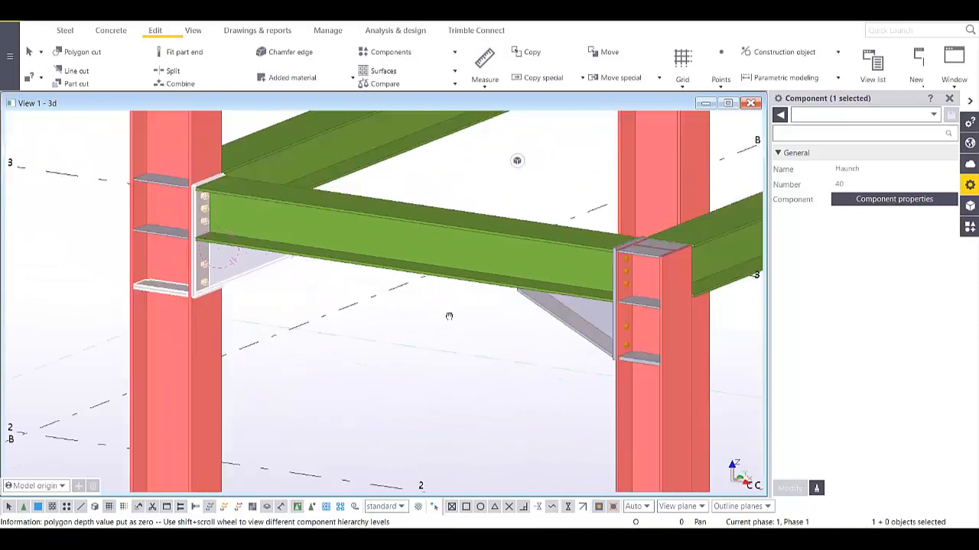
scroll(449, 316, "down", 2)
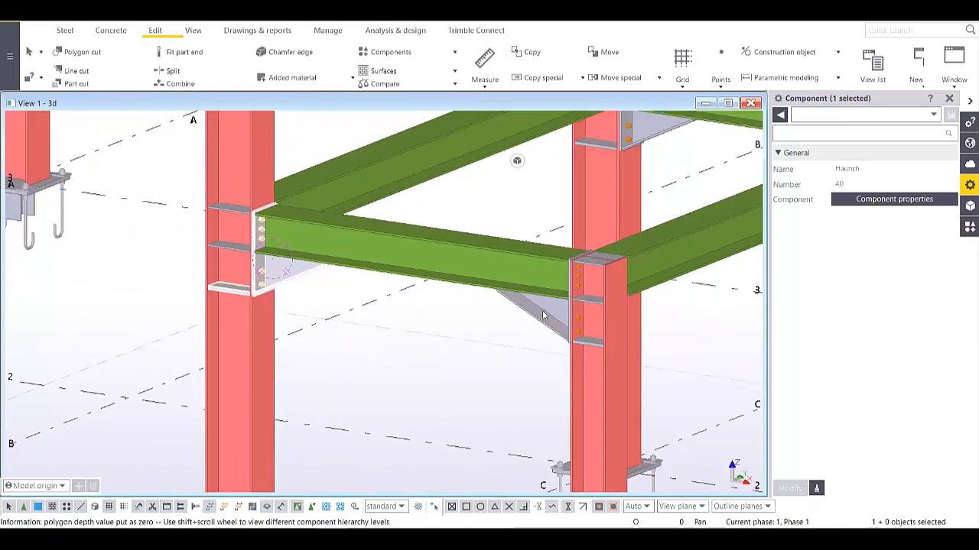
scroll(544, 315, "down", 3)
- Orbit around another column's bolted end plate and select that column
middle_click_drag(543, 315, 498, 278, "ctrl")
scroll(493, 329, "up", 5)
middle_click_drag(493, 372, 619, 336, "ctrl")
scroll(354, 297, "up", 3)
middle_click_drag(354, 297, 306, 190, "ctrl")
scroll(306, 190, "up", 4)
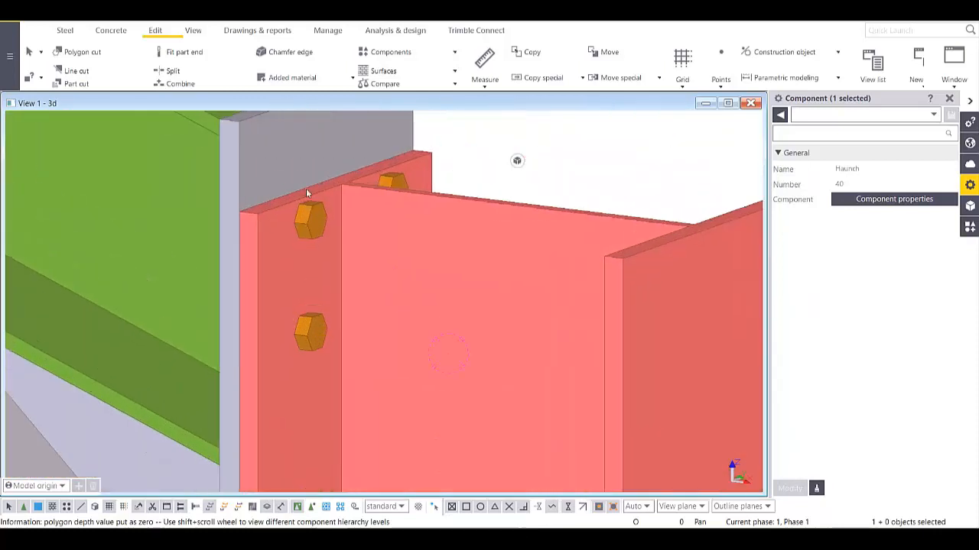
scroll(285, 228, "down", 3)
left_click(360, 268)
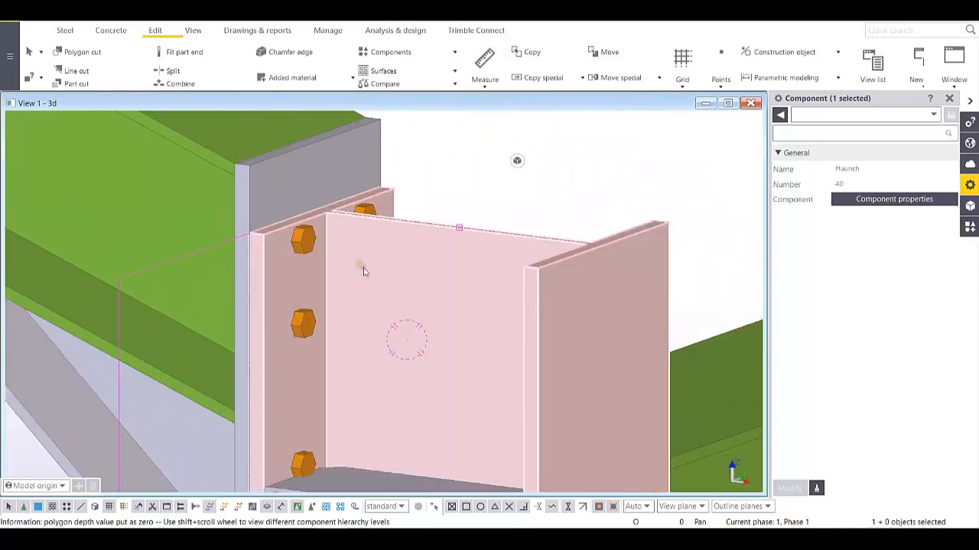
scroll(397, 295, "down", 2)
scroll(397, 295, "down", 10)
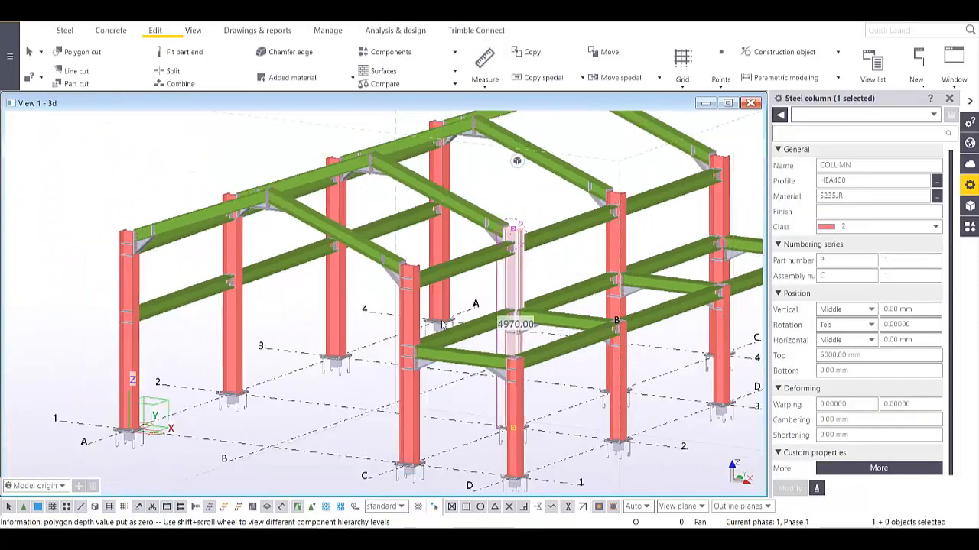
- Window-select the eight HEA400 columns and change their Top level from 5000 to 5050 mm
middle_click_drag(423, 325, 506, 370, "ctrl")
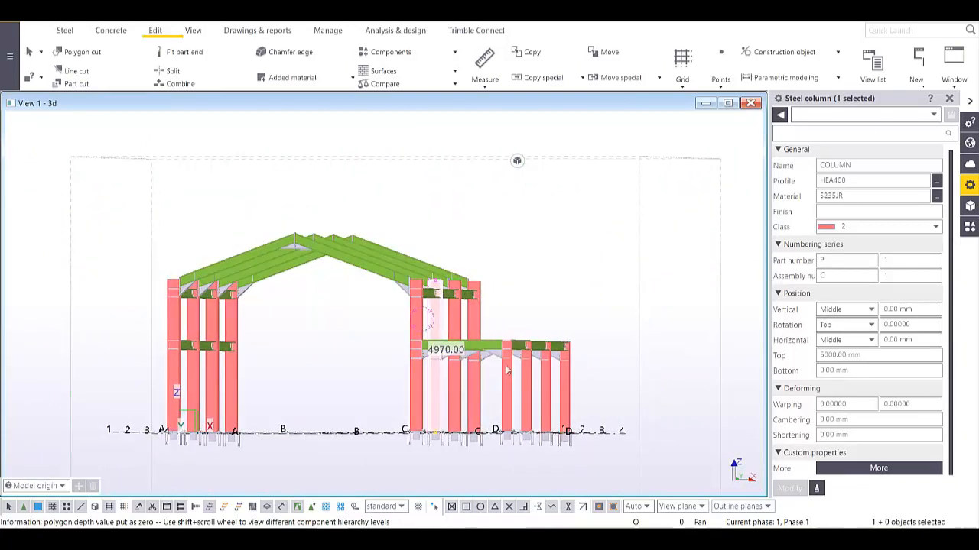
left_click_drag(490, 390, 136, 415)
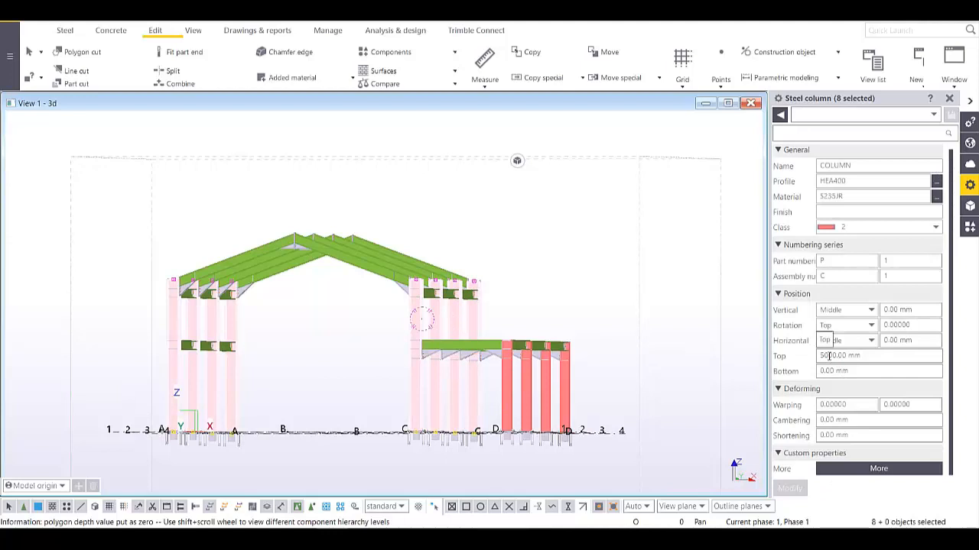
triple_click(829, 356)
type("5050")
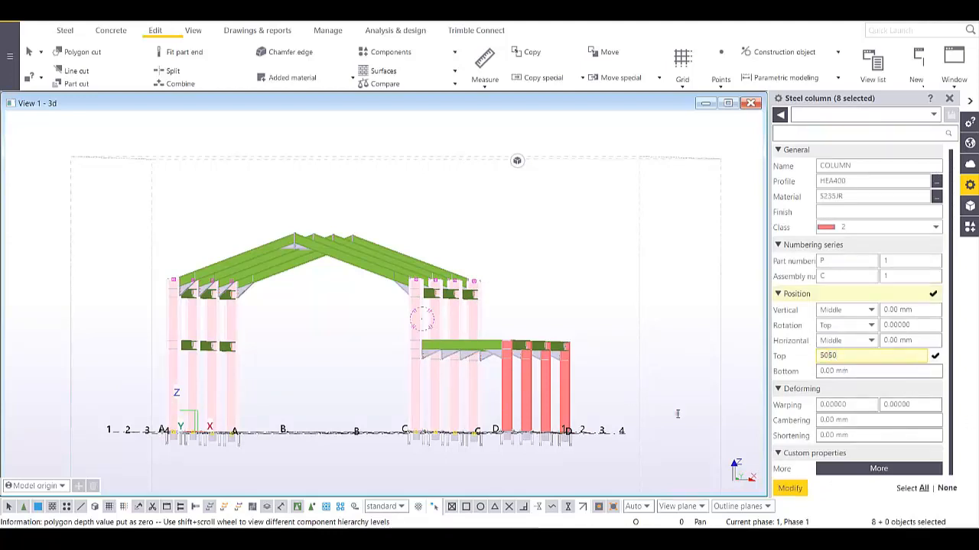
left_click(792, 490)
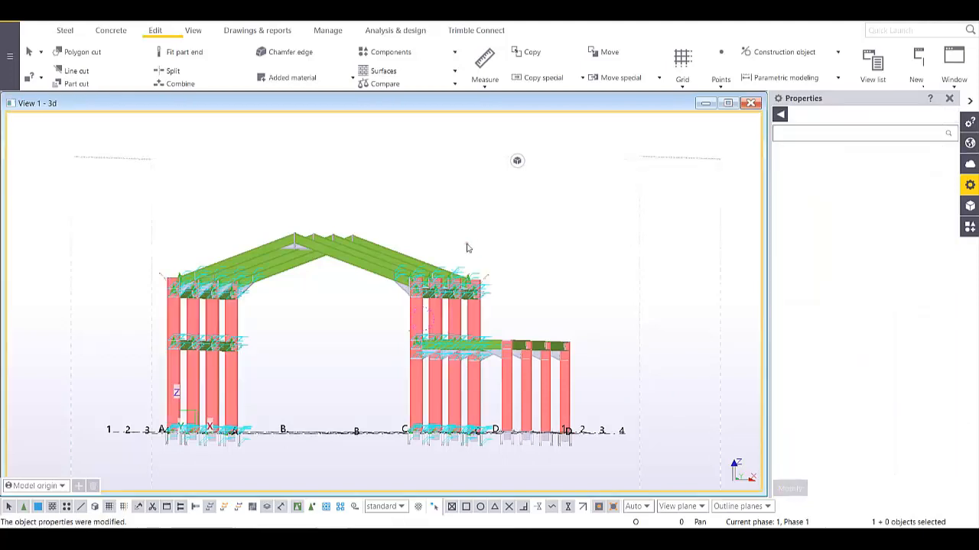
middle_click_drag(467, 244, 464, 274, "ctrl")
middle_click_drag(475, 149, 469, 284)
- Redraw the view and orbit around the beam-column connection
scroll(469, 285, "up", 3)
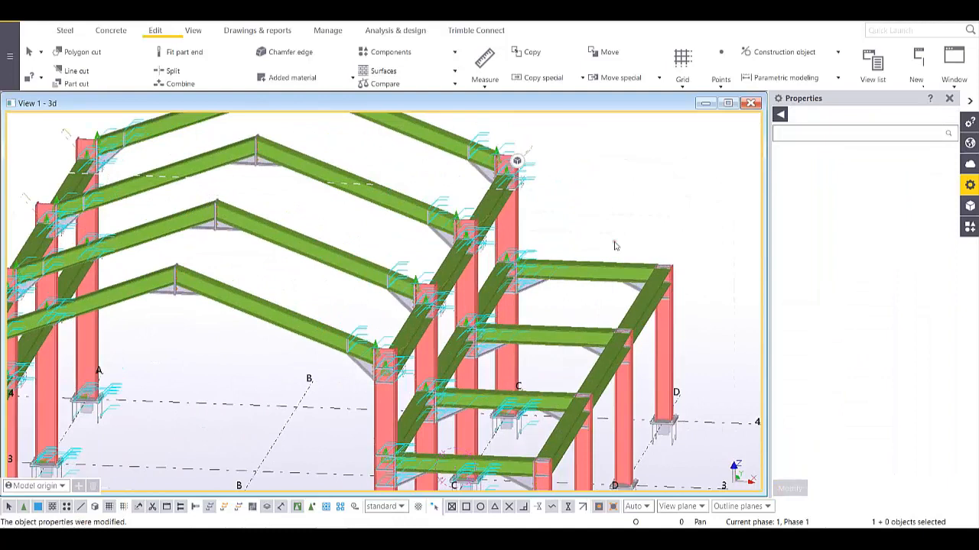
right_click(630, 184)
left_click(665, 243)
scroll(325, 285, "up", 3)
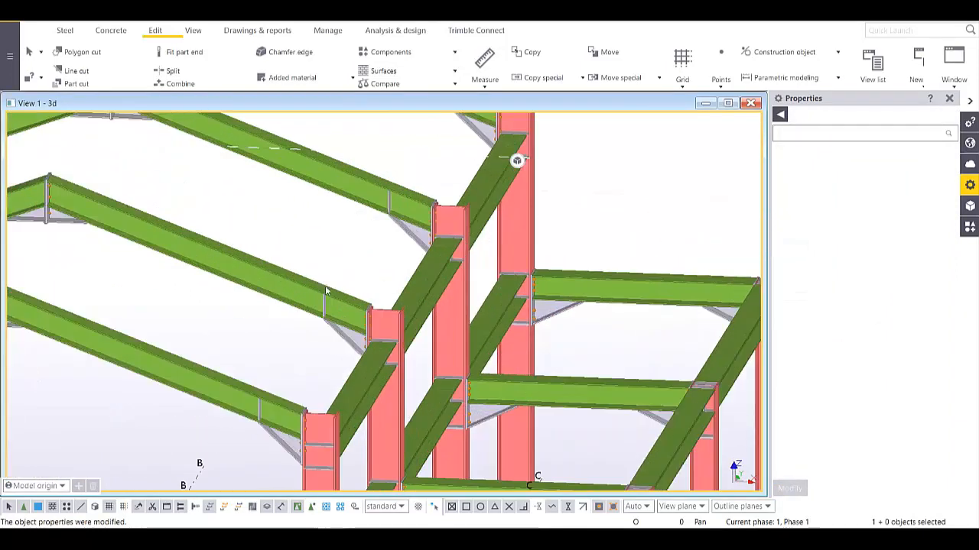
scroll(340, 304, "up", 5)
middle_click_drag(387, 354, 377, 322, "ctrl")
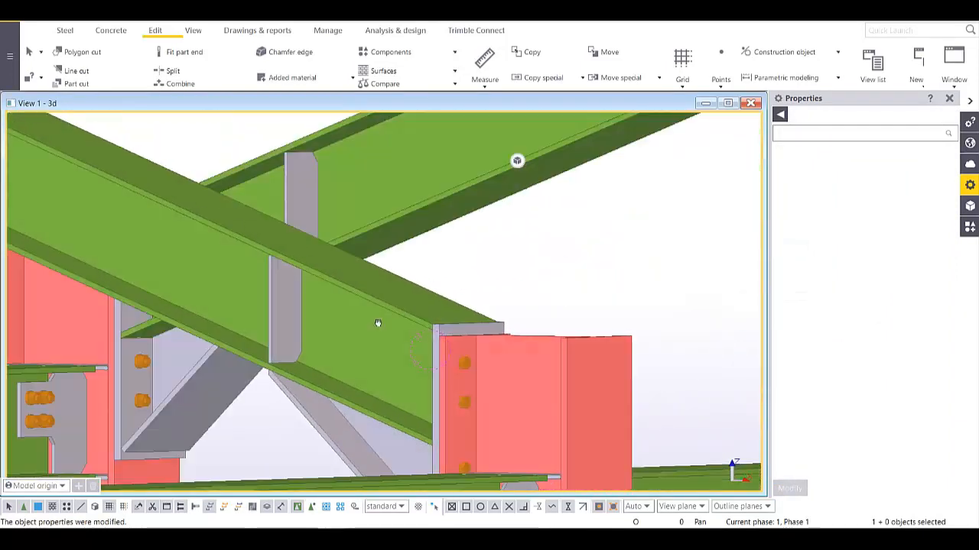
scroll(378, 323, "down", 10)
scroll(379, 367, "up", 1)
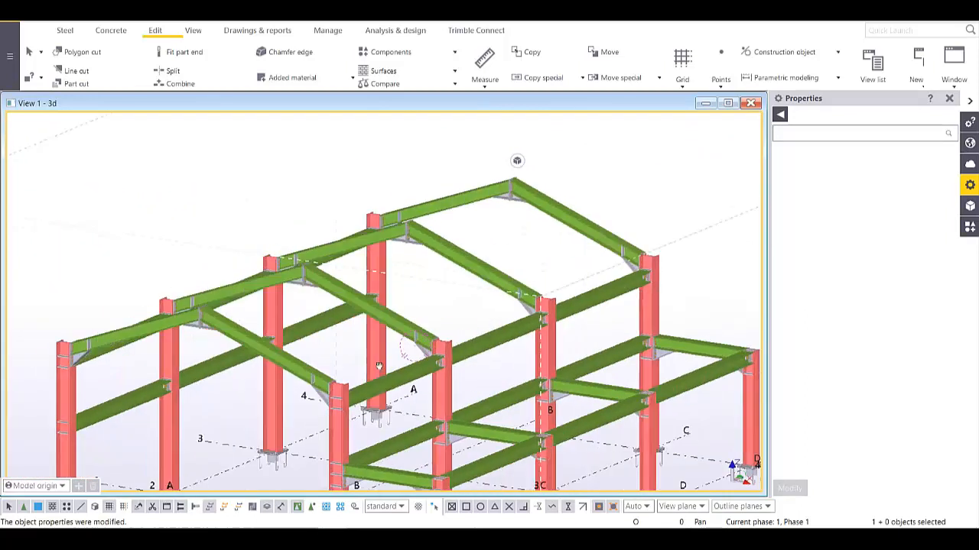
middle_click_drag(379, 366, 405, 317, "ctrl")
scroll(432, 292, "down", 2)
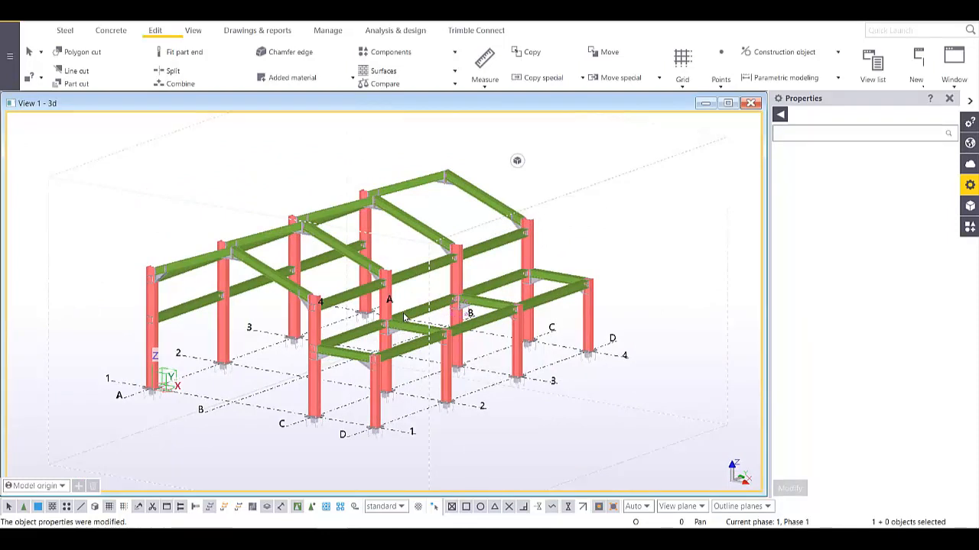
- Zoom out and pan to centre the whole steel frame with its grid lines
mouse_move(461, 340)
middle_mouse_down()
mouse_move(471, 330)
mouse_move(393, 356)
mouse_move(427, 354)
mouse_move(409, 390)
mouse_move(451, 353)
middle_mouse_up()
scroll(409, 389, "down", 2)
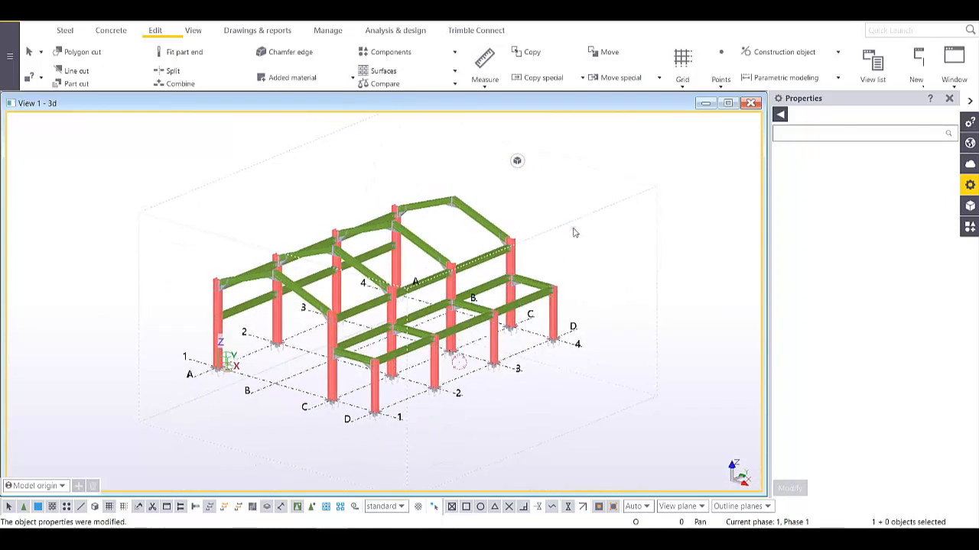
middle_click_drag(559, 264, 623, 266)
scroll(594, 275, "up", 3)
scroll(623, 266, "down", 2)
scroll(312, 251, "up", 2)
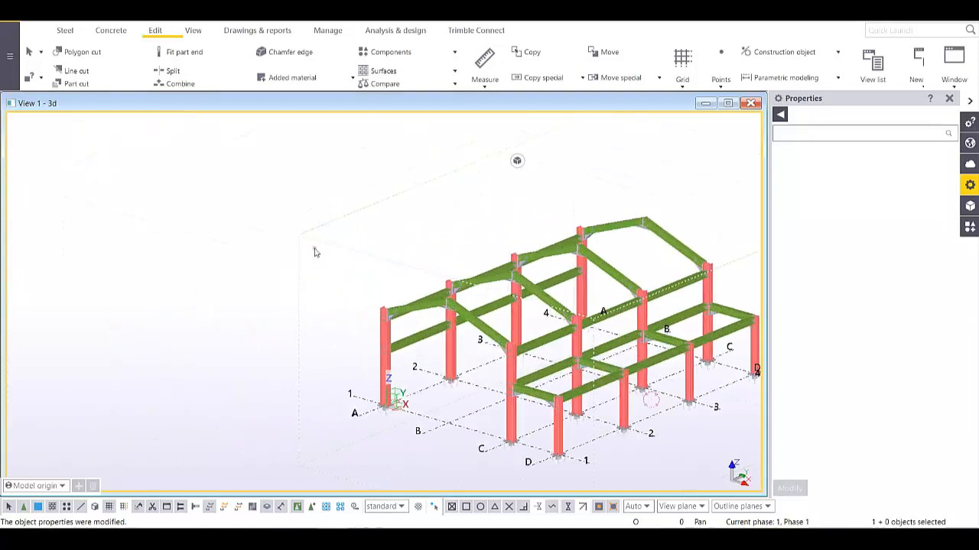
middle_click_drag(312, 251, 266, 238)
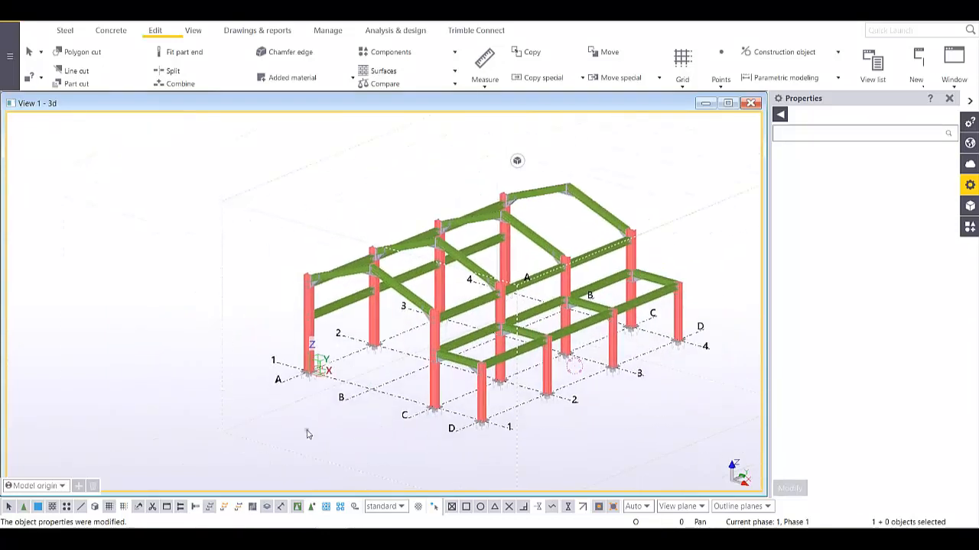
middle_click_drag(504, 461, 383, 404)
scroll(383, 405, "down", 2)
middle_click_drag(339, 242, 415, 284)
scroll(413, 303, "up", 5)
scroll(418, 228, "down", 2)
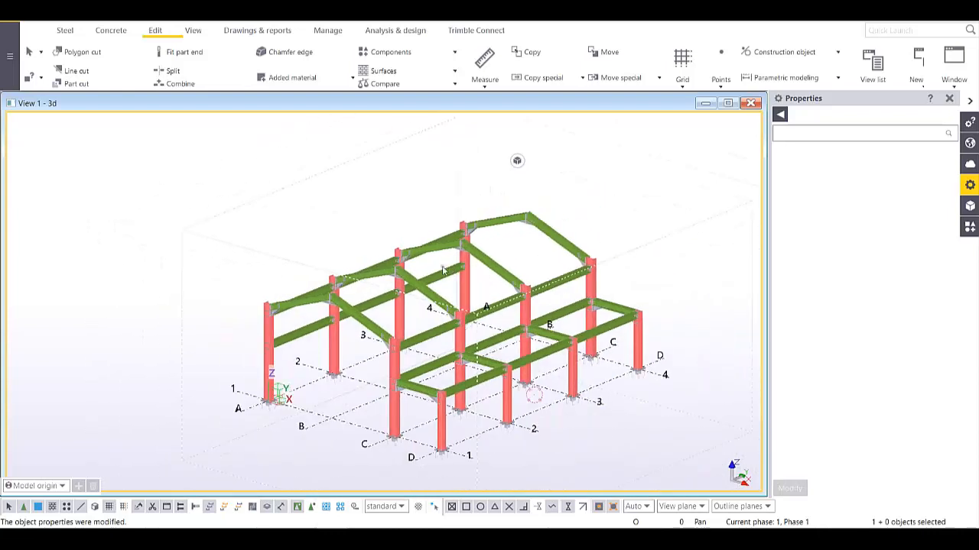
- Redraw the 3D view several times, then open Advanced Options with Ctrl+E
right_click(371, 211)
left_click(434, 270)
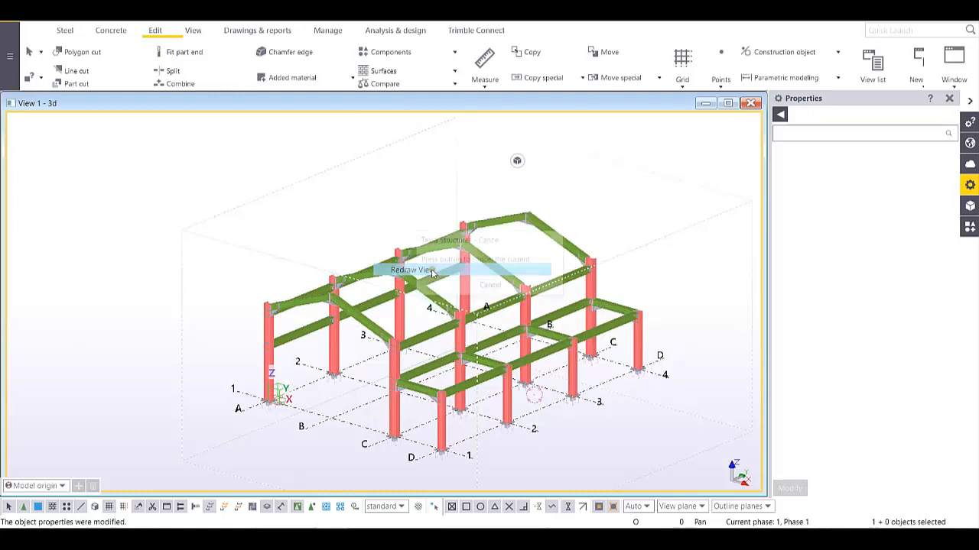
middle_click_drag(434, 274, 550, 348, "ctrl")
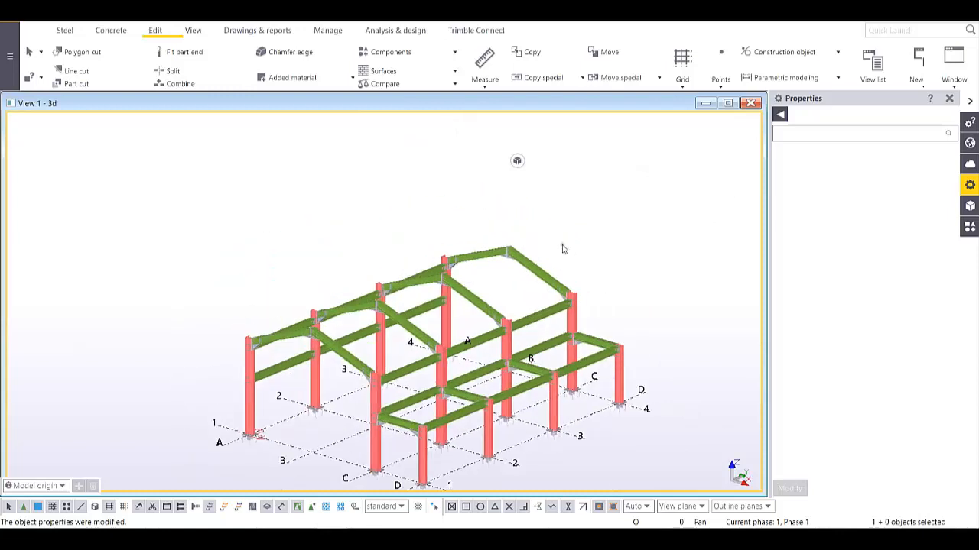
middle_click_drag(589, 296, 571, 267)
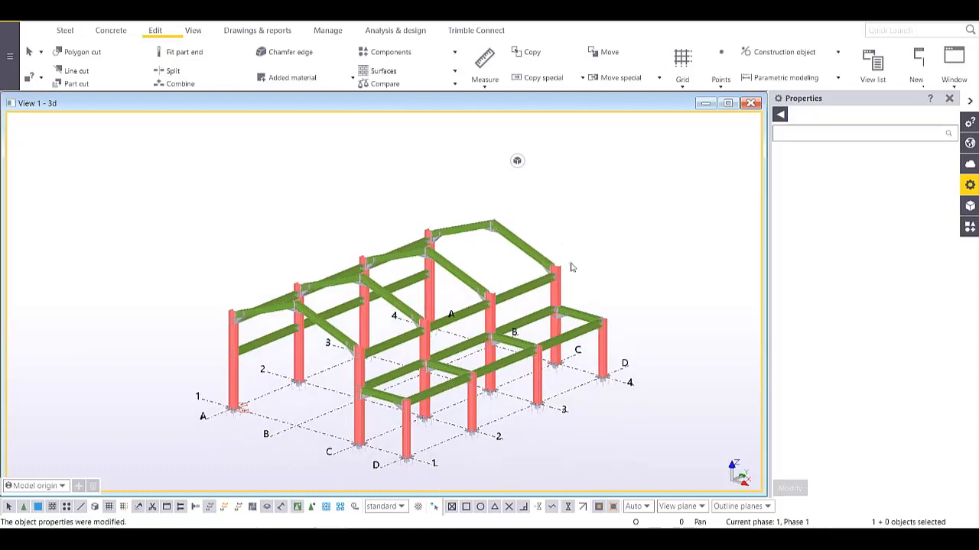
right_click(570, 223)
left_click(597, 283)
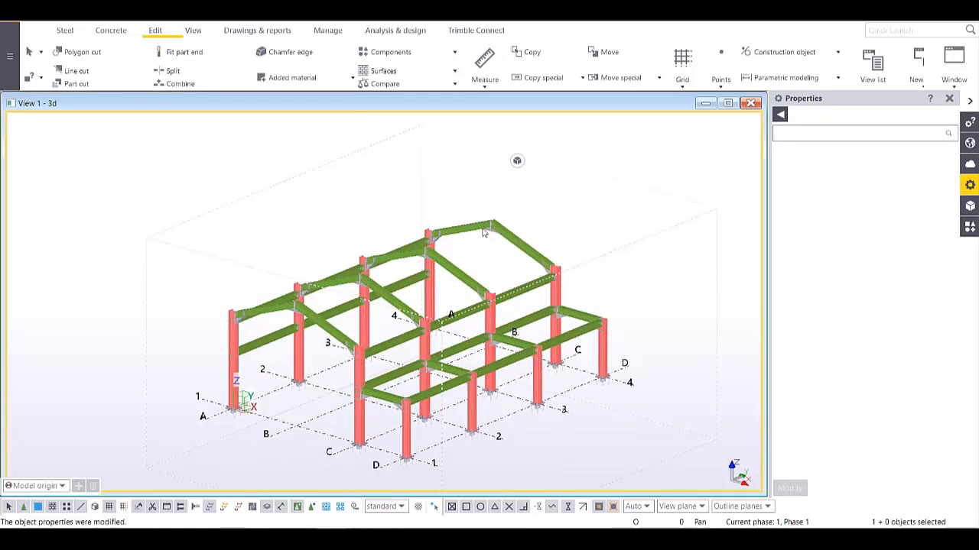
right_click(370, 189)
left_click(414, 250)
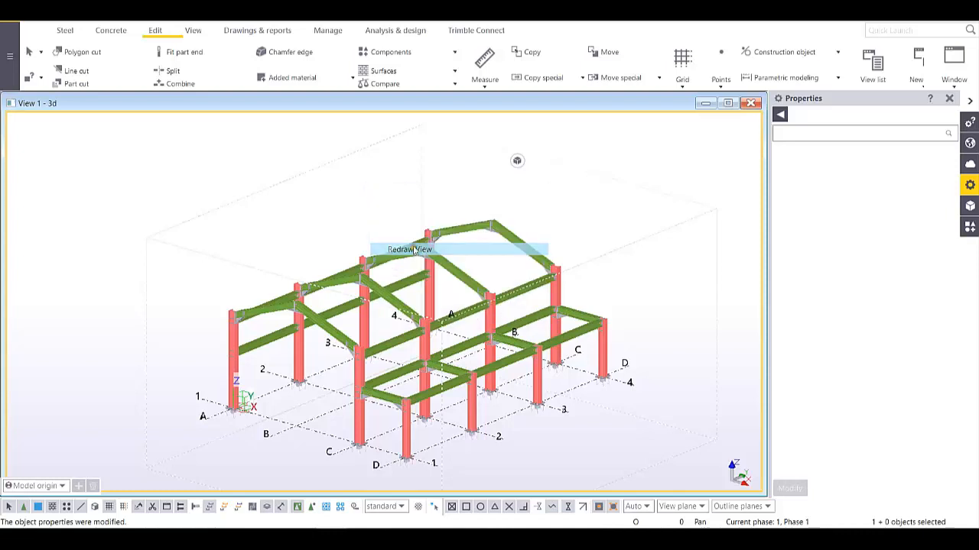
middle_click_drag(558, 271, 527, 237)
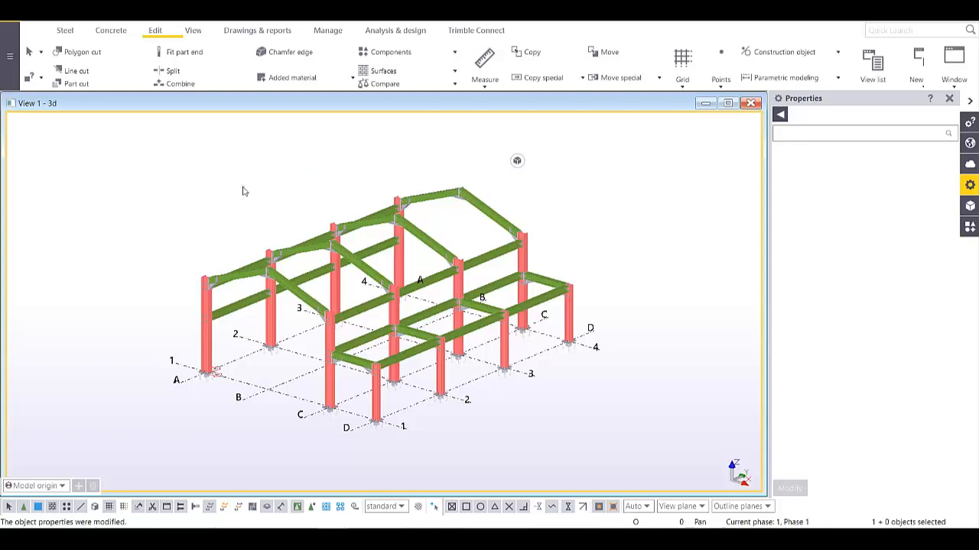
key("ctrl+e")
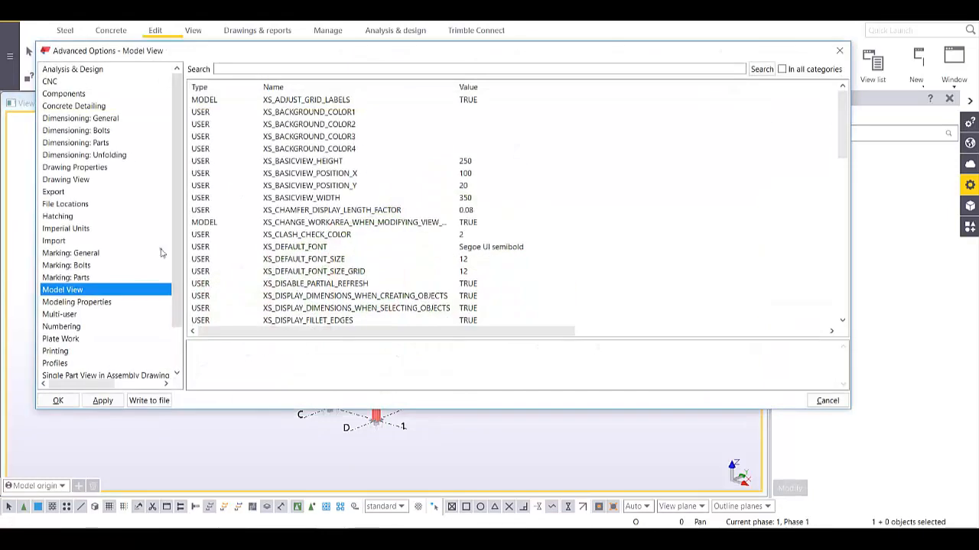
scroll(428, 272, "down", 4)
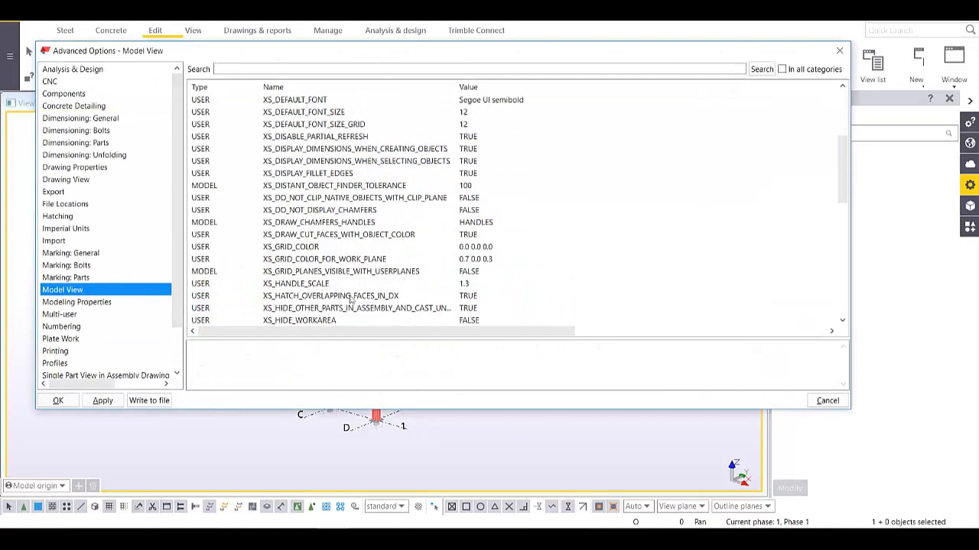
left_click(327, 321)
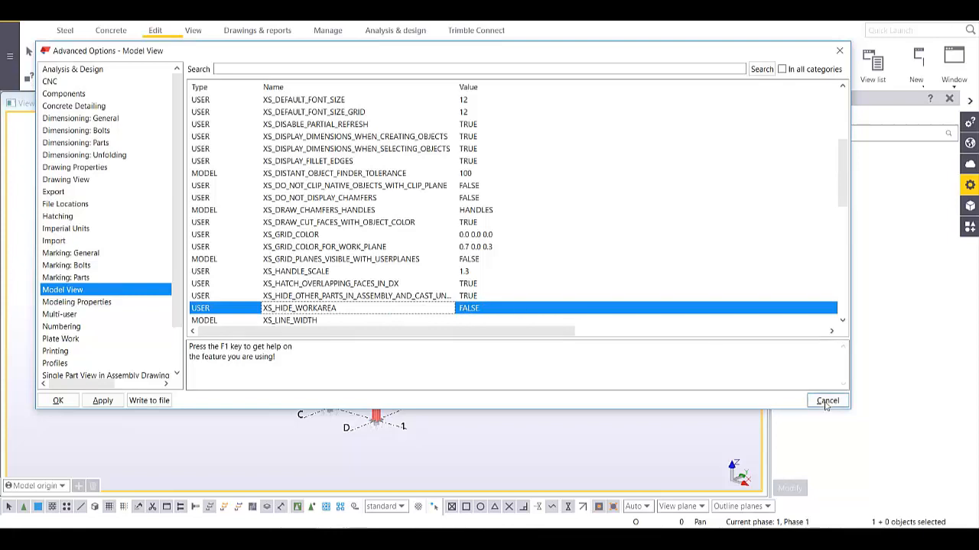
left_click(59, 400)
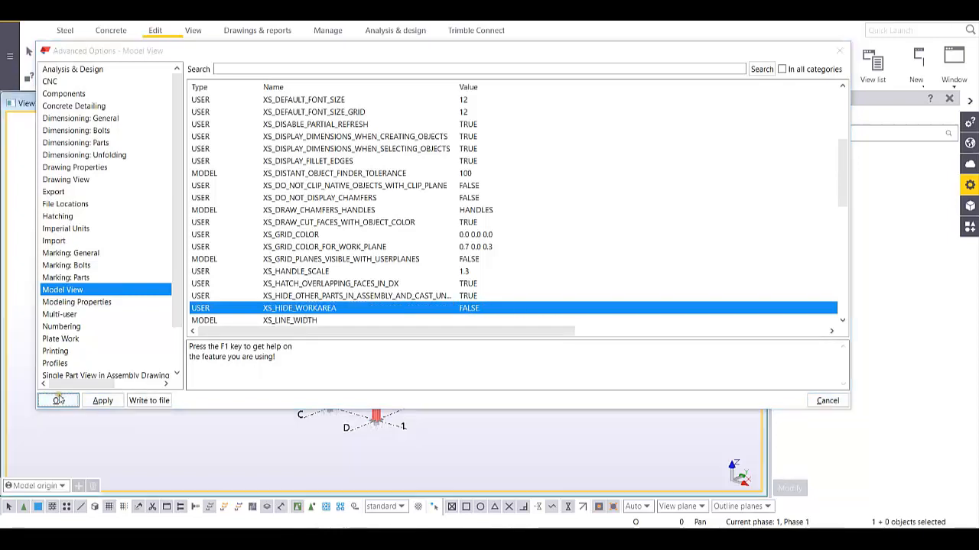
scroll(496, 243, "up", 3)
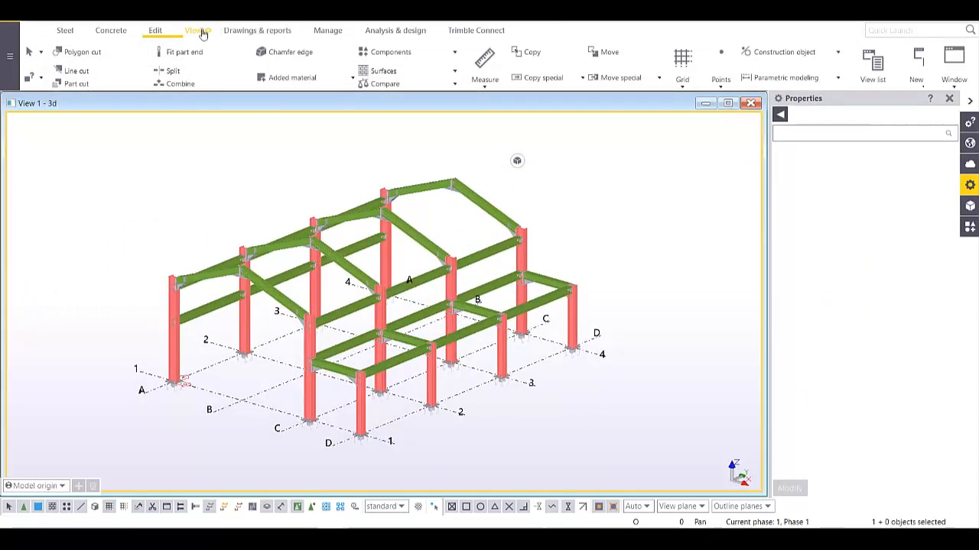
- Number the modified objects from the Drawings & reports numbering options
left_click(274, 34)
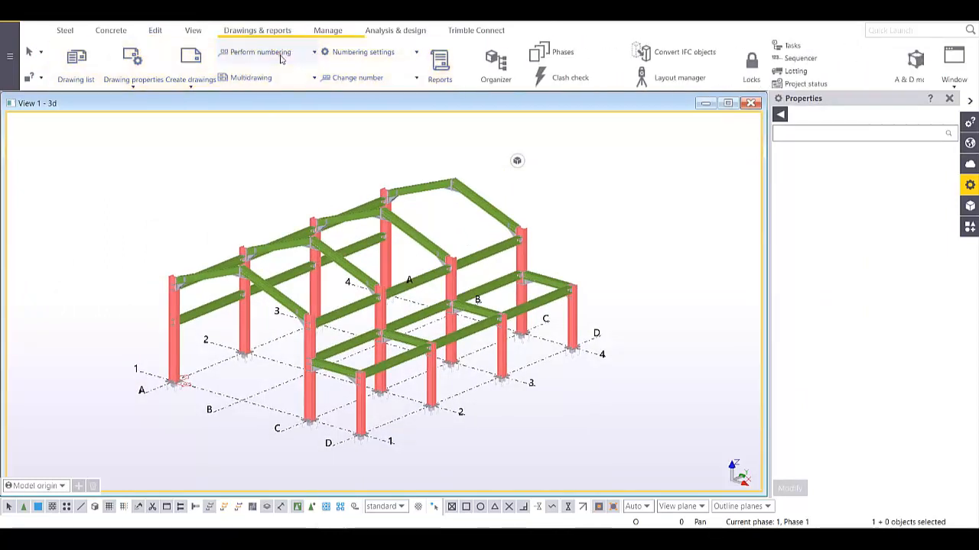
left_click(312, 52)
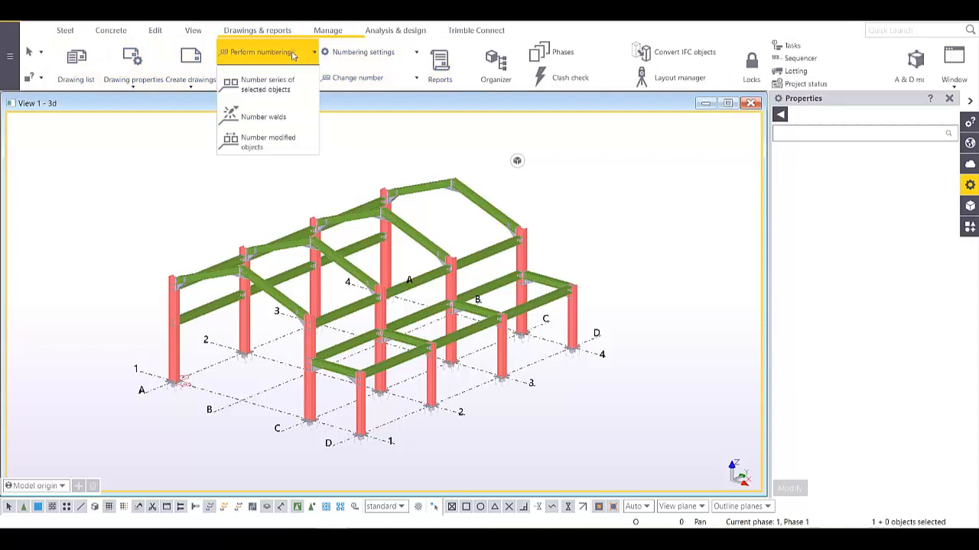
left_click(274, 150)
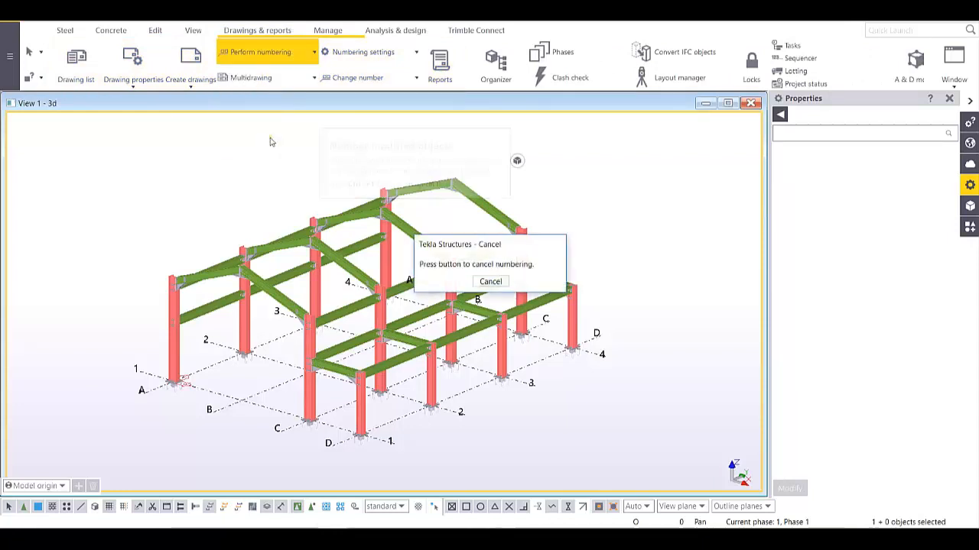
scroll(281, 250, "up", 4)
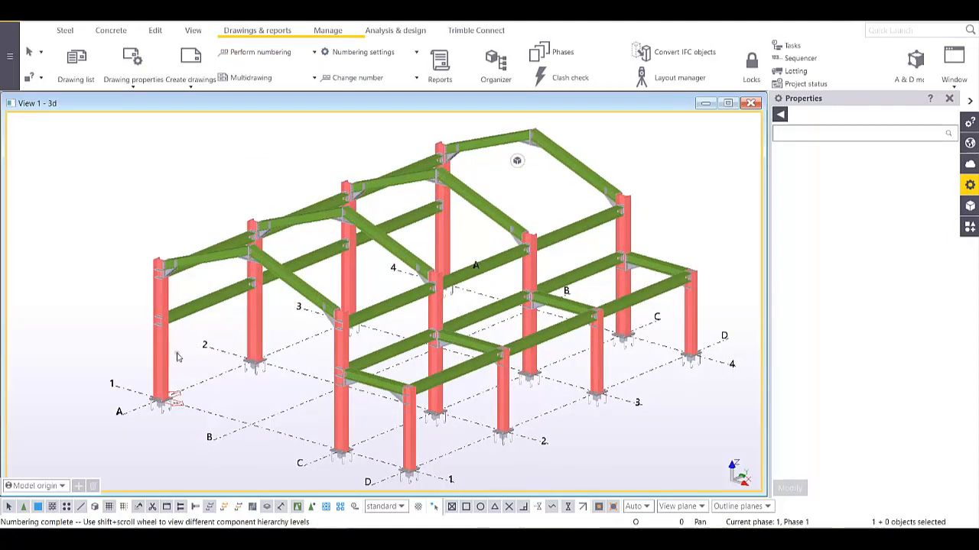
- Inquire the corner column's assembly and confirm its position is C/86
right_click(169, 360)
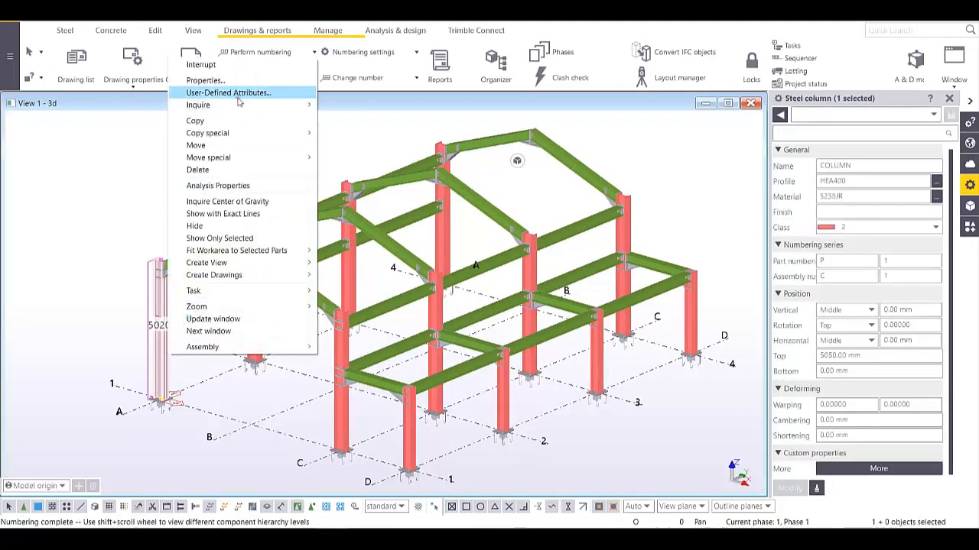
mouse_move(241, 109)
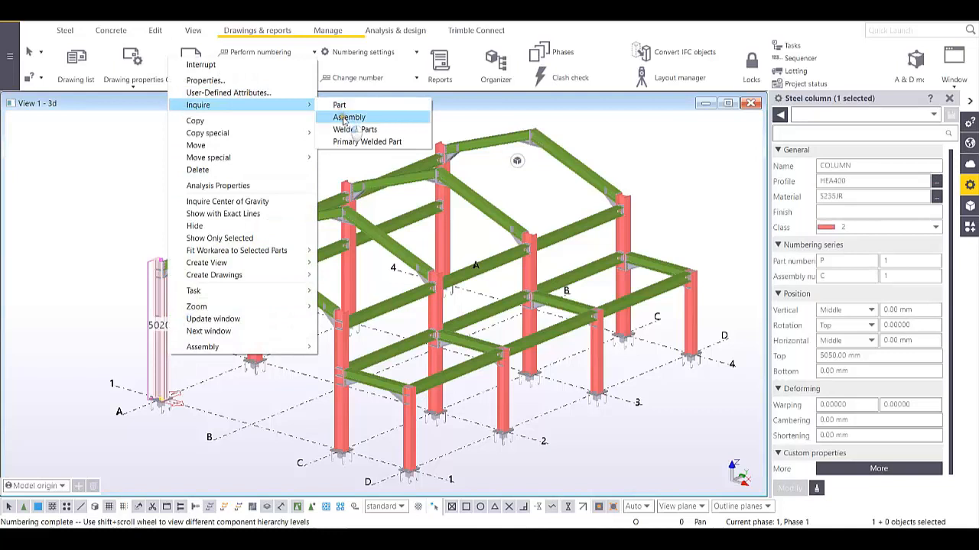
left_click(343, 118)
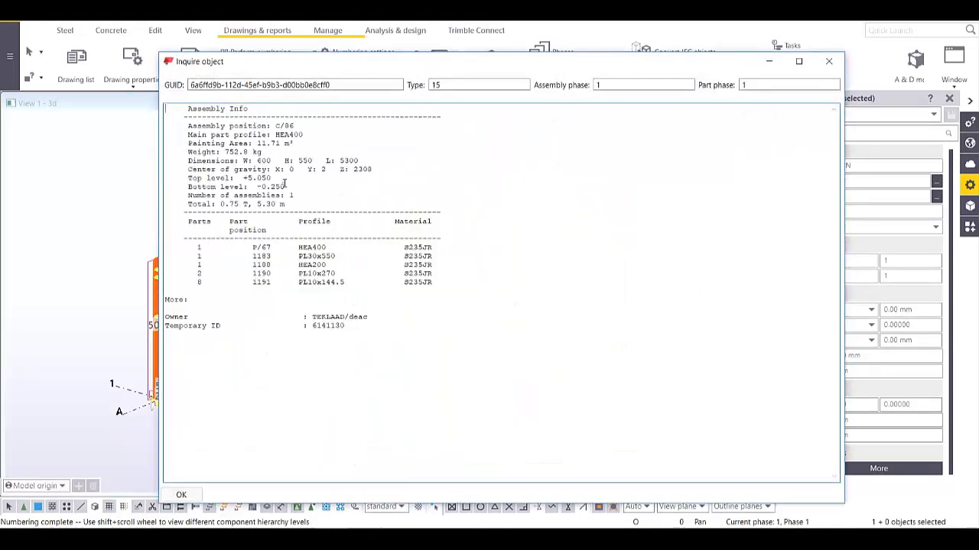
left_click_drag(299, 124, 185, 127)
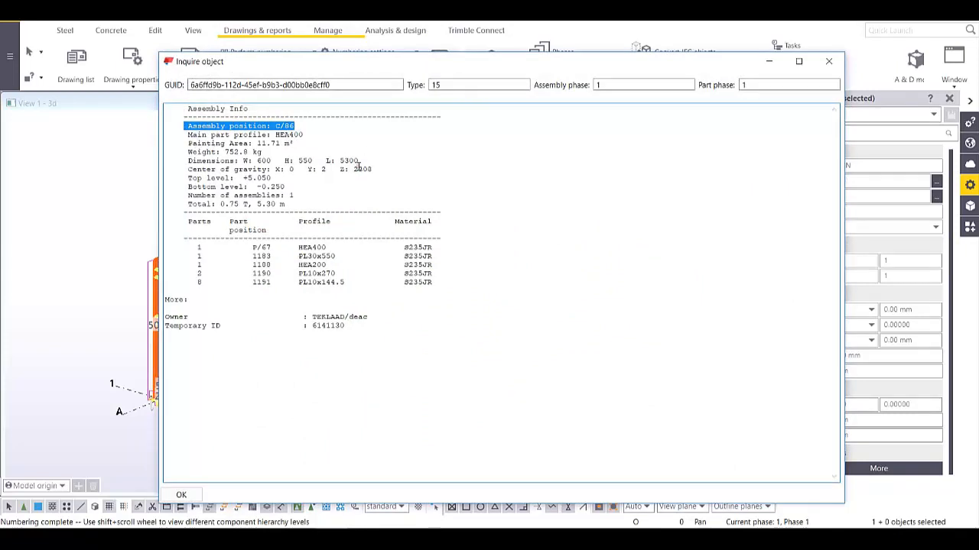
left_click(829, 61)
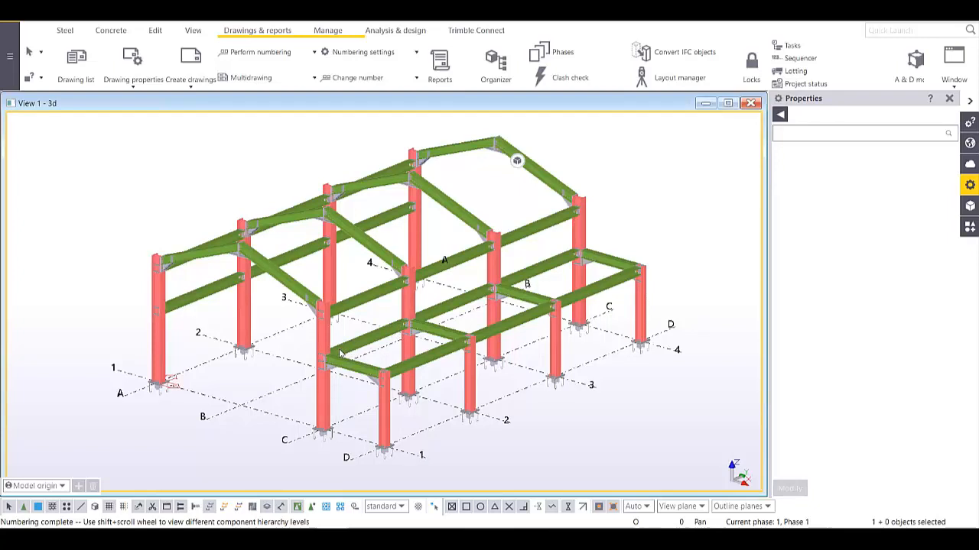
middle_click_drag(314, 337, 312, 348)
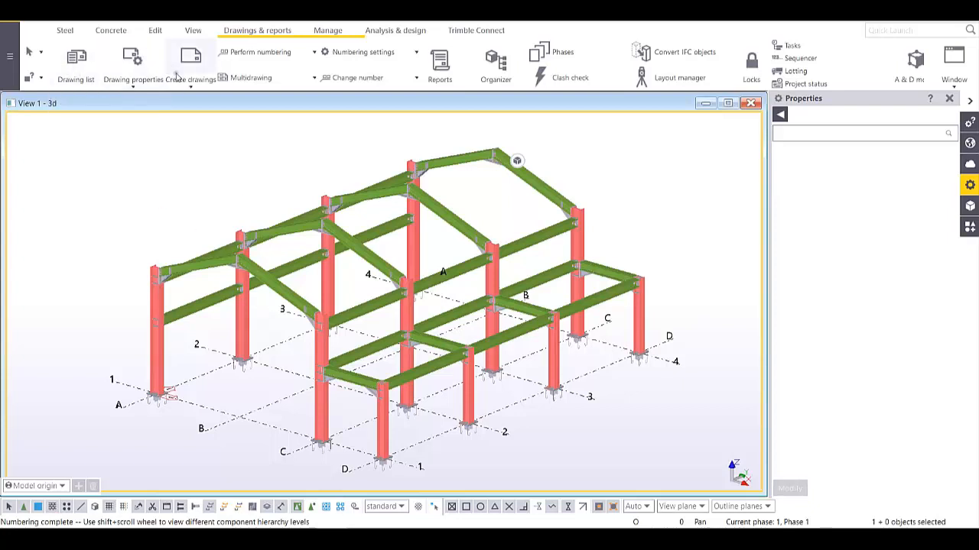
- Open the general arrangement drawing properties and accept its layout settings unchanged
left_click(133, 88)
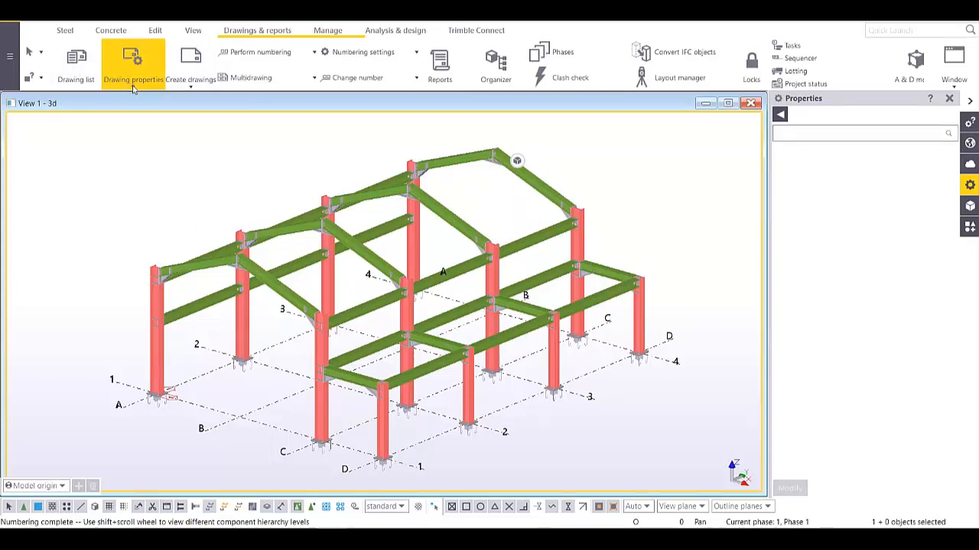
left_click(134, 86)
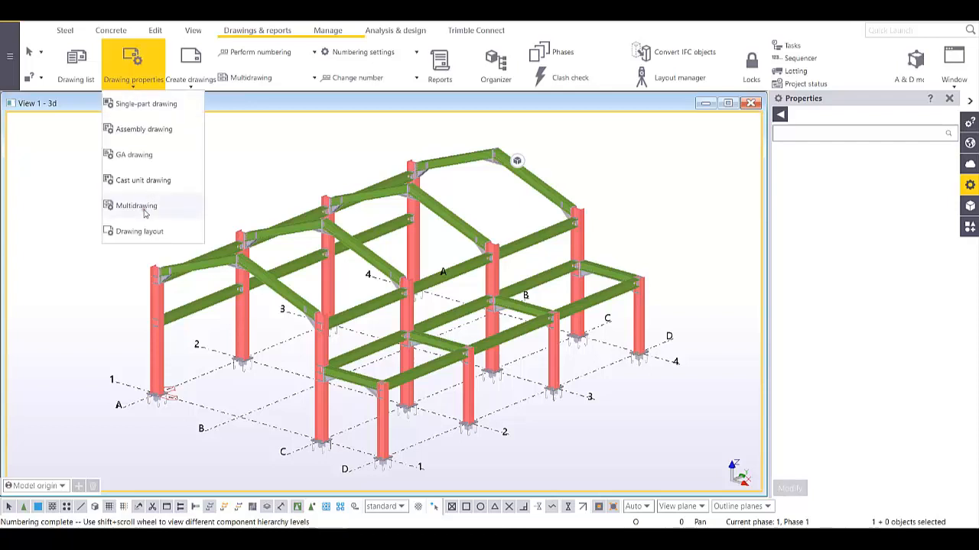
left_click(146, 157)
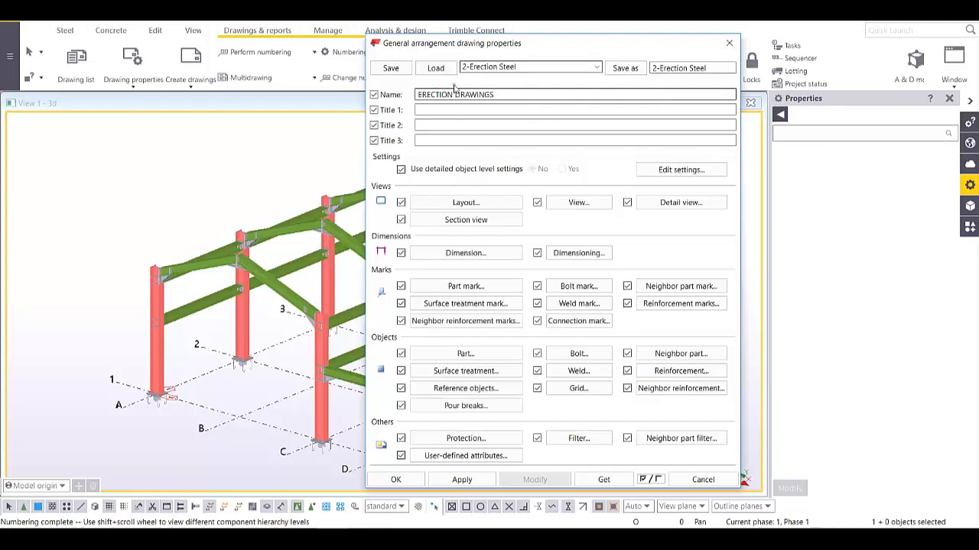
left_click(489, 205)
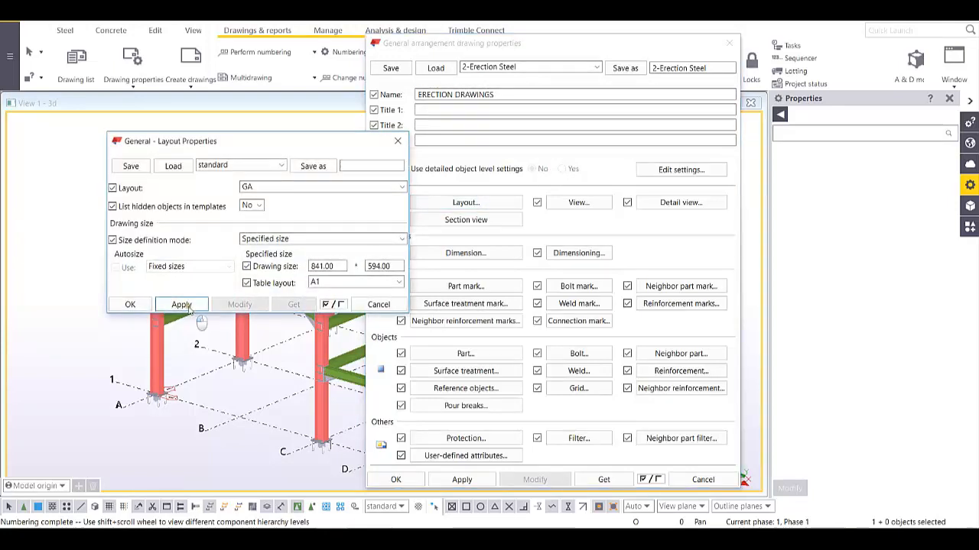
left_click(130, 305)
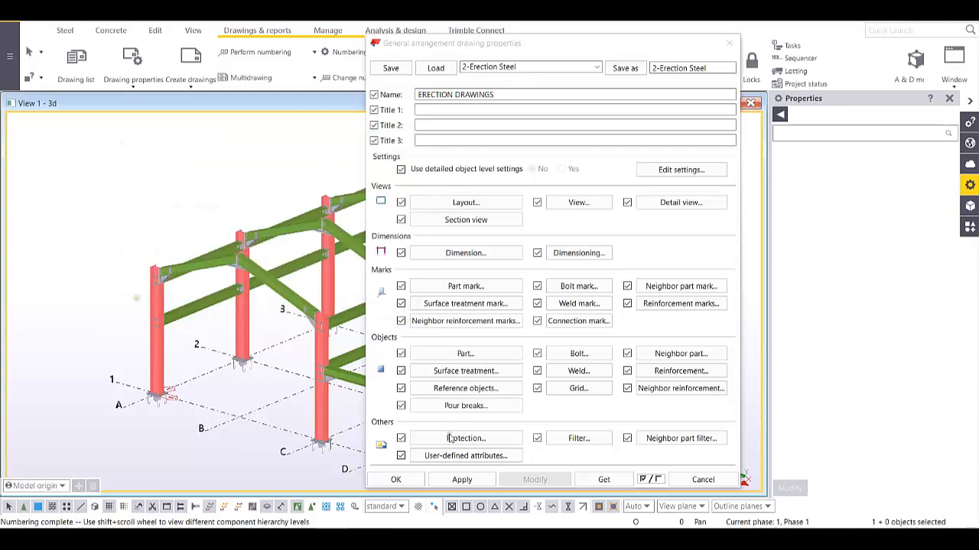
- Add Assembly position to the part mark elements alongside profile and accept the GA properties
left_click(468, 286)
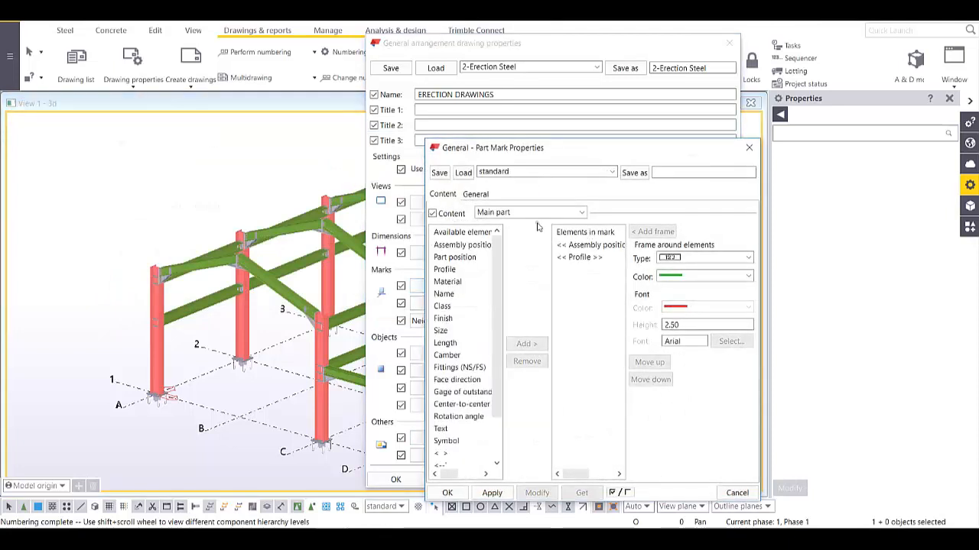
left_click(585, 249)
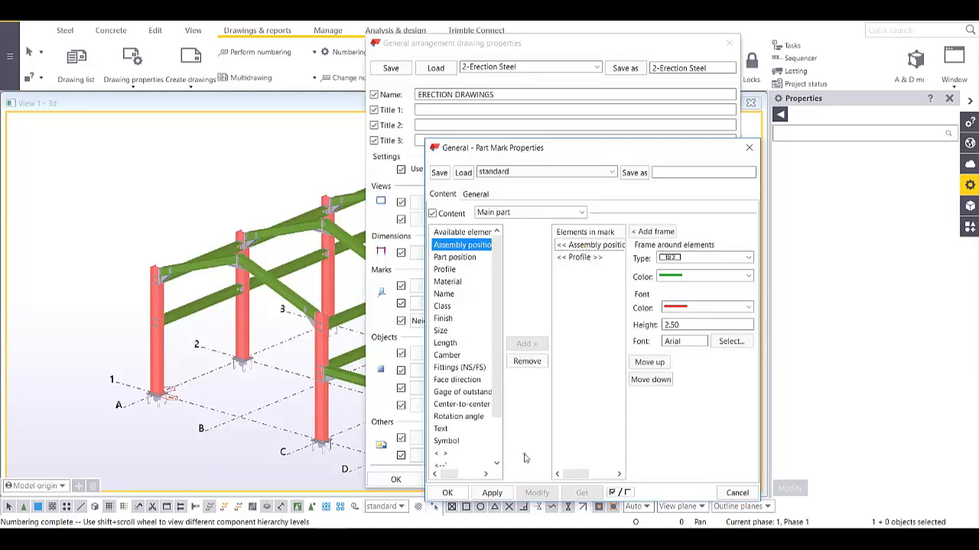
left_click(502, 495)
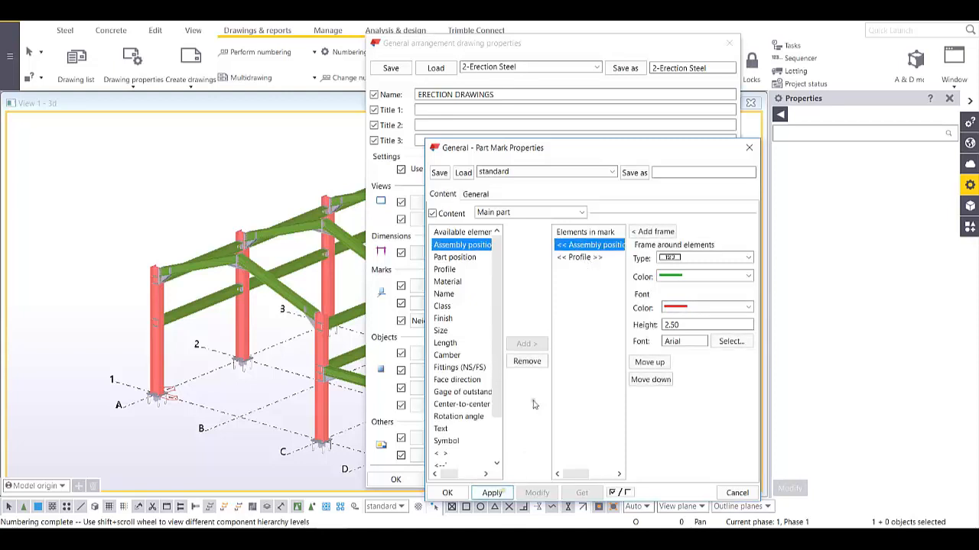
left_click(448, 494)
left_click(407, 481)
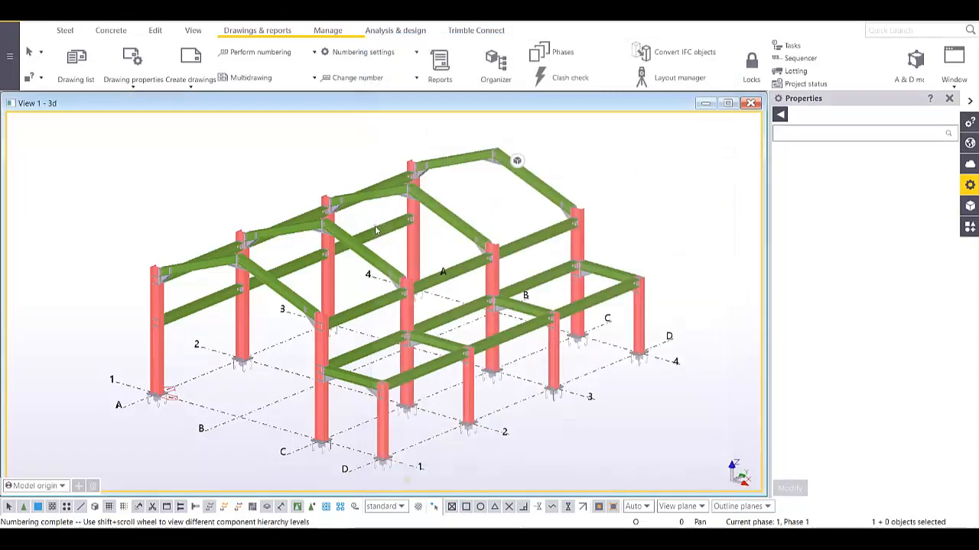
middle_click_drag(360, 206, 346, 211)
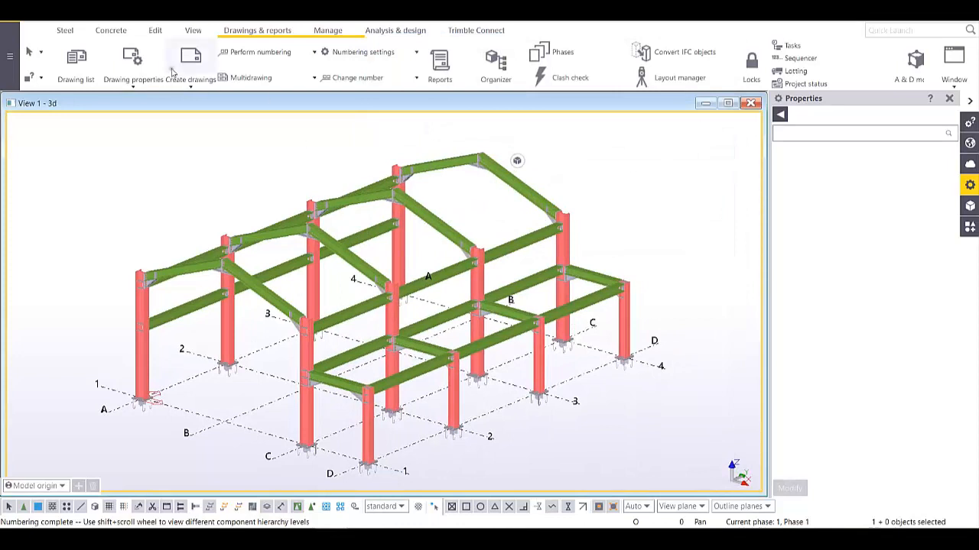
- Generate a general arrangement drawing with the 3d, GRID 1 and PLAN +3000 views, opening on creation
left_click(189, 84)
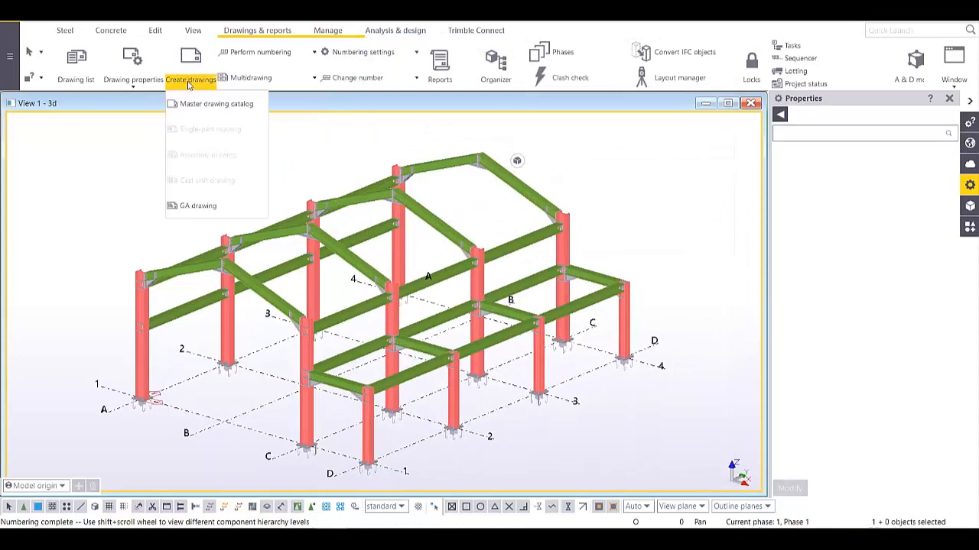
left_click(204, 208)
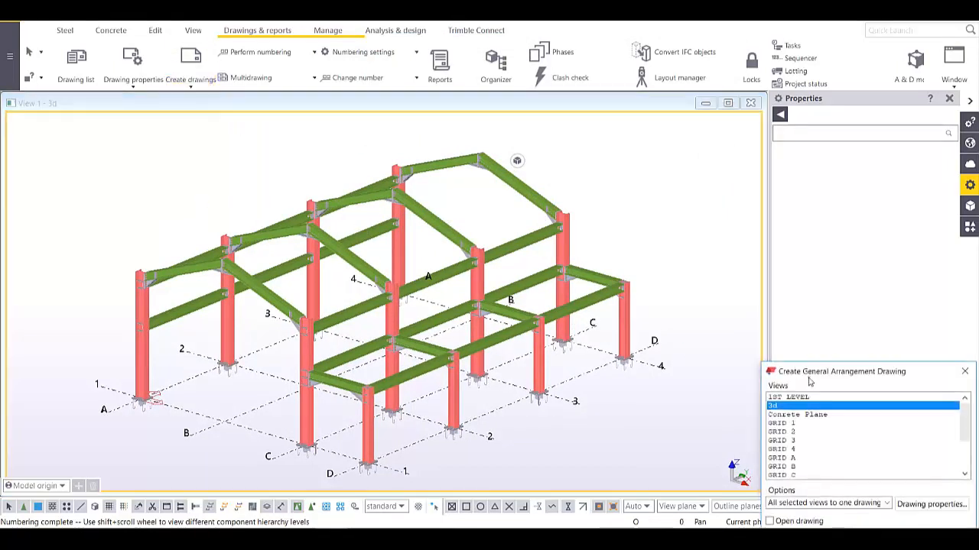
mouse_move(808, 378)
left_mouse_down()
mouse_move(219, 199)
mouse_move(111, 132)
left_mouse_up()
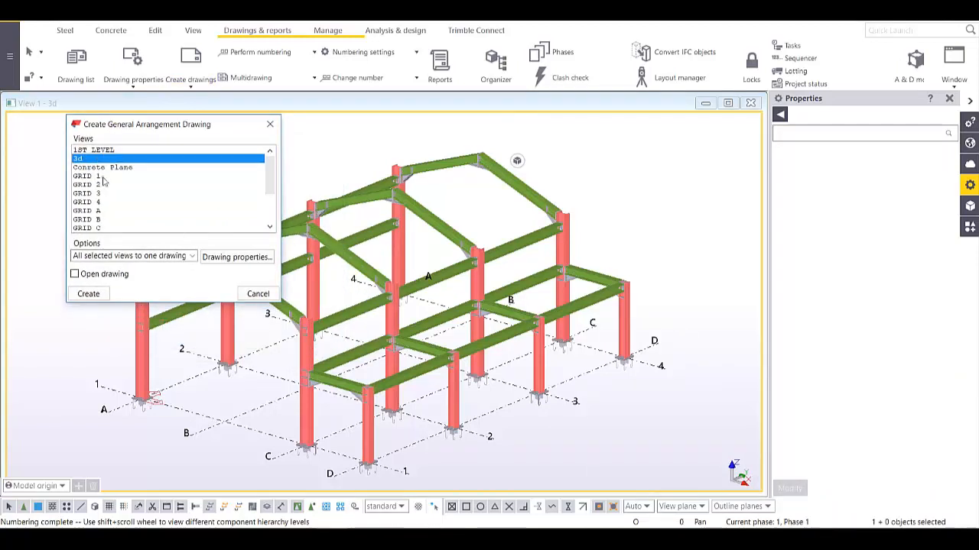
left_click(103, 177, "ctrl")
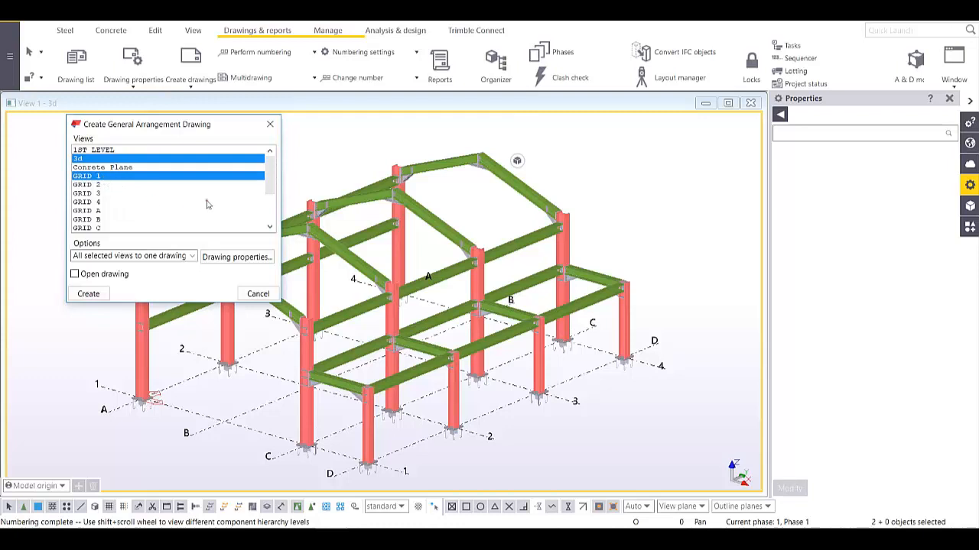
scroll(207, 204, "down", 1)
scroll(126, 215, "down", 2)
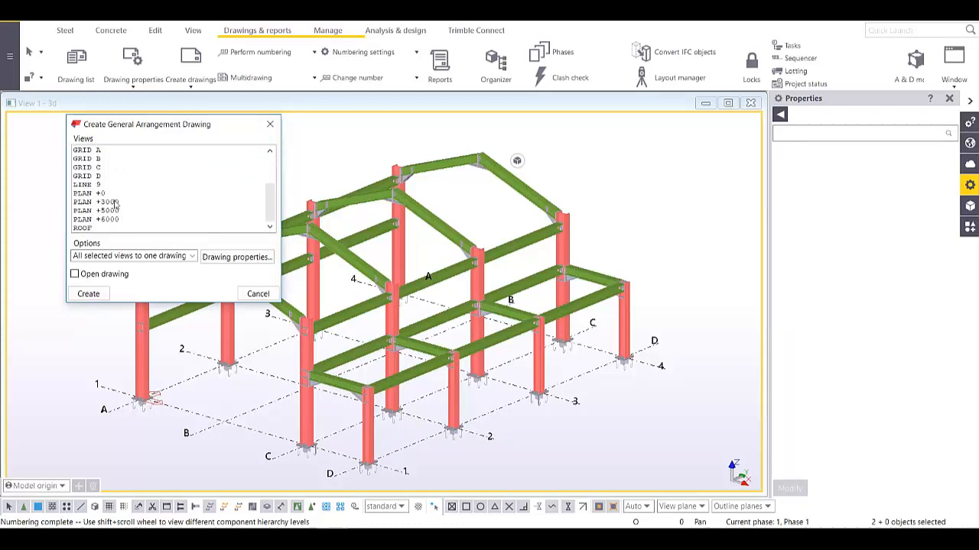
left_click(115, 202, "ctrl")
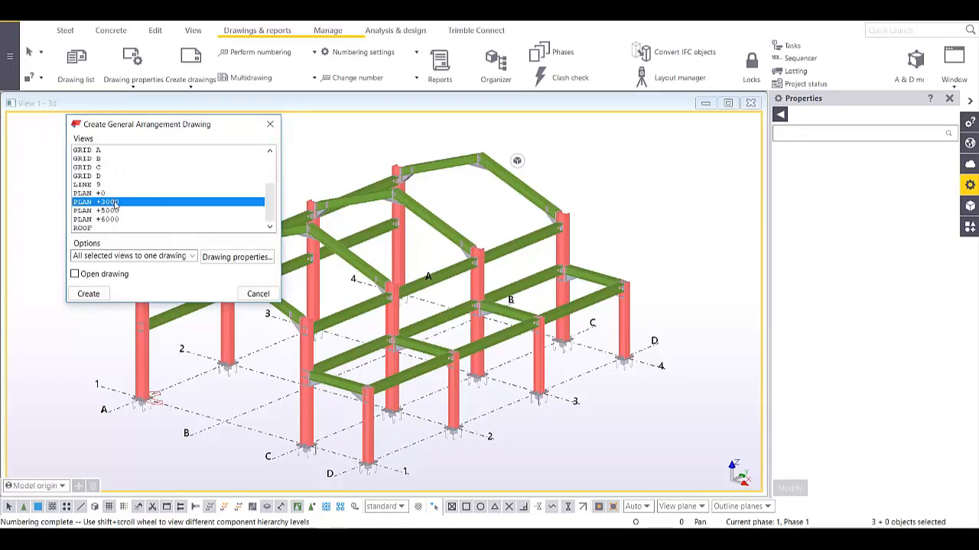
left_click(75, 274)
scroll(190, 194, "up", 3)
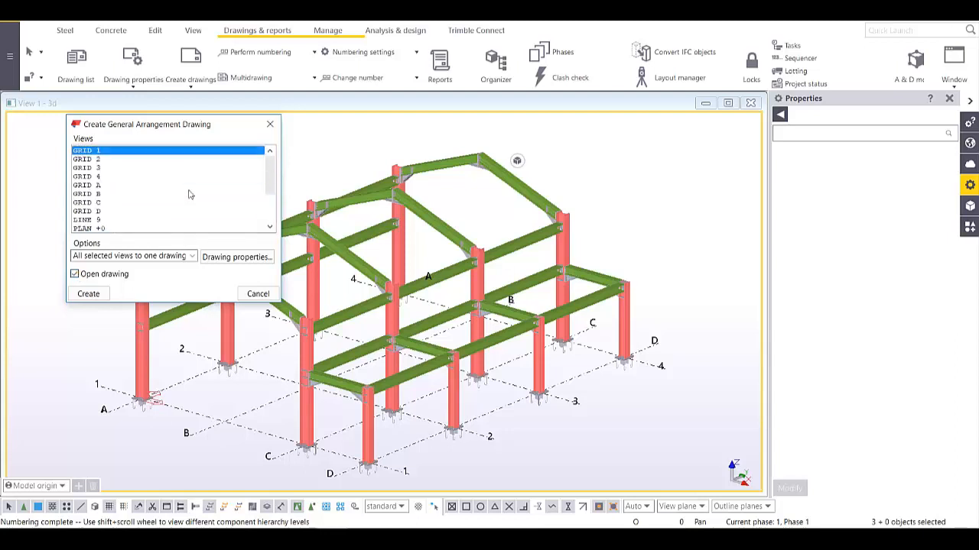
mouse_move(174, 126)
left_mouse_down()
mouse_move(597, 205)
mouse_move(720, 200)
left_mouse_up()
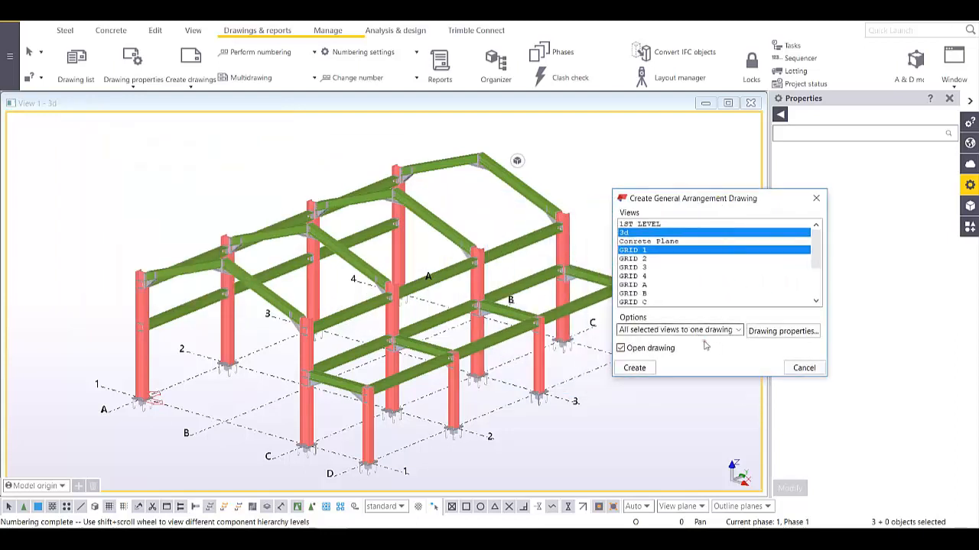
left_click(637, 369)
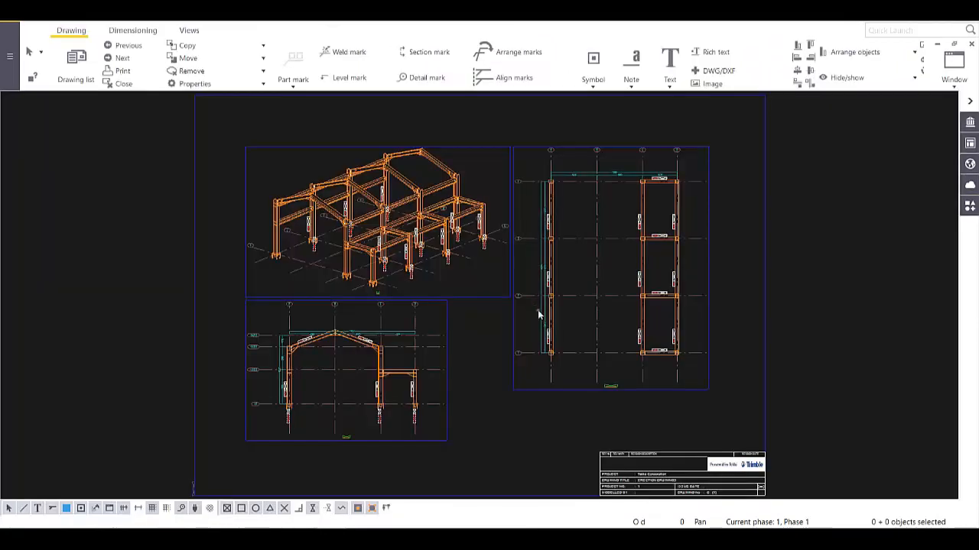
- Delete the marks from the drawing's 3d view
scroll(520, 314, "up", 3)
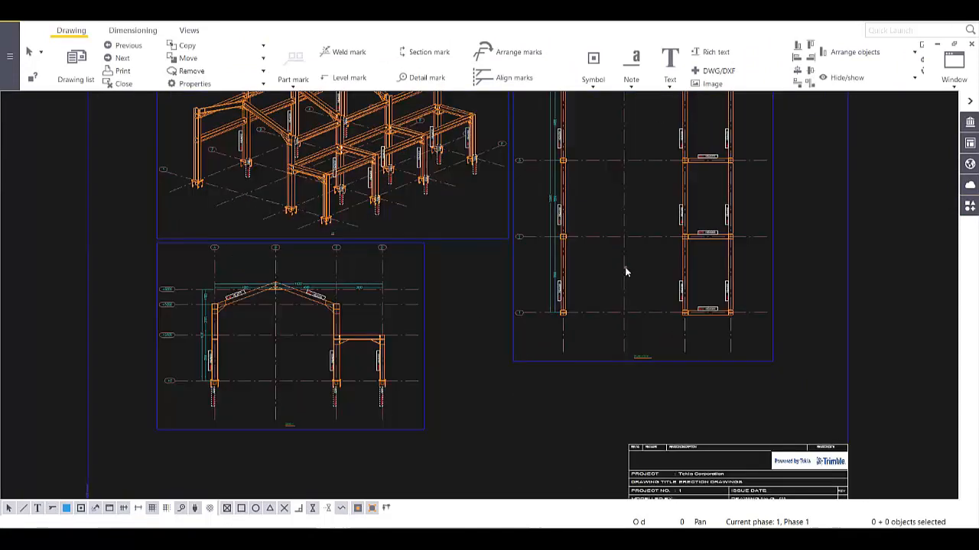
middle_click_drag(556, 285, 543, 349)
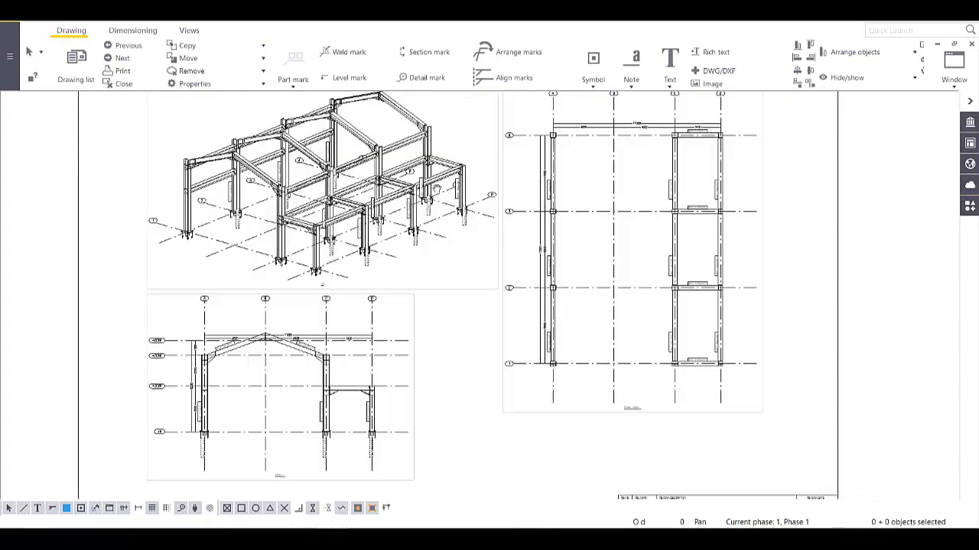
middle_click_drag(437, 189, 448, 220)
mouse_move(484, 151)
left_mouse_down()
mouse_move(246, 242)
mouse_move(195, 294)
left_mouse_up()
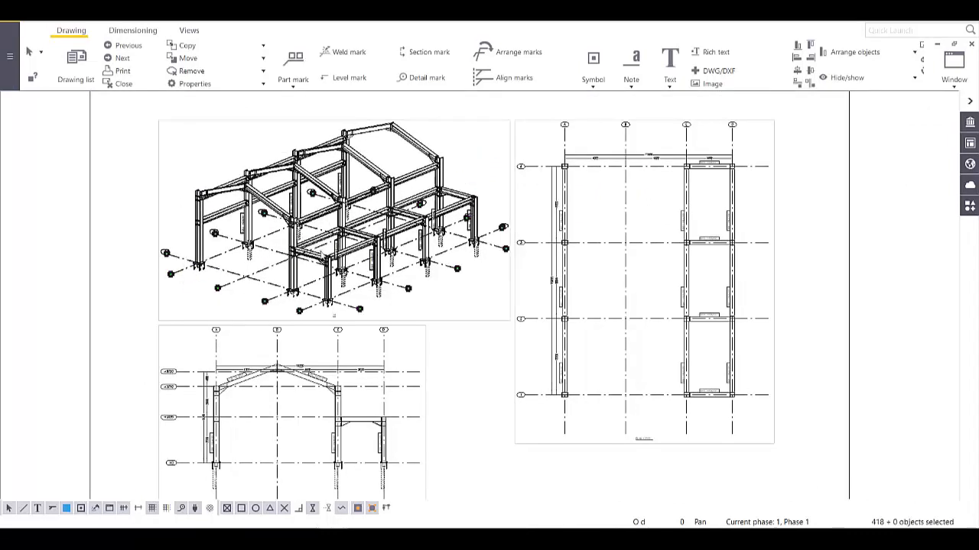
key("Delete")
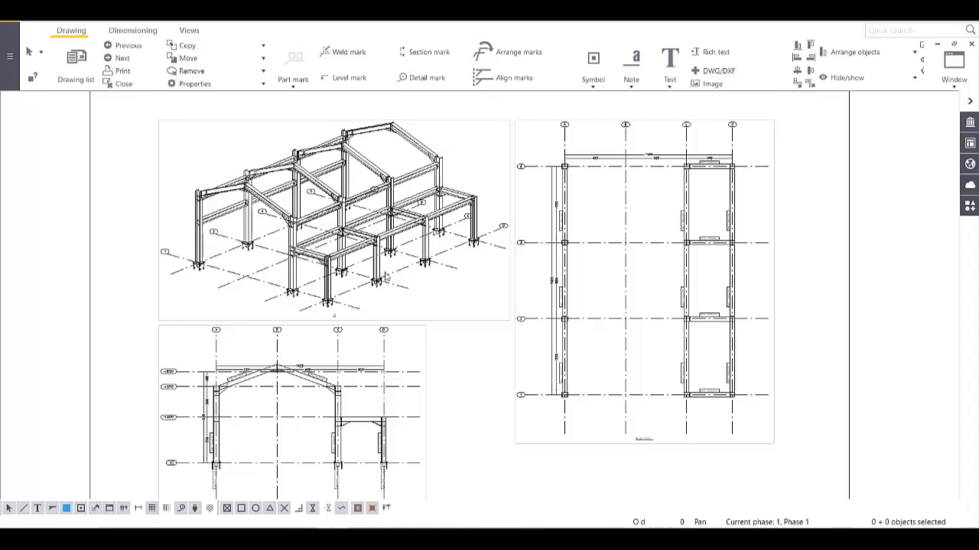
- Move the overall roof dimensions in the elevation up above the roof ridge
scroll(385, 272, "up", 2)
scroll(376, 264, "up", 4)
scroll(411, 277, "down", 2)
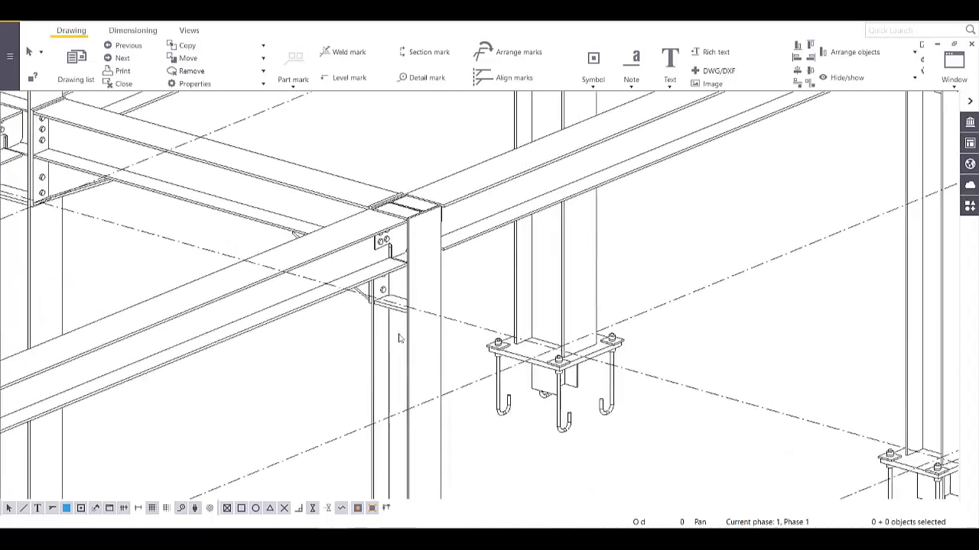
scroll(410, 278, "up", 2)
scroll(416, 279, "down", 5)
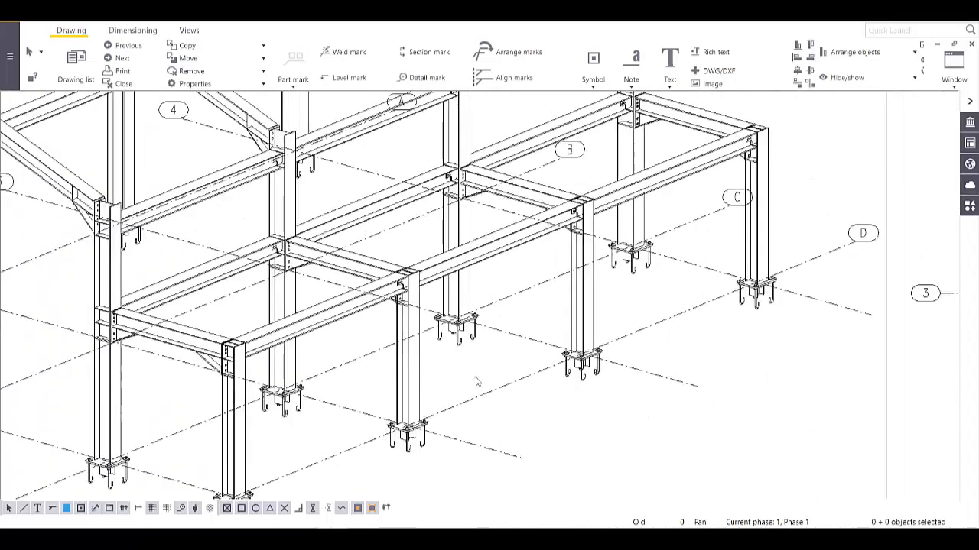
scroll(474, 375, "up", 4)
scroll(454, 293, "down", 5)
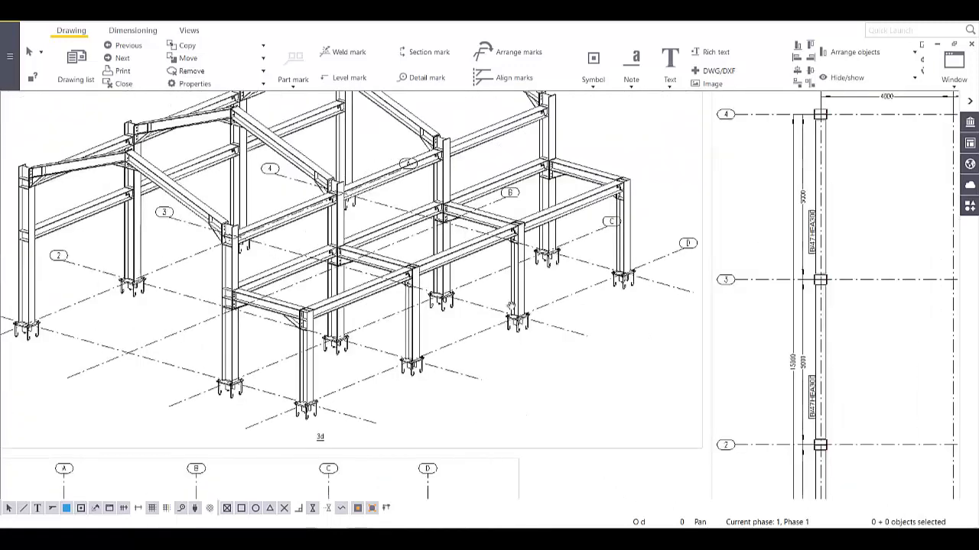
scroll(498, 329, "up", 2)
scroll(444, 404, "down", 2)
scroll(436, 339, "up", 6)
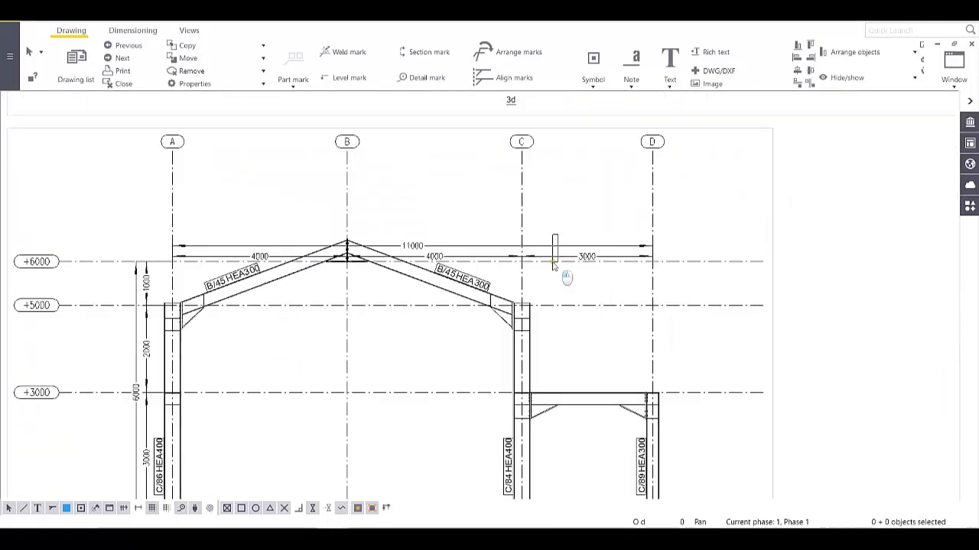
left_click(546, 257)
left_click_drag(547, 257, 527, 193)
left_click(384, 208)
- Shift the level dimensions on the left of the elevation further left
scroll(356, 209, "up", 4)
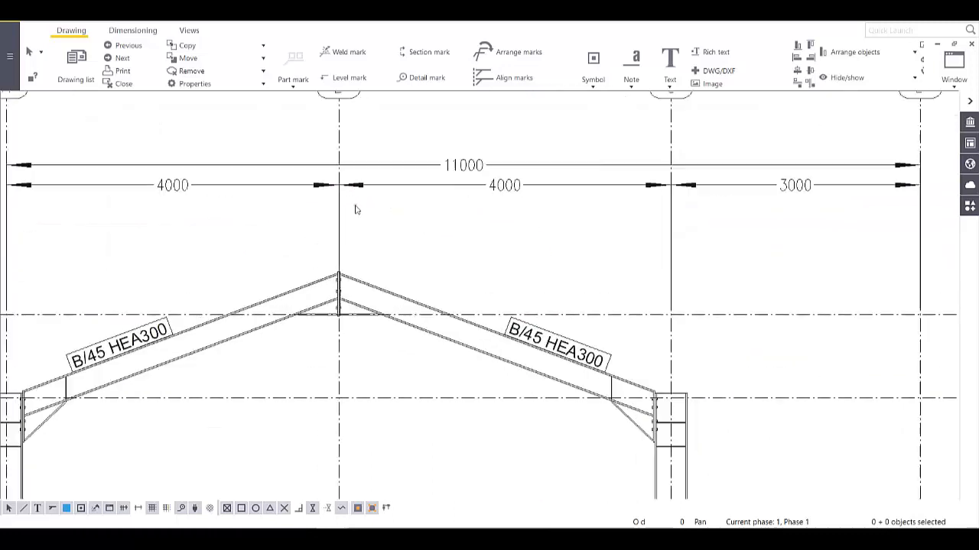
scroll(357, 214, "down", 3)
scroll(358, 231, "down", 2)
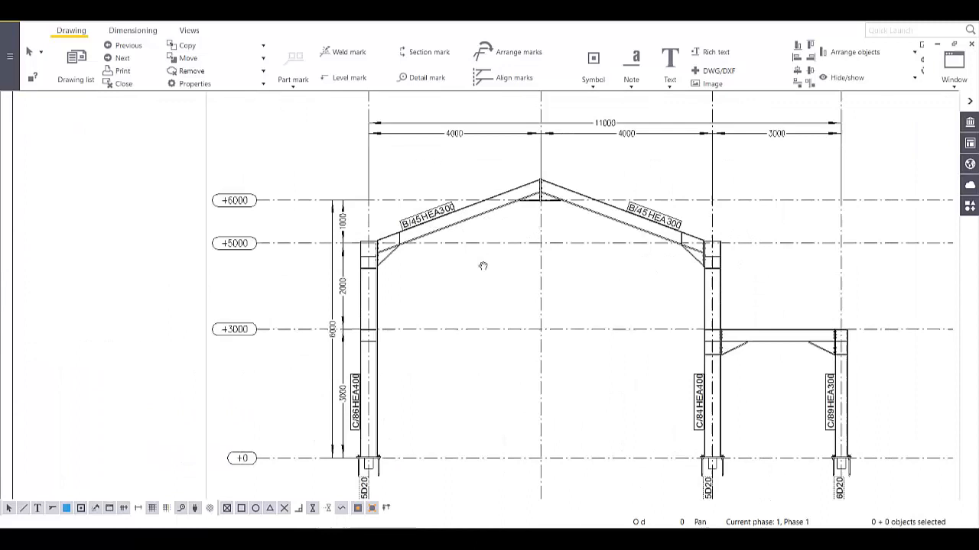
left_click(333, 284)
left_click_drag(337, 292, 303, 296)
left_click(425, 264)
- Move the plan's vertical 15000 dimension slightly to the left
scroll(356, 419, "up", 5)
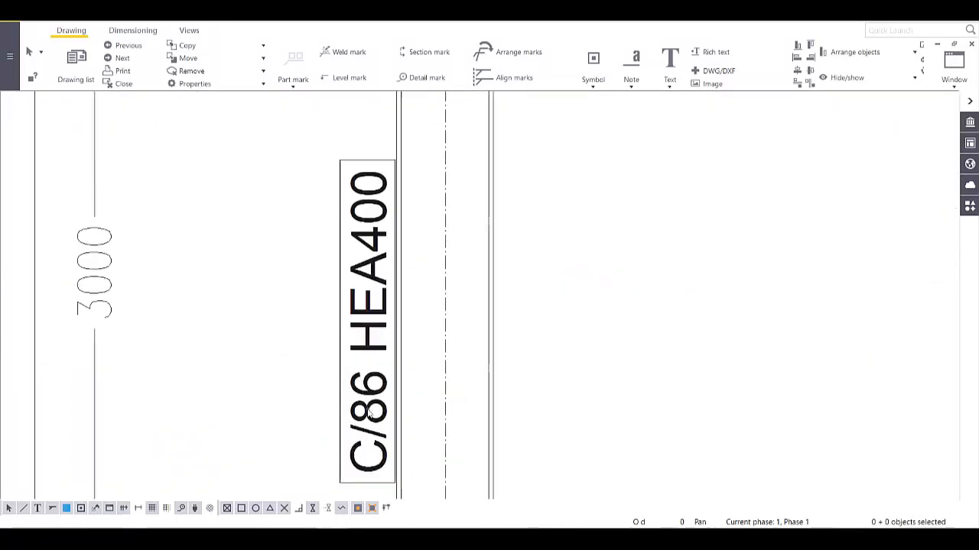
scroll(379, 401, "down", 4)
middle_click_drag(453, 254, 390, 358)
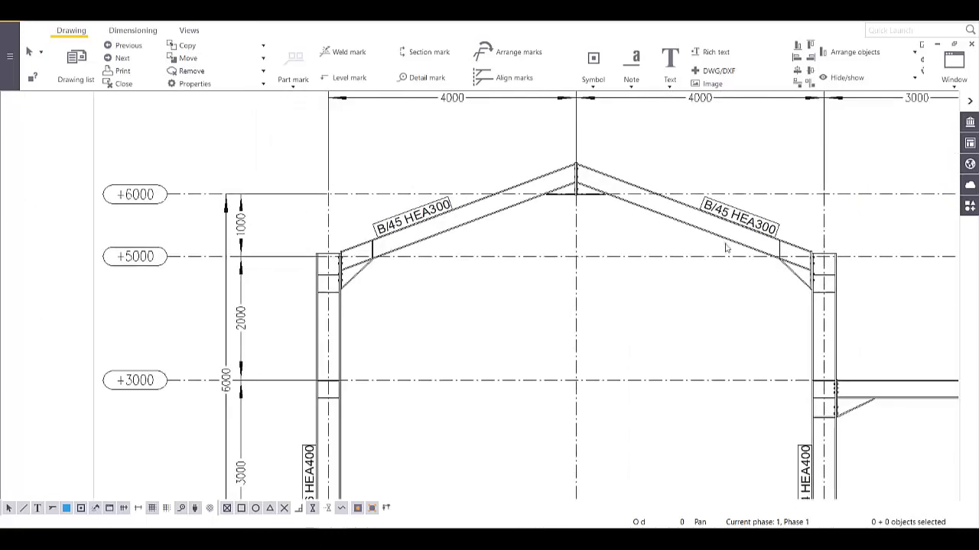
scroll(699, 273, "down", 4)
scroll(566, 367, "up", 2)
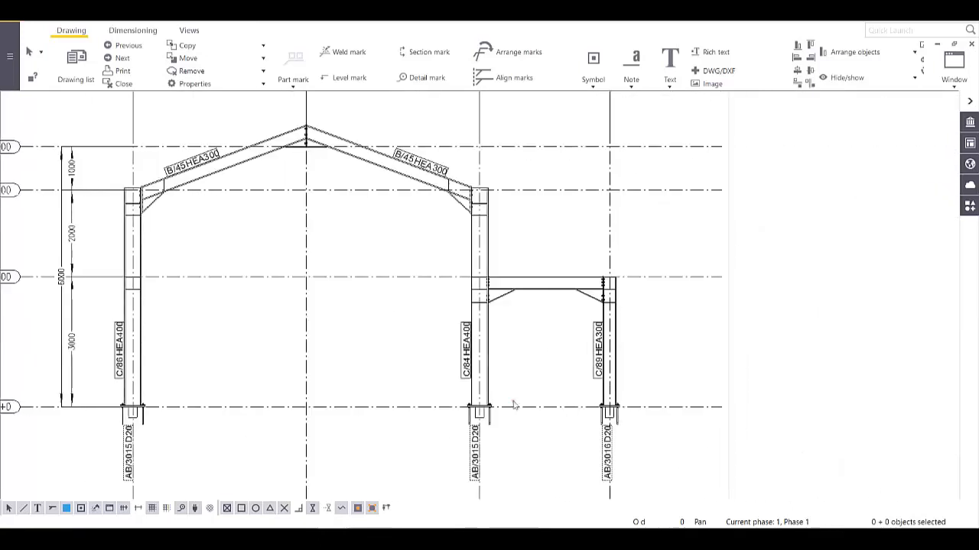
scroll(663, 341, "up", 1)
middle_click_drag(659, 346, 439, 352)
scroll(439, 351, "down", 7)
middle_click_drag(708, 249, 416, 372)
scroll(409, 274, "up", 3)
left_click(335, 245)
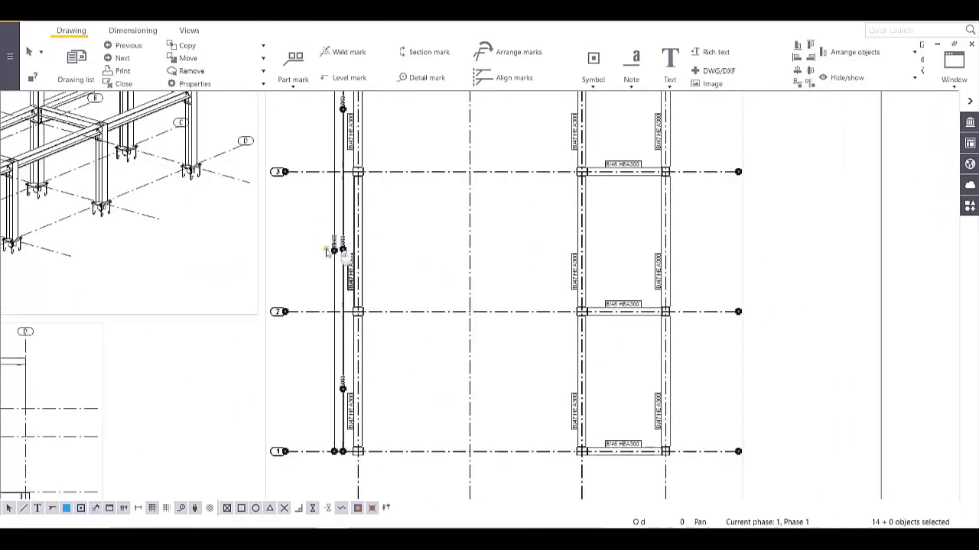
left_click_drag(334, 247, 318, 257)
middle_click_drag(456, 230, 472, 465)
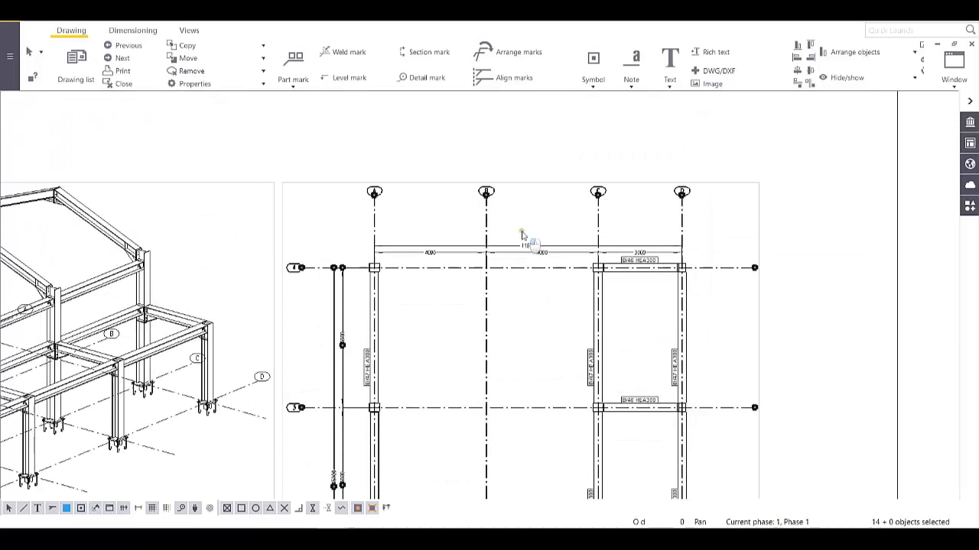
- Raise the 11000 dimension toward the grid bubbles and review the section view and title block
left_click(510, 254)
left_click_drag(510, 253, 509, 230)
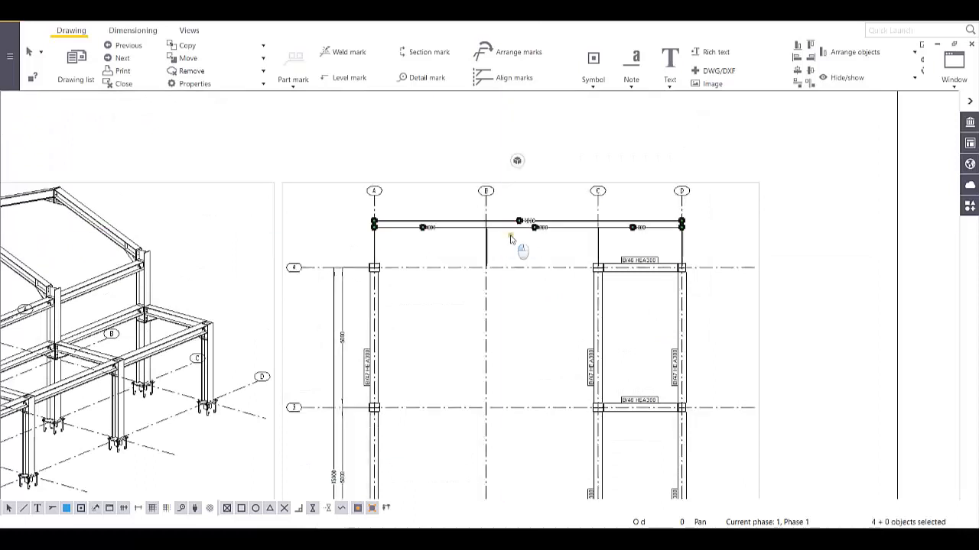
left_click(626, 334)
middle_click_drag(626, 335, 574, 186)
middle_click_drag(595, 359, 594, 217)
scroll(588, 267, "down", 4)
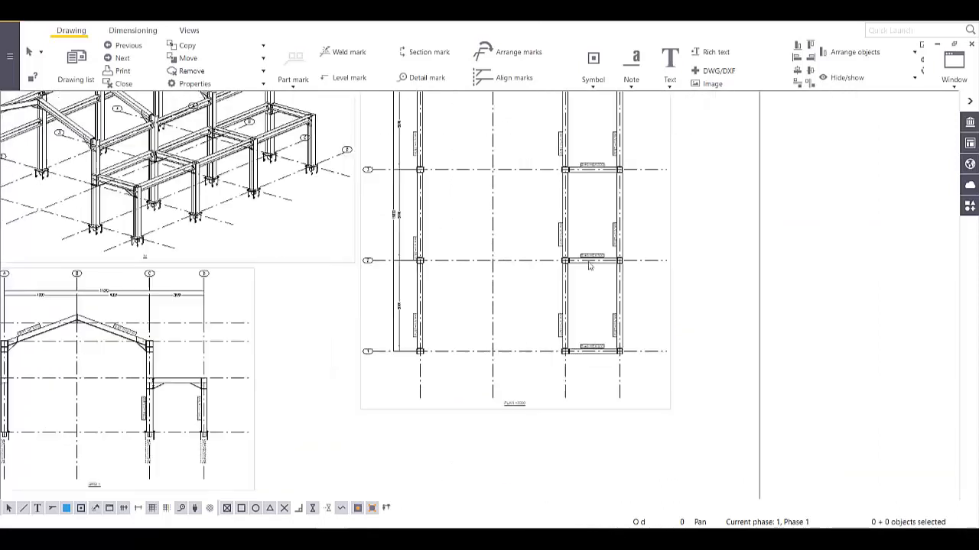
middle_click_drag(542, 330, 645, 305)
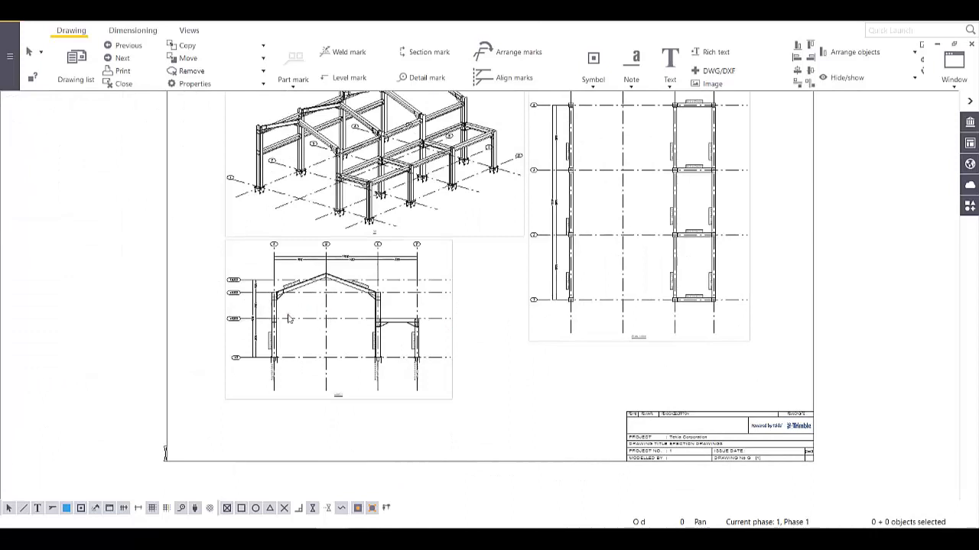
scroll(289, 320, "up", 2)
scroll(290, 316, "down", 1)
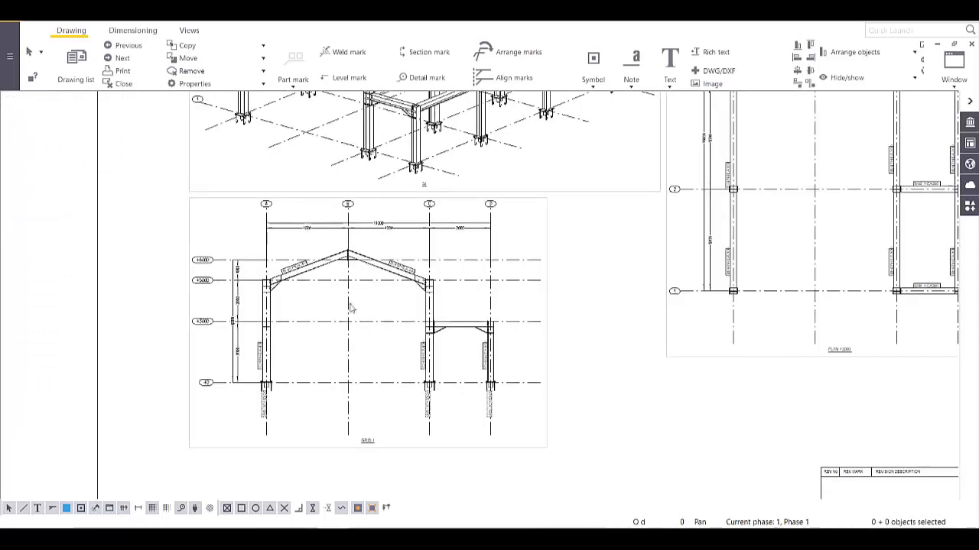
middle_click_drag(688, 280, 626, 306)
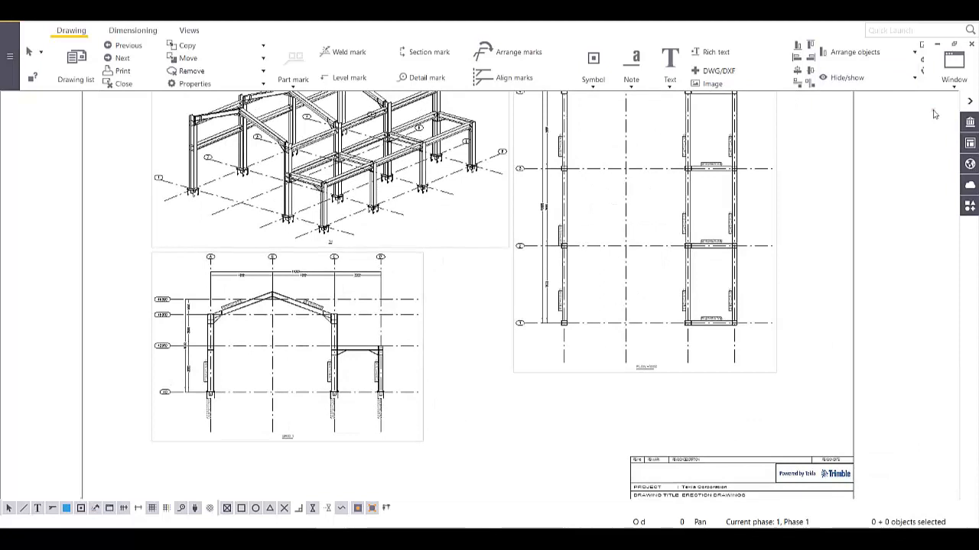
- Close the erection drawing without saving its changes
left_click(969, 45)
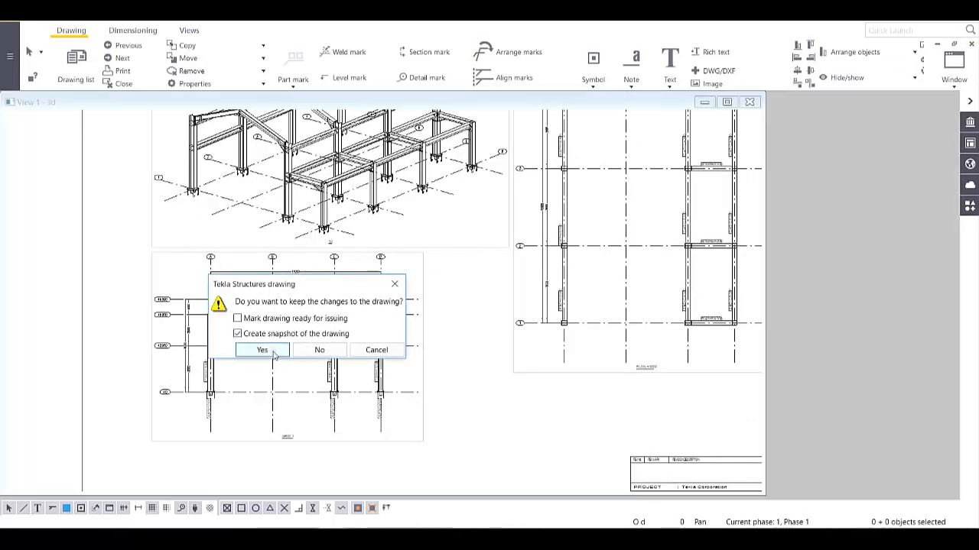
left_click(329, 345)
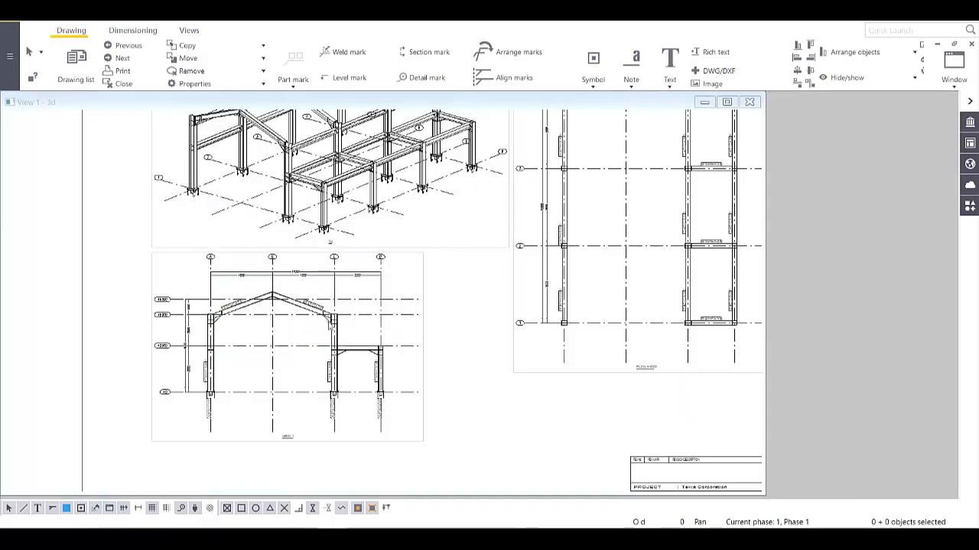
scroll(300, 334, "up", 5)
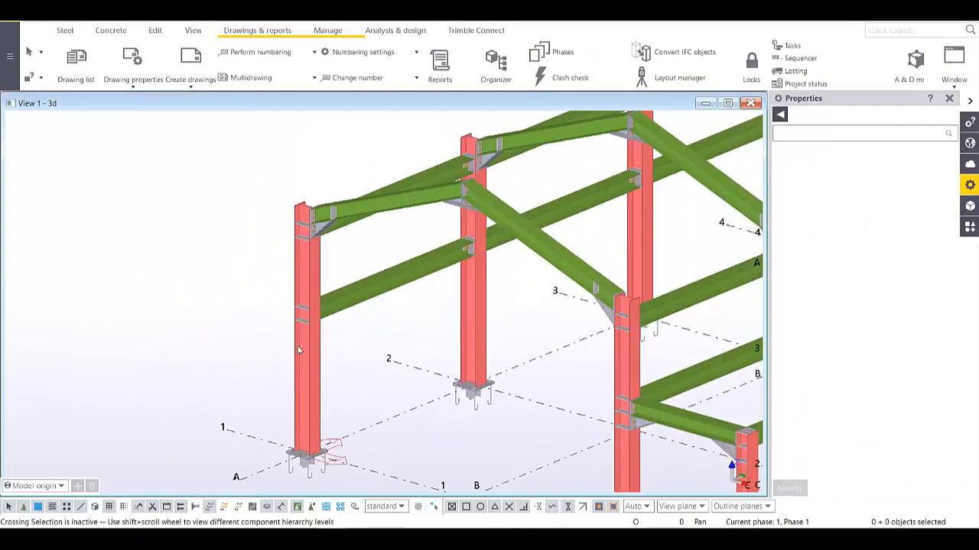
- Change the left column's profile from HEA400 to HEA500 and redraw the 3D view
left_click(310, 364)
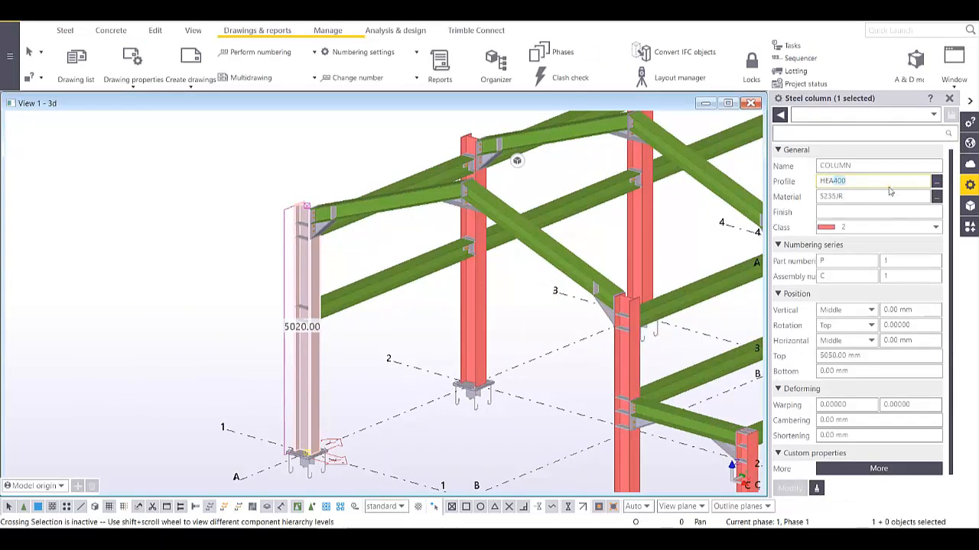
type("HEA500")
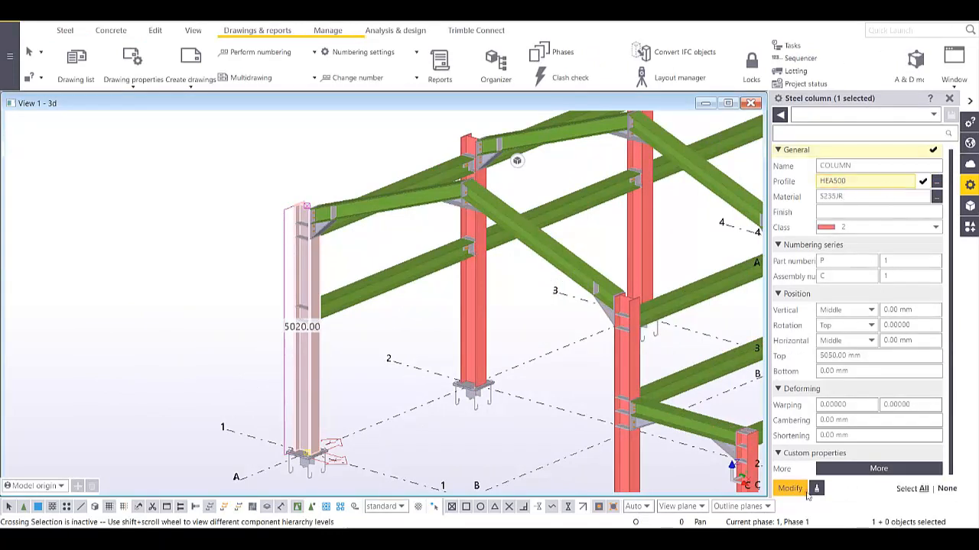
left_click(795, 495)
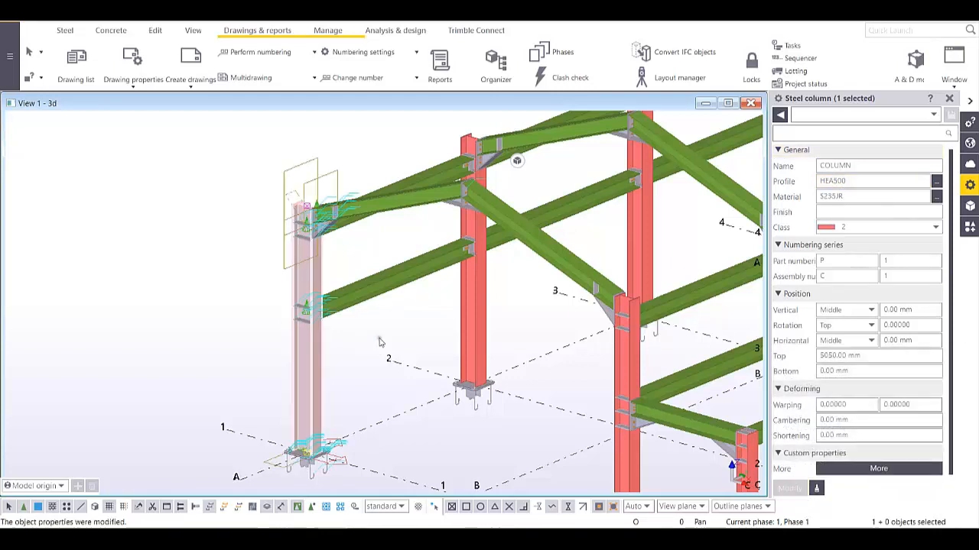
left_click(346, 248)
right_click(345, 248)
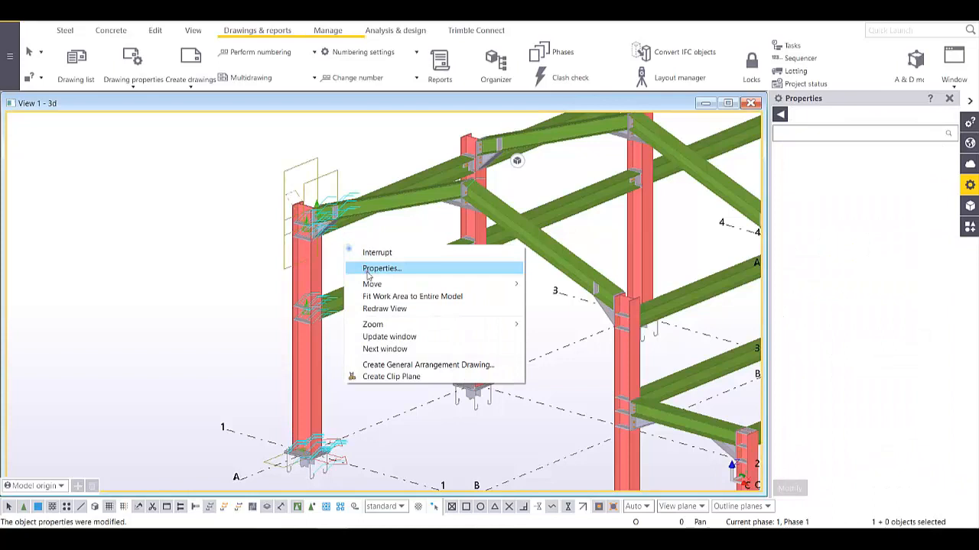
left_click(383, 309)
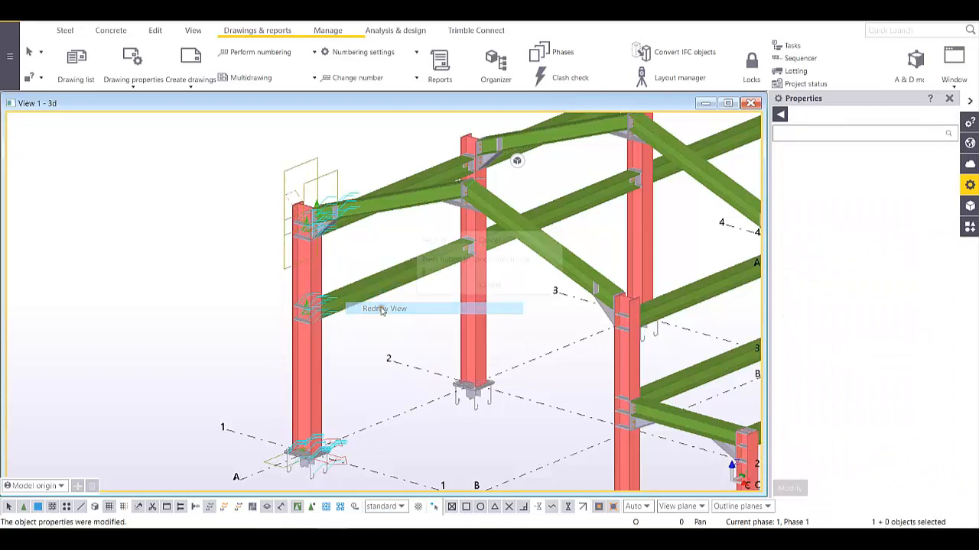
left_click(76, 61)
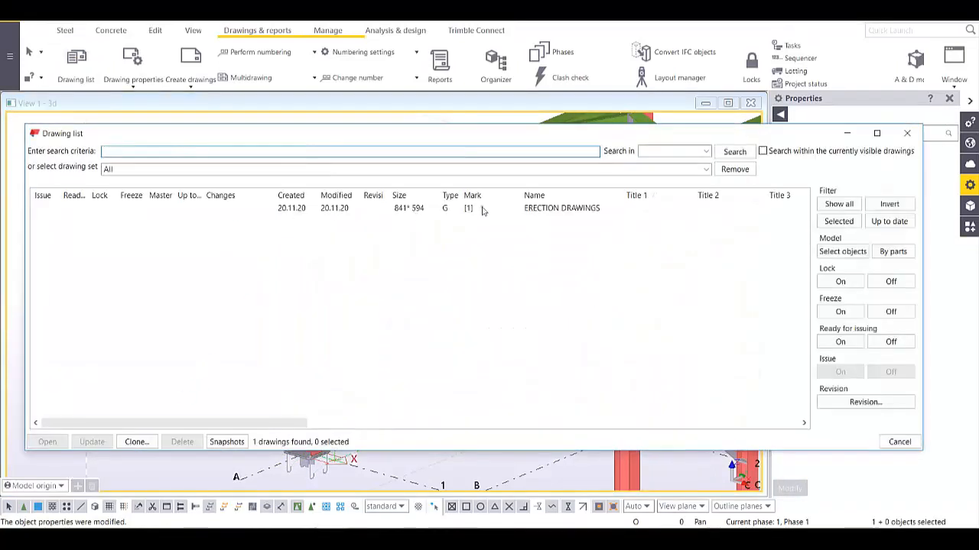
double_click(512, 212)
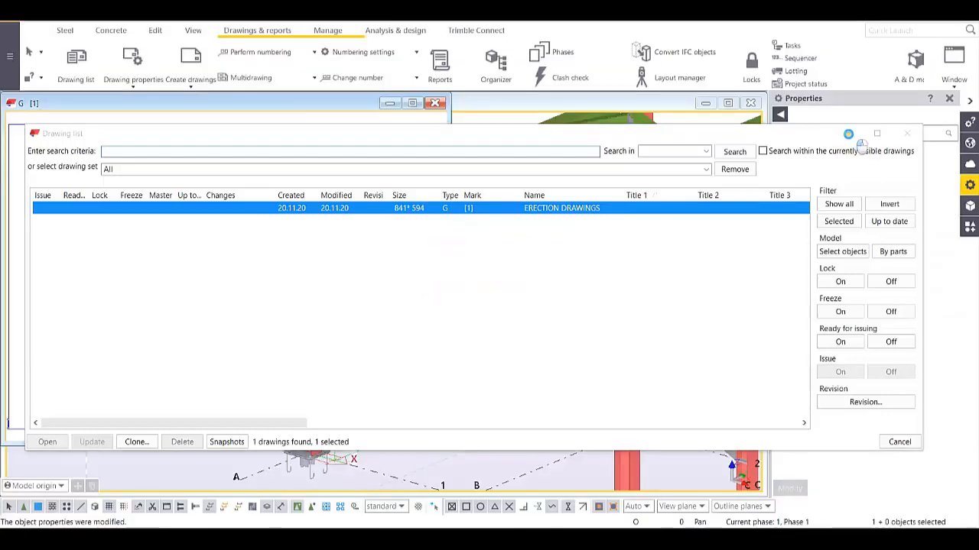
left_click(847, 134)
left_click(413, 104)
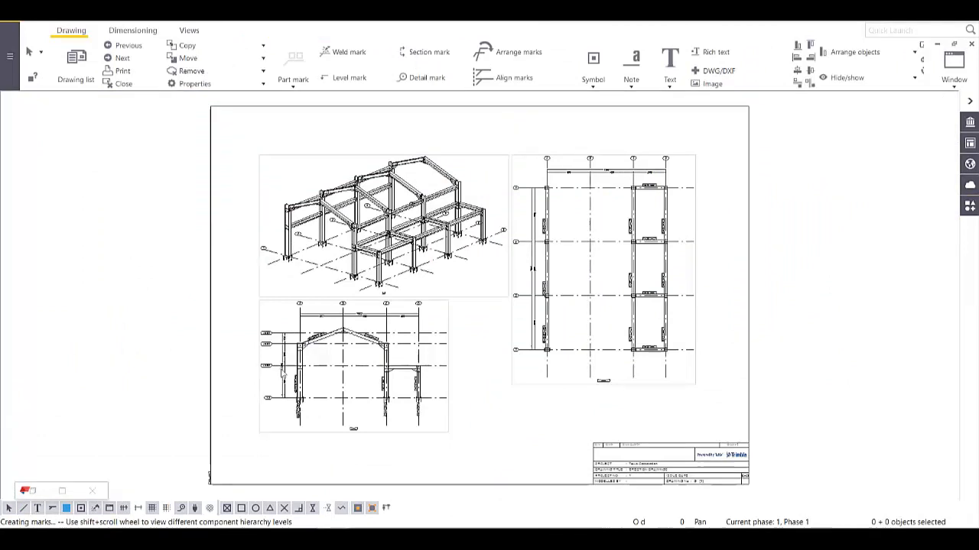
scroll(304, 391, "up", 10)
scroll(303, 391, "up", 5)
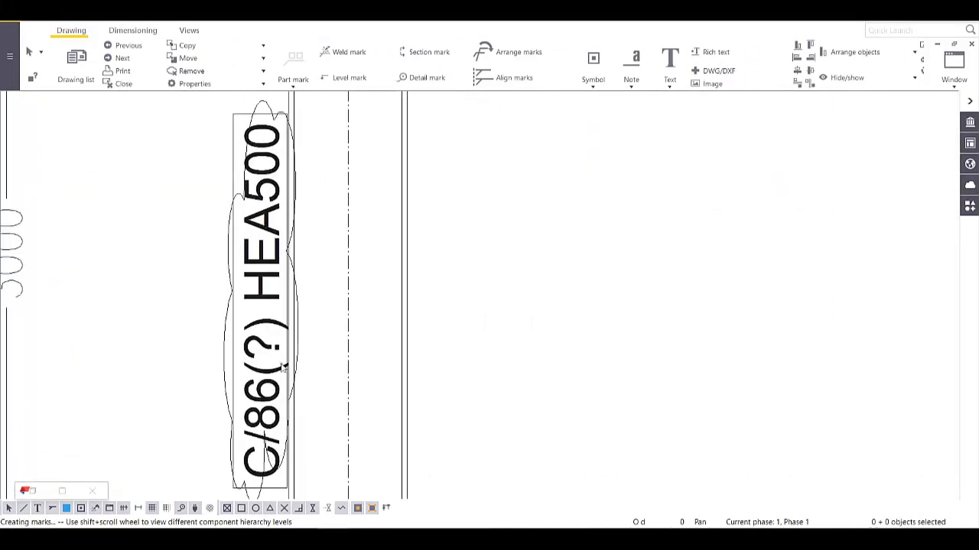
scroll(265, 424, "down", 10)
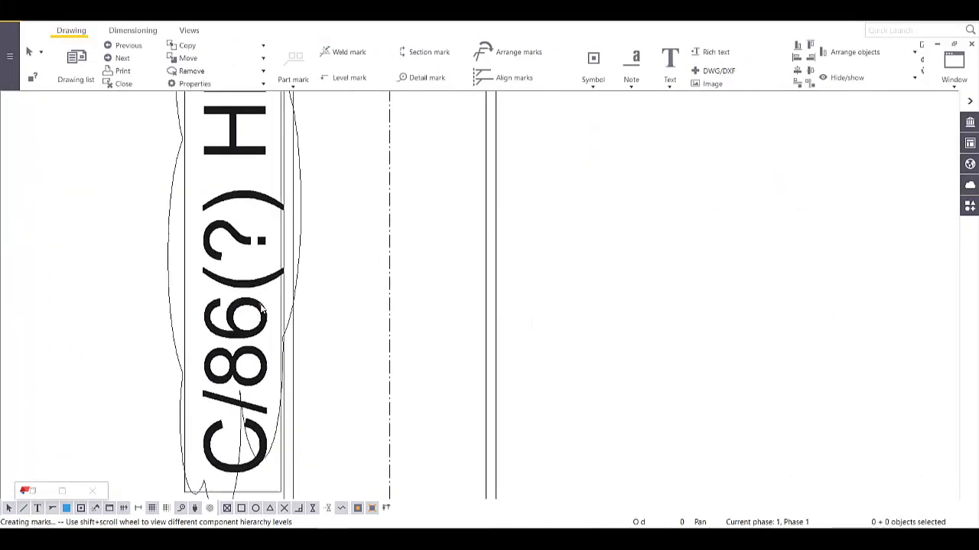
scroll(275, 360, "down", 2)
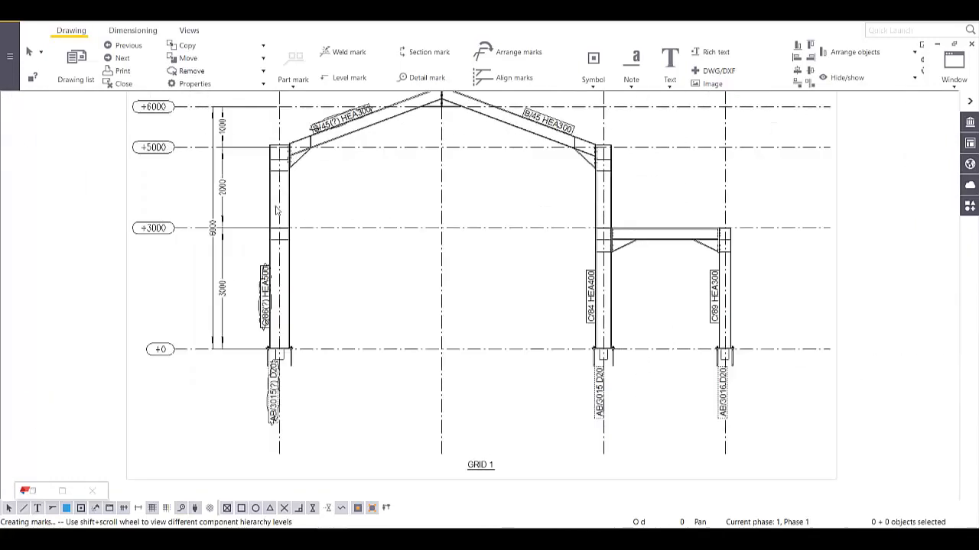
scroll(360, 179, "up", 6)
scroll(360, 179, "up", 6)
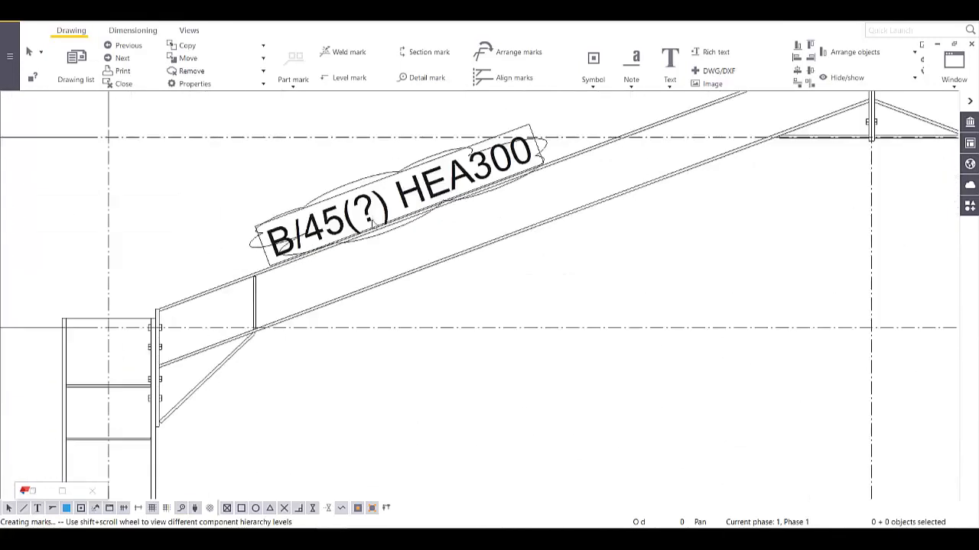
scroll(371, 220, "down", 5)
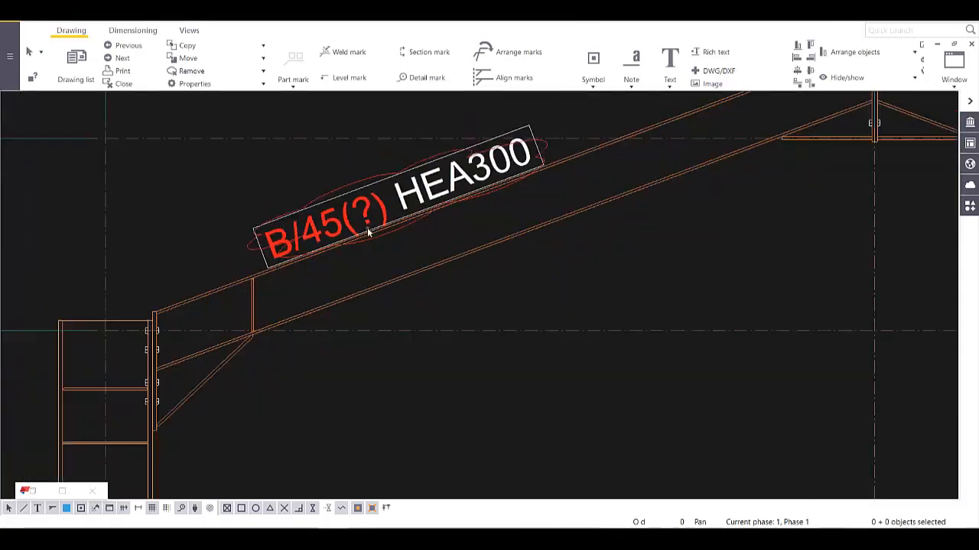
scroll(321, 338, "up", 3)
scroll(272, 416, "up", 2)
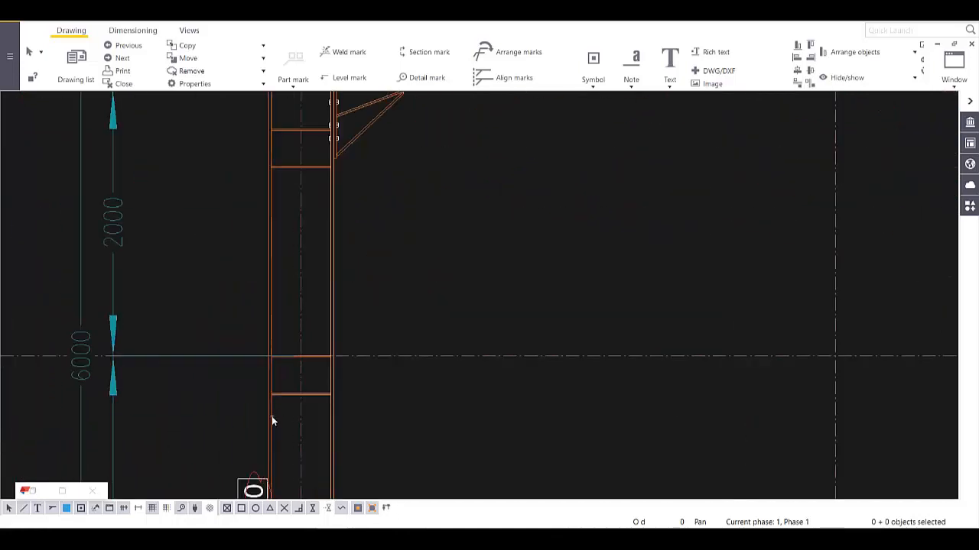
middle_click_drag(273, 465, 325, 234)
scroll(303, 415, "down", 5)
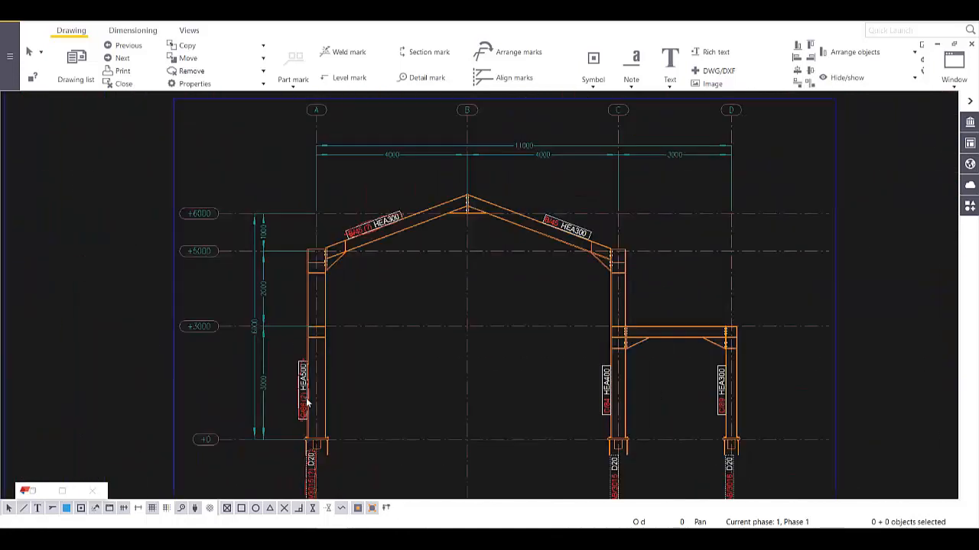
scroll(305, 406, "up", 2)
scroll(305, 420, "up", 4)
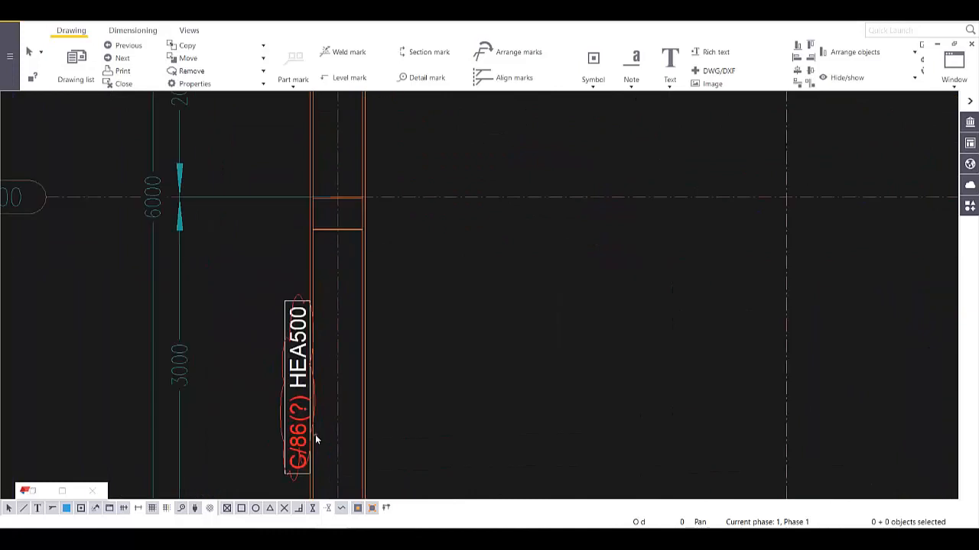
scroll(315, 436, "down", 1)
scroll(313, 416, "up", 3)
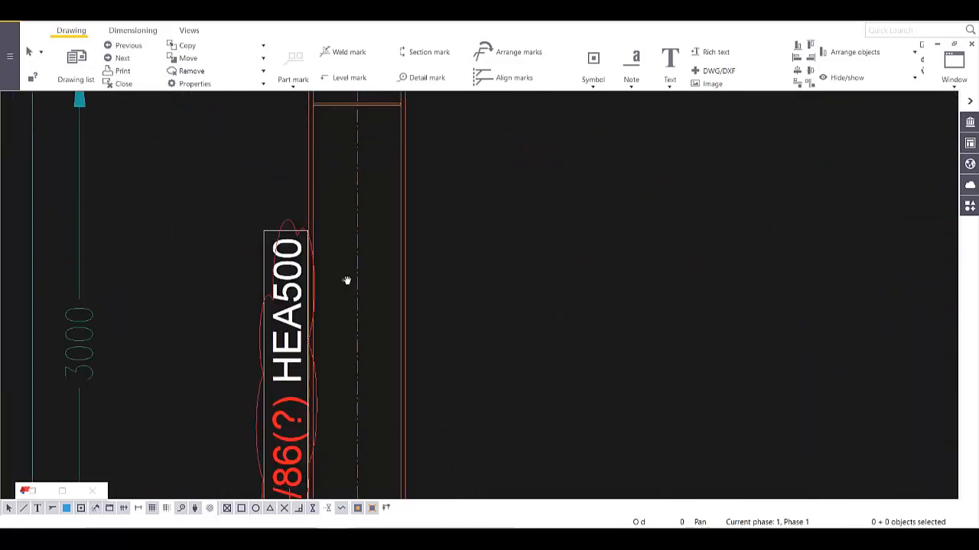
scroll(341, 322, "down", 5)
scroll(390, 285, "up", 4)
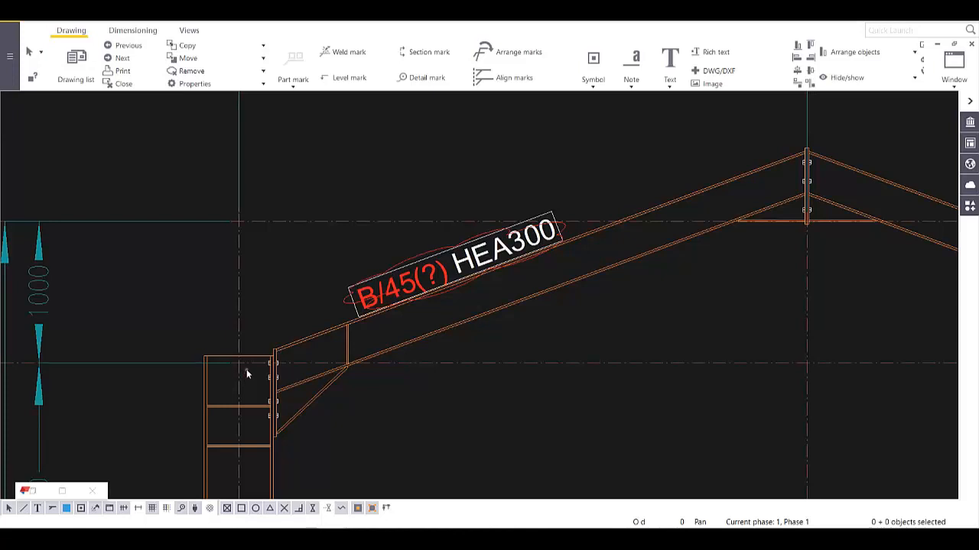
left_click(546, 290)
scroll(474, 299, "down", 5)
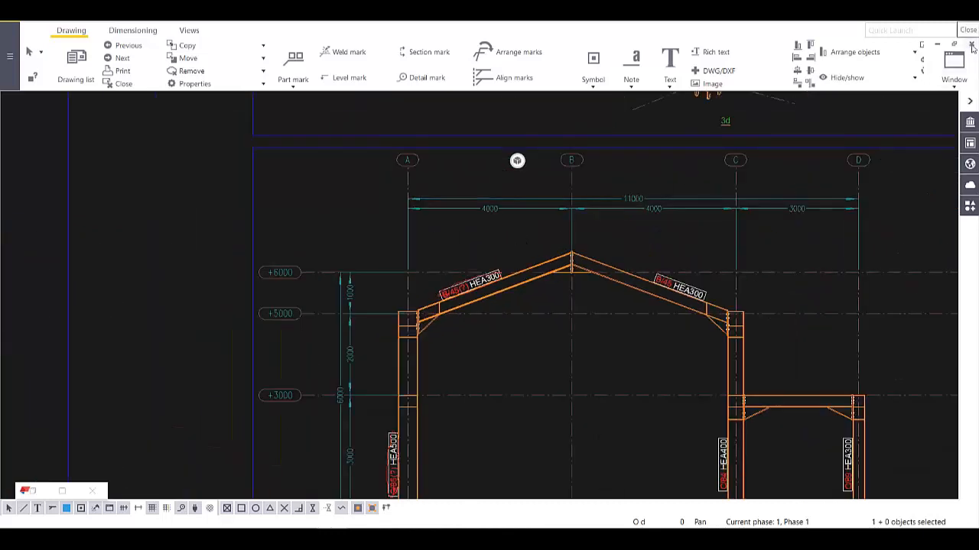
middle_click_drag(765, 310, 432, 163)
scroll(485, 241, "down", 3)
middle_click_drag(523, 294, 385, 307)
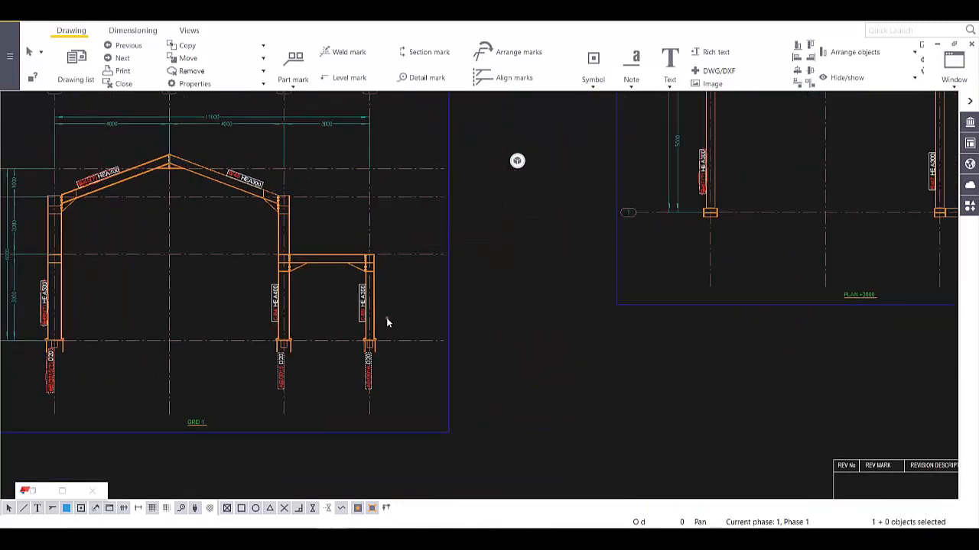
scroll(289, 266, "up", 8)
middle_click_drag(433, 413, 365, 313)
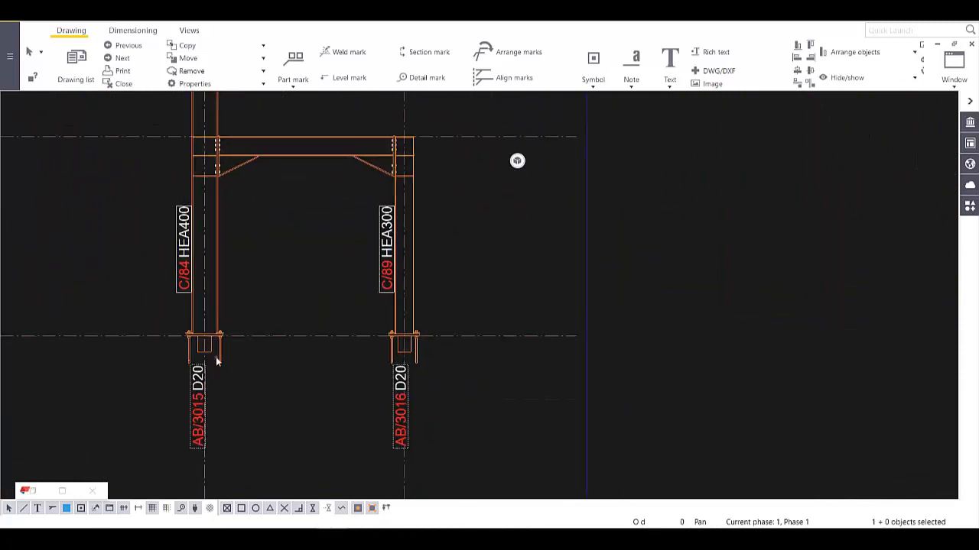
scroll(217, 357, "up", 8)
scroll(216, 358, "down", 4)
middle_click_drag(183, 334, 264, 313)
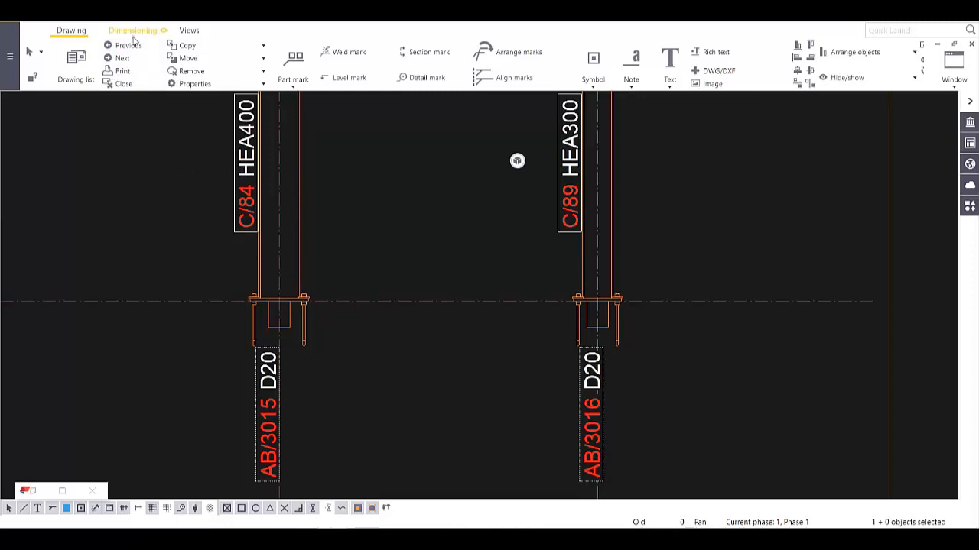
- Create detail view A circling the C/84 column base, place it on the sheet, and select it
left_click(187, 31)
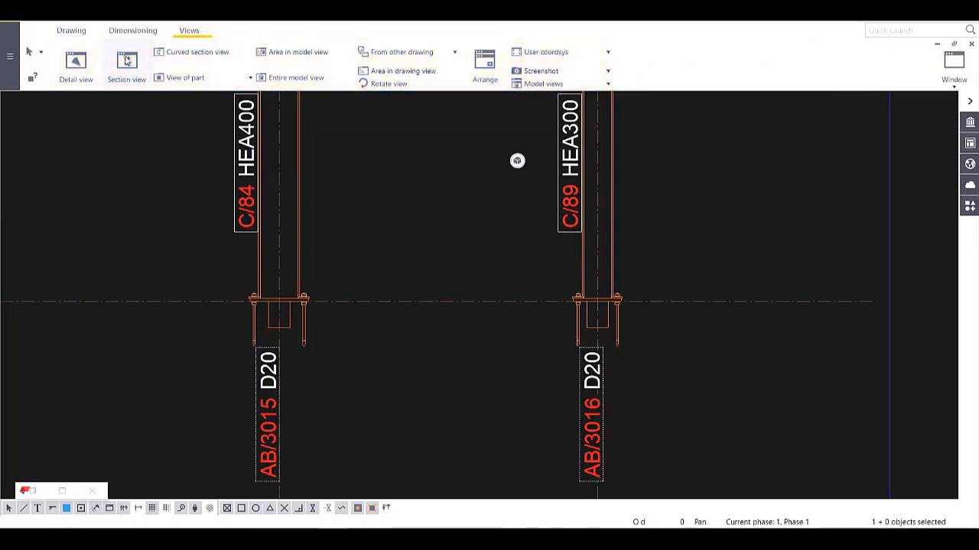
left_click(76, 63)
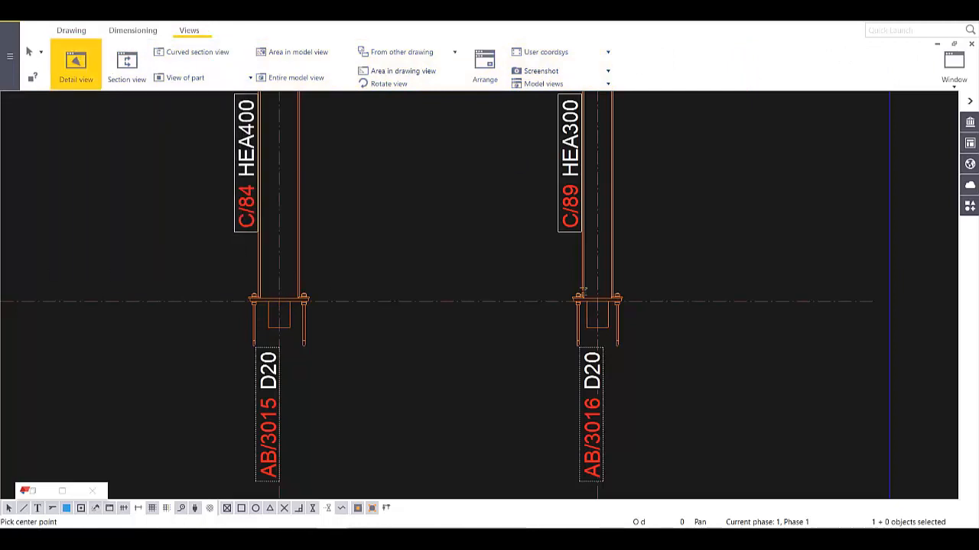
left_click(279, 301)
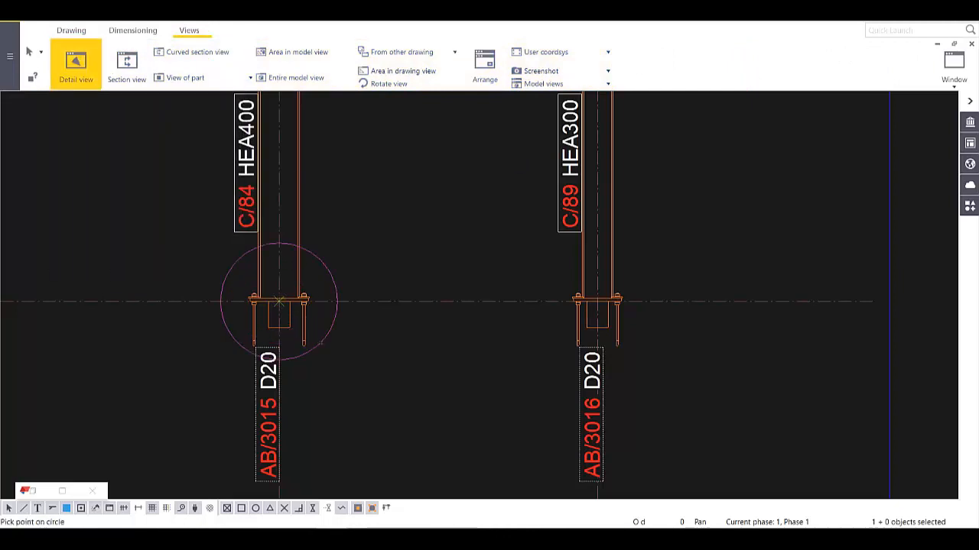
left_click(321, 345)
scroll(360, 356, "down", 5)
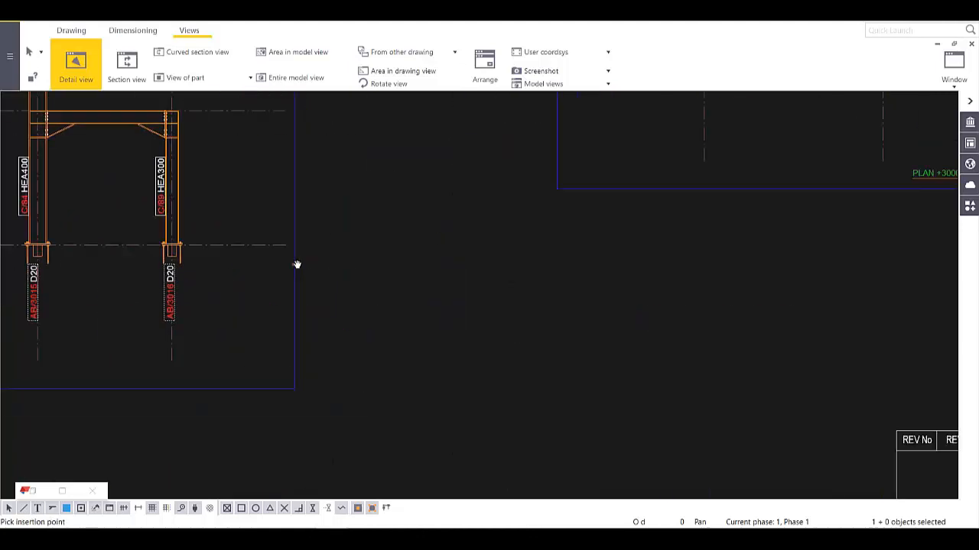
scroll(327, 289, "down", 2)
left_click(331, 325)
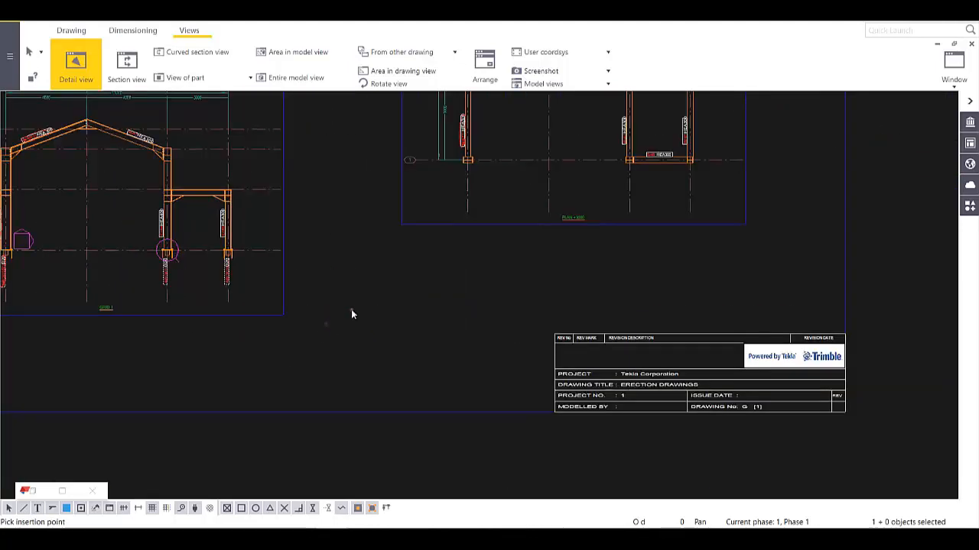
scroll(346, 305, "up", 5)
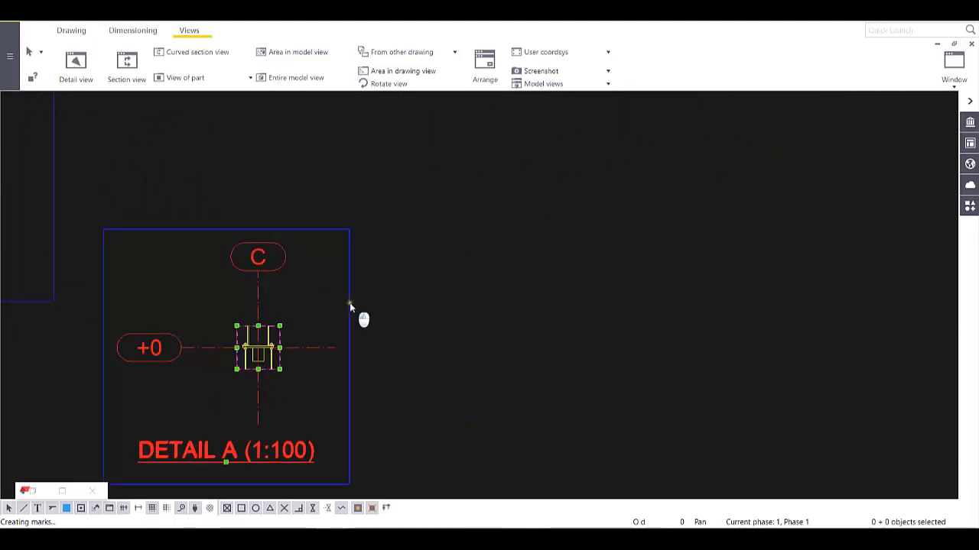
left_click(353, 310)
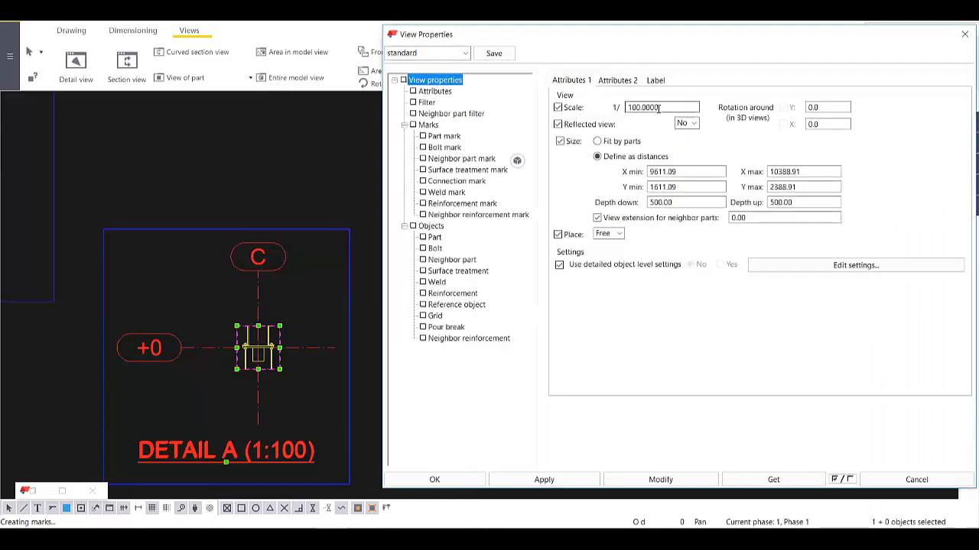
- Change detail A's scale from 1:100 to 1:10
left_click_drag(659, 109, 601, 120)
type("10")
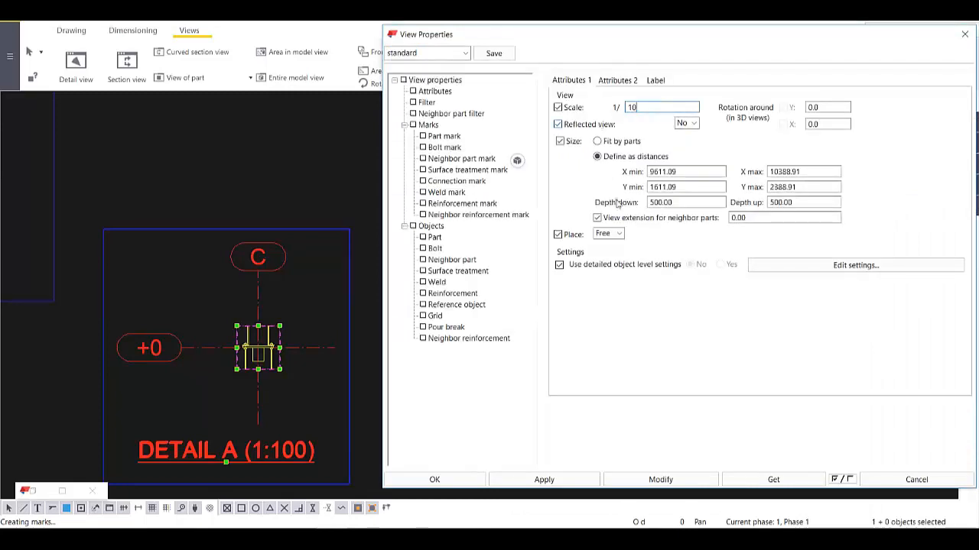
left_click(643, 482)
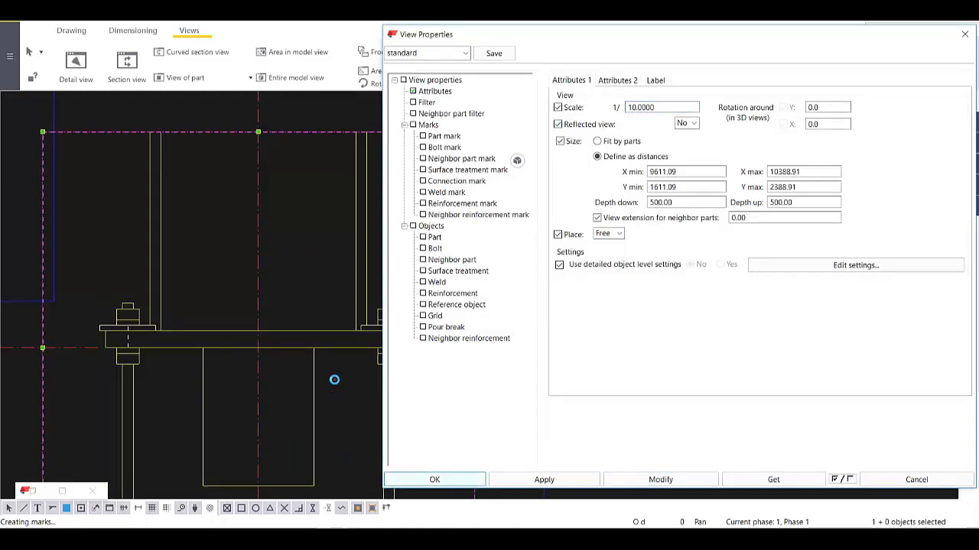
key("Return")
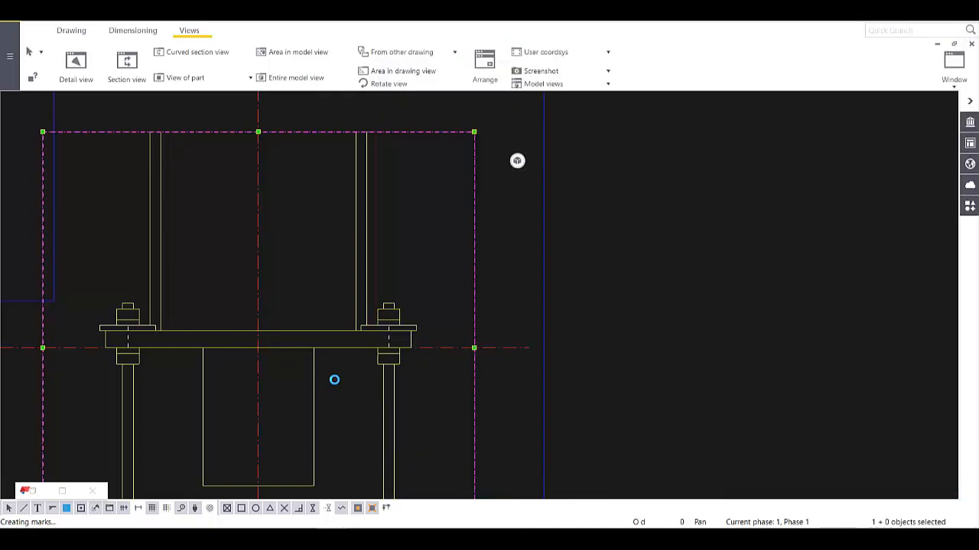
- Extend detail A's boundary downward to include the anchor bolts
scroll(502, 337, "down", 5)
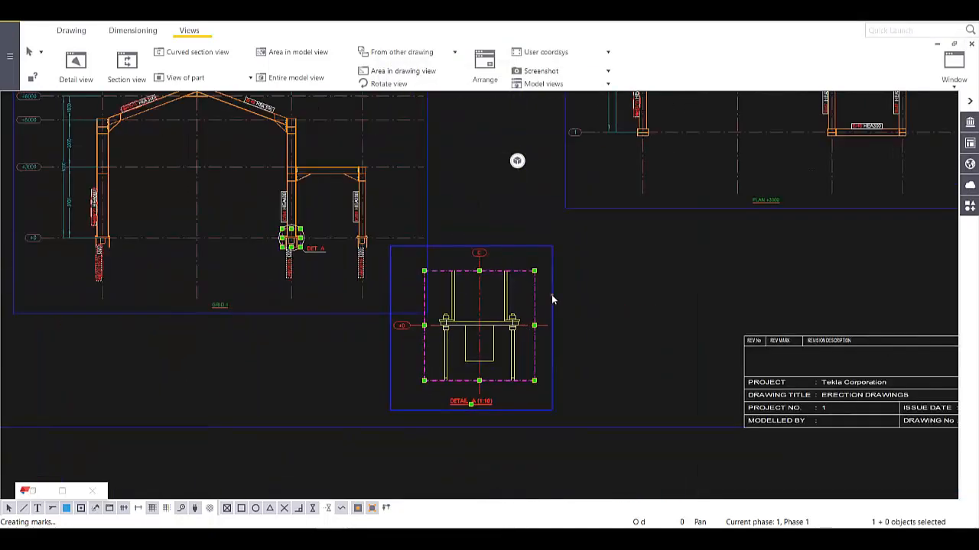
scroll(533, 325, "up", 1)
left_click_drag(484, 375, 495, 404)
scroll(503, 306, "up", 2)
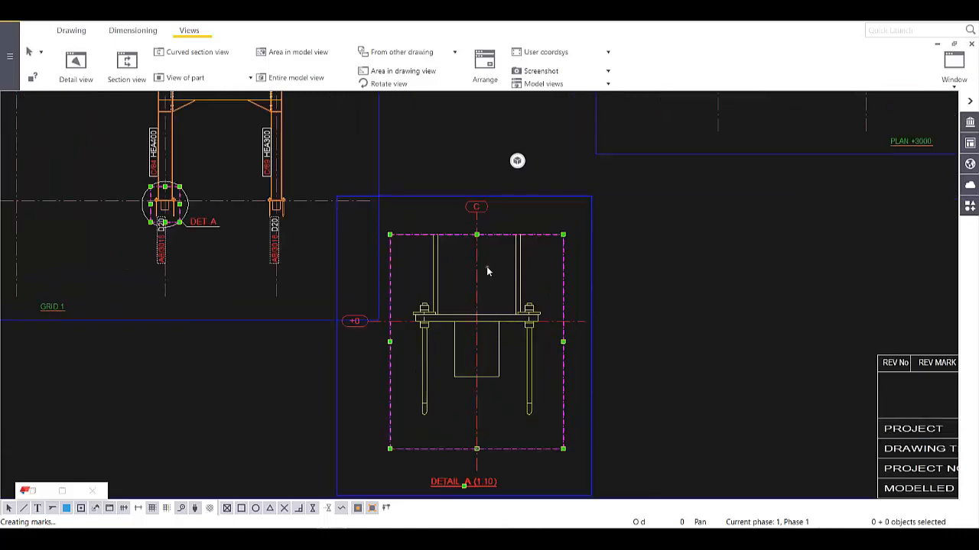
- Cut section A-A across the base plate and place it to the right of detail A
left_click(127, 61)
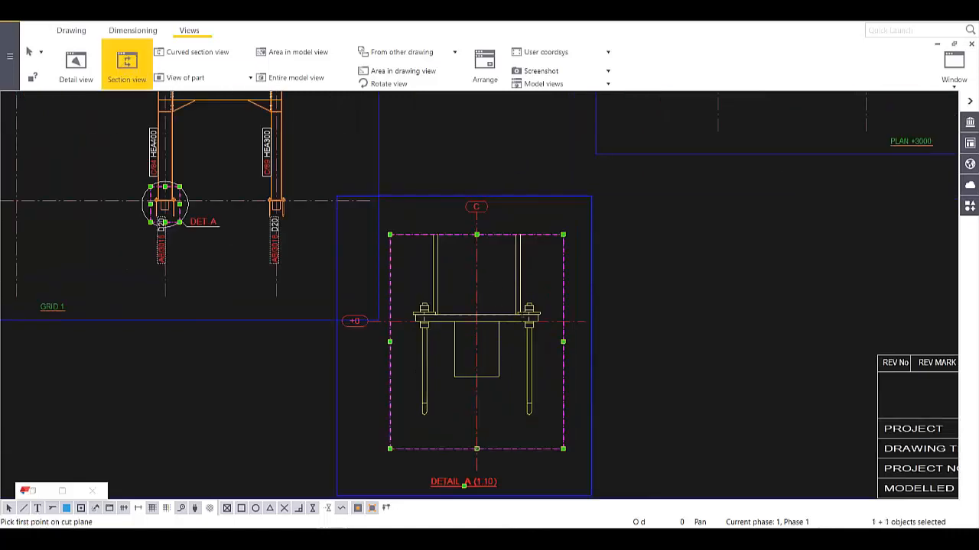
scroll(522, 315, "up", 2)
left_click(403, 312)
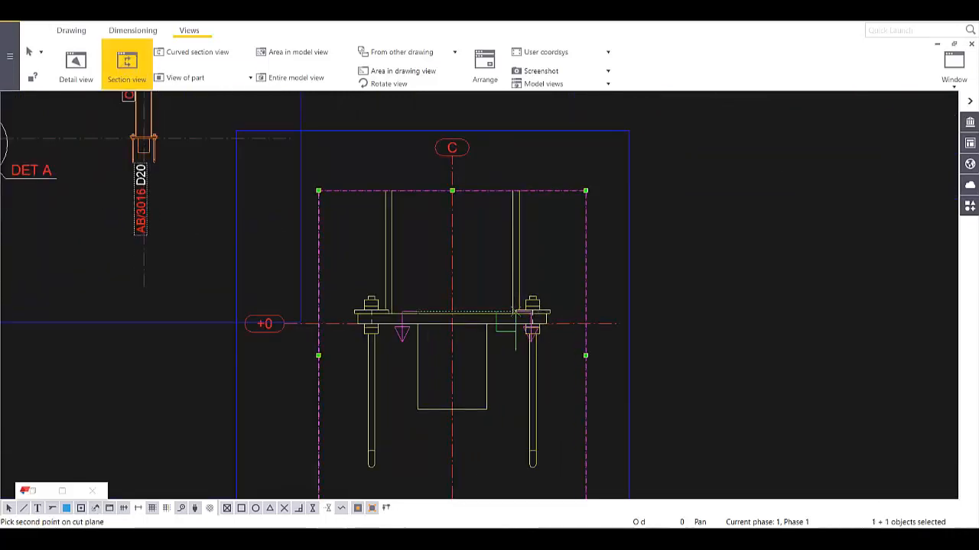
left_click(342, 317)
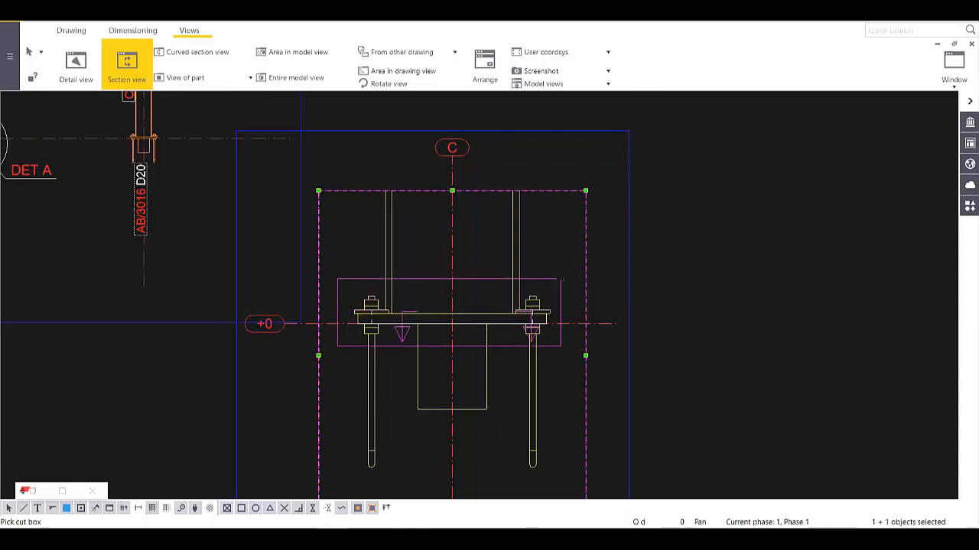
left_click(567, 283)
scroll(584, 315, "down", 2)
middle_click_drag(697, 329, 525, 297)
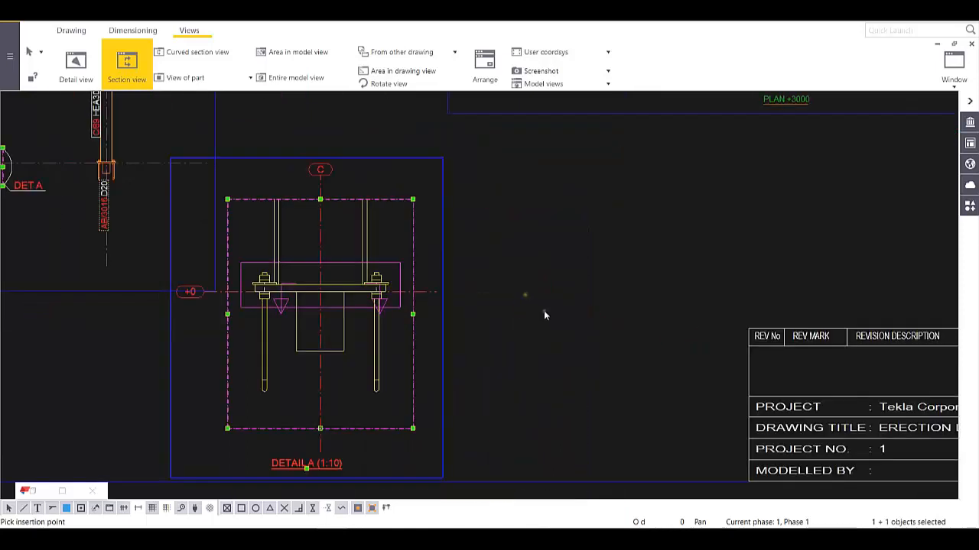
left_click(544, 311)
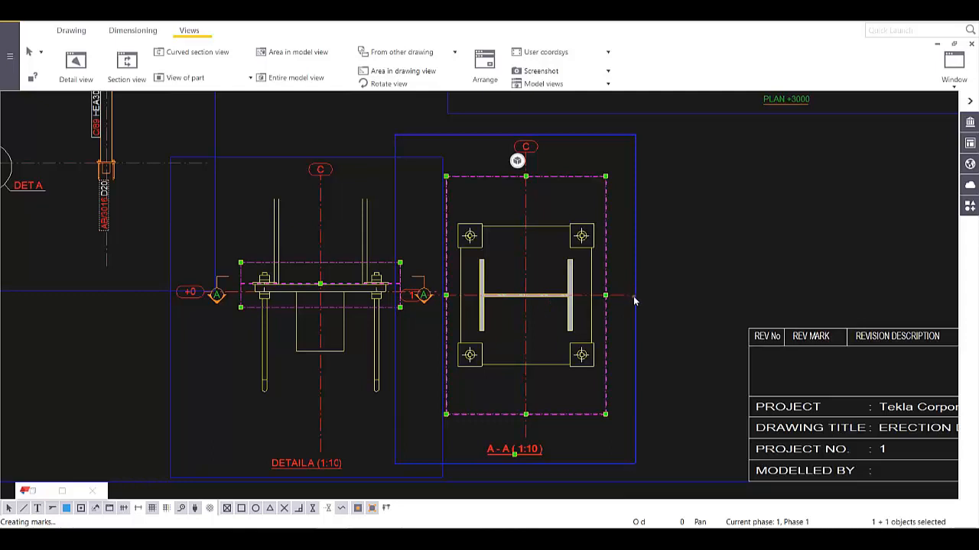
left_click_drag(634, 300, 732, 282)
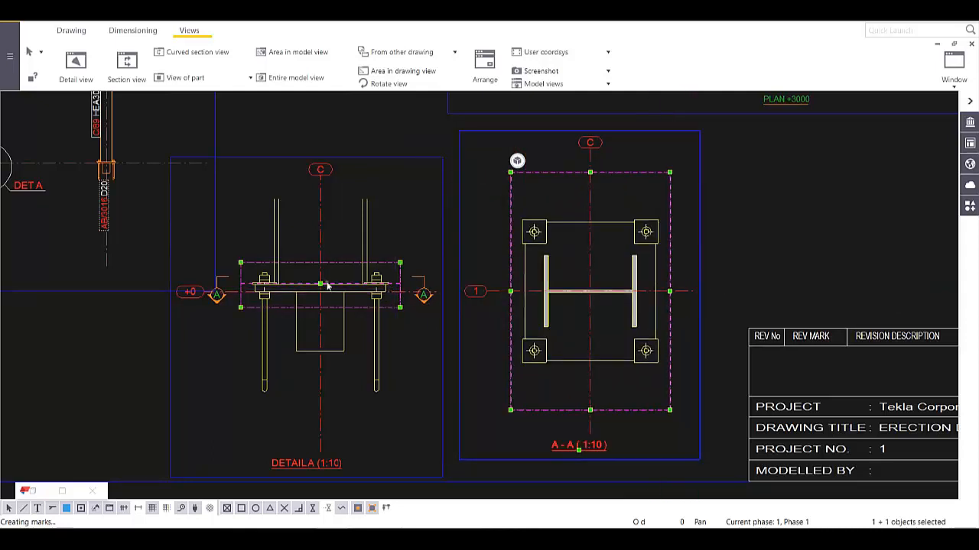
- Adjust the section A-A cut box edges to fit the base plate
scroll(321, 286, "up", 1)
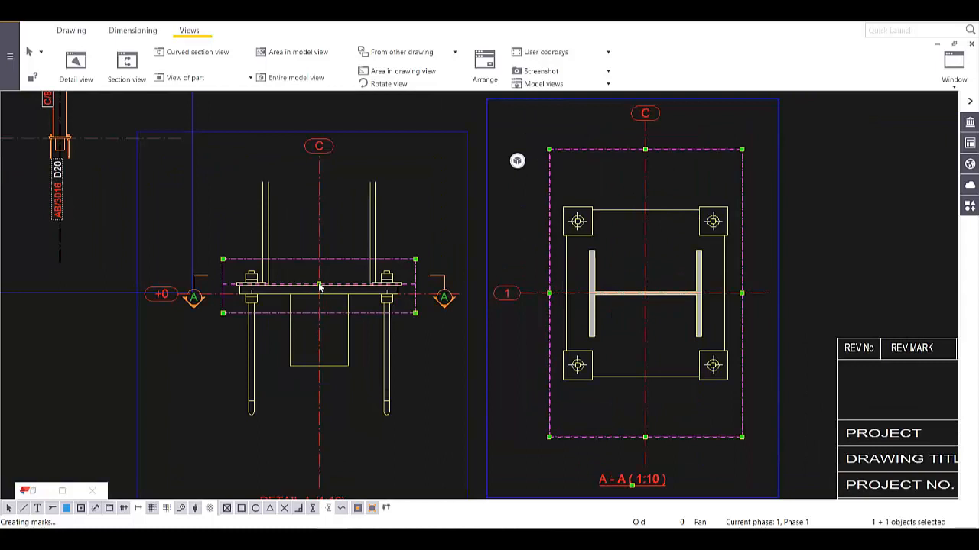
left_click_drag(320, 287, 319, 354)
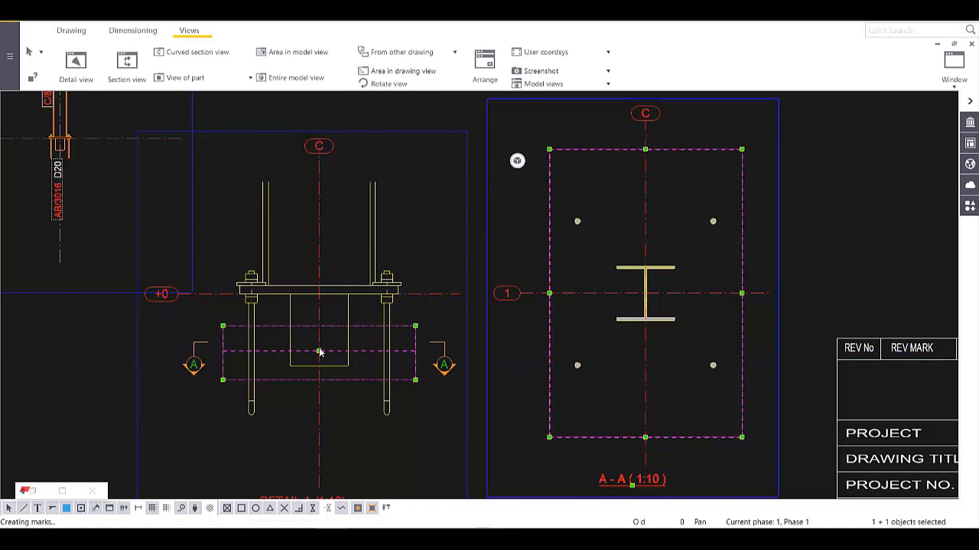
left_click_drag(319, 354, 326, 287)
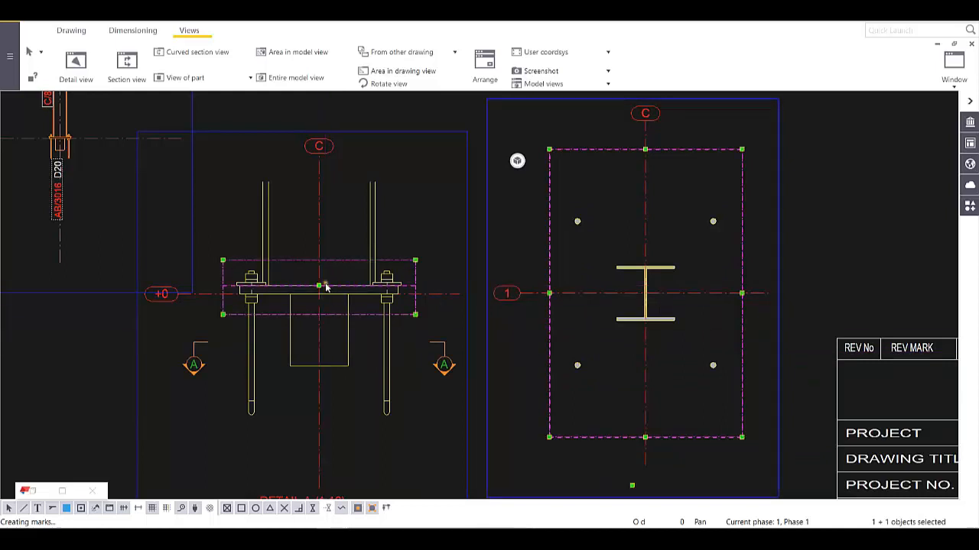
mouse_move(416, 315)
left_mouse_down()
mouse_move(417, 351)
mouse_move(413, 318)
left_mouse_up()
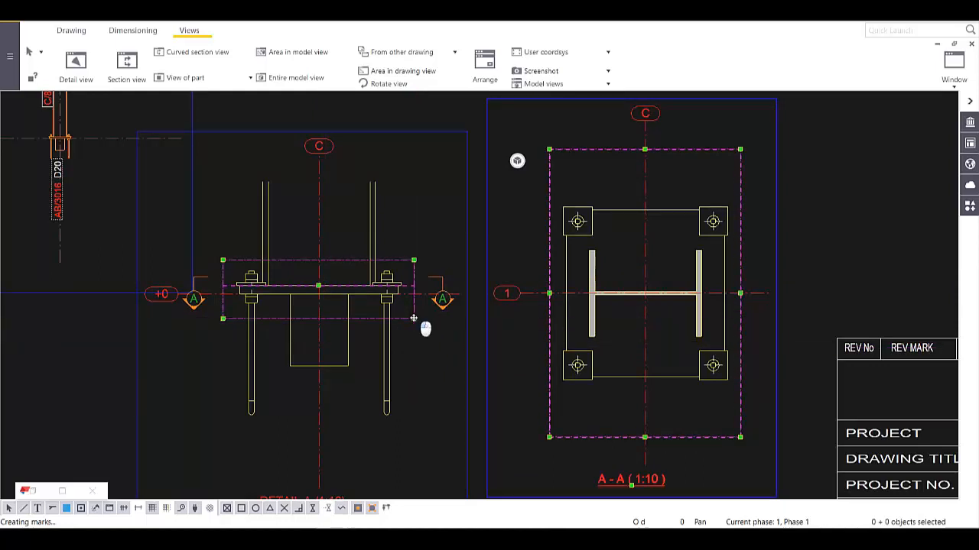
left_click_drag(413, 318, 415, 327)
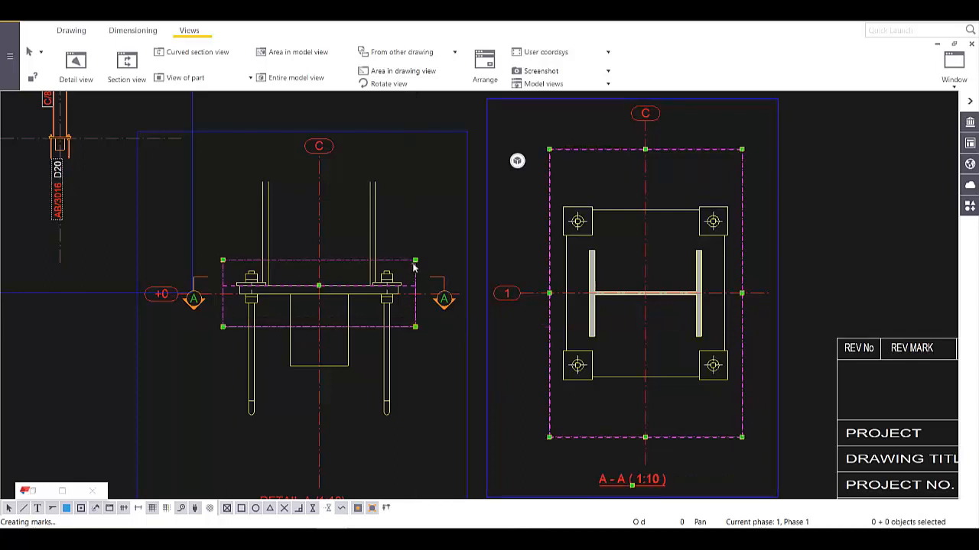
left_click_drag(418, 271, 416, 249)
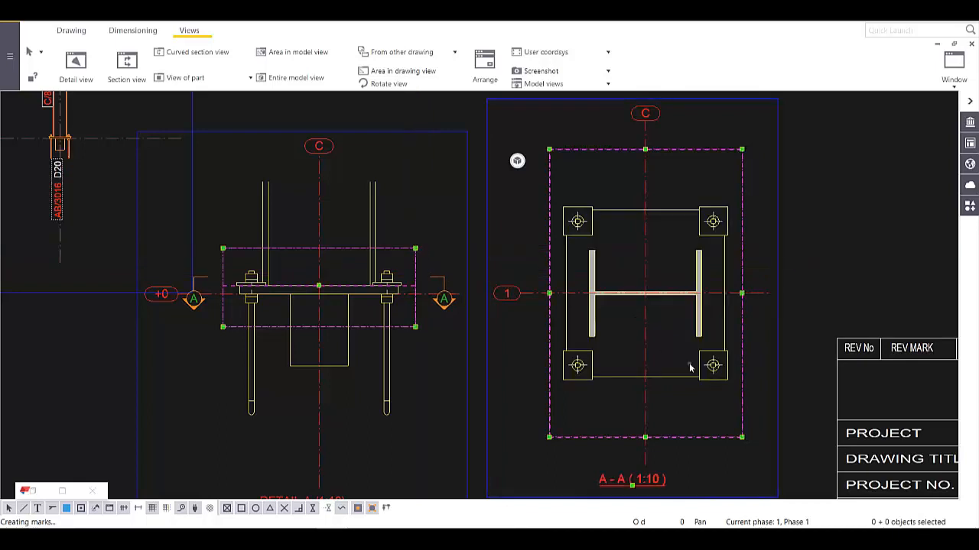
mouse_move(679, 380)
middle_mouse_down()
mouse_move(579, 304)
mouse_move(412, 344)
middle_mouse_up()
scroll(578, 304, "up", 2)
scroll(411, 344, "down", 2)
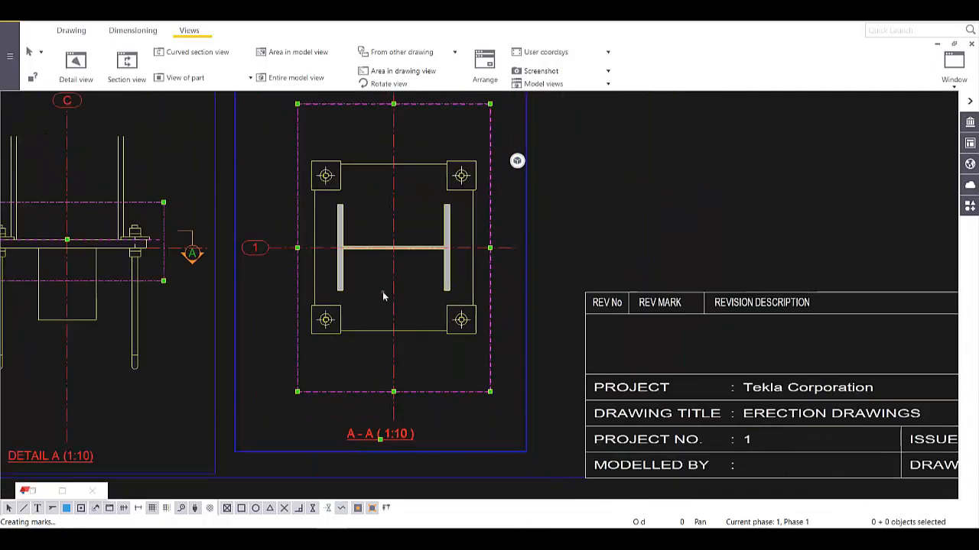
- Add the horizontal 235/235 bolt dimension below the base plate in section A-A
left_click(128, 31)
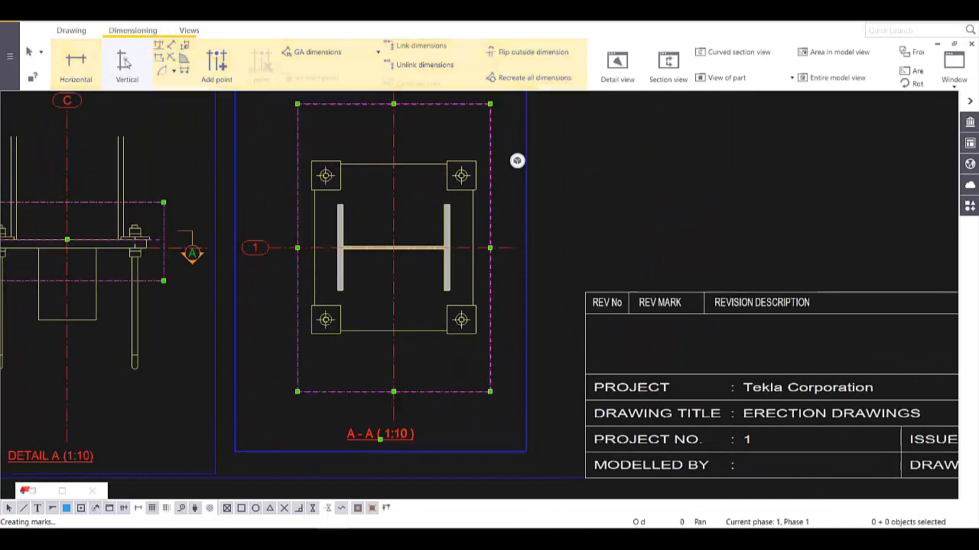
left_click(76, 62)
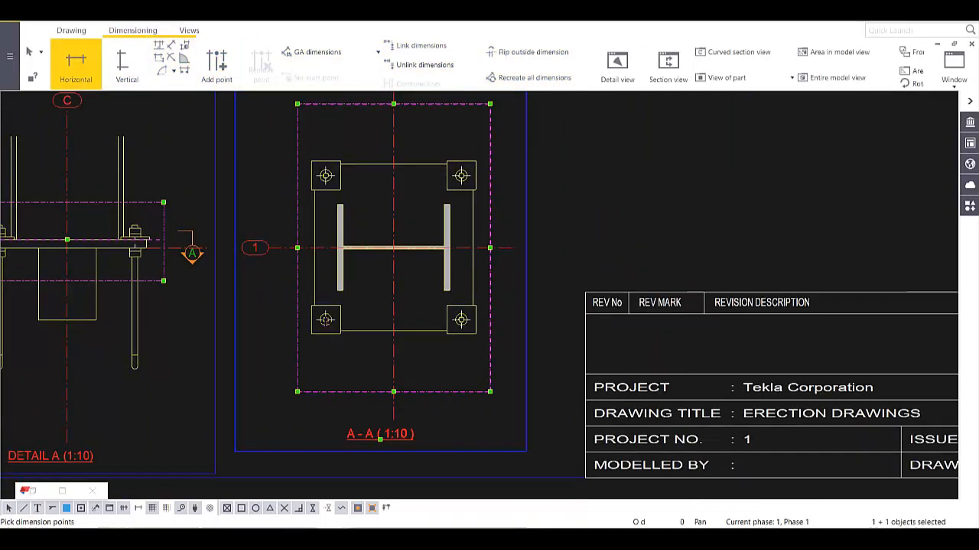
scroll(391, 359, "up", 2)
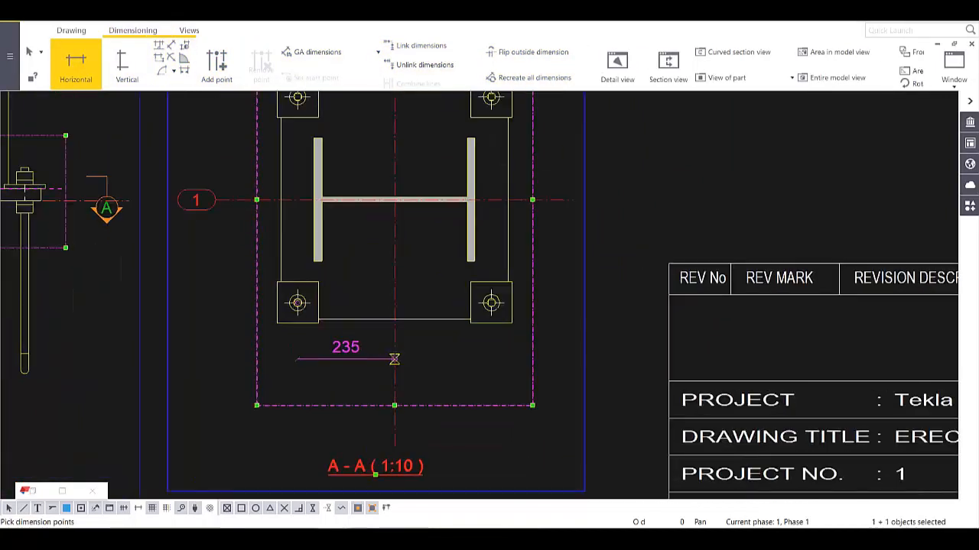
left_click(395, 353)
left_click(491, 302)
middle_click(491, 303)
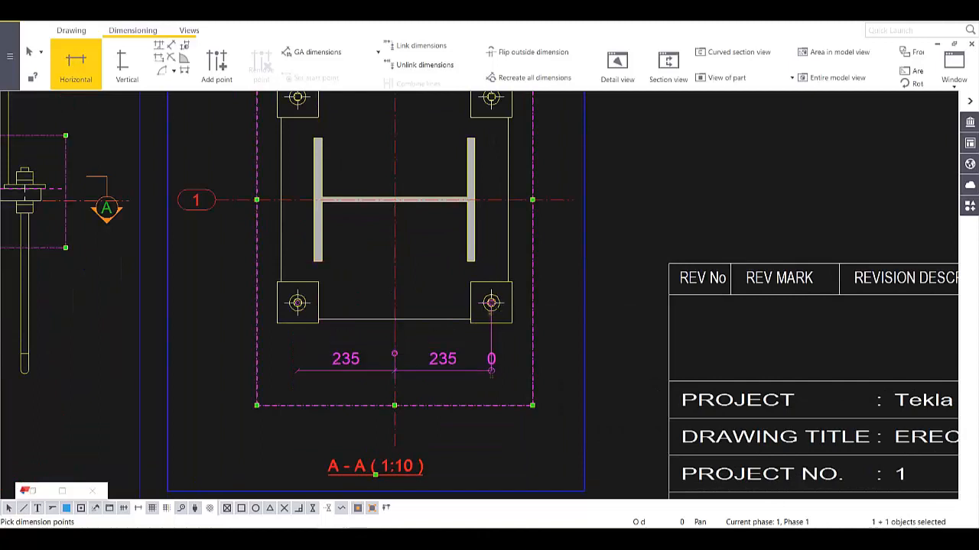
left_click(490, 383)
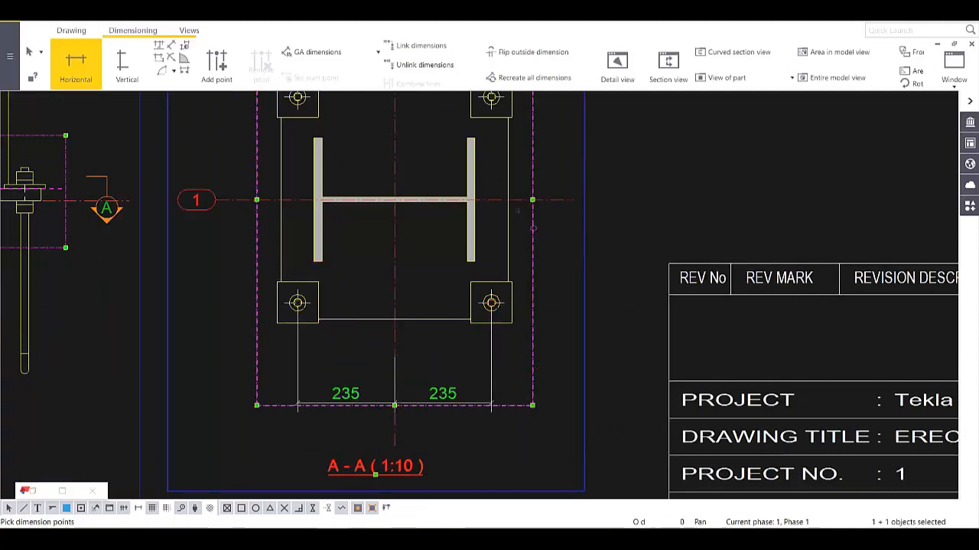
- Add the vertical 250/250 bolt dimension to the right of the plate
left_click(124, 65)
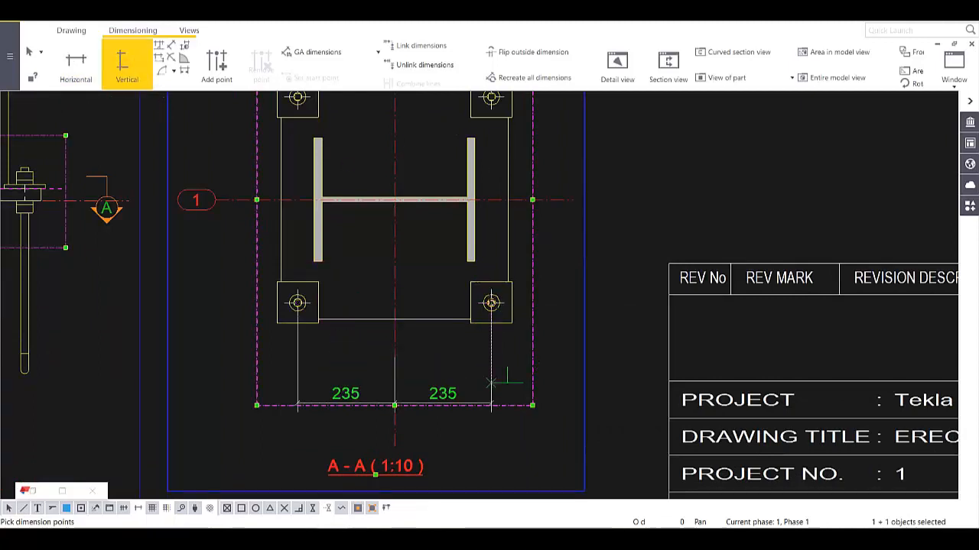
left_click(491, 303)
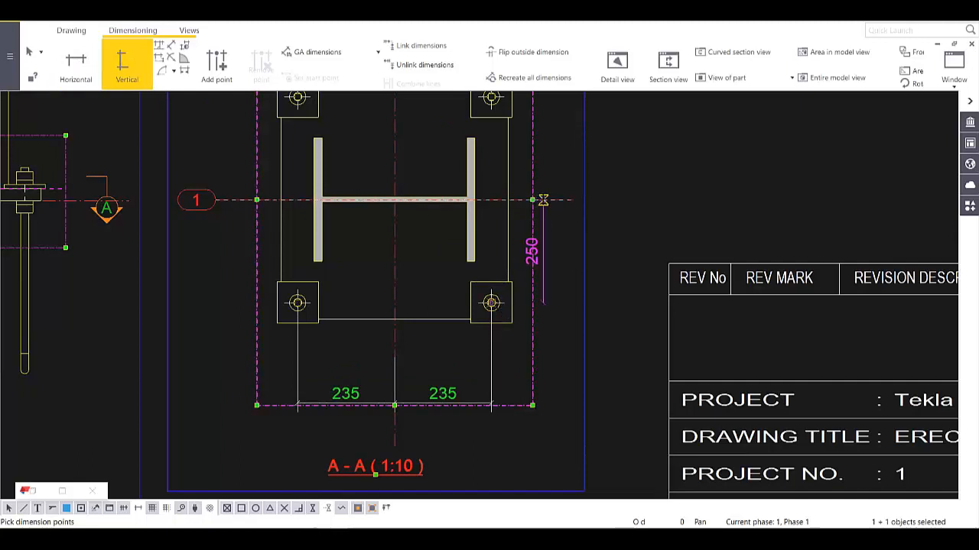
left_click(543, 200)
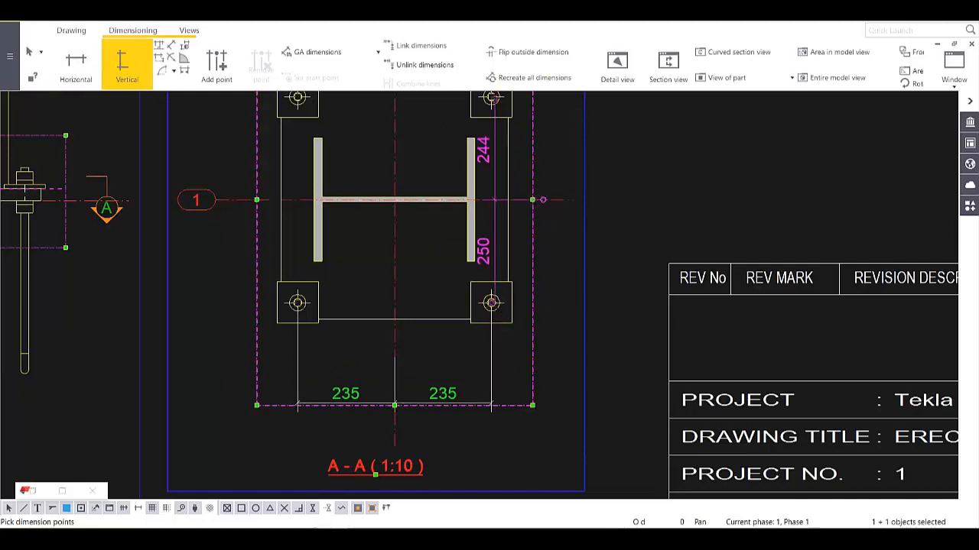
left_click(492, 98)
middle_click(618, 198)
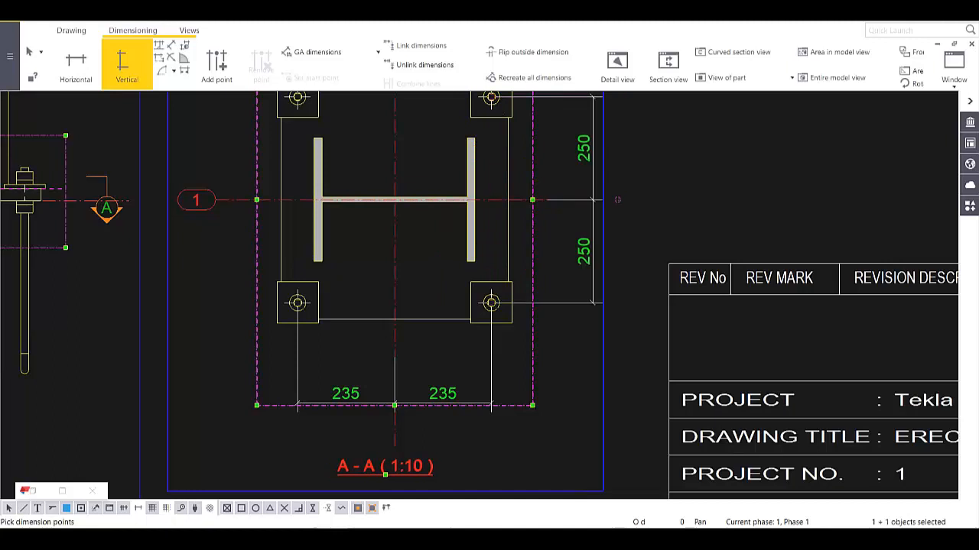
scroll(617, 199, "down", 4)
key("Escape")
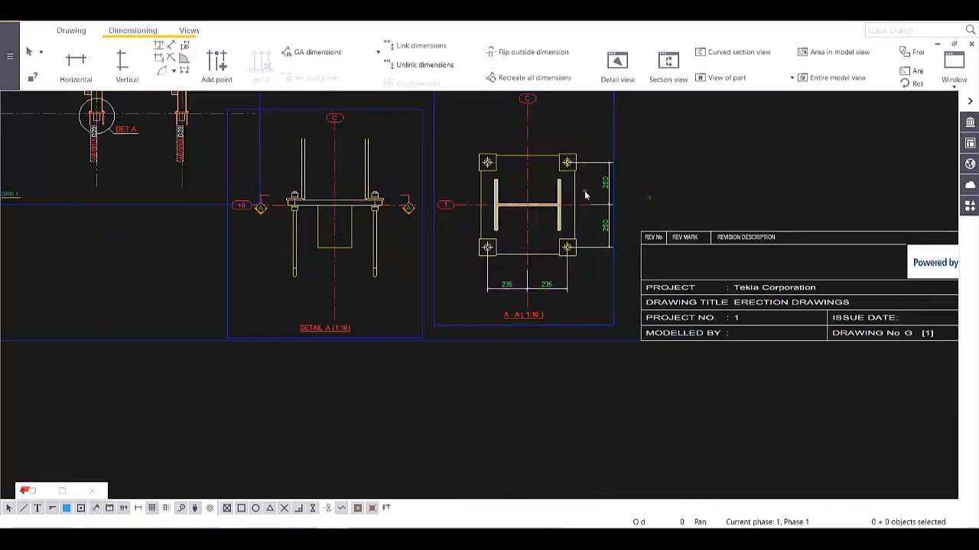
scroll(584, 196, "up", 5)
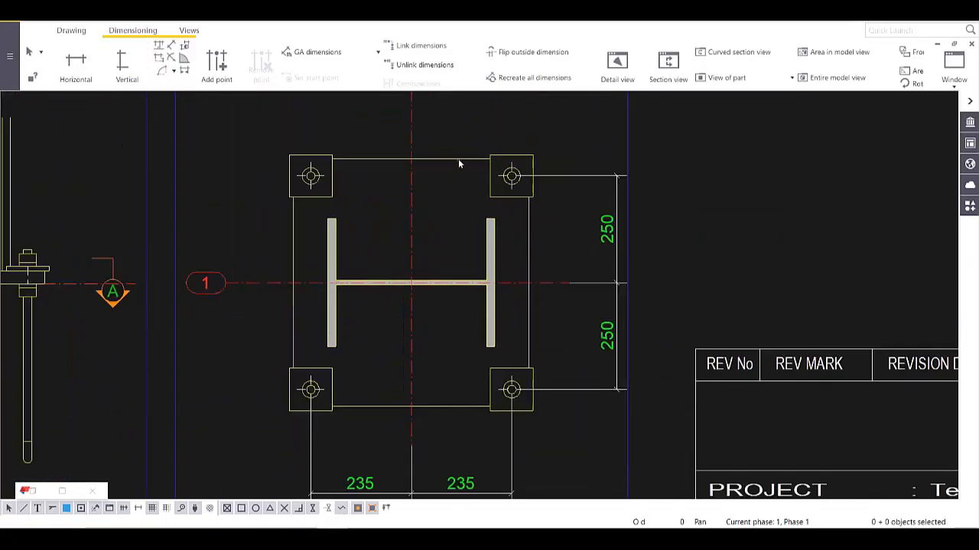
- Add a part mark showing assembly position and profile (C/84 HEA400) to the column, placed above the plate
left_click(335, 236)
right_click(334, 237)
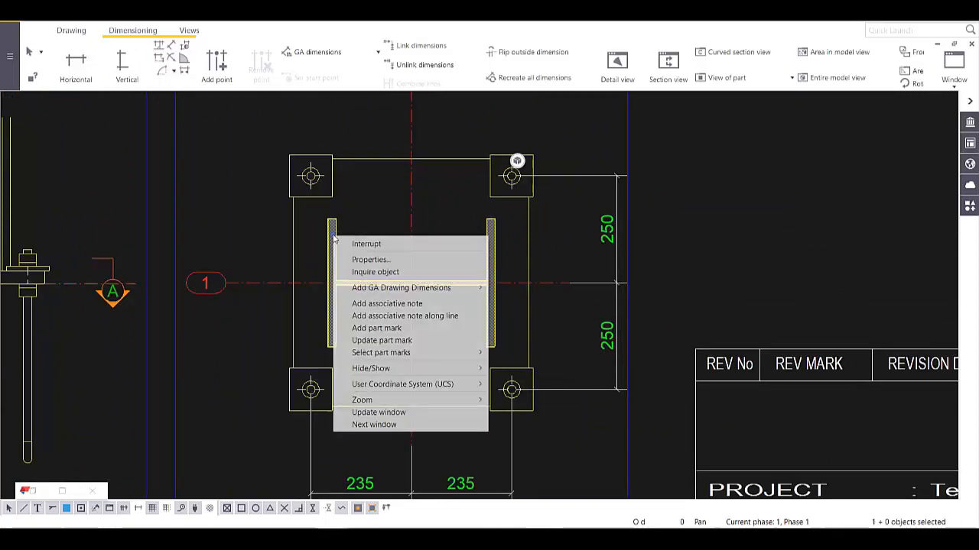
left_click(376, 328)
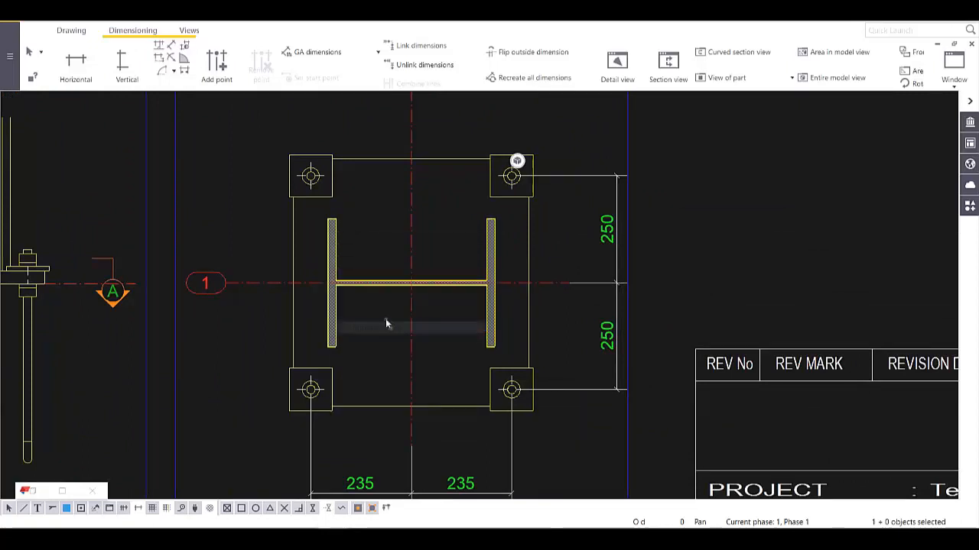
double_click(574, 214)
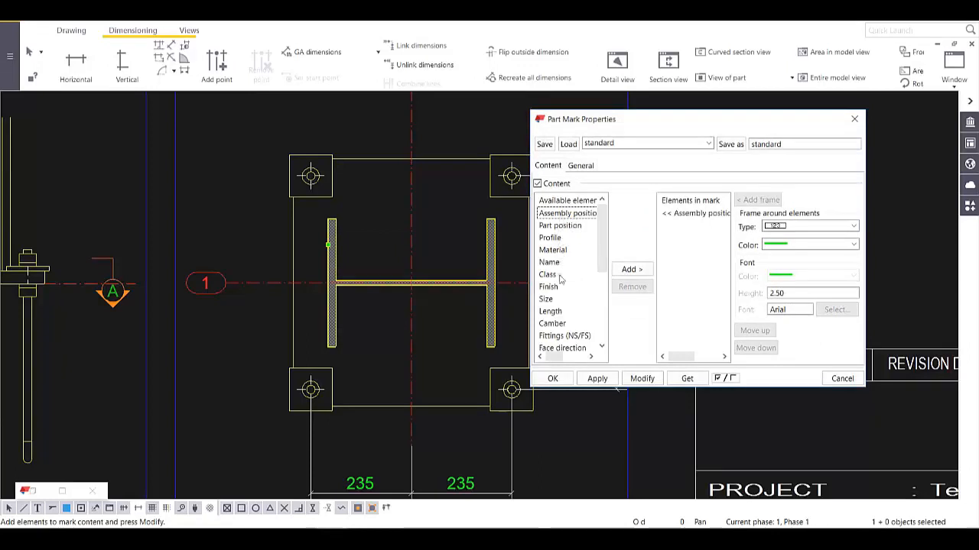
double_click(550, 238)
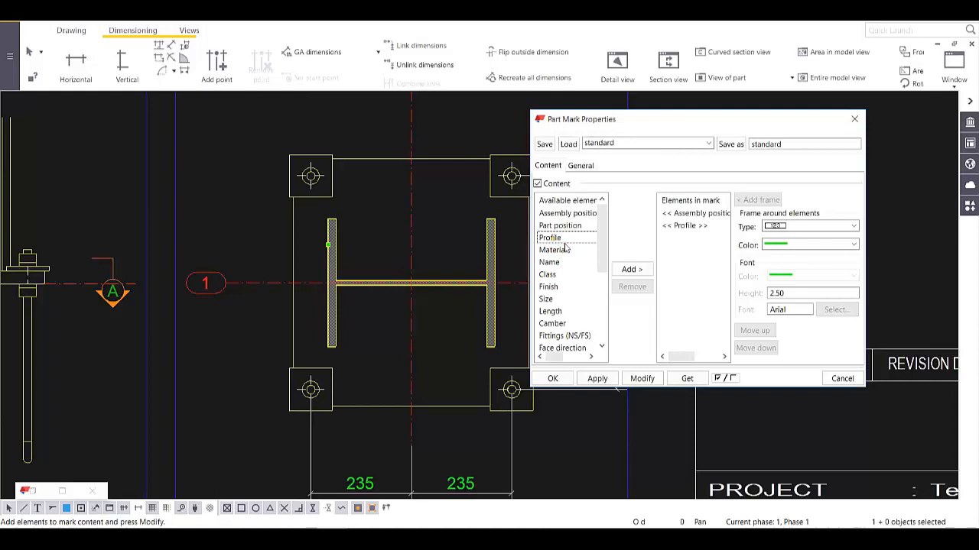
left_click(641, 378)
left_click_drag(255, 283, 267, 128)
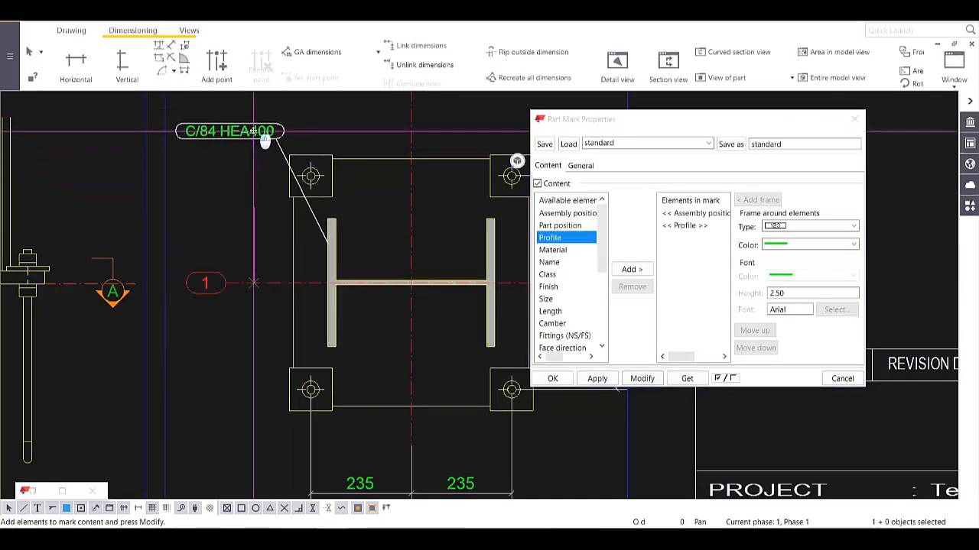
left_click(552, 378)
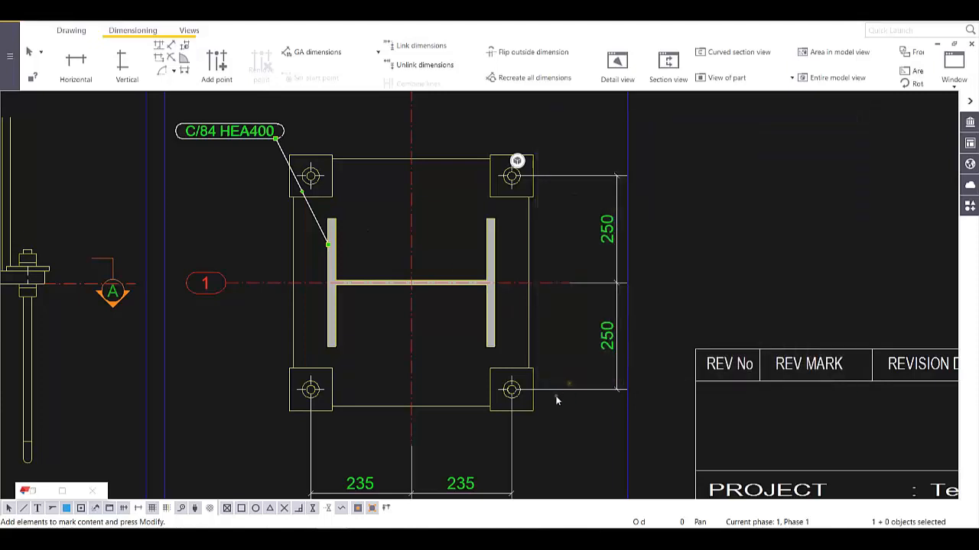
scroll(521, 386, "down", 5)
scroll(520, 386, "down", 3)
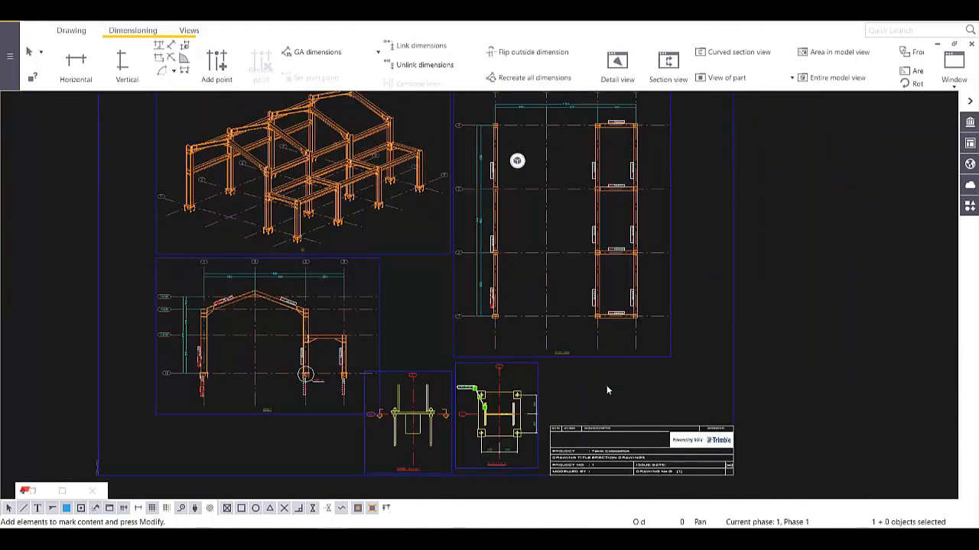
- Close the erection drawing and keep its changes
middle_click_drag(637, 312, 644, 357)
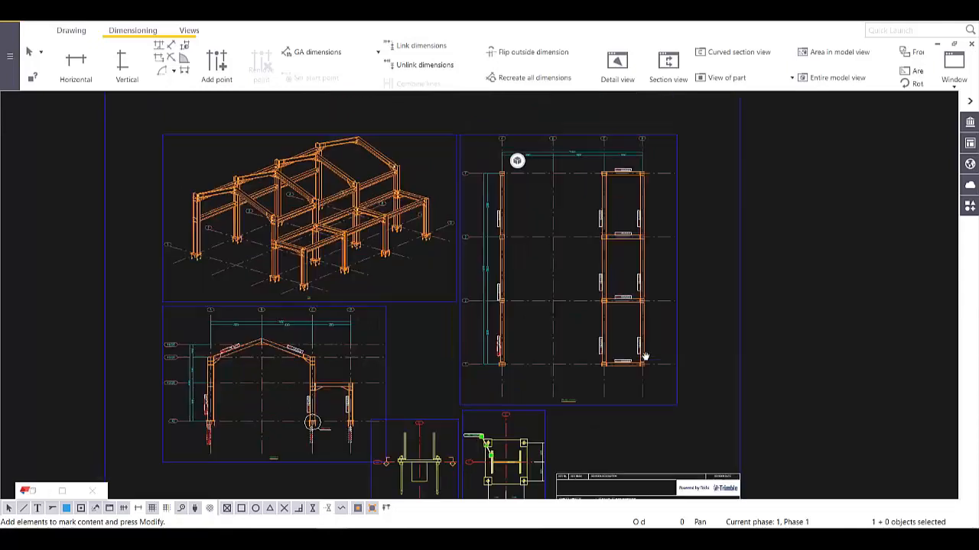
left_click(971, 43)
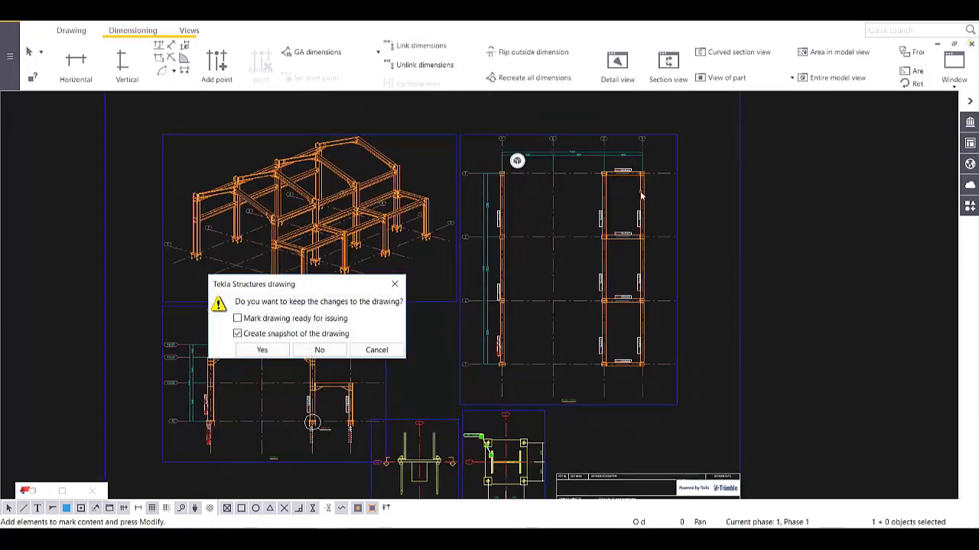
left_click(270, 351)
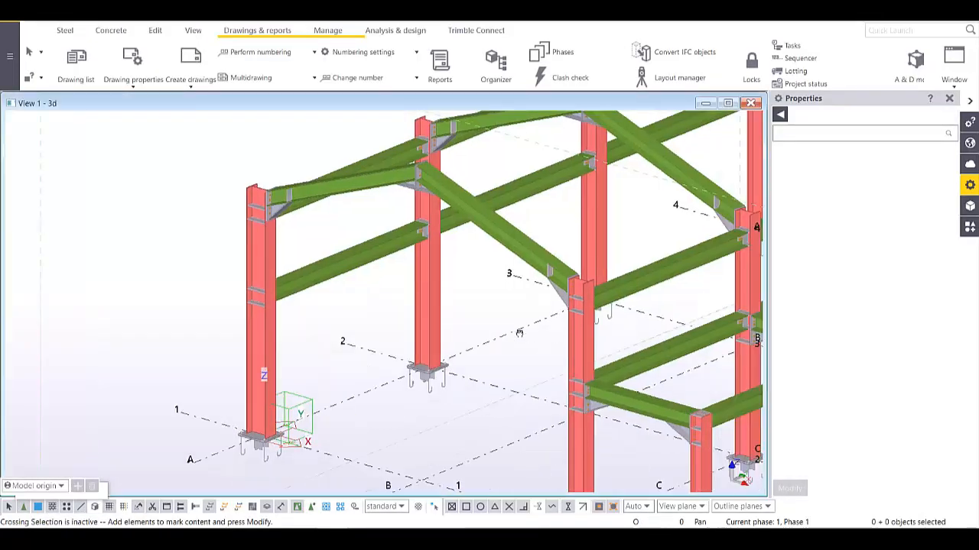
- In the 3D model, select the target column together with its connecting beam
middle_click_drag(519, 332, 413, 306)
scroll(436, 291, "up", 1)
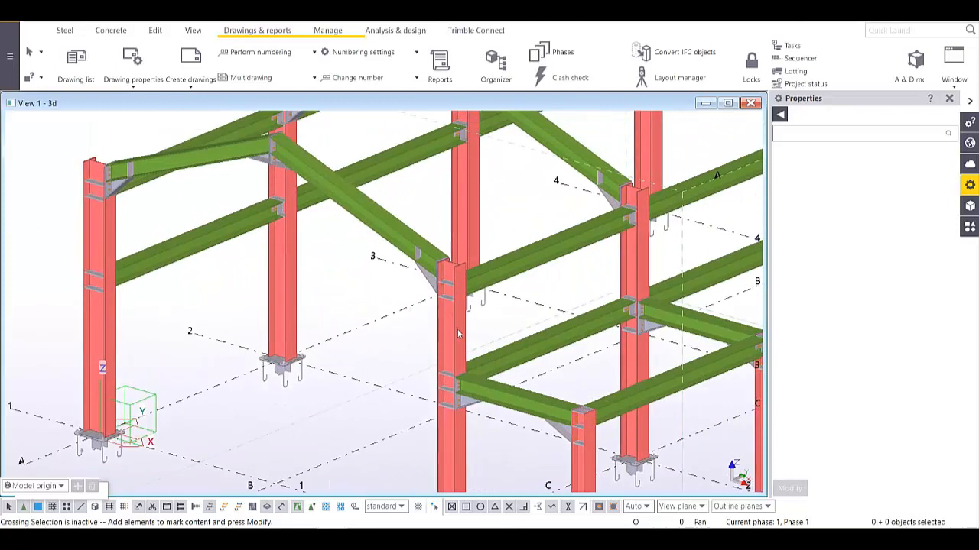
left_click(459, 335)
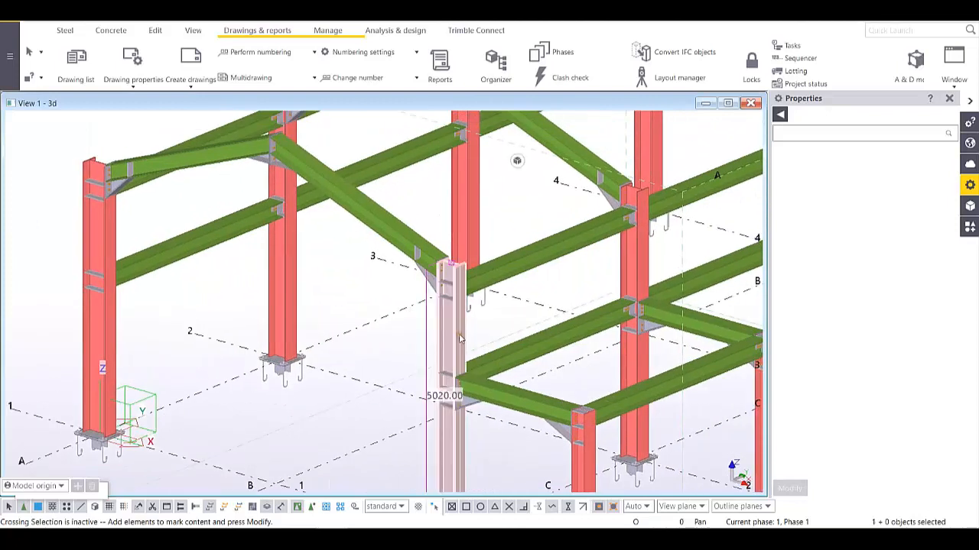
left_click(497, 401, "ctrl")
scroll(426, 380, "up", 3)
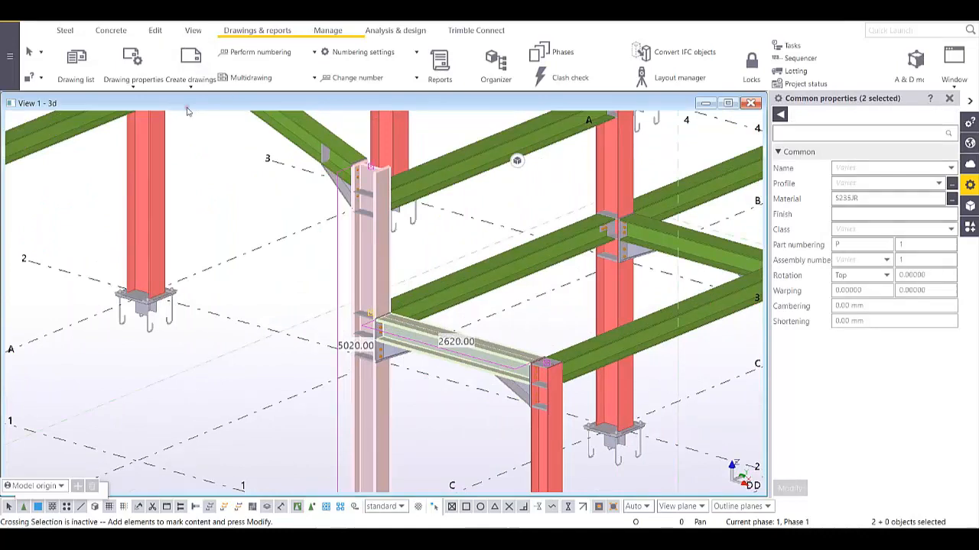
- Create assembly drawings for the selected column and beam from the Drawing list
left_click(92, 64)
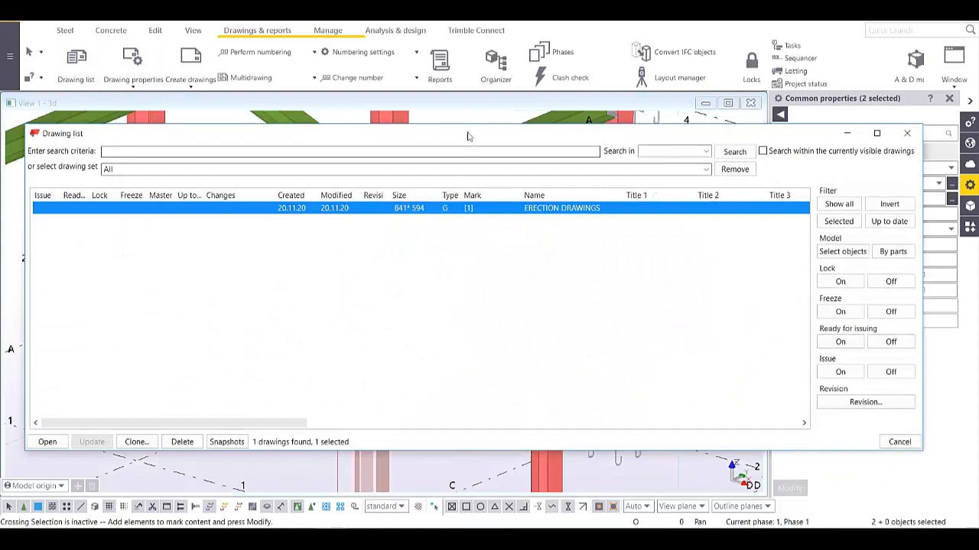
left_click_drag(465, 128, 464, 260)
left_click(192, 81)
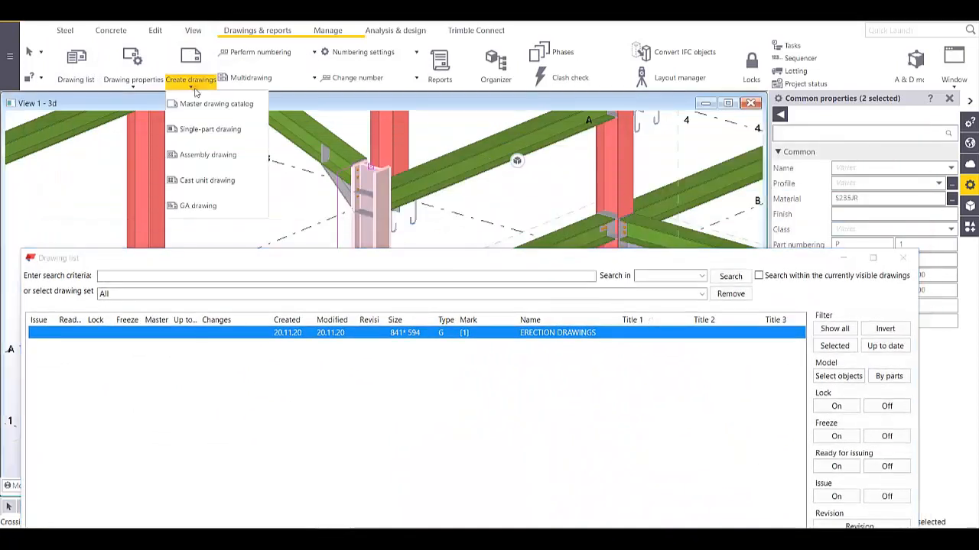
left_click(220, 156)
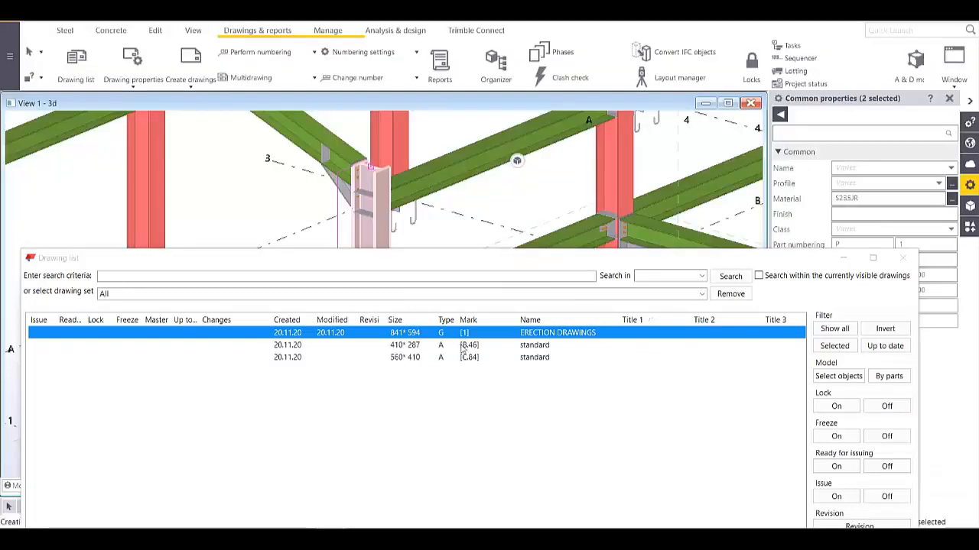
left_click(463, 346)
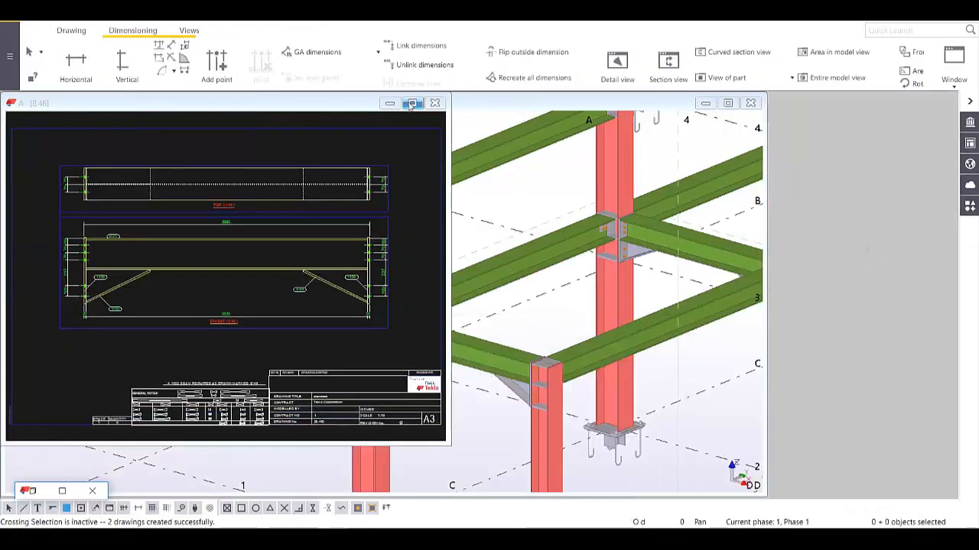
left_click(411, 104)
scroll(581, 312, "up", 3)
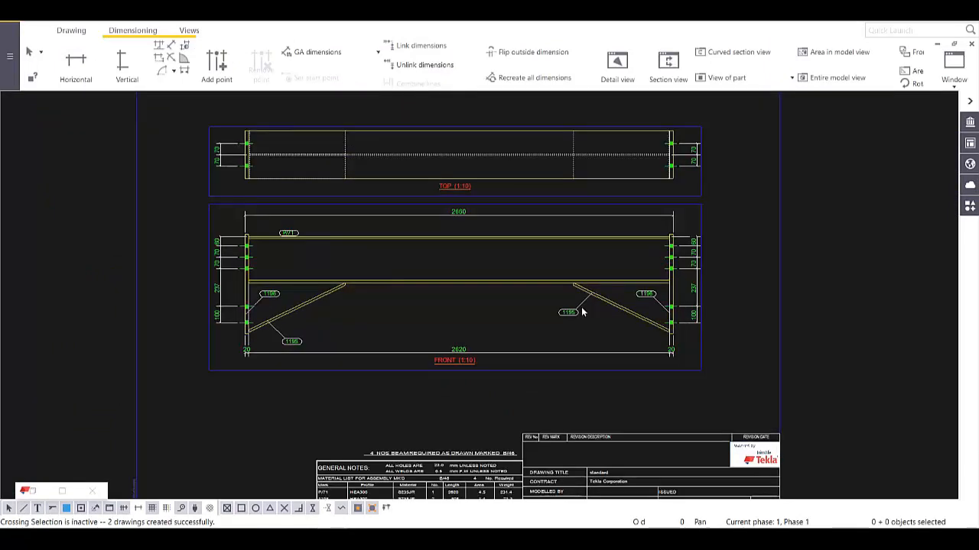
scroll(581, 312, "down", 3)
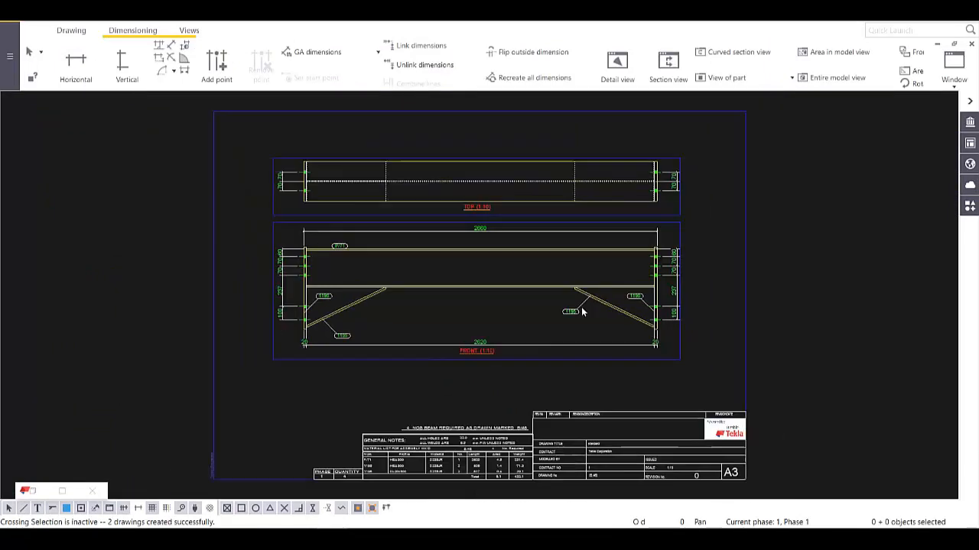
left_click(82, 31)
left_click(126, 61)
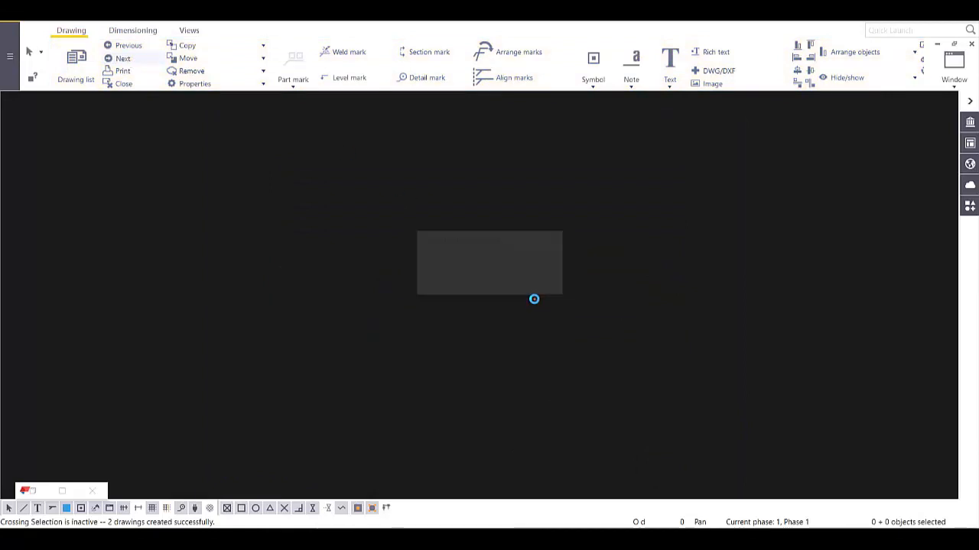
scroll(665, 381, "up", 1)
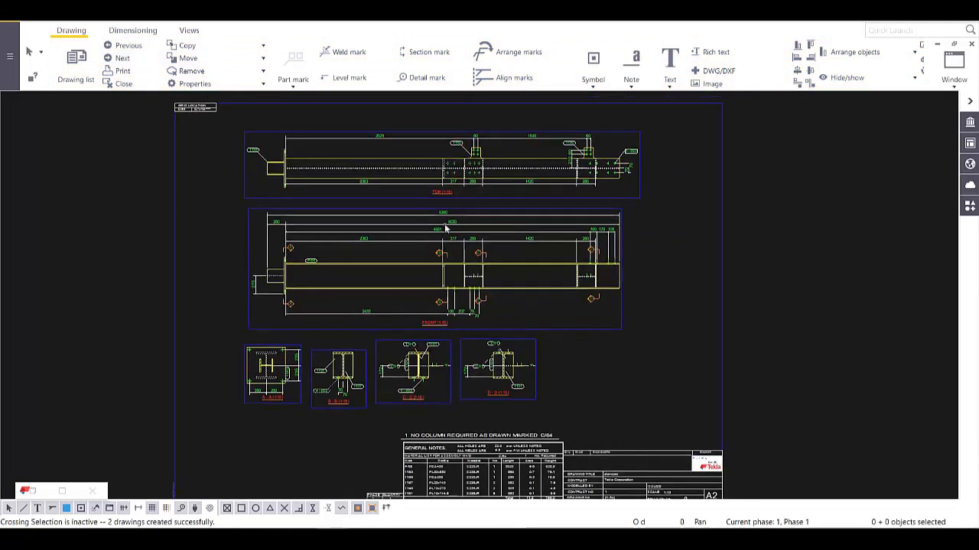
scroll(445, 228, "up", 2)
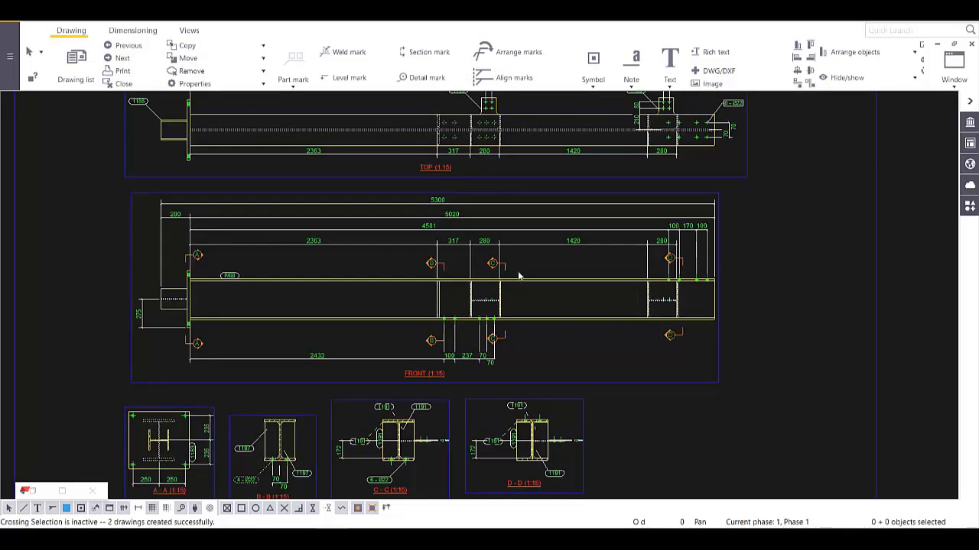
scroll(544, 324, "down", 3)
scroll(522, 334, "up", 2)
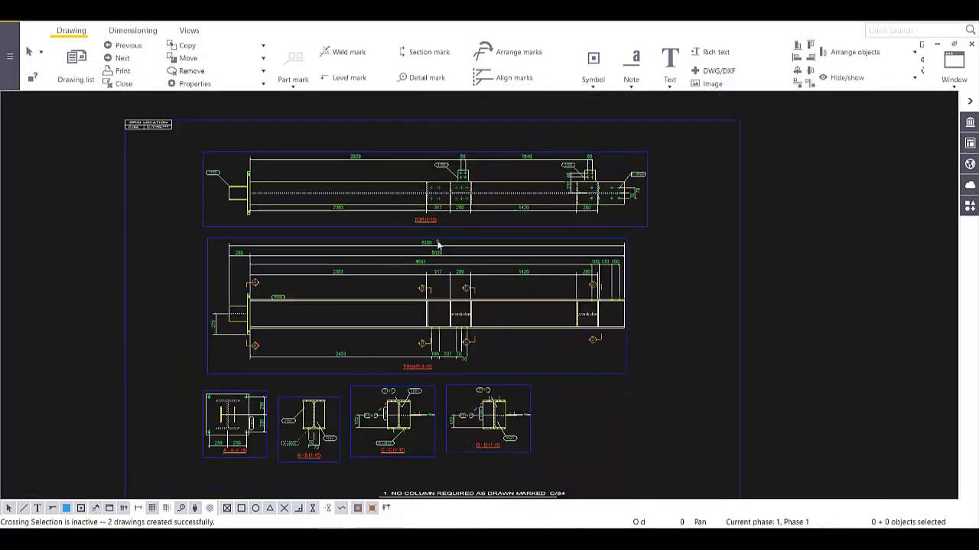
scroll(438, 244, "up", 2)
scroll(474, 283, "up", 3)
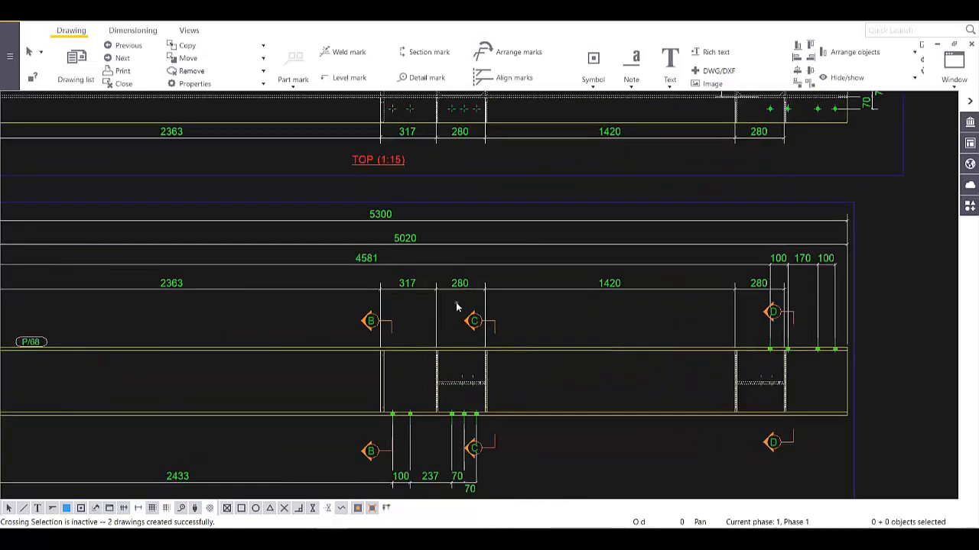
scroll(457, 308, "down", 3)
scroll(423, 299, "down", 1)
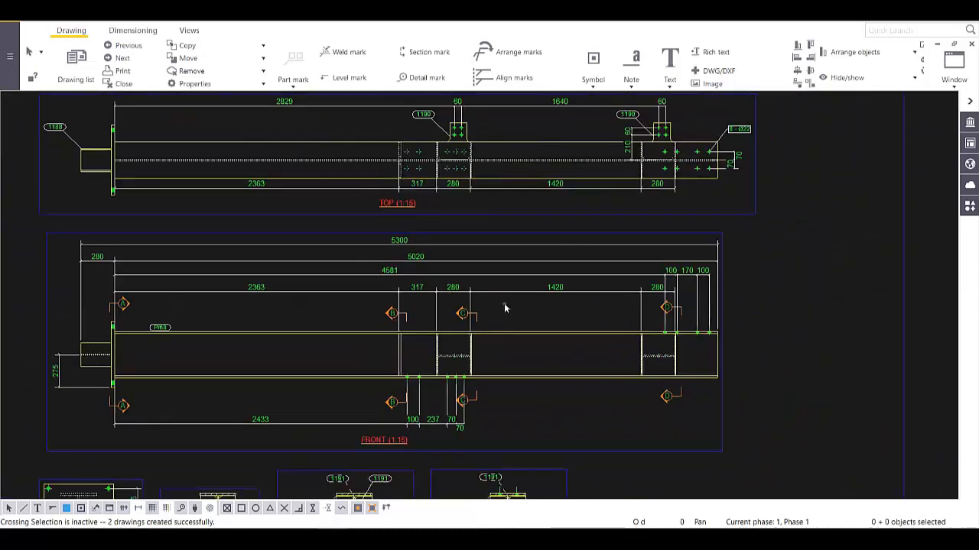
scroll(520, 319, "down", 1)
scroll(522, 318, "down", 2)
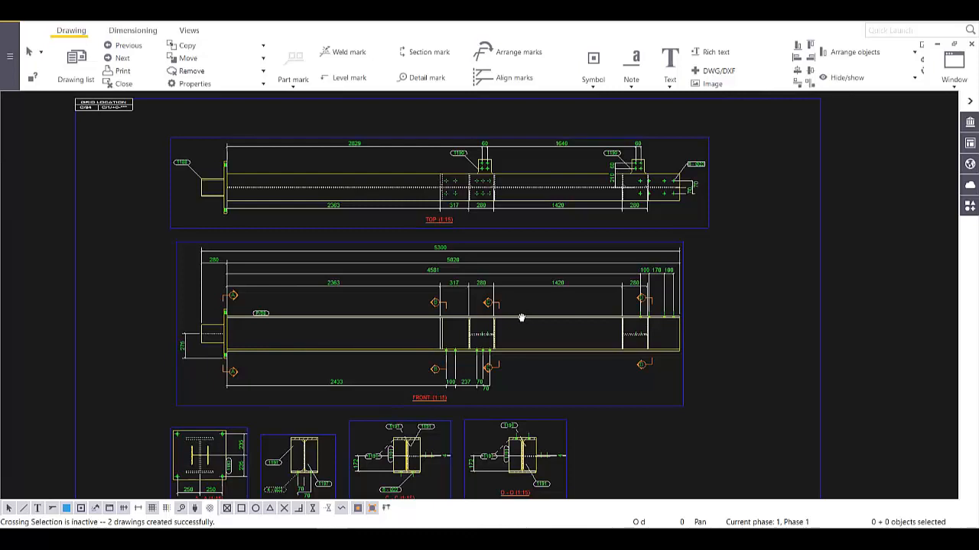
middle_click_drag(599, 375, 542, 299)
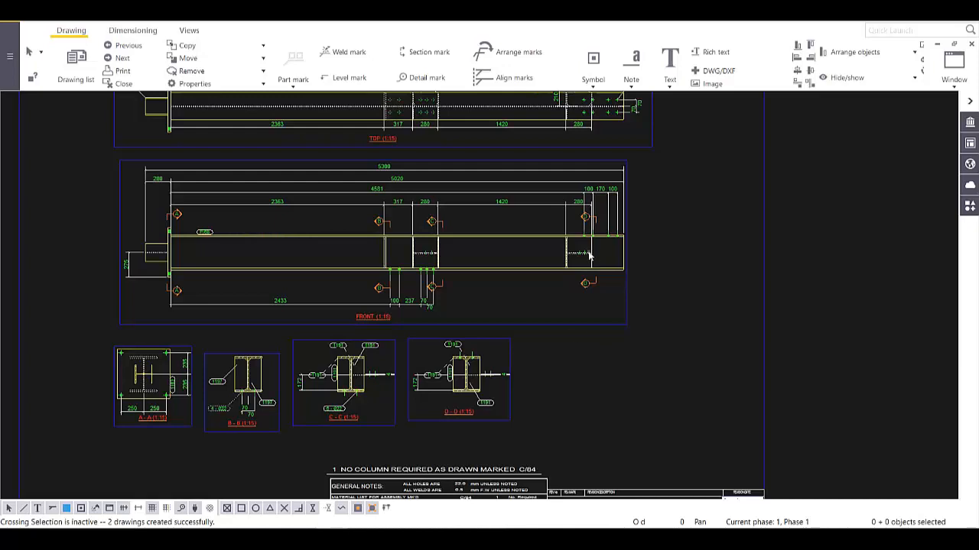
scroll(578, 272, "up", 1)
scroll(455, 170, "up", 1)
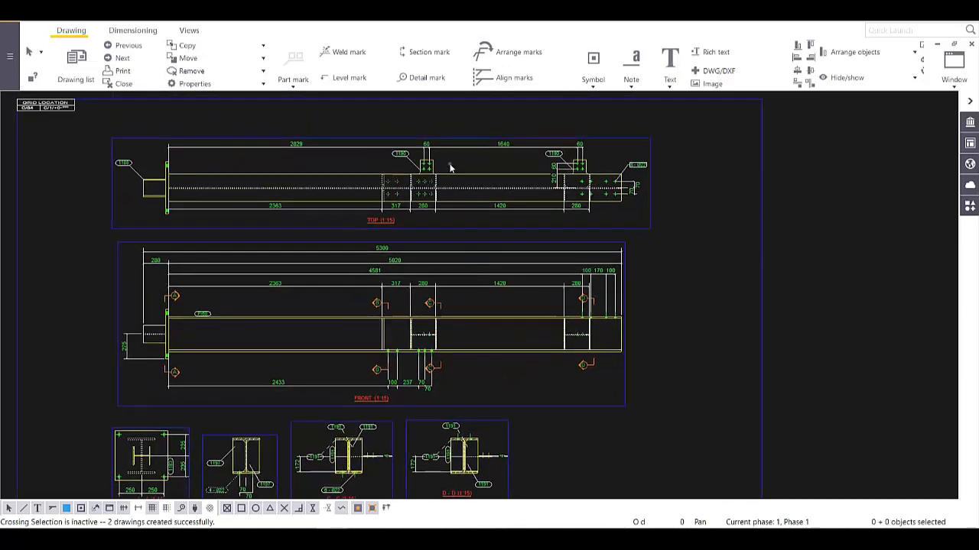
scroll(451, 168, "up", 5)
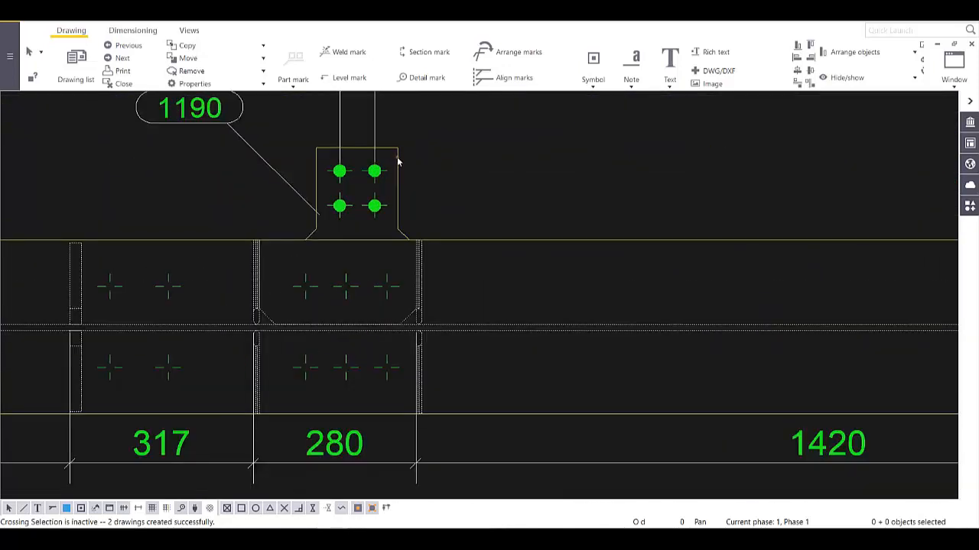
- Create single-part views of plate 1190 from the column C/84 drawing's TOP view
left_click(396, 162)
right_click(398, 162)
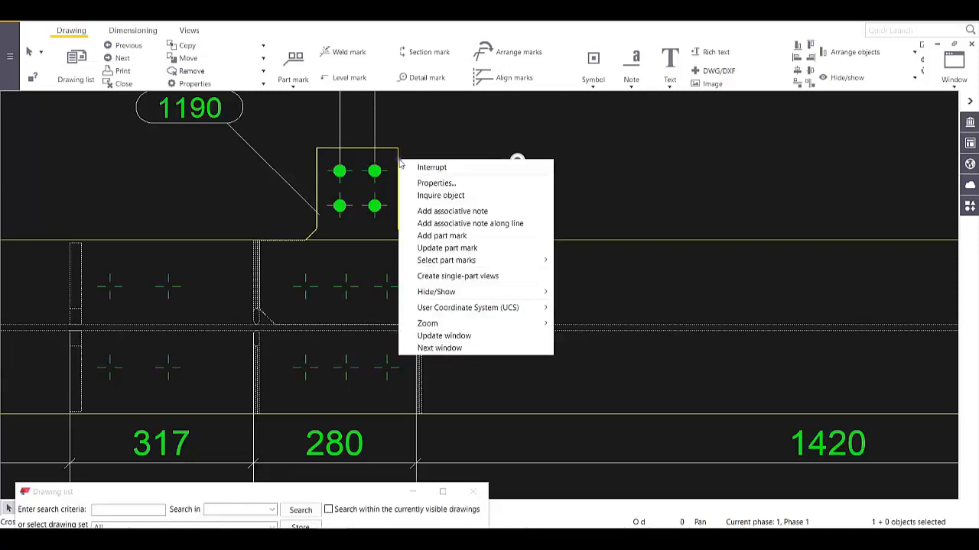
left_click(468, 277)
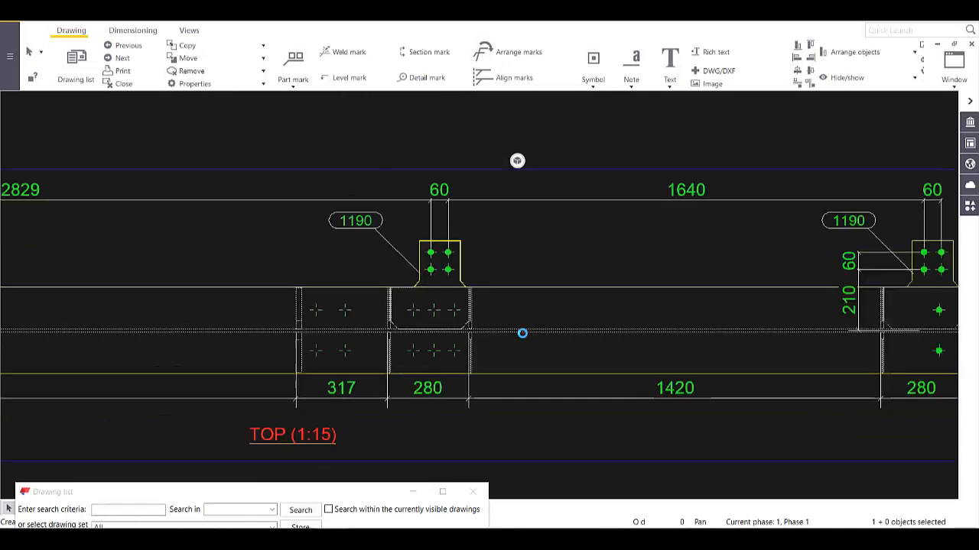
- Zoom in on the new FRONT (1:10) plate view showing four Ø22 holes, 270 × 304
middle_click_drag(558, 299, 422, 96)
scroll(492, 240, "down", 4)
middle_click_drag(526, 336, 460, 207)
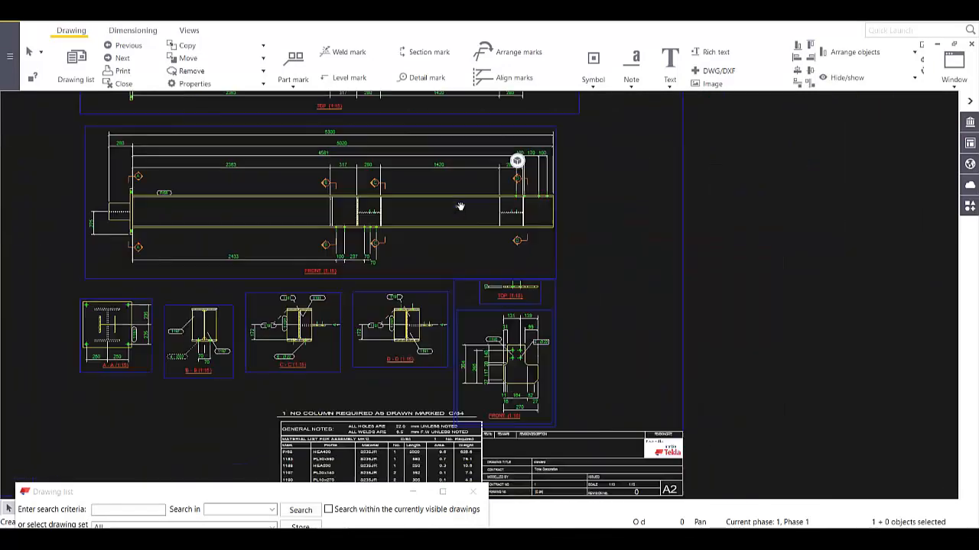
scroll(553, 276, "up", 3)
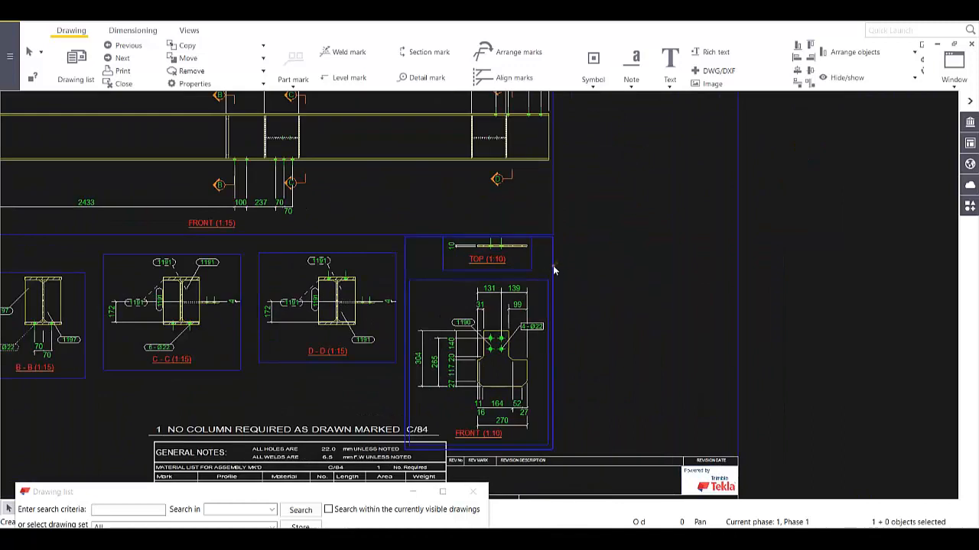
scroll(665, 275, "up", 2)
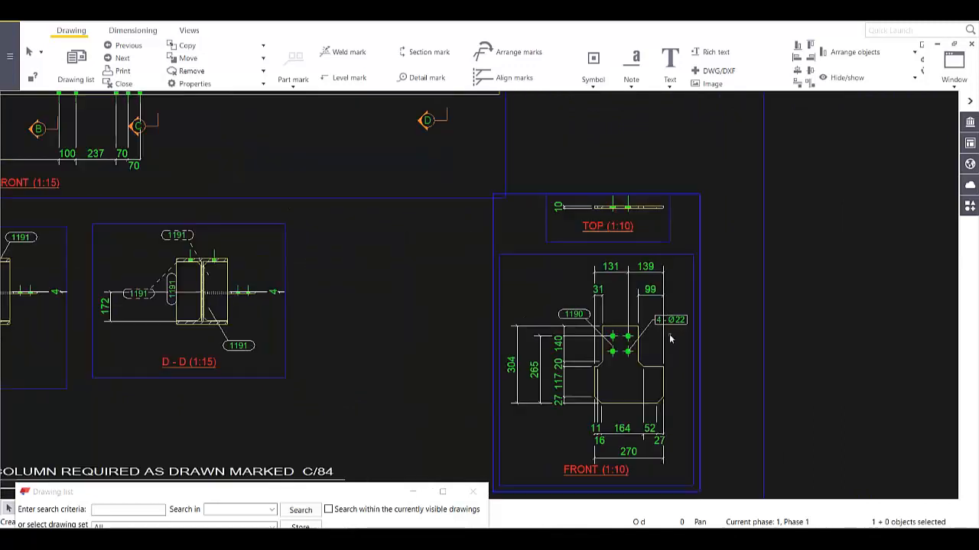
scroll(669, 338, "up", 3)
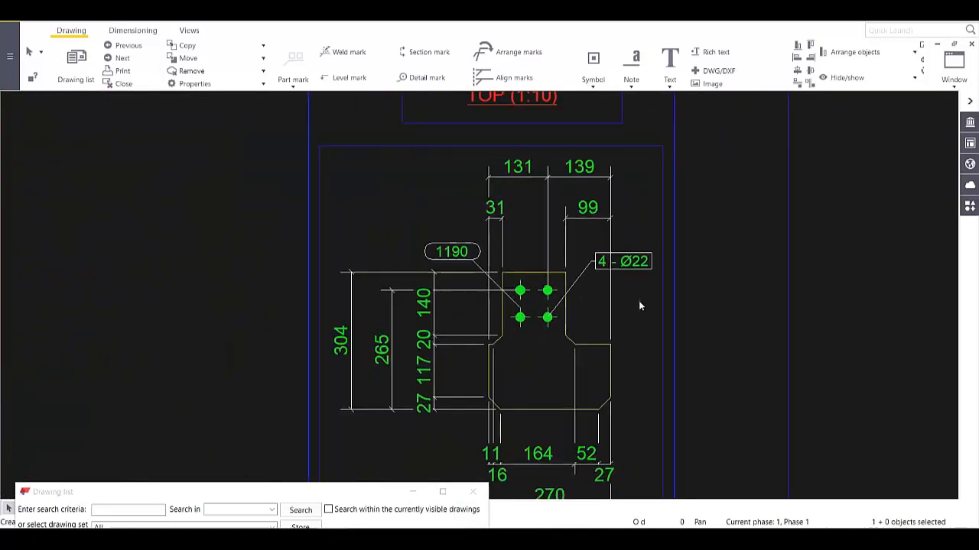
scroll(641, 306, "down", 1)
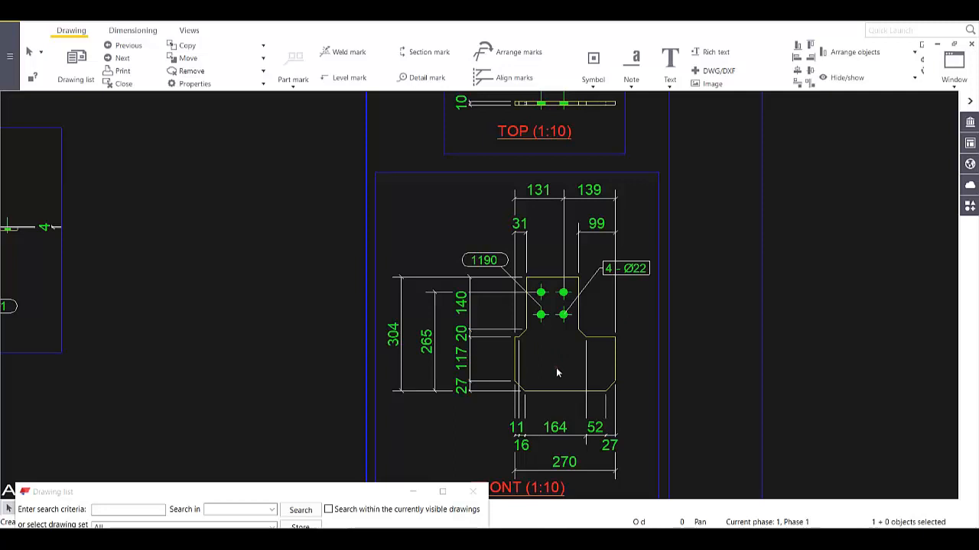
scroll(556, 372, "down", 6)
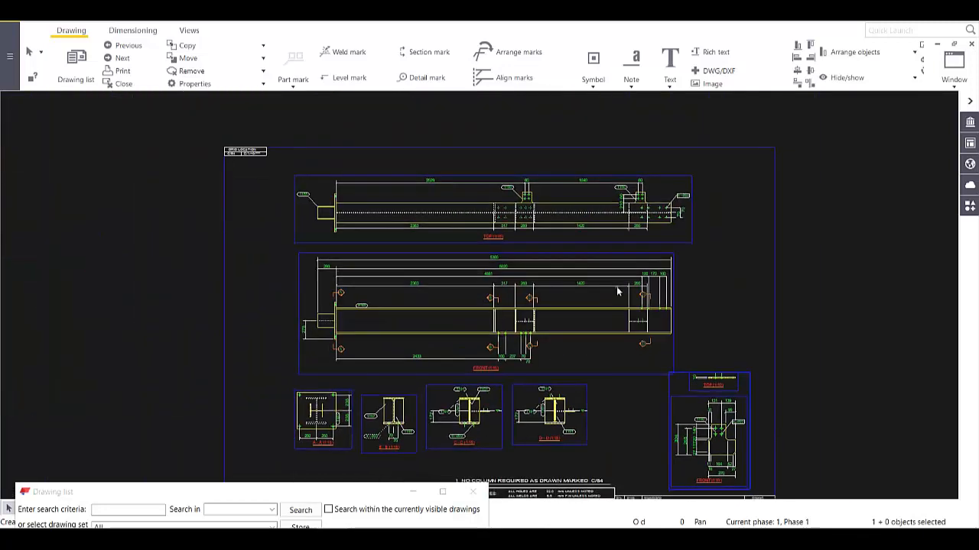
- Zoom out to review the column C/84 sheet, then close it, keeping the changes
scroll(592, 321, "up", 2)
scroll(540, 270, "up", 1)
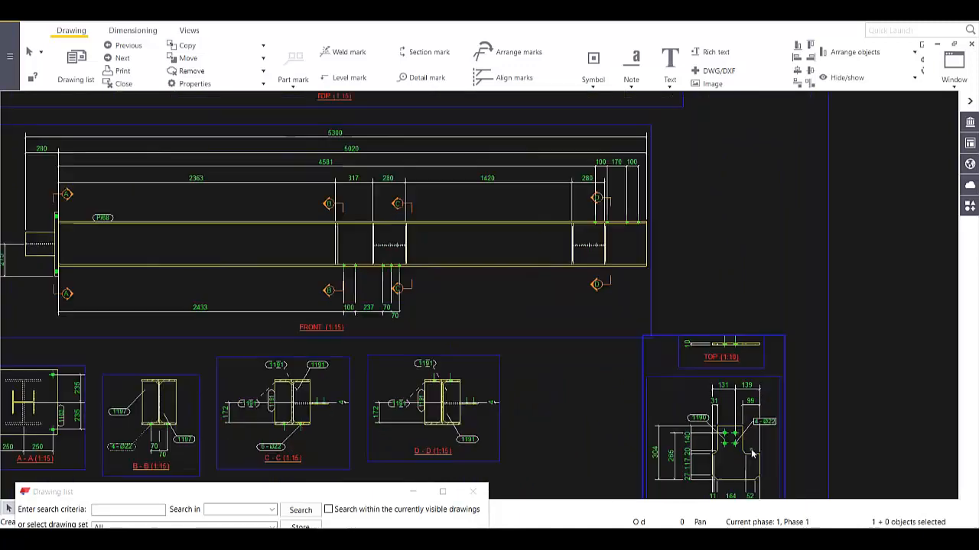
scroll(765, 431, "up", 3)
scroll(623, 300, "up", 1)
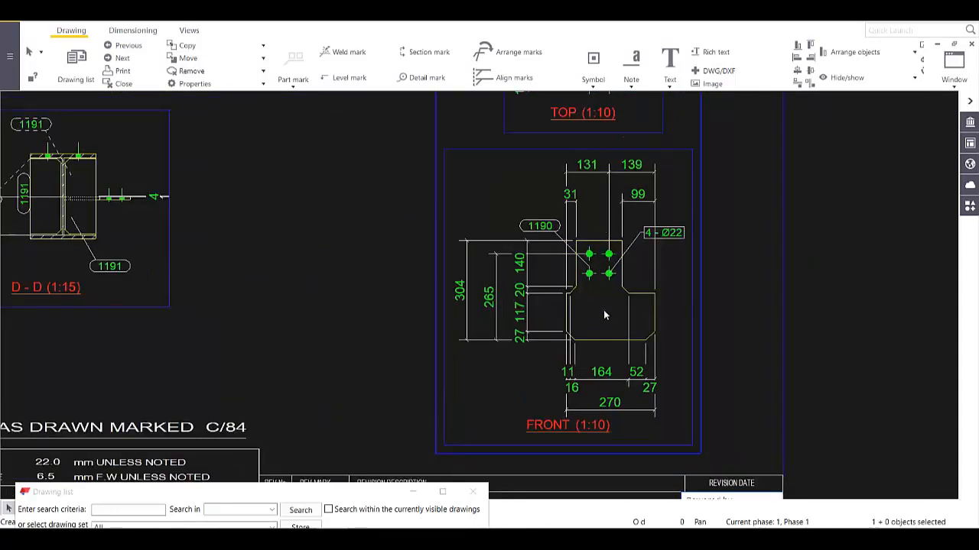
scroll(603, 309, "down", 10)
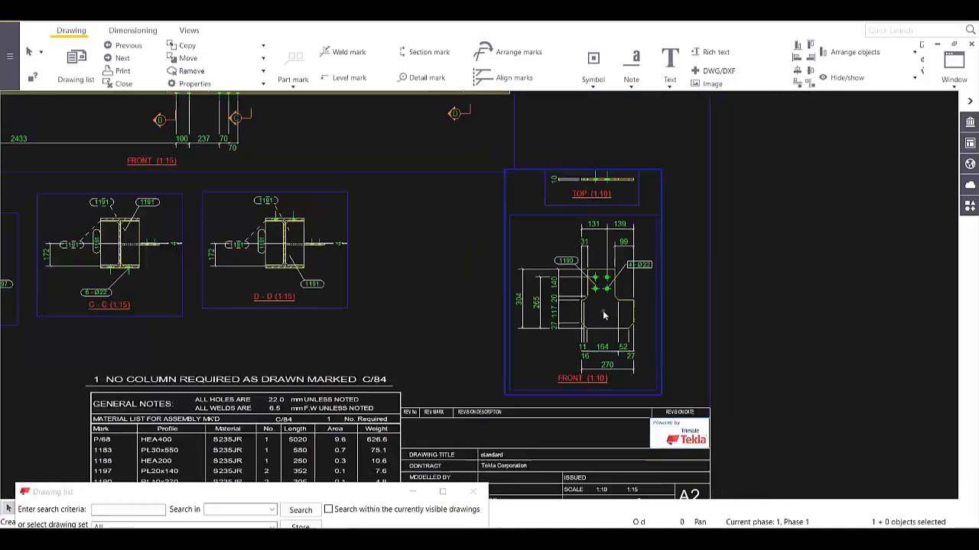
middle_click_drag(581, 321, 620, 366)
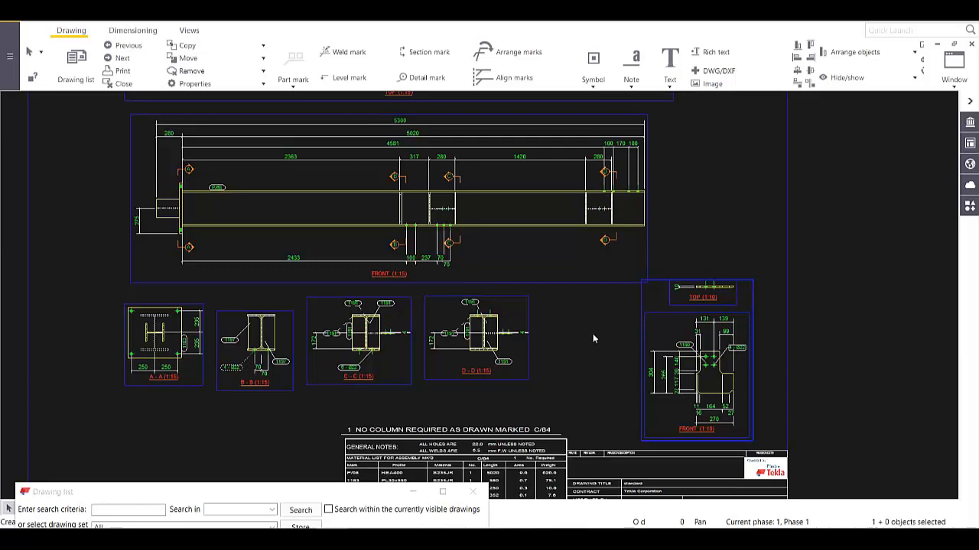
scroll(598, 326, "down", 5)
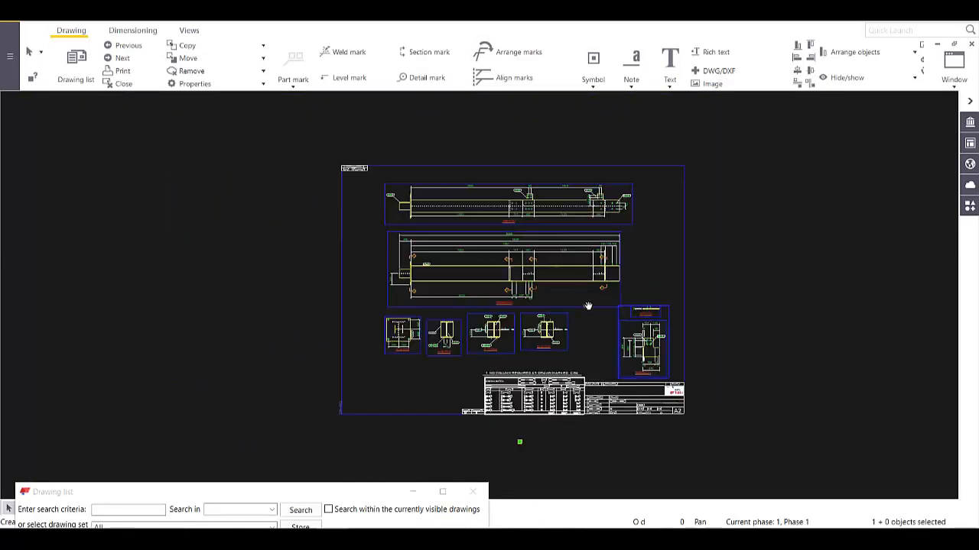
scroll(587, 306, "up", 3)
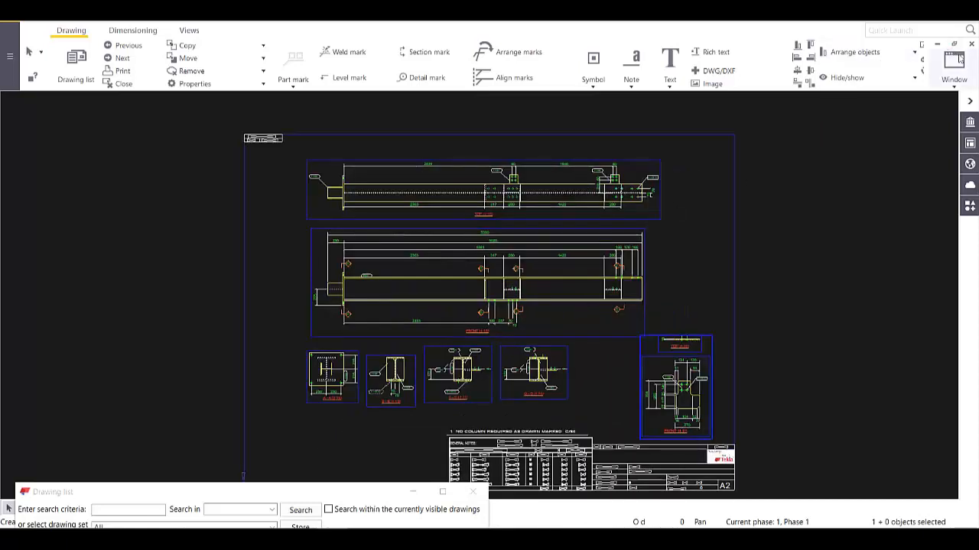
left_click(971, 46)
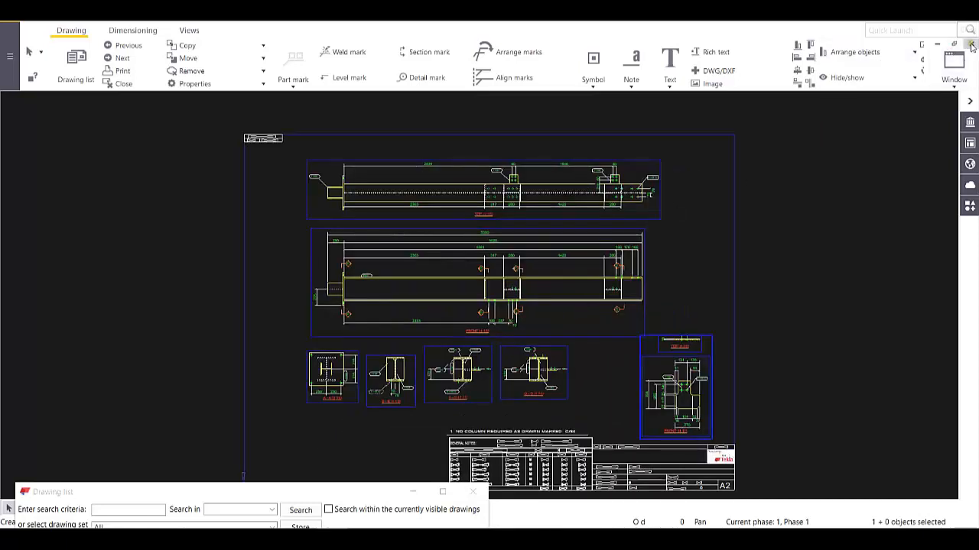
left_click(262, 350)
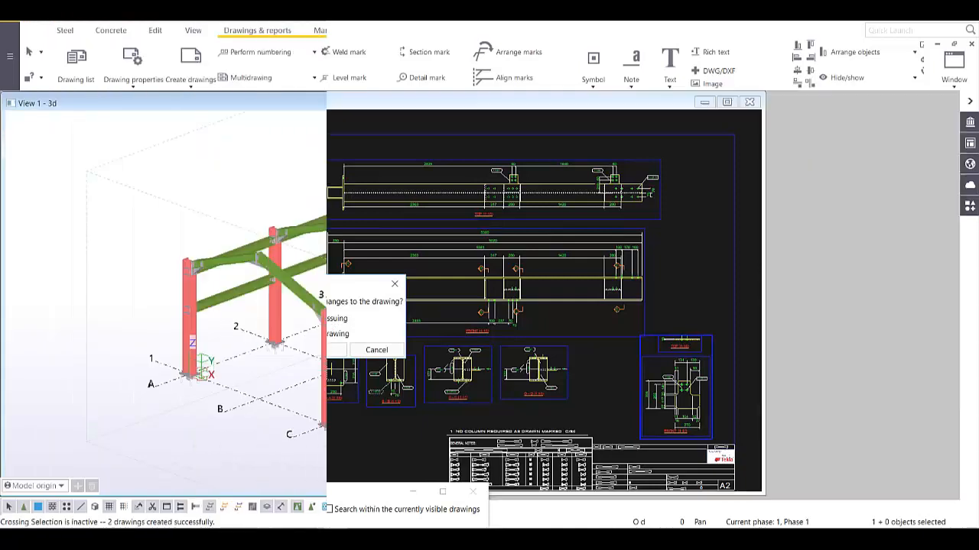